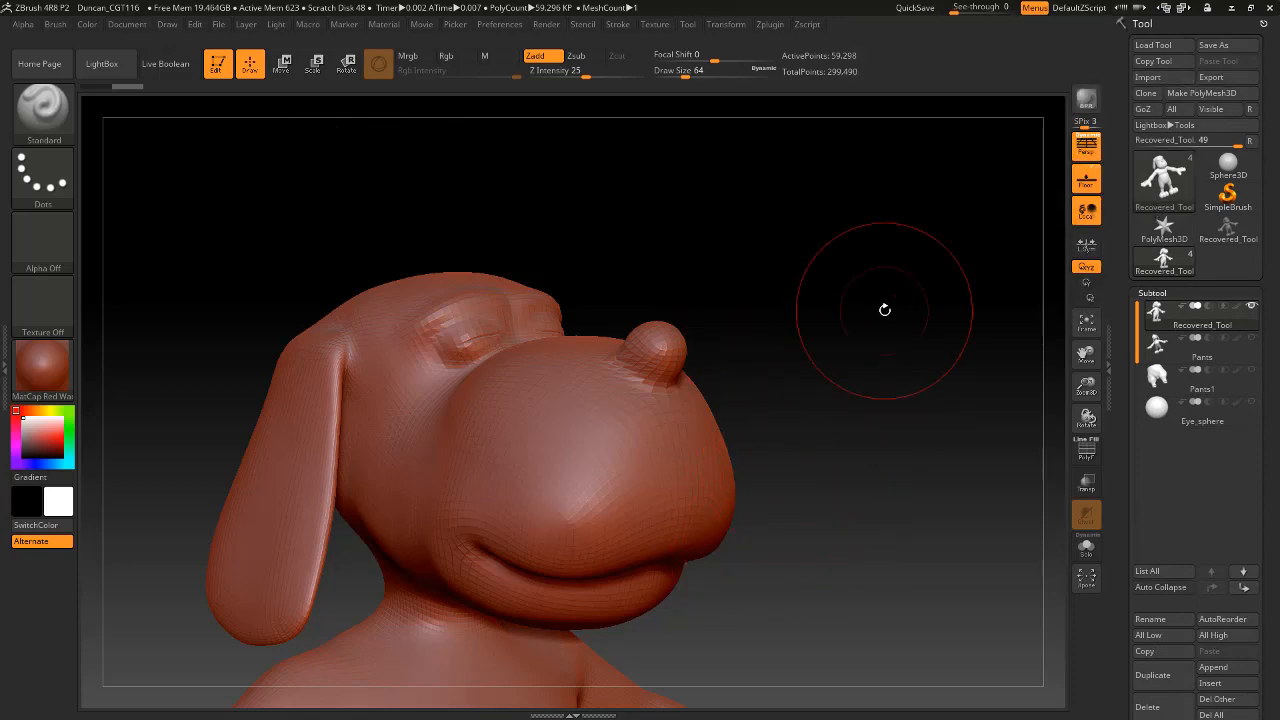
Clear the canvas, redraw the dog character as a fresh editable model, and turn it upright facing front.
left_click(218, 66)
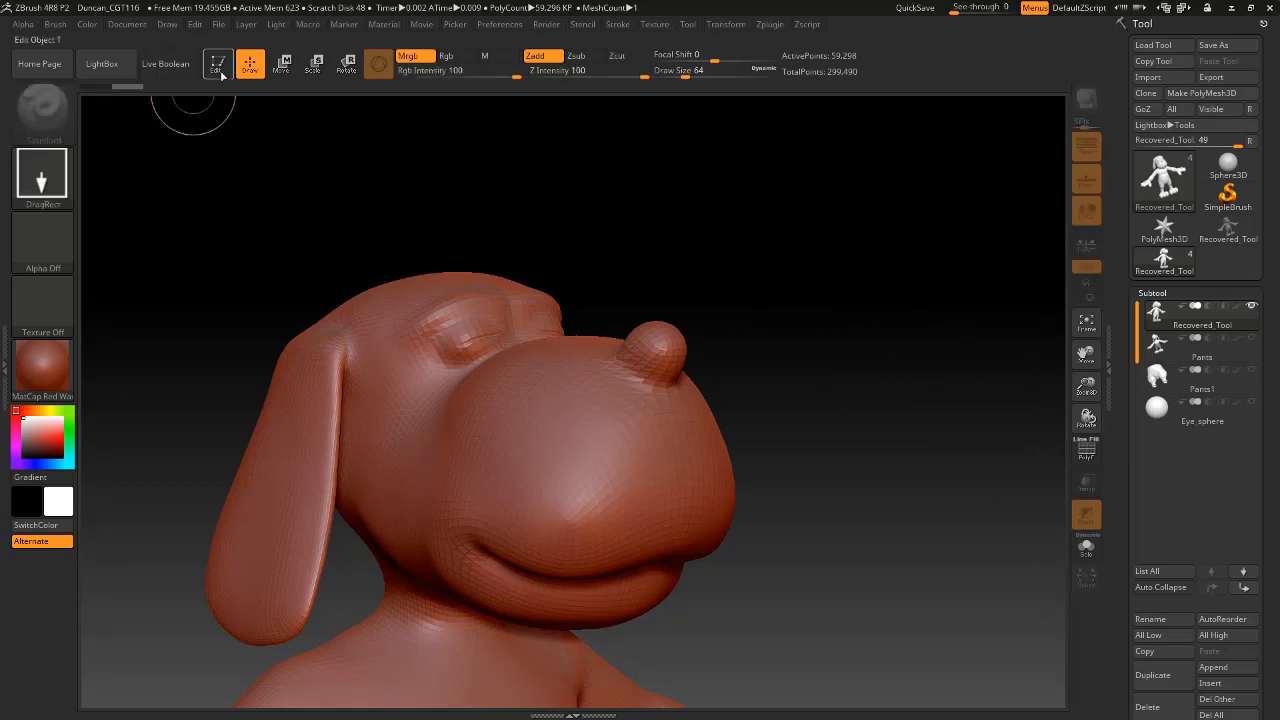
key("ctrl+n")
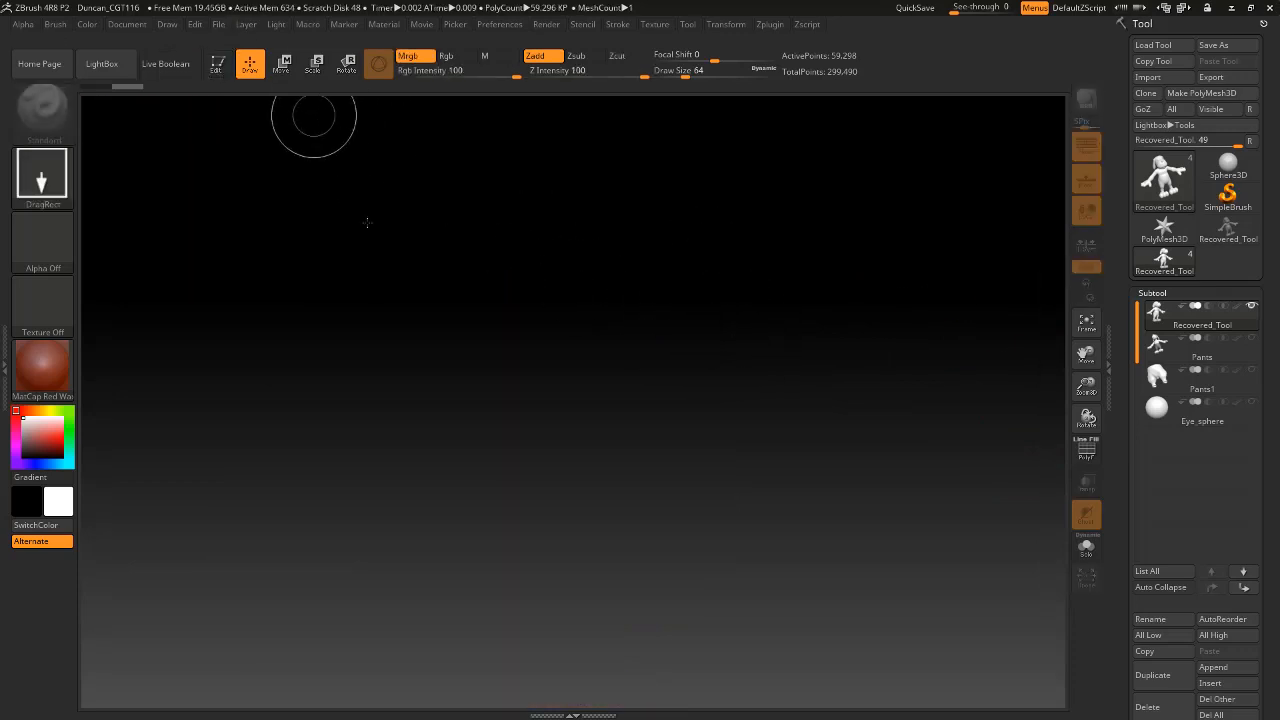
mouse_move(586, 403)
left_mouse_down()
mouse_move(683, 129)
mouse_move(528, 103)
left_mouse_up()
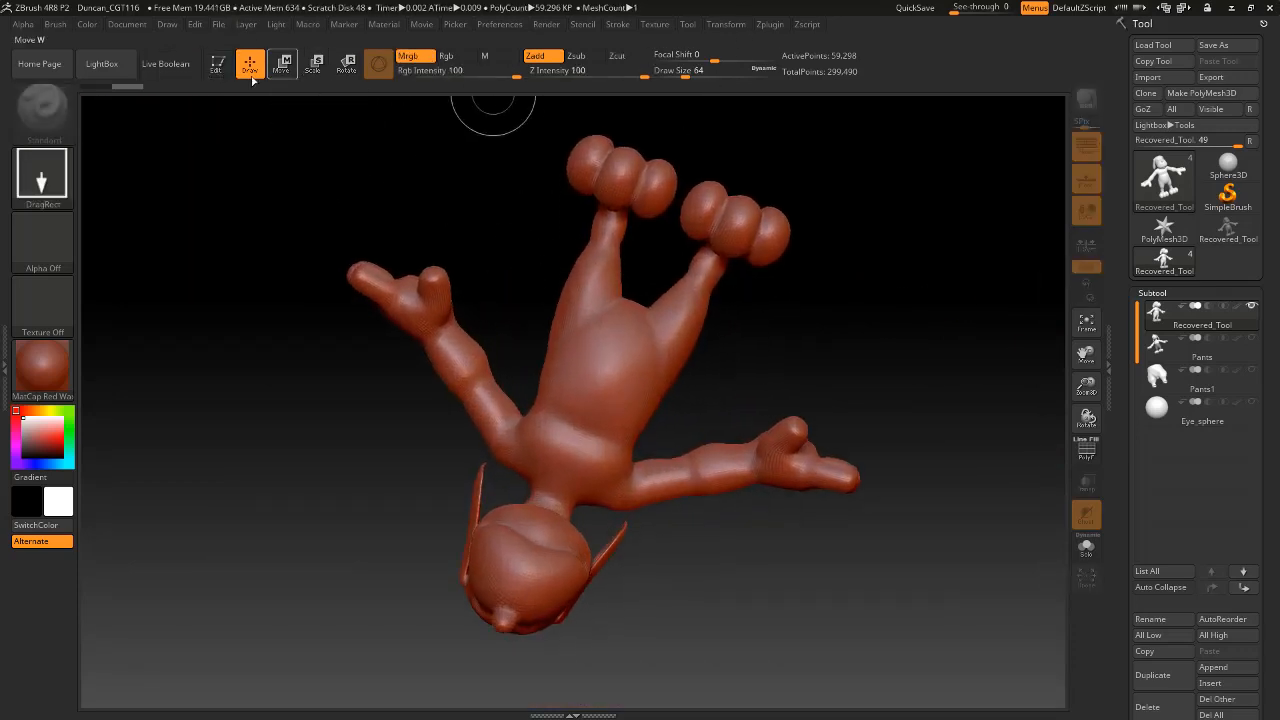
key("t")
left_click_drag(904, 560, 755, 347)
Turn off the floor grid and perspective distortion for the dog model, and collapse the Subtool section.
left_click(1088, 182)
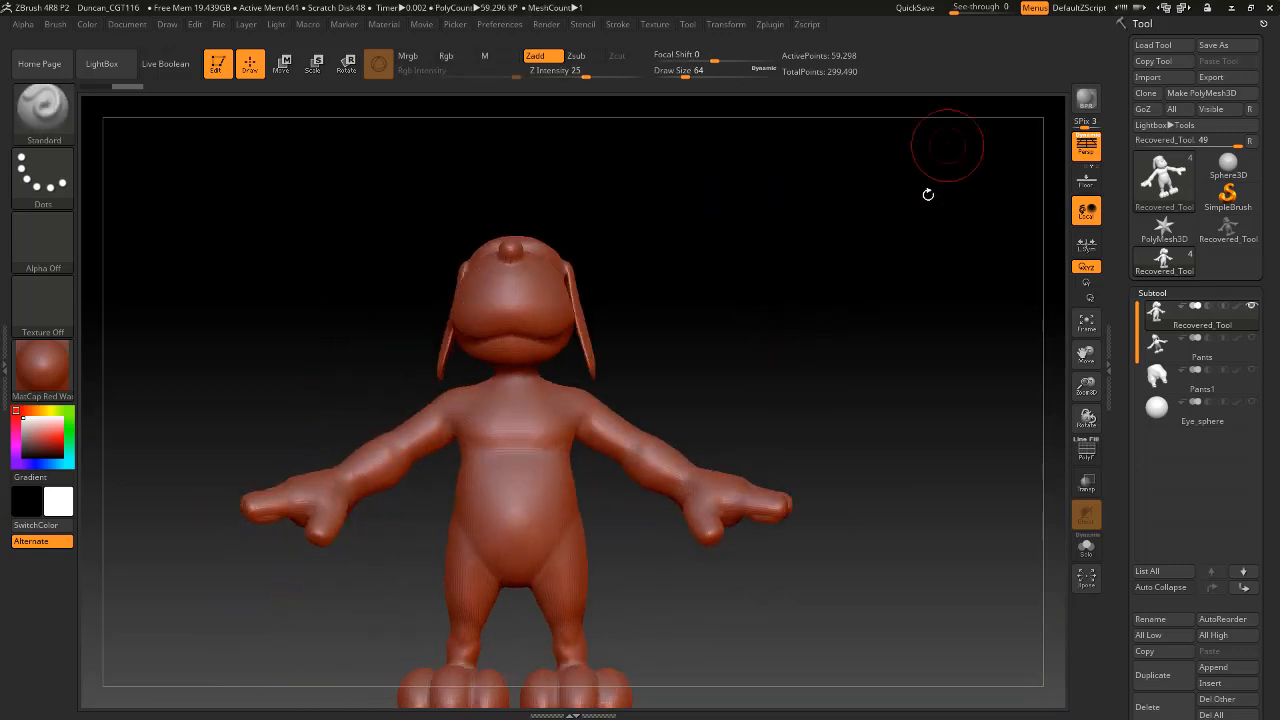
left_click(1086, 147)
left_click_drag(759, 267, 799, 231, "alt")
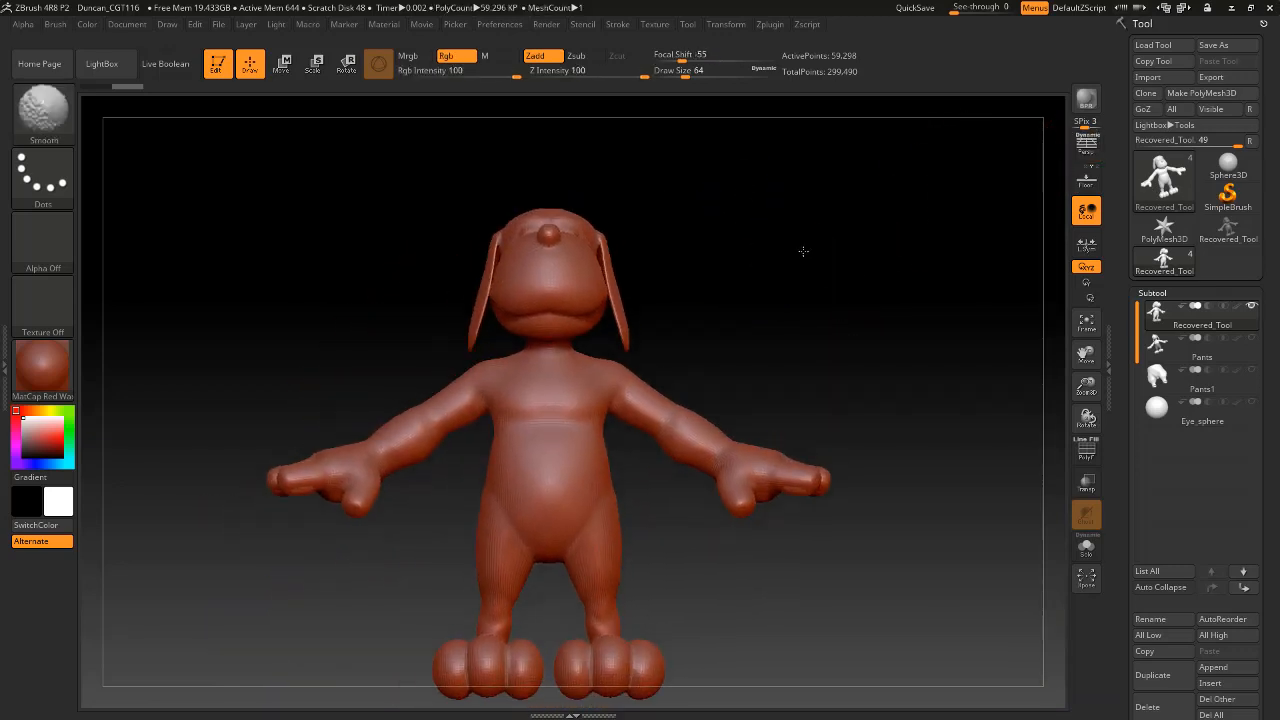
left_click(1087, 146)
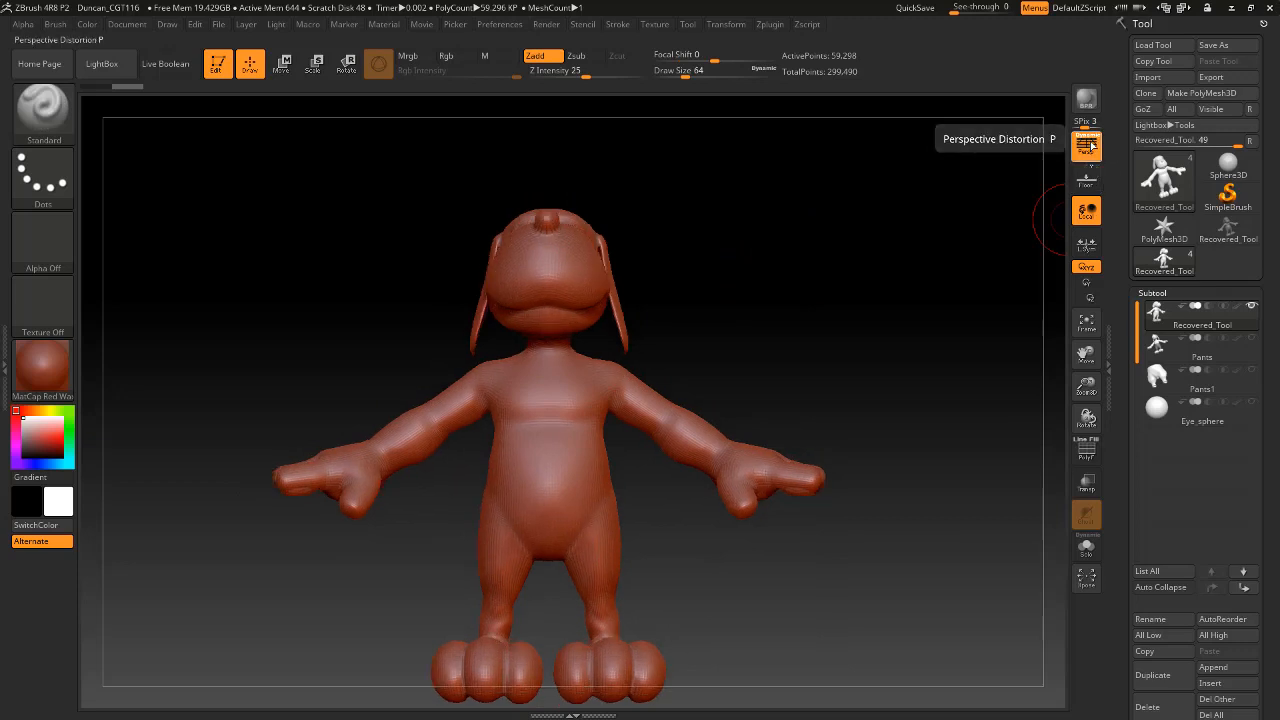
left_click(1087, 146)
left_click_drag(760, 240, 823, 246)
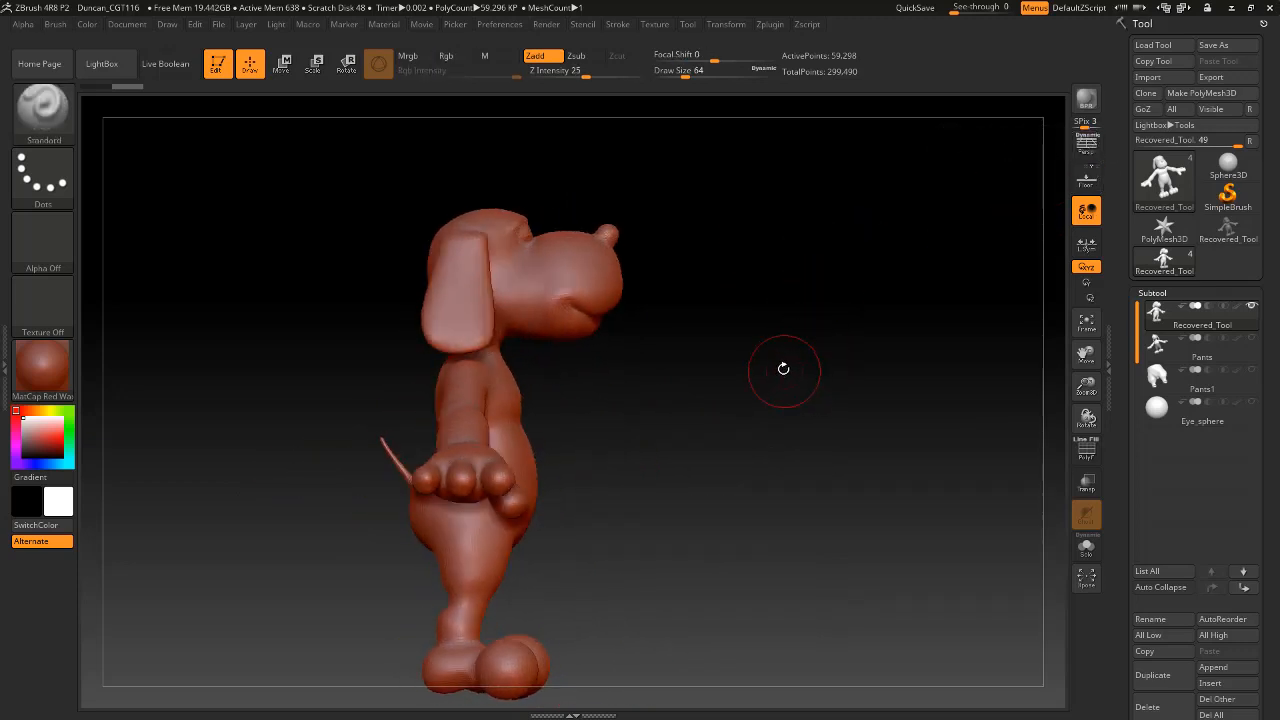
mouse_move(783, 367)
left_mouse_down("alt")
mouse_move(849, 484)
mouse_move(877, 489)
mouse_move(846, 497)
mouse_move(871, 471)
mouse_move(1010, 437)
left_mouse_up("alt")
left_click(1154, 292)
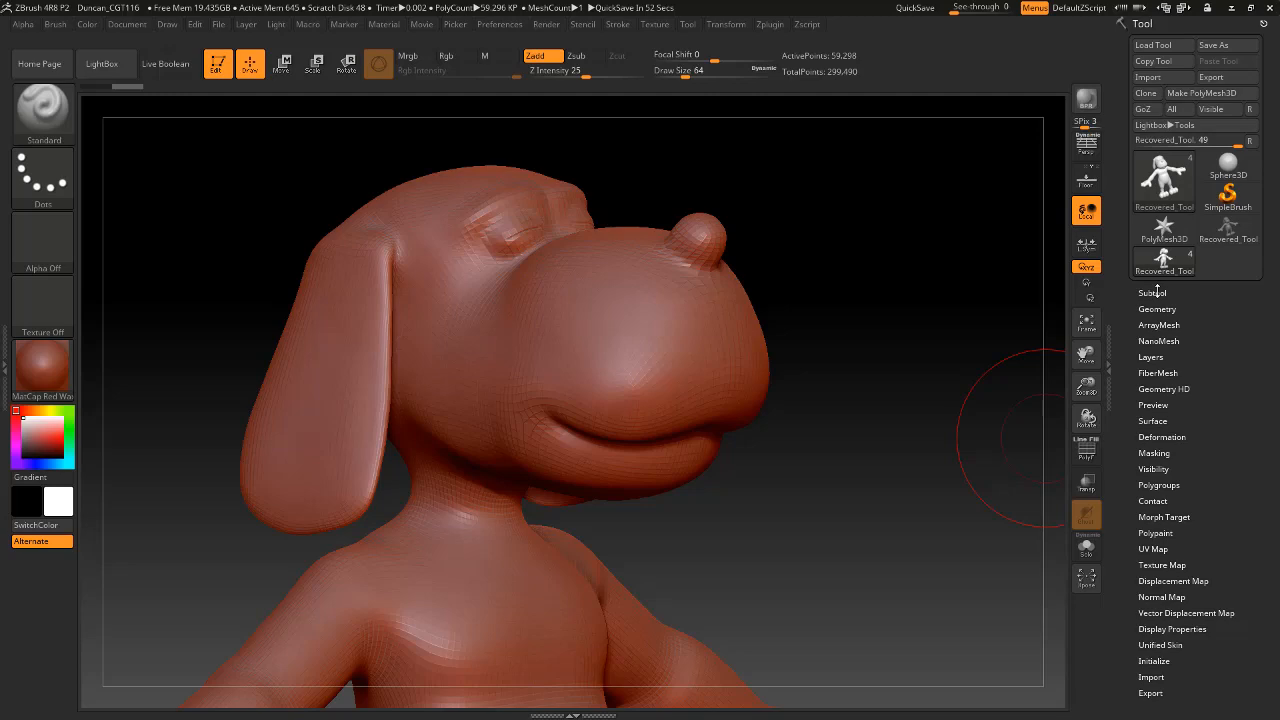
Switch to Maya and open the recent scene Duncan_Blockout_(top_head_reduction).mb without saving the untitled scene.
key("alt+Tab")
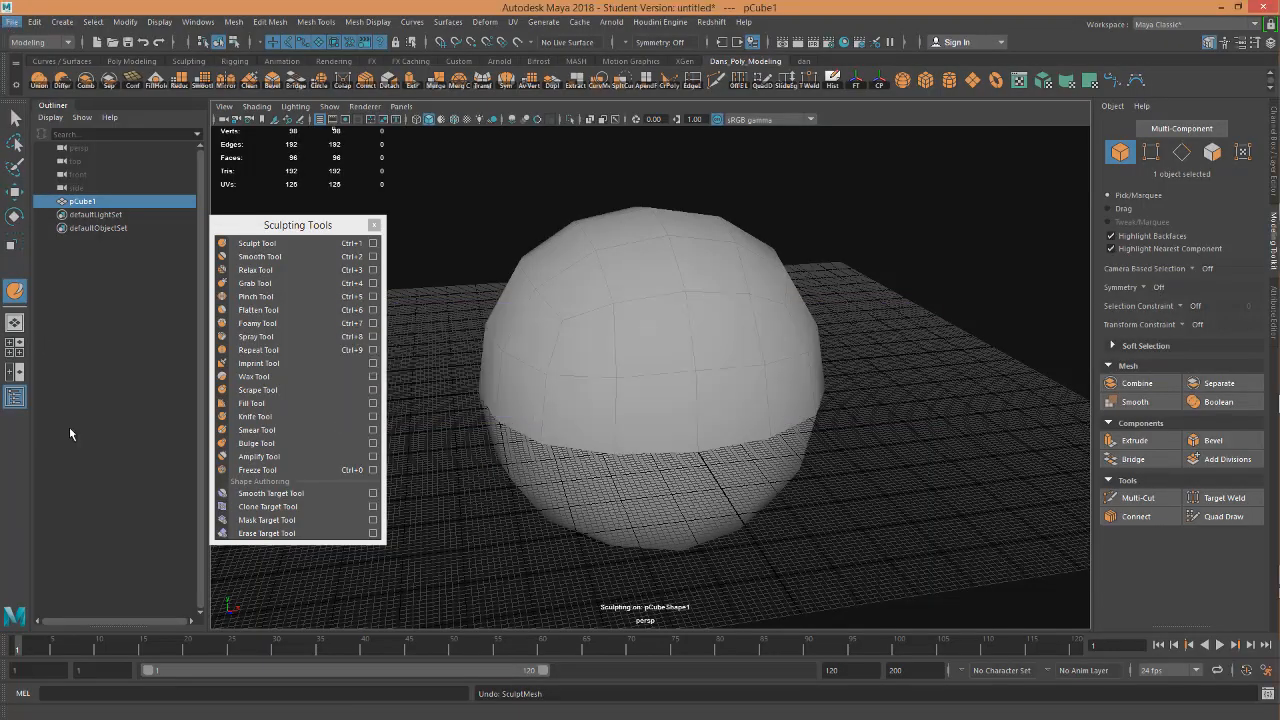
left_click(13, 22)
mouse_move(96, 483)
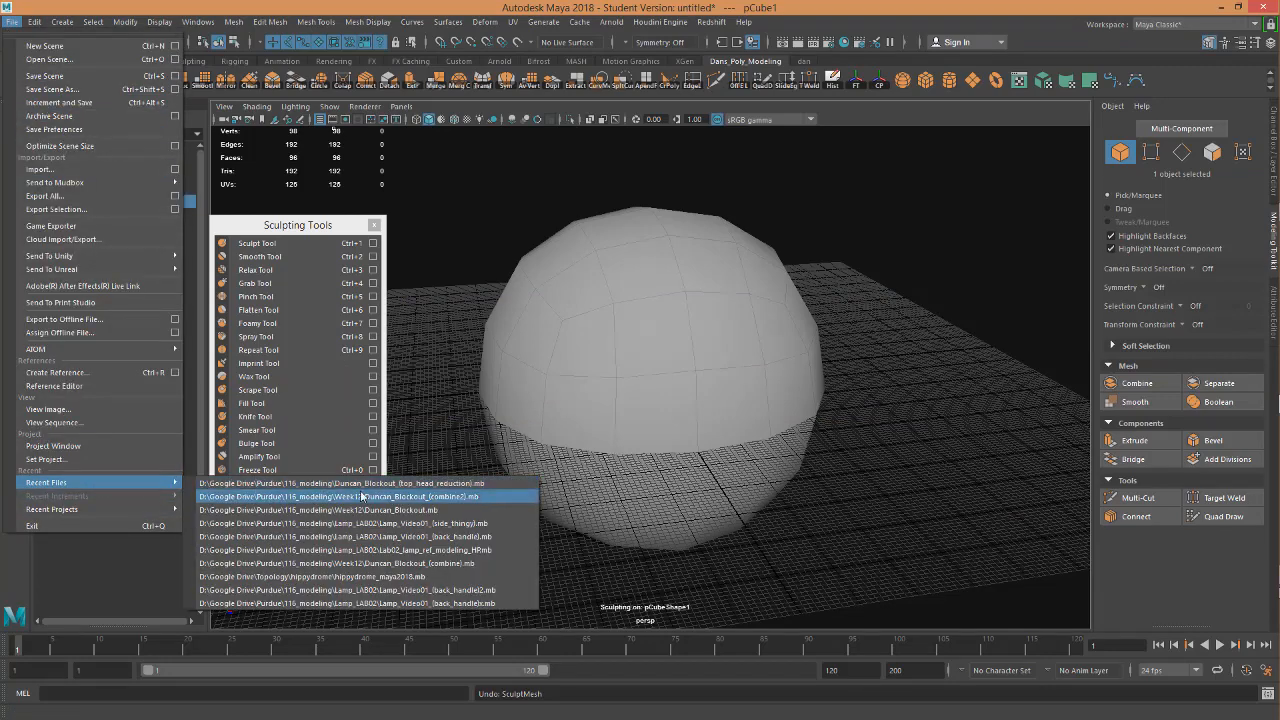
left_click(362, 497)
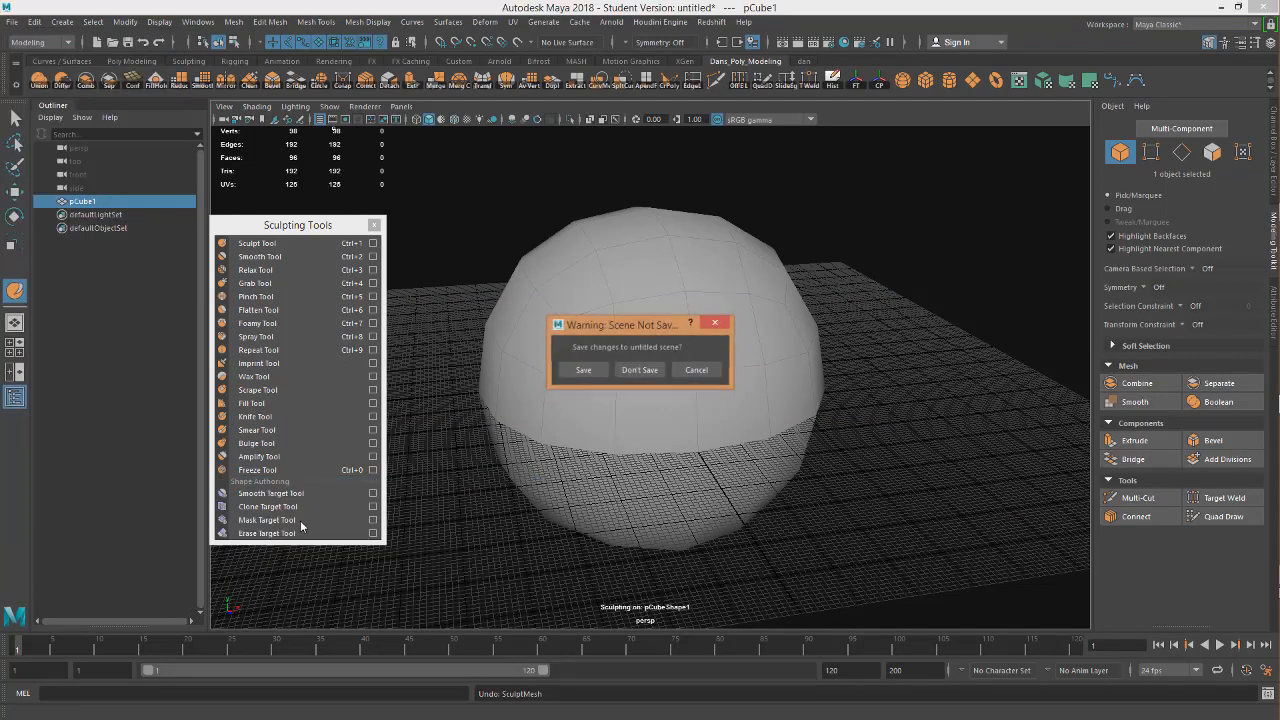
left_click(640, 370)
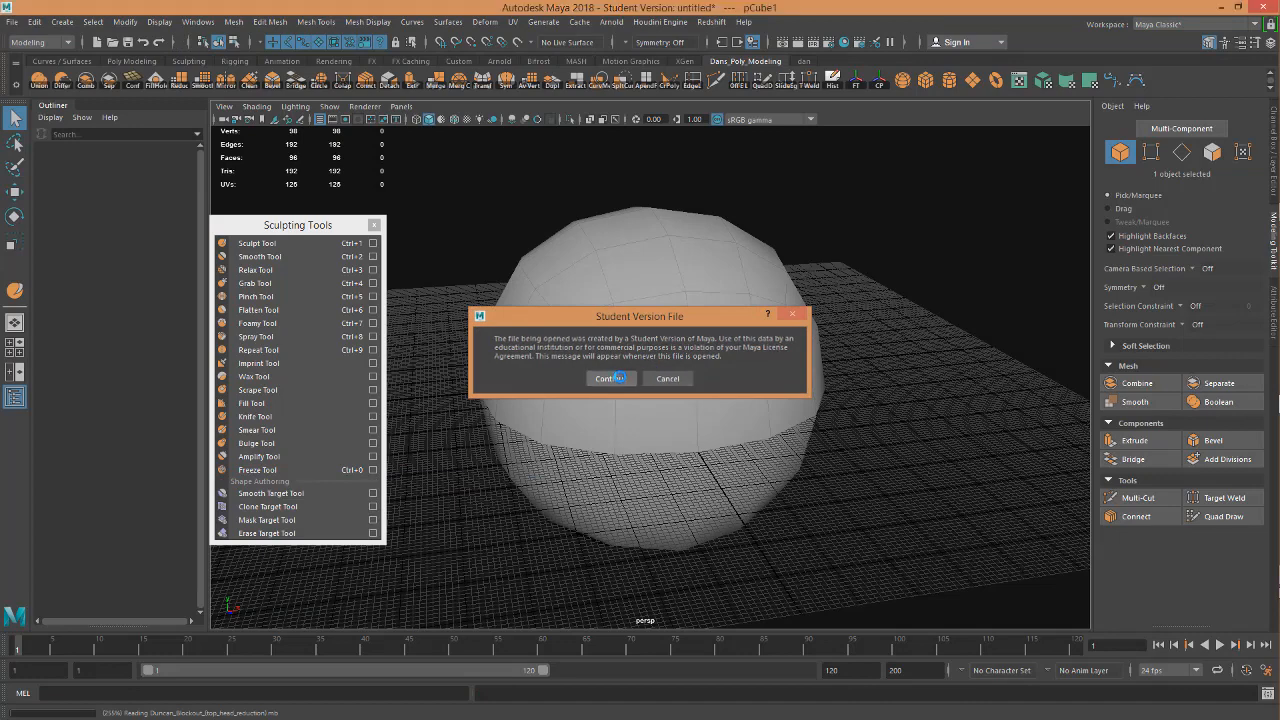
left_click(617, 378)
Select the eye sphere Quad_Sphere_MP:pCube1 in the dog's eye socket and activate the Move tool.
middle_click_drag(680, 243, 588, 394, "alt")
left_click_drag(588, 394, 627, 446, "alt")
scroll(634, 385, "up", 5)
middle_click_drag(634, 379, 665, 475, "alt")
left_click_drag(665, 475, 633, 389, "alt")
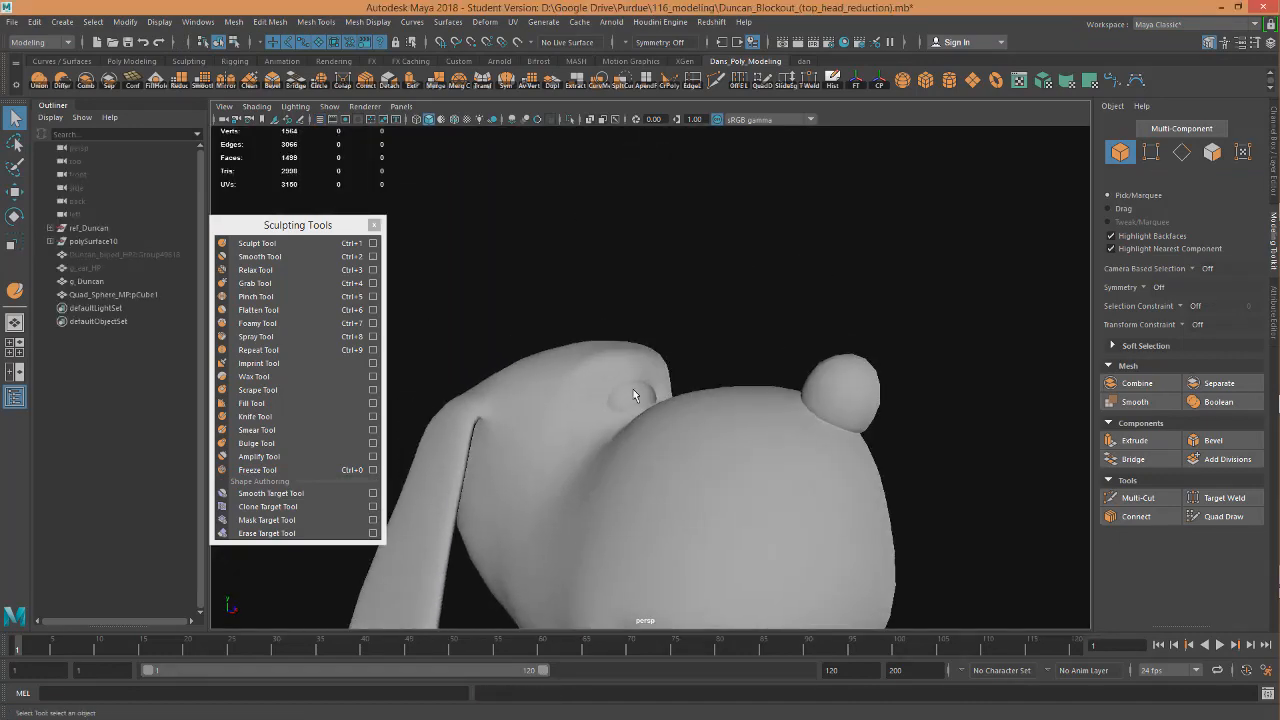
scroll(635, 395, "up", 4)
left_click(638, 403)
left_click_drag(637, 446, 679, 433, "alt")
scroll(680, 434, "up", 5)
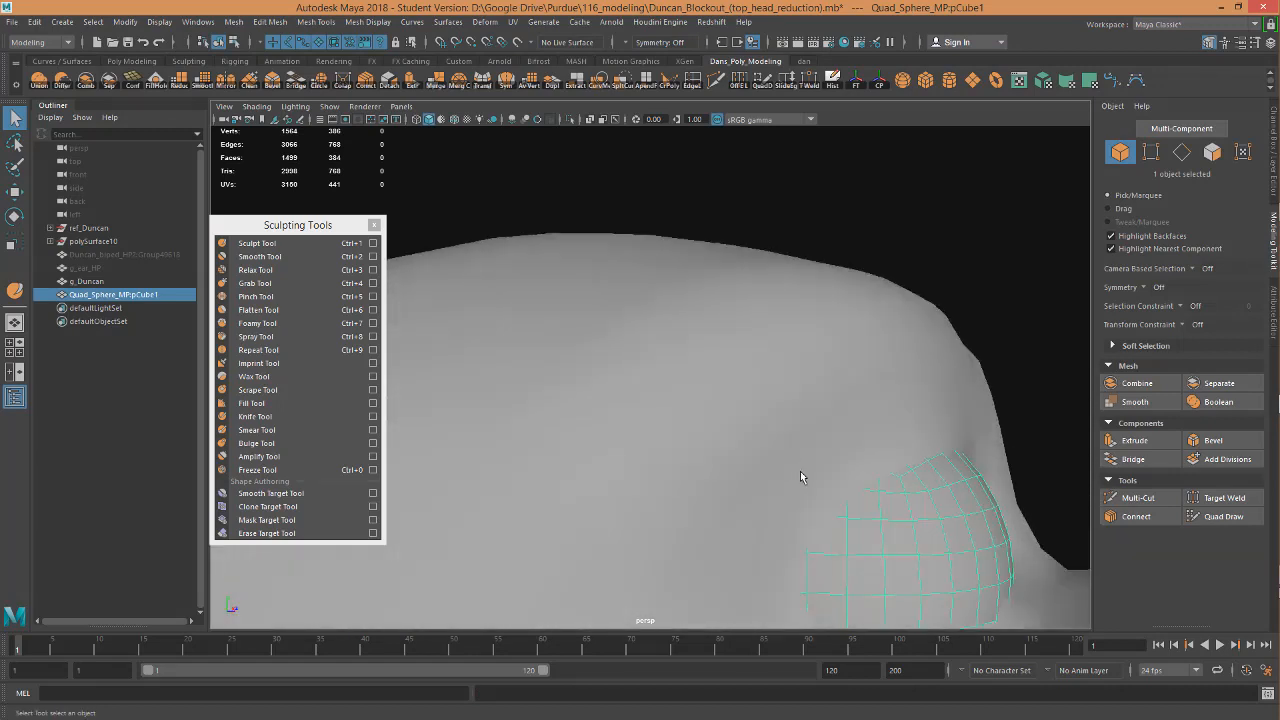
left_click_drag(800, 476, 743, 434, "alt")
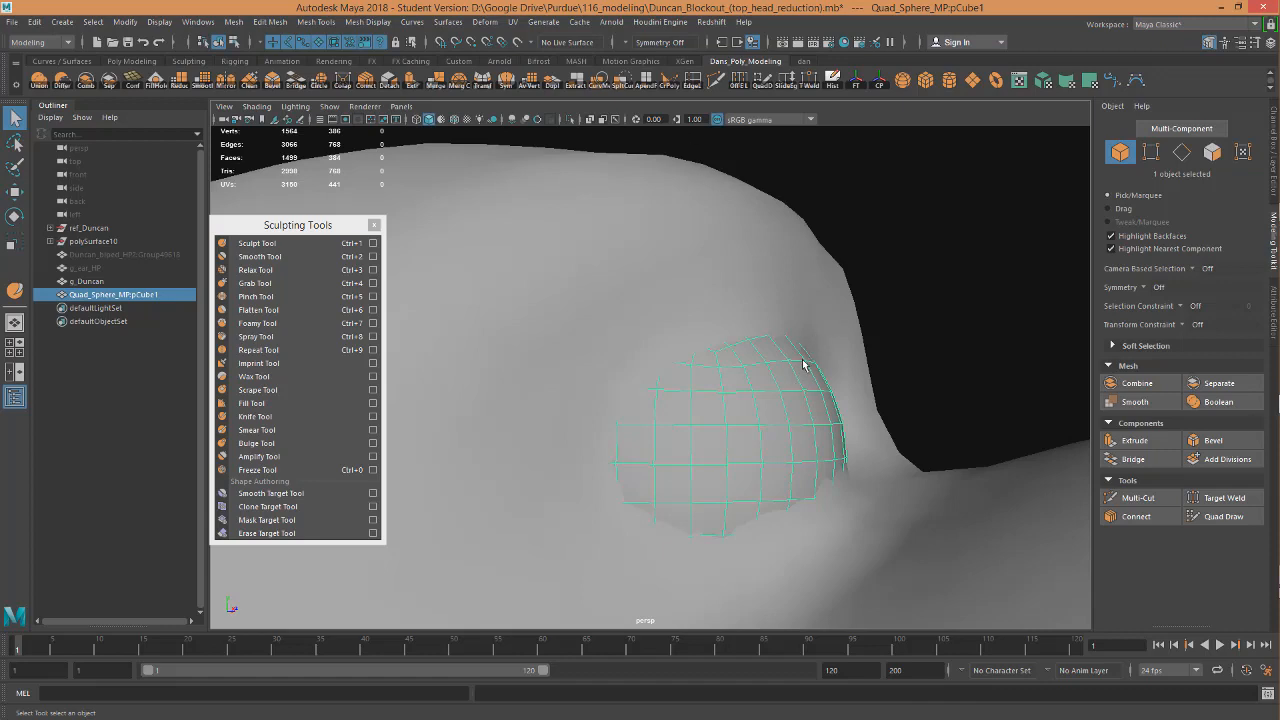
left_click_drag(811, 363, 729, 383, "alt")
scroll(729, 387, "down", 5)
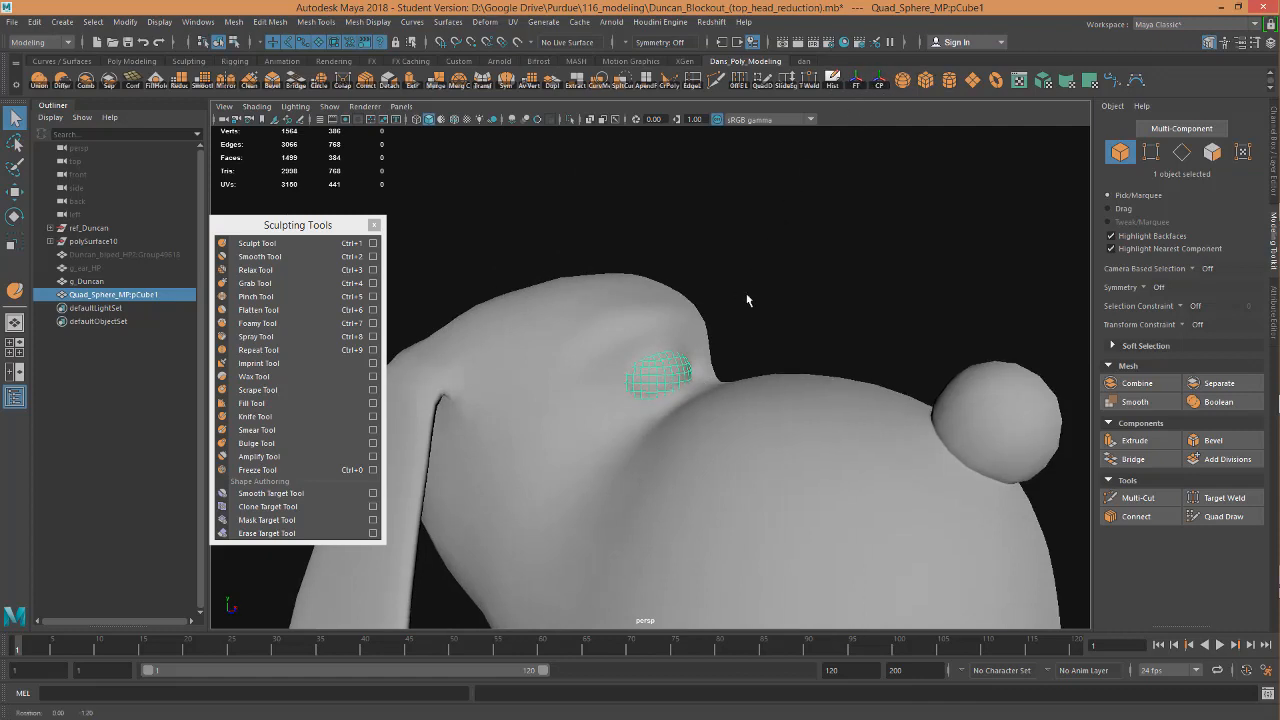
key("w")
left_click_drag(754, 283, 660, 323, "alt")
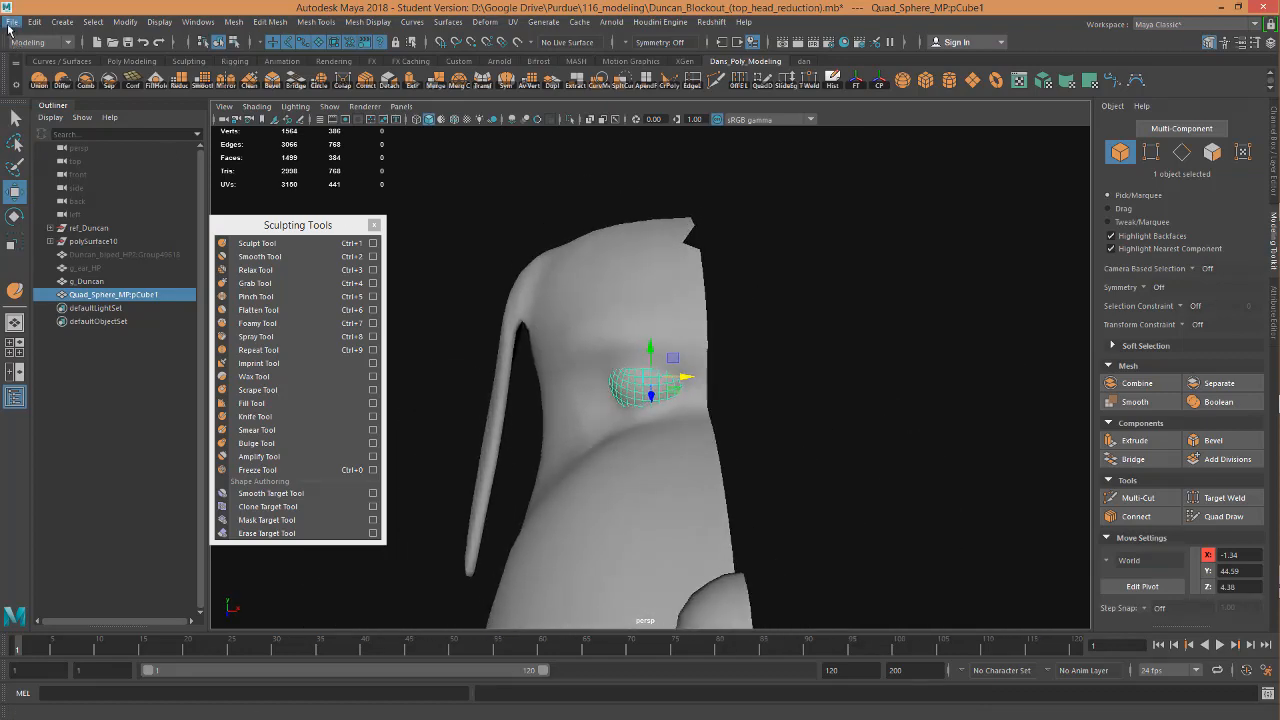
Export the selected eye sphere as an OBJ to Eye_sphere.obj in the Week13 folder, overwriting the existing file.
left_click(11, 21)
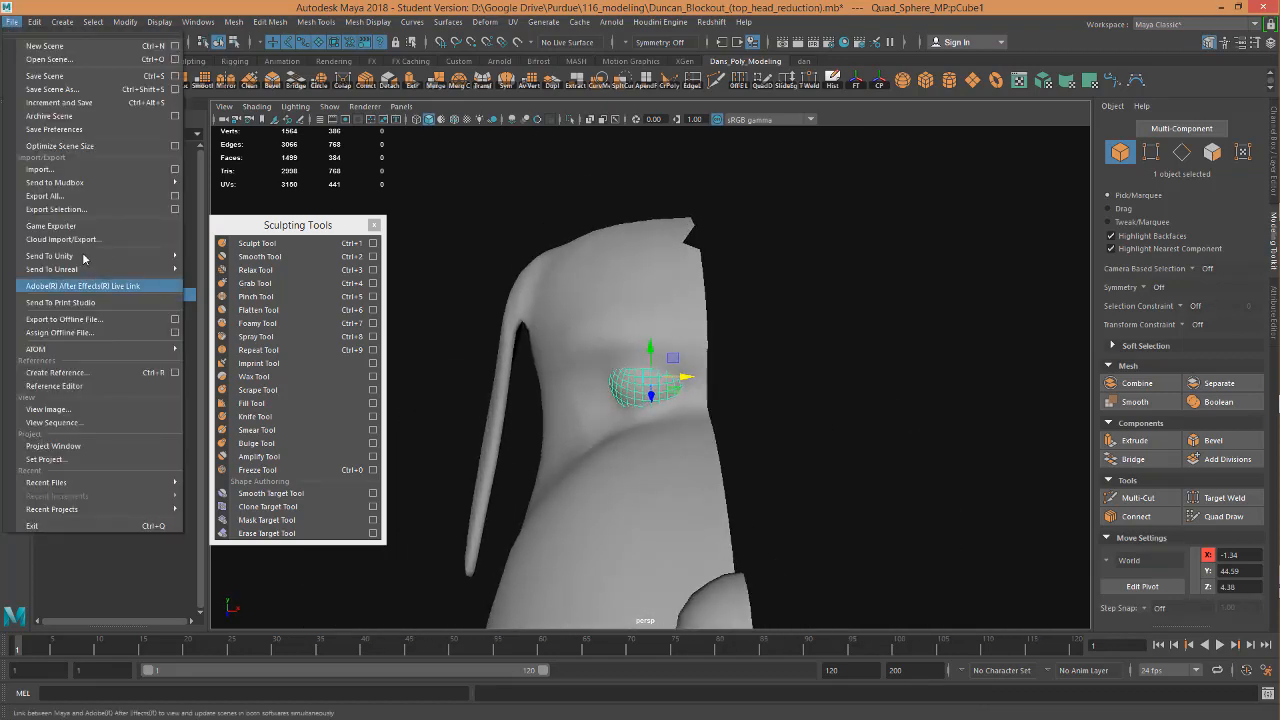
left_click(56, 209)
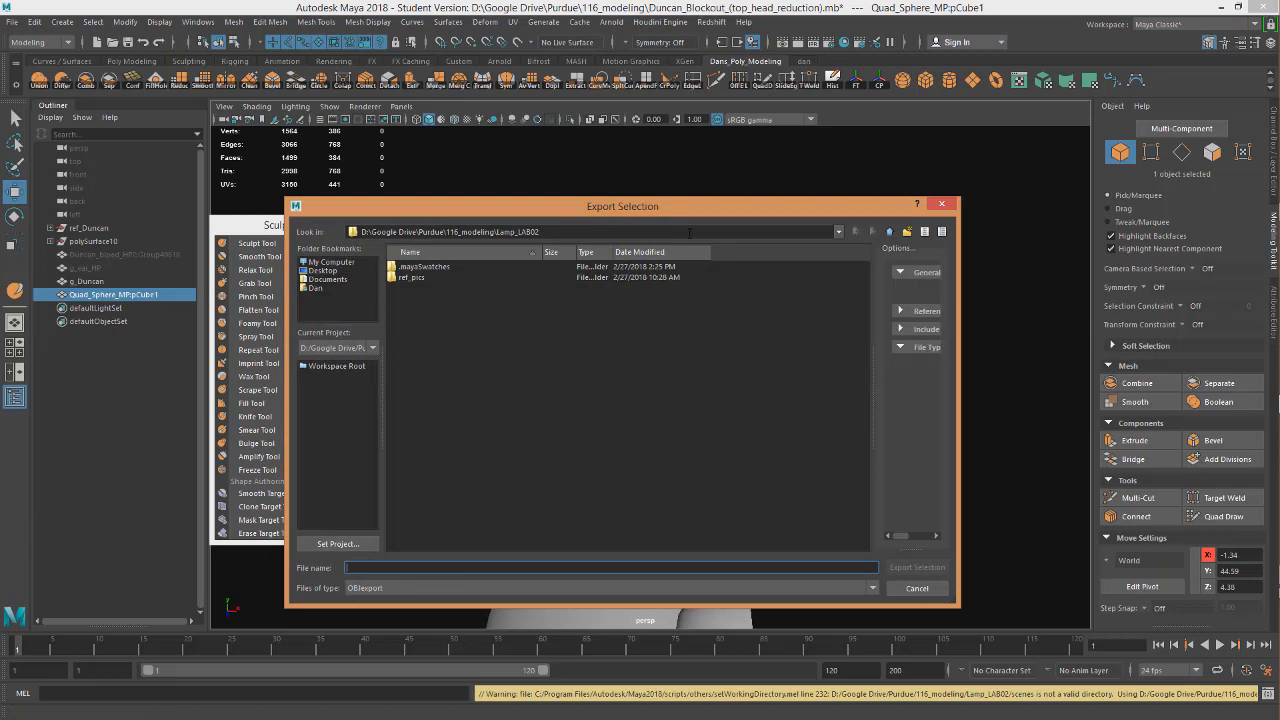
left_click(889, 233)
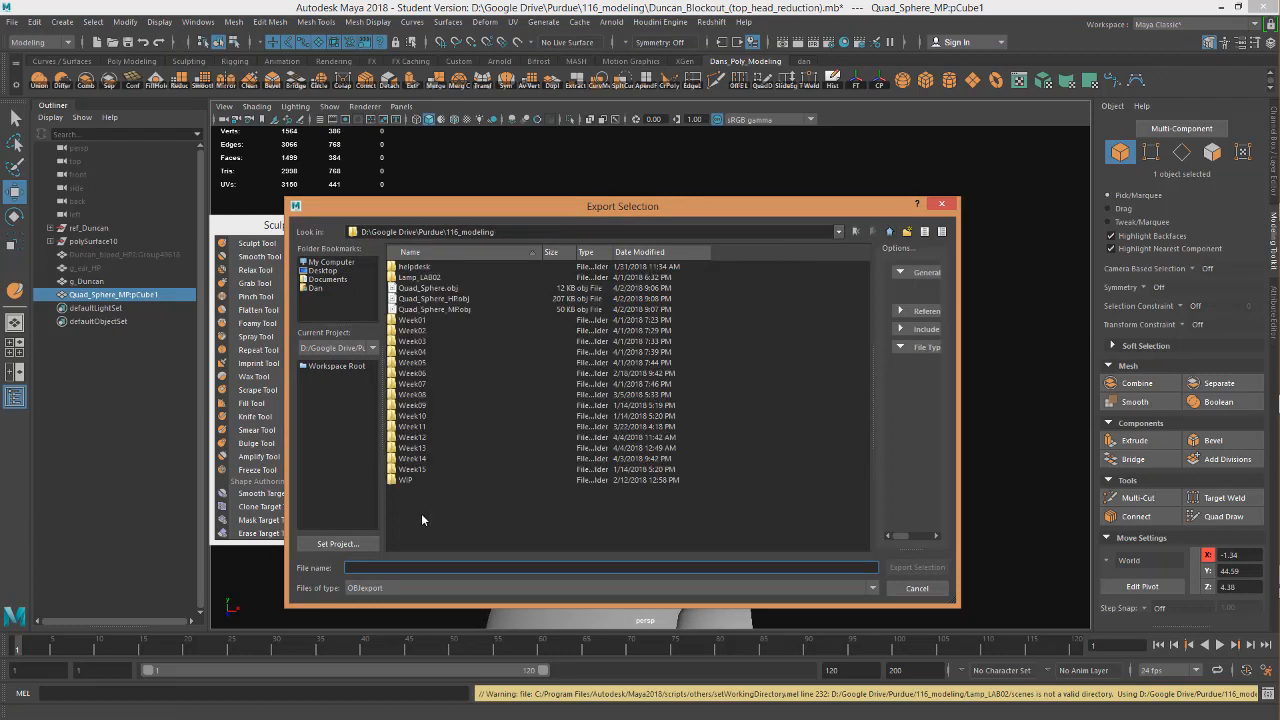
double_click(428, 447)
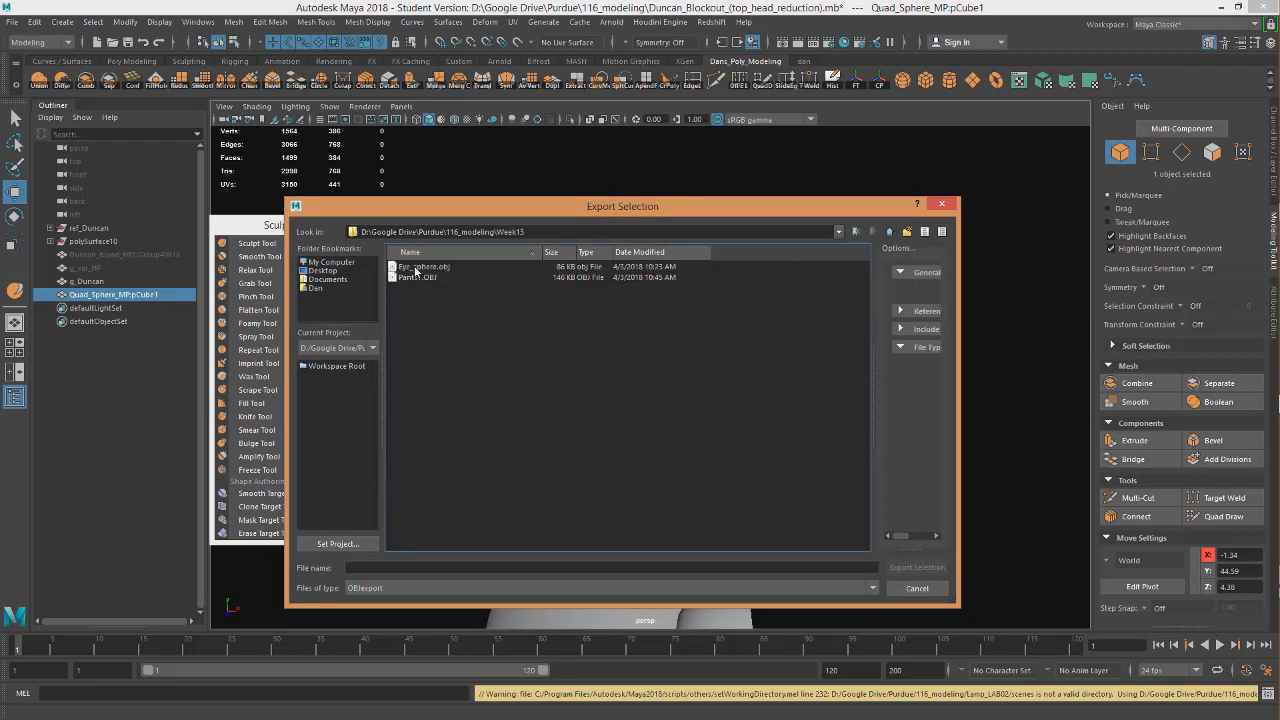
left_click(417, 271)
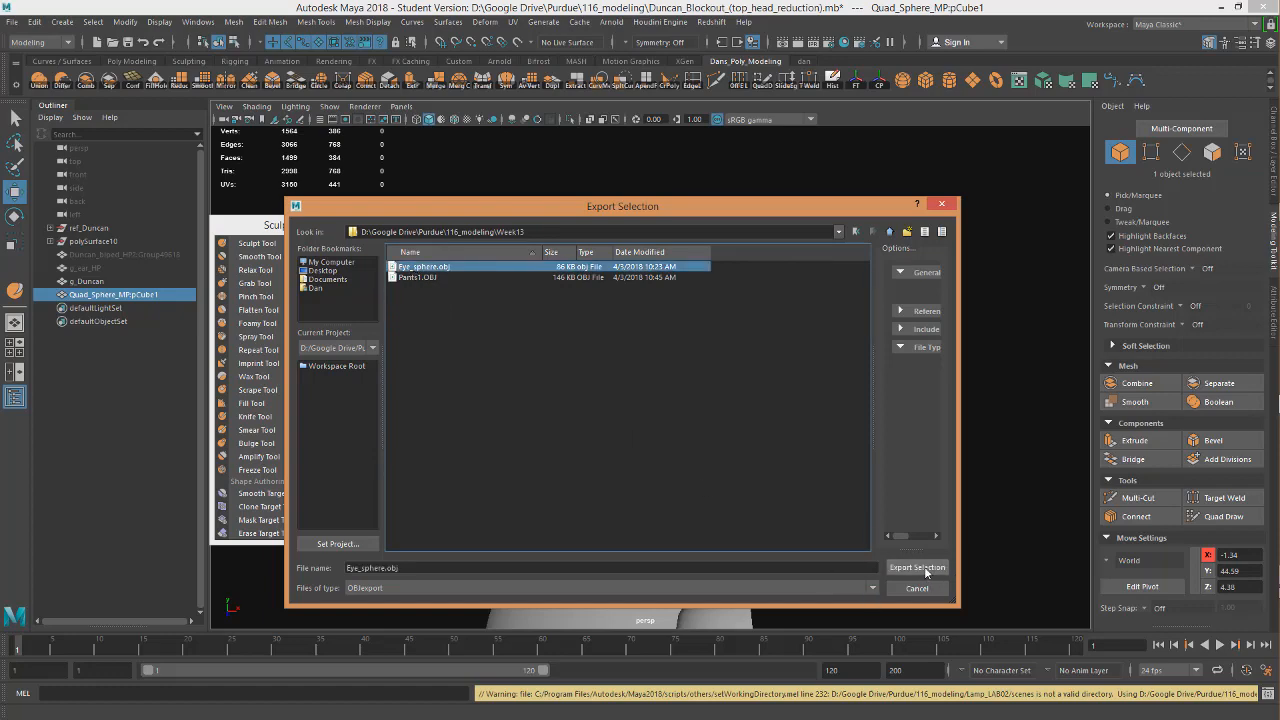
left_click(917, 568)
left_click(608, 432)
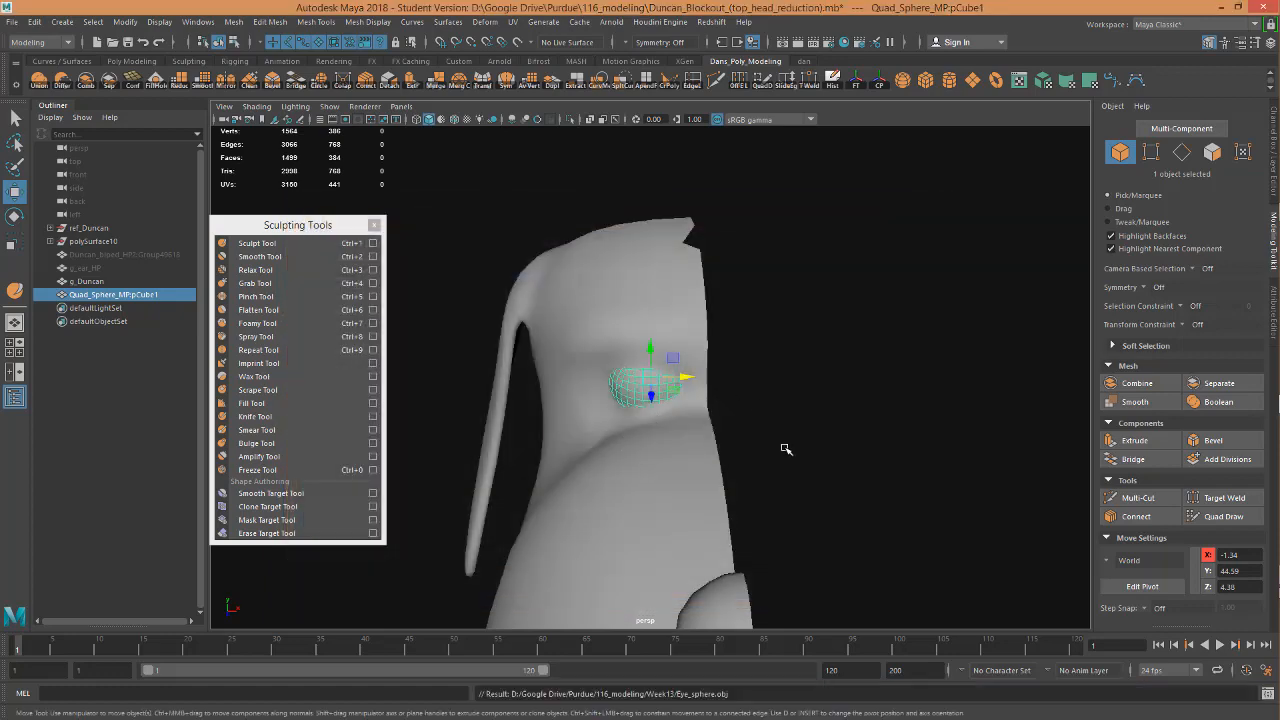
Switch back to ZBrush and expand the Subtool list of the dog model.
key("alt+Tab")
key("alt+Tab")
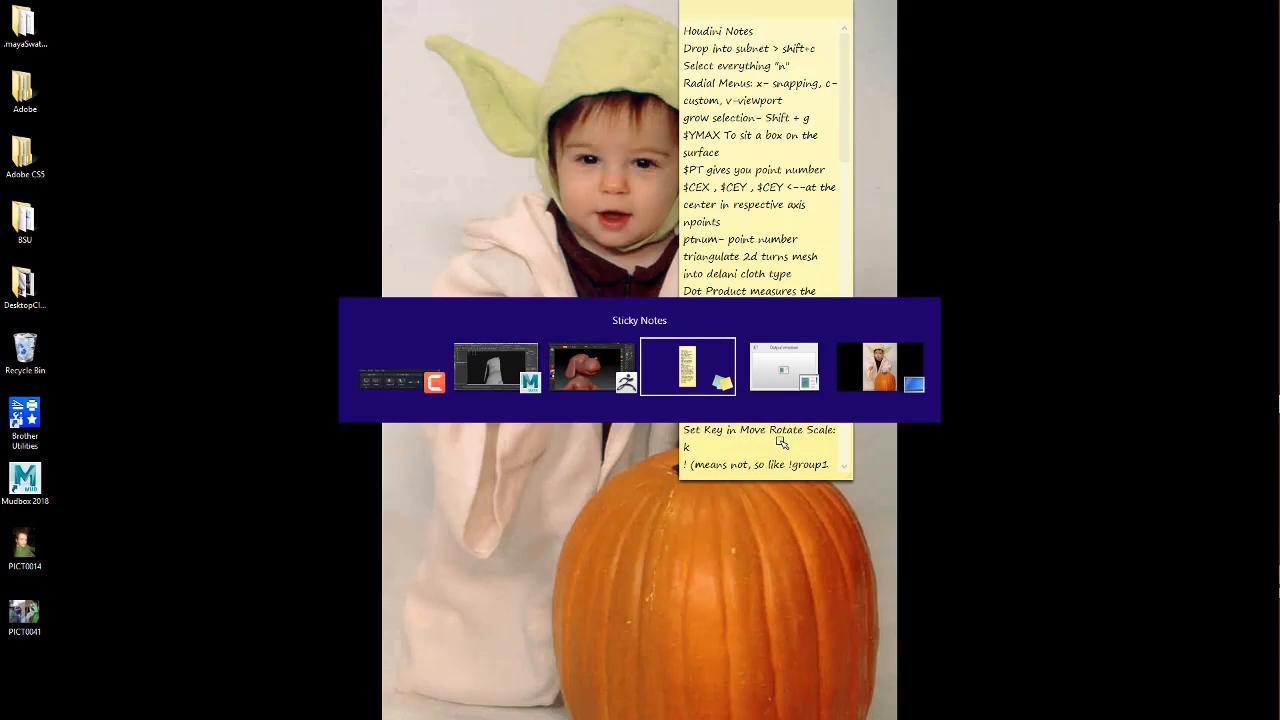
key("alt+Tab")
key("alt+Tab")
key("alt+Tab")
key("alt+Tab")
key("alt+Tab")
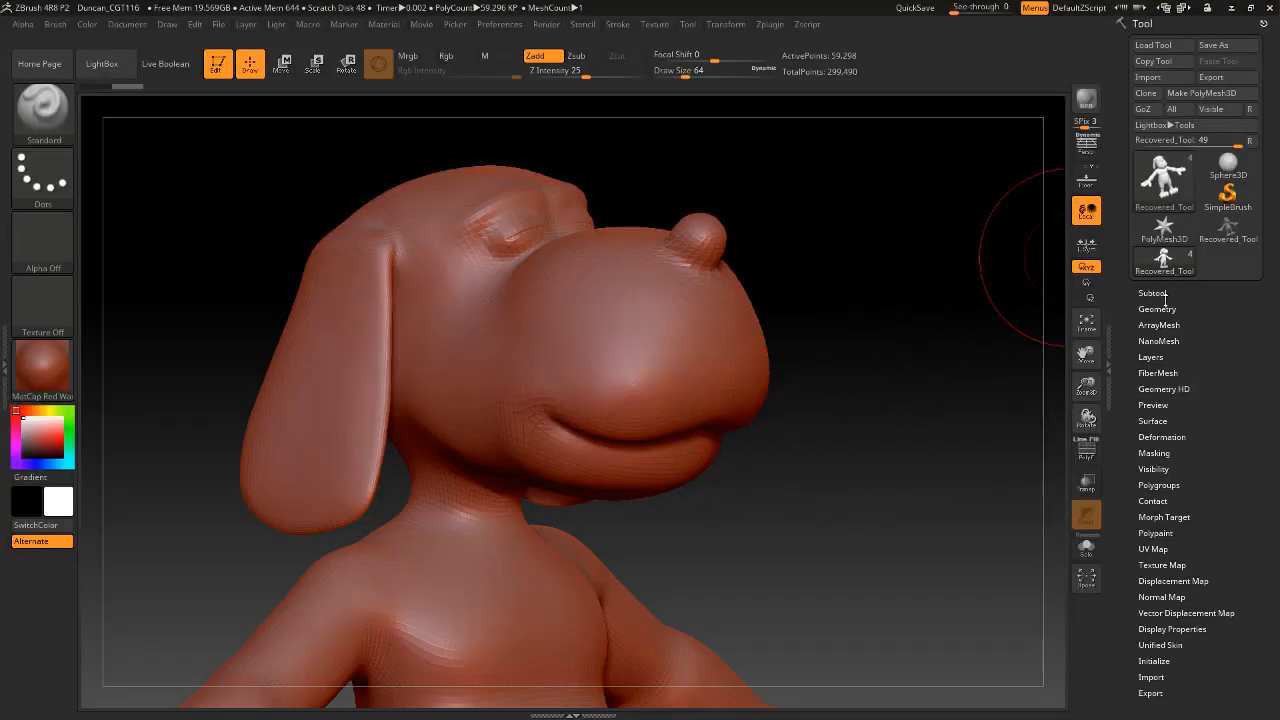
left_click(1160, 294)
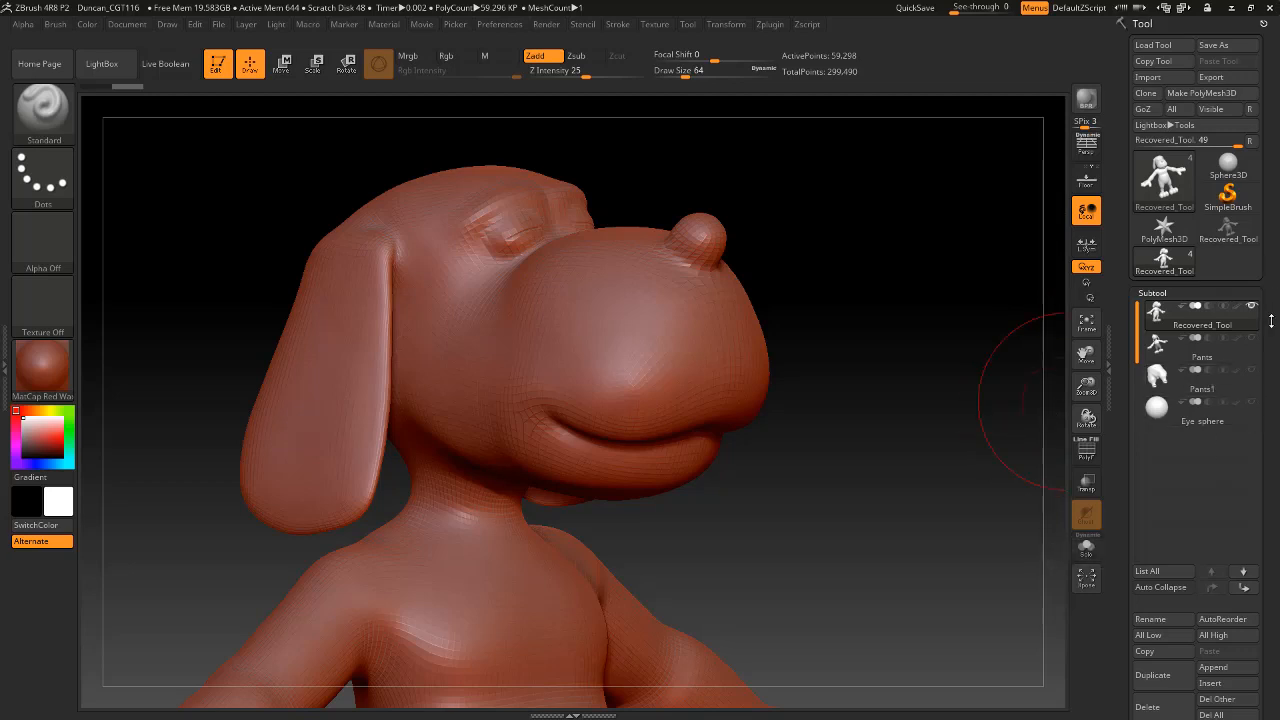
Delete the Pants, Pants1 and Eye_sphere subtools, keeping only the Recovered_Tool dog body.
left_click(1195, 378)
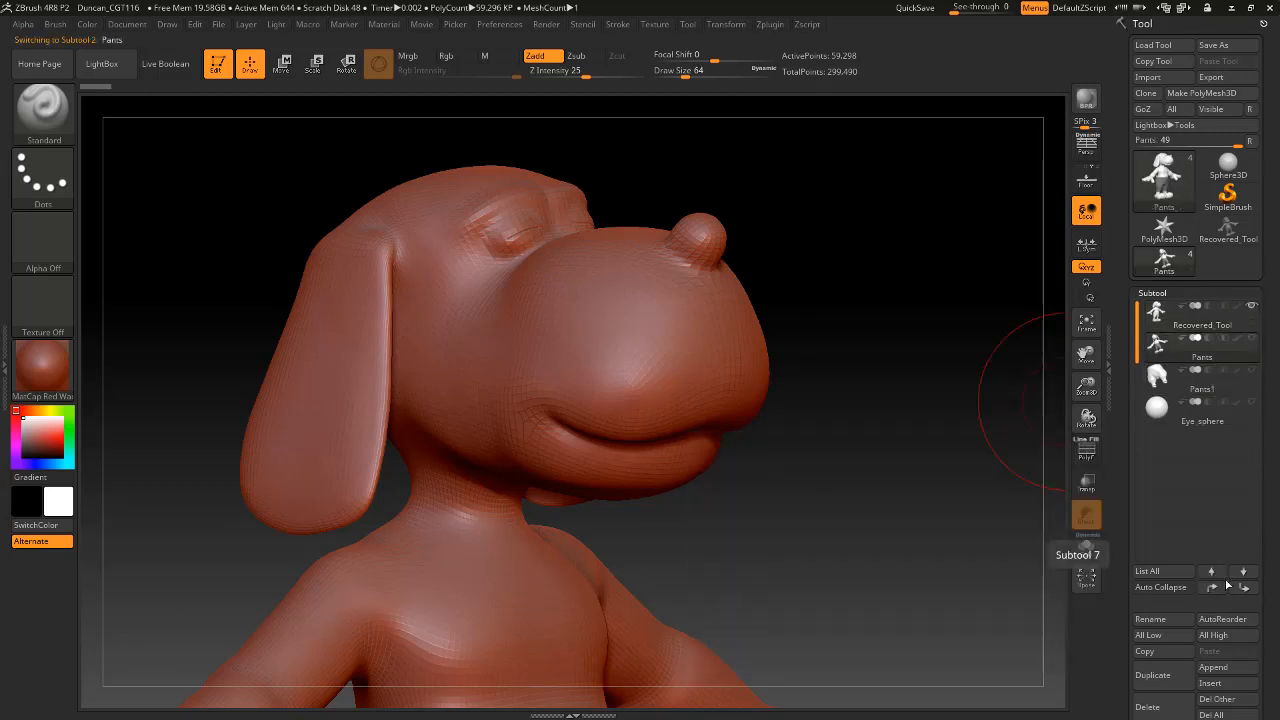
left_click(1167, 707)
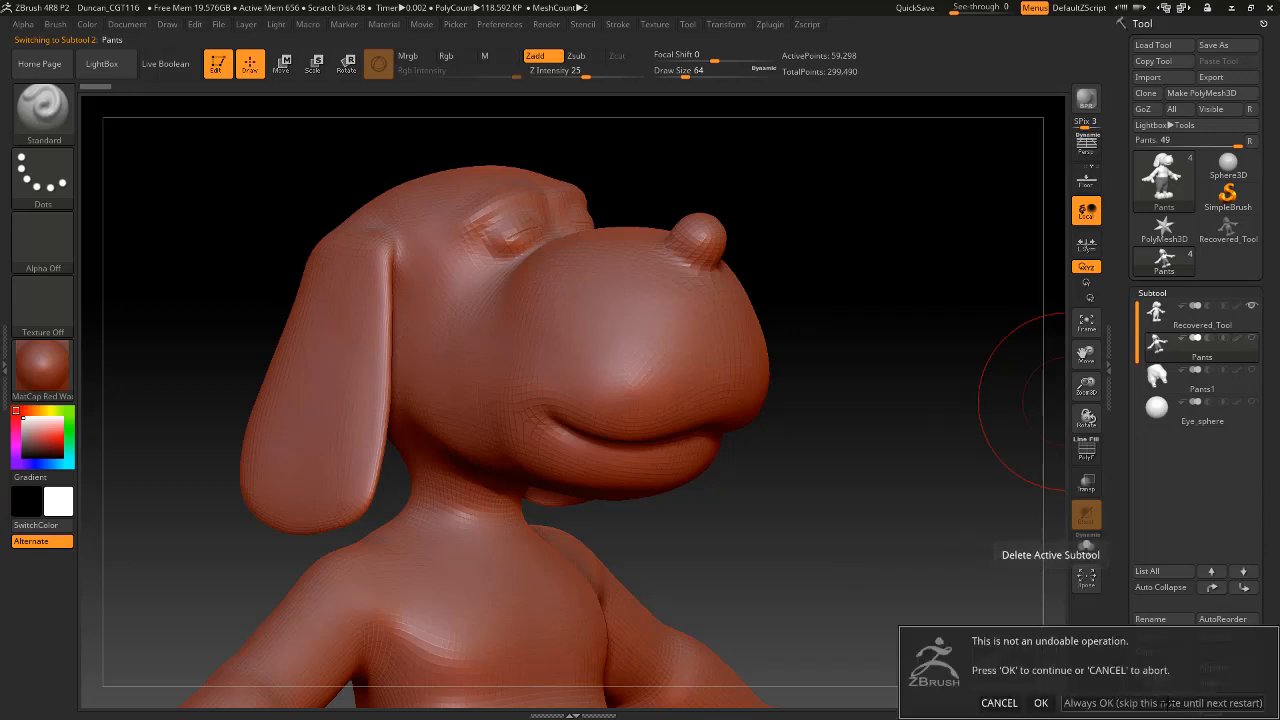
left_click(1041, 703)
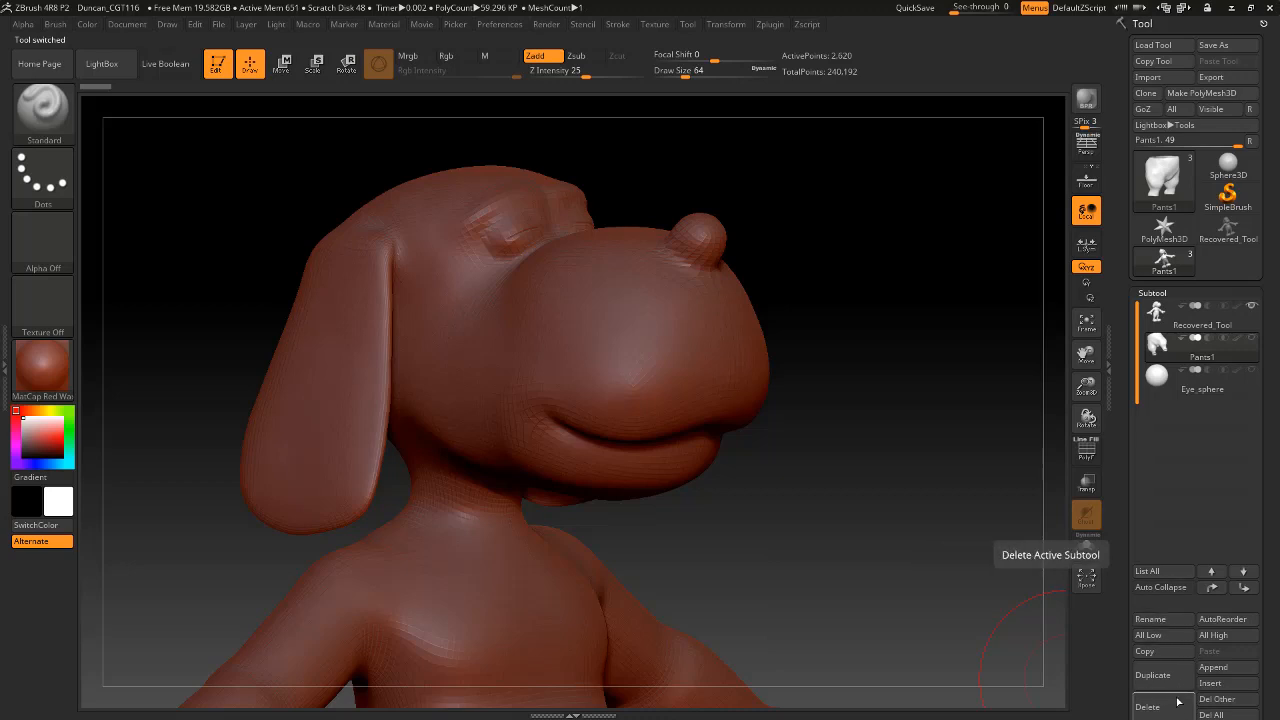
left_click(1147, 707)
left_click(1041, 703)
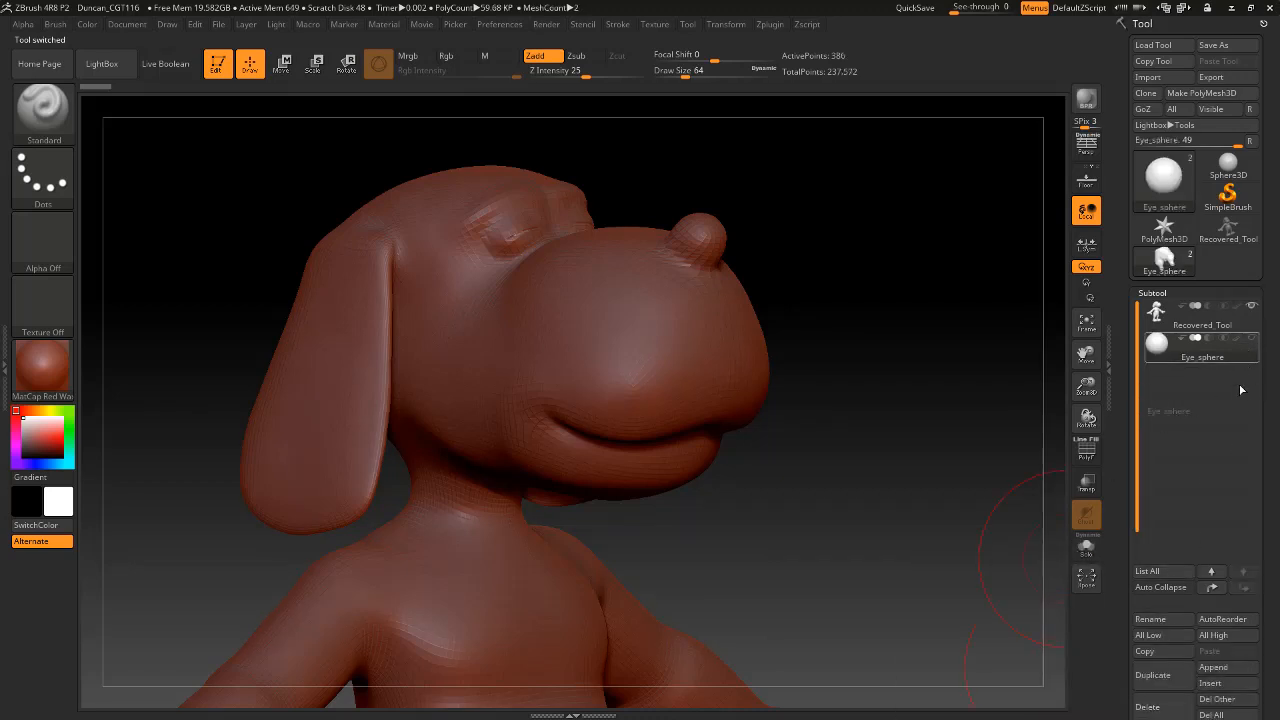
left_click(1165, 707)
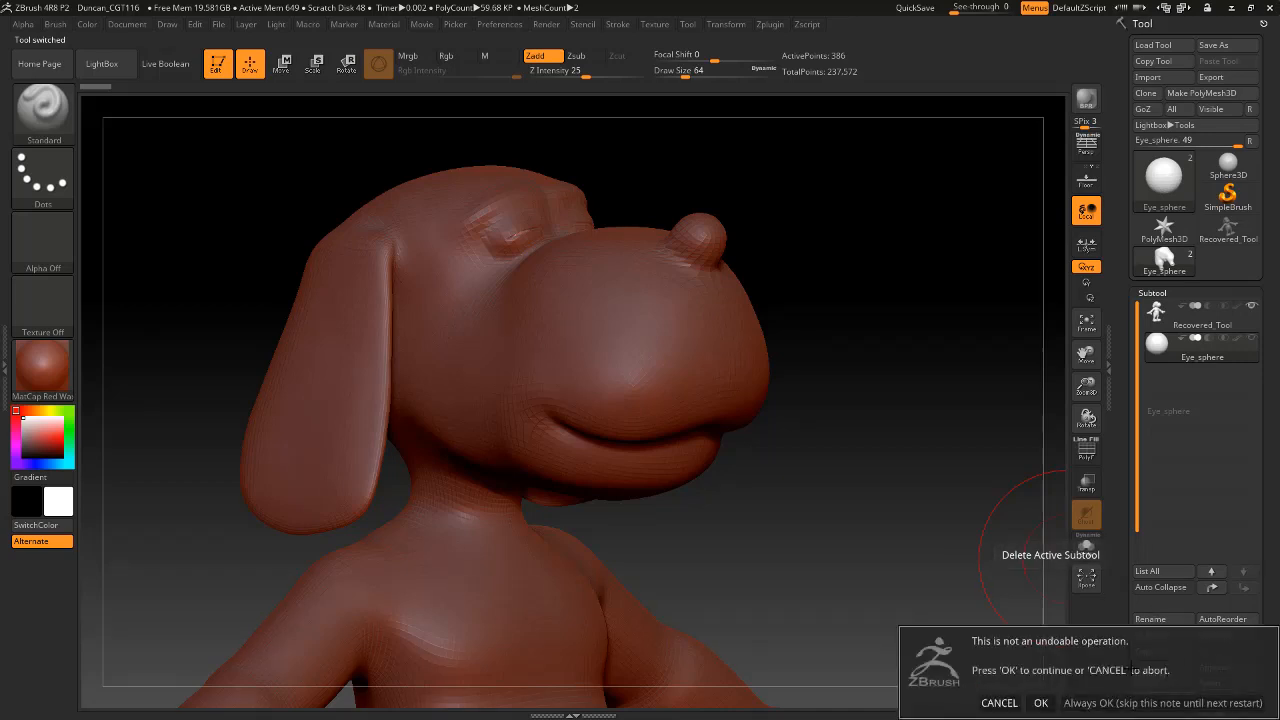
left_click(1041, 703)
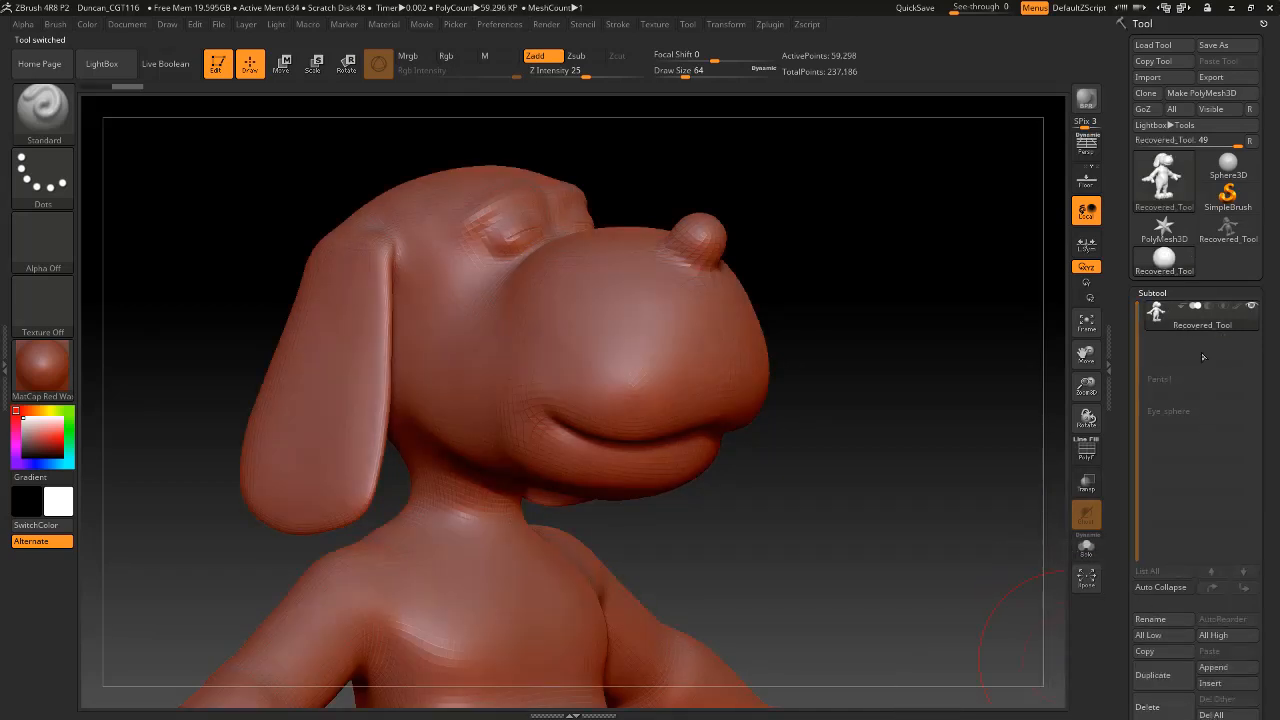
Append a PolyMesh3D star to the dog model as a placeholder subtool.
left_click(1215, 670)
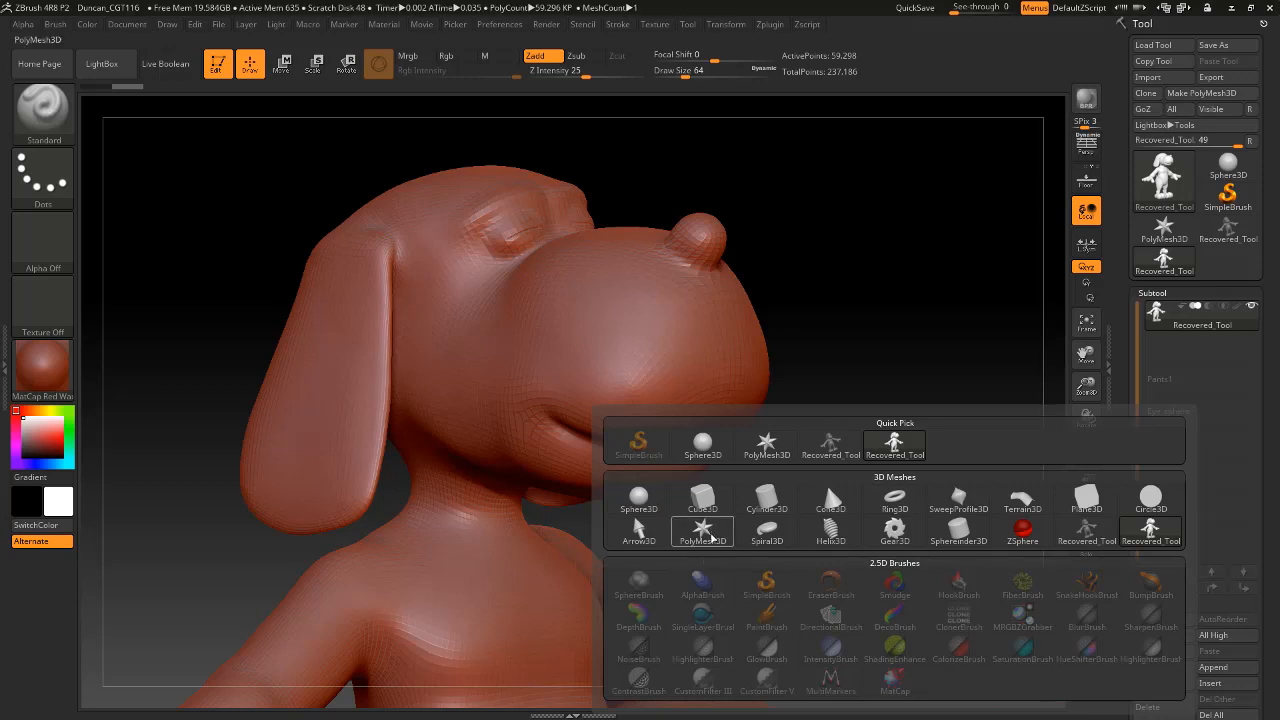
mouse_move(668, 508)
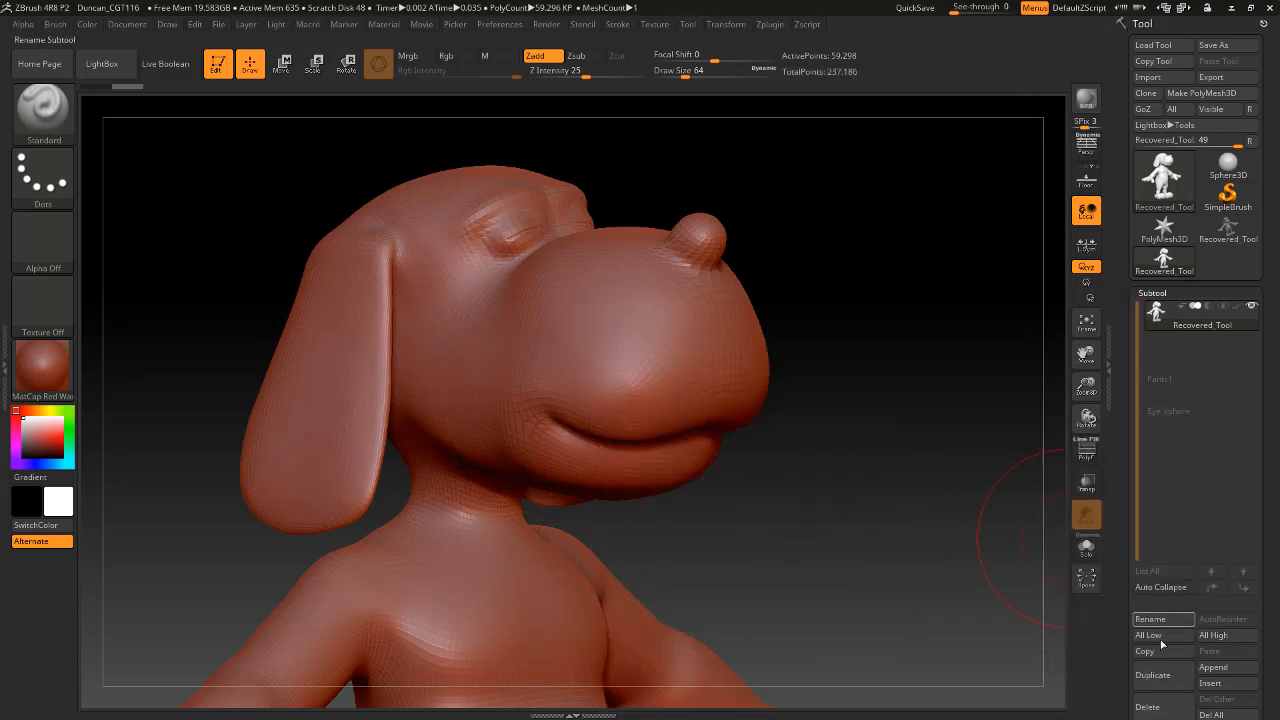
left_click(1220, 672)
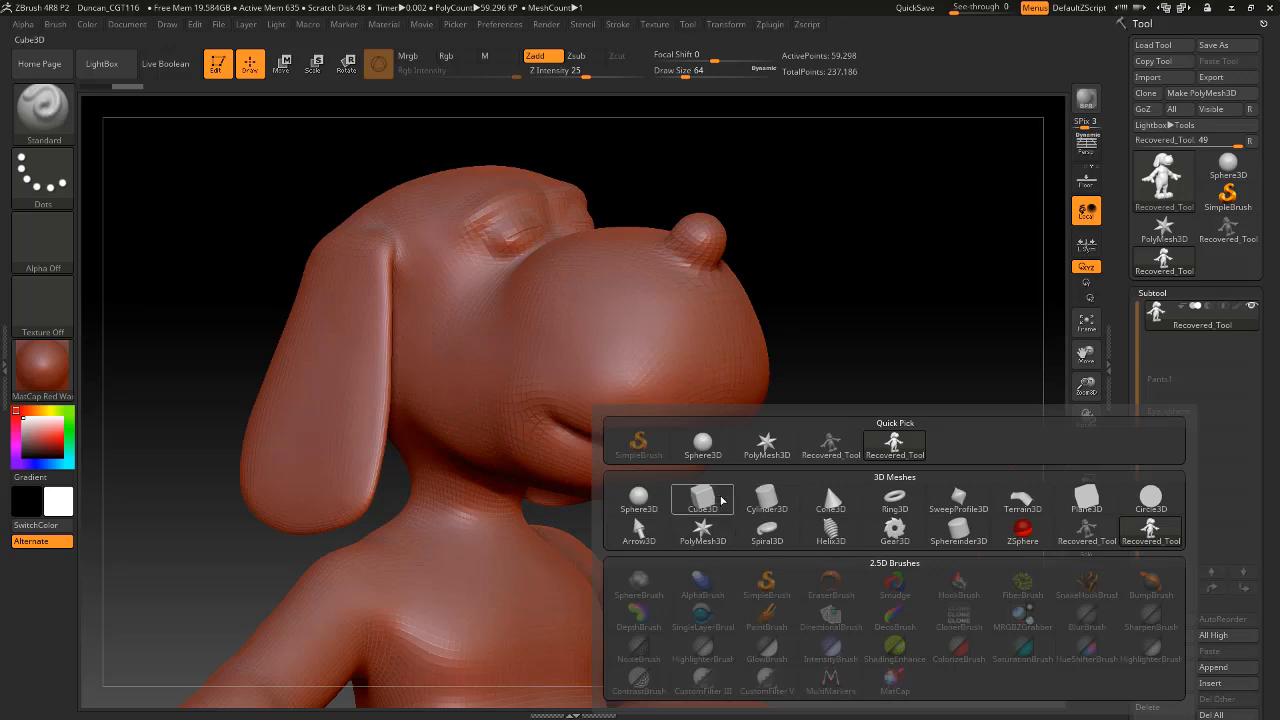
left_click(705, 537)
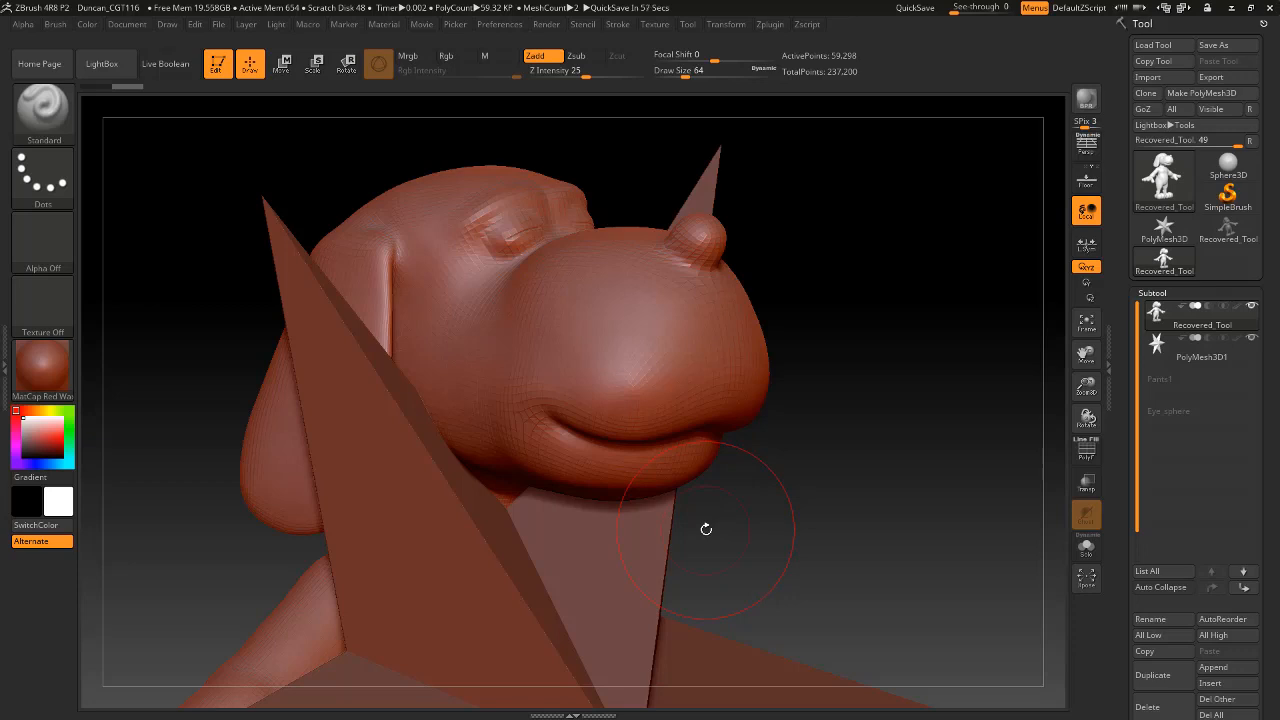
left_click_drag(863, 520, 876, 410, "alt")
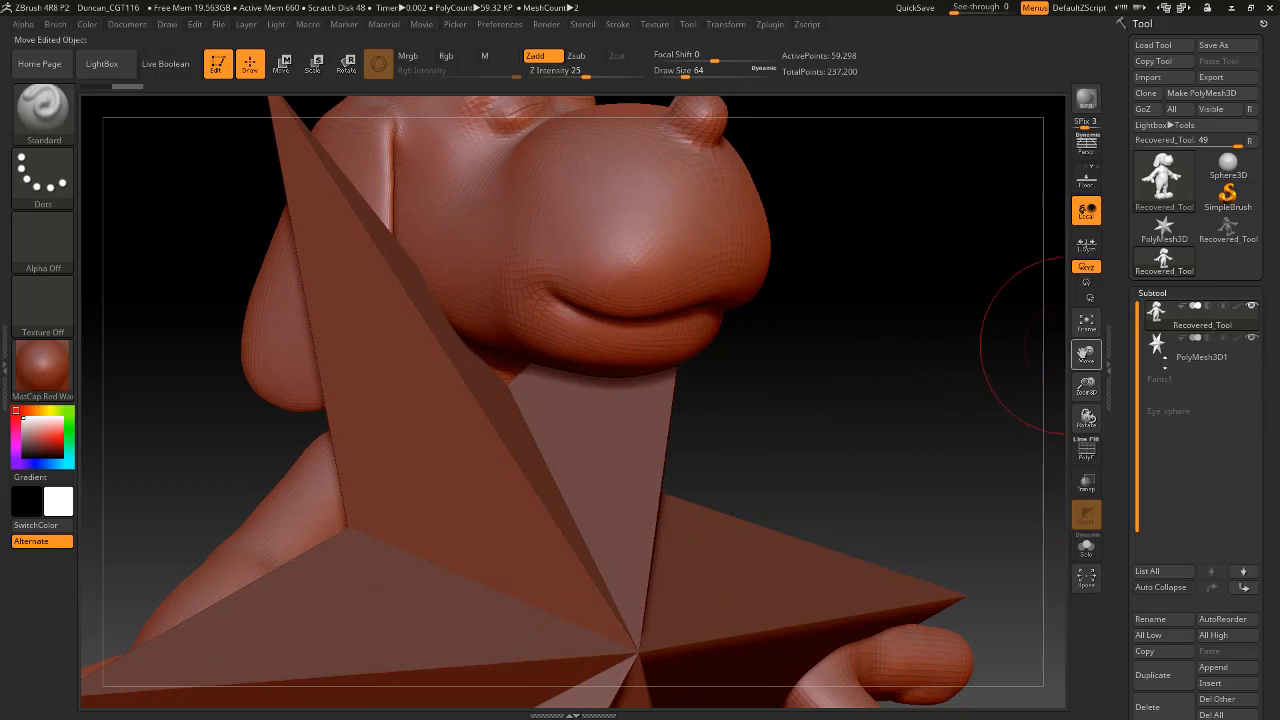
Make the PolyMesh3D1 star the active subtool, and toggle the Recovered_Tool dog body's visibility off and back on.
left_click(1243, 360)
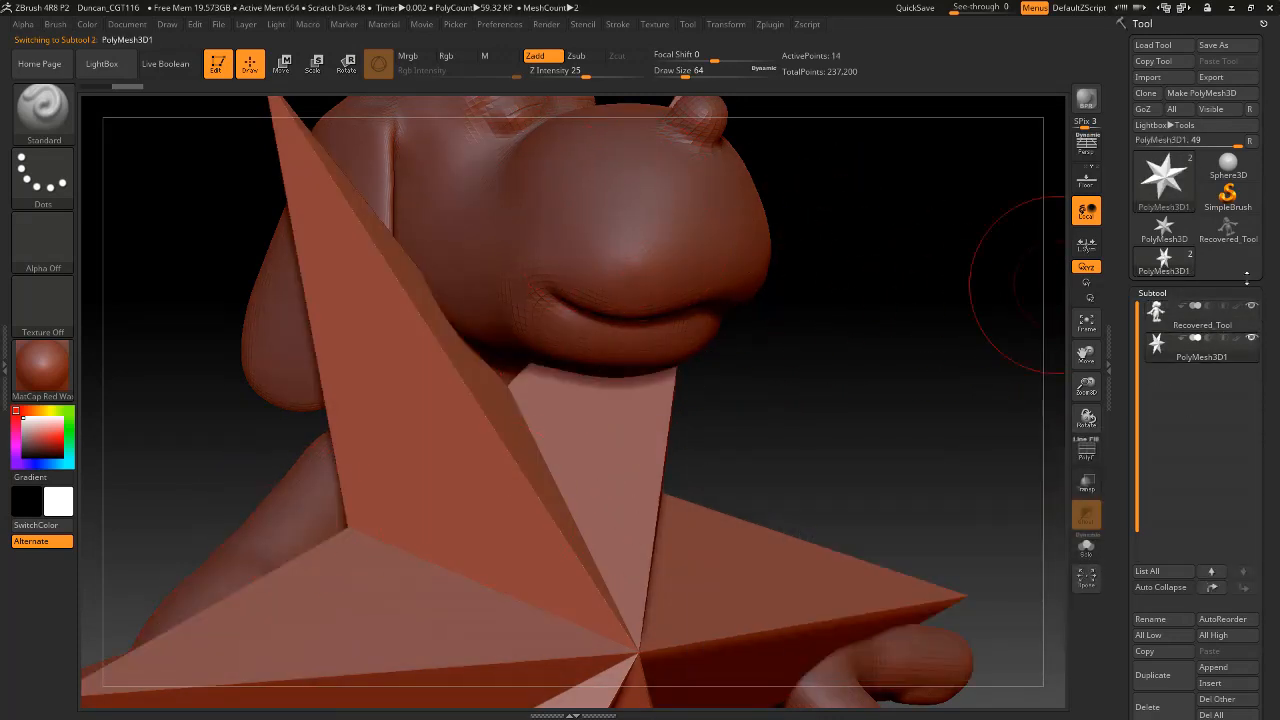
left_click(1245, 318)
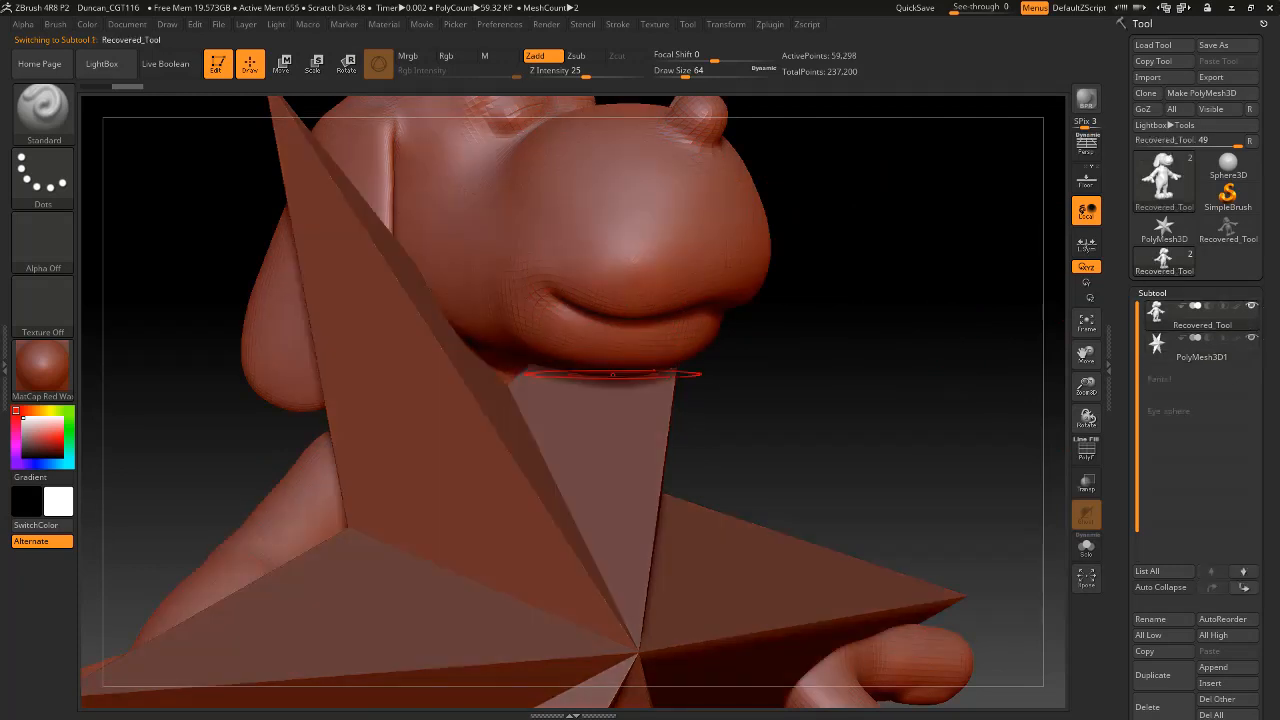
left_click(1230, 350)
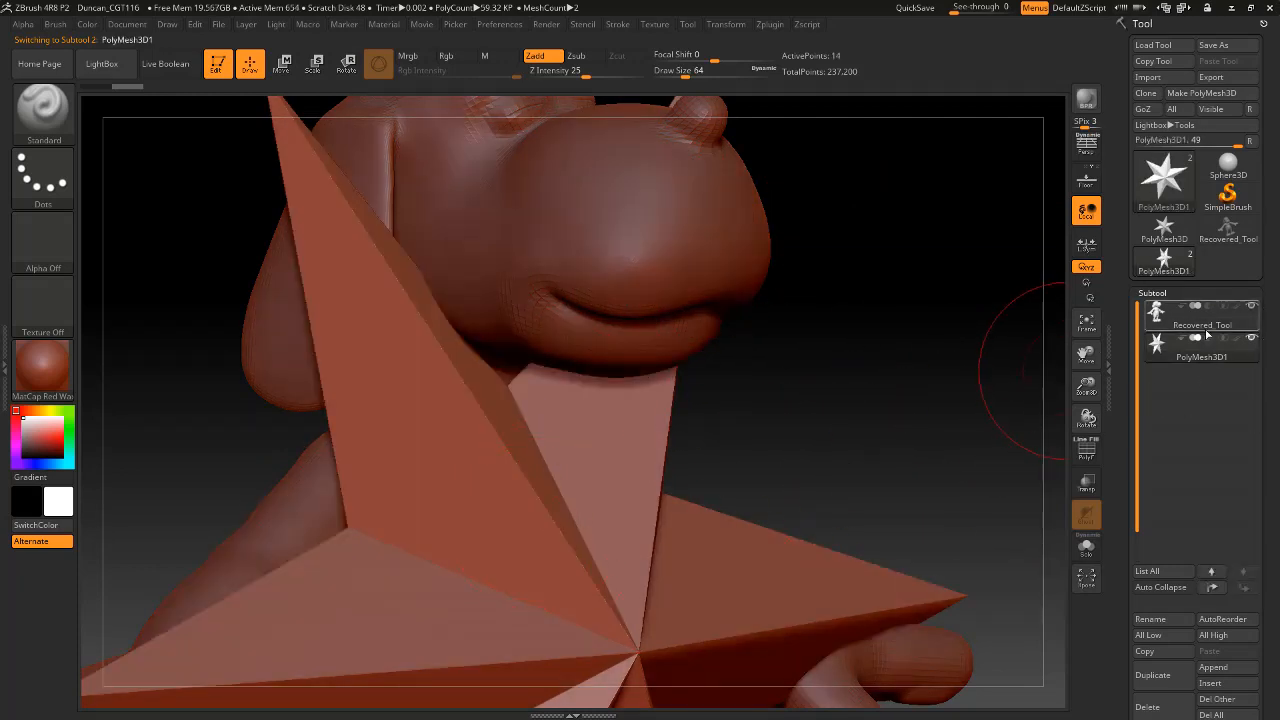
left_click(1252, 308)
left_click(1252, 308)
left_click(1252, 308)
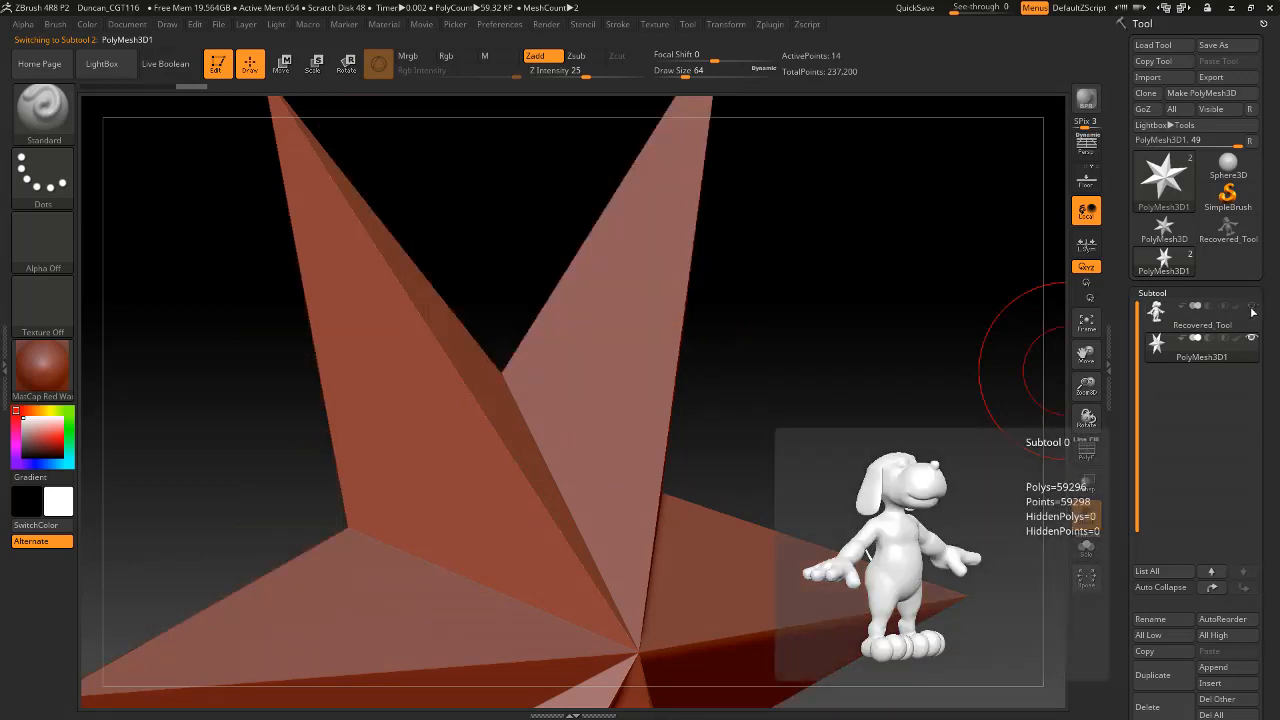
left_click(1252, 309)
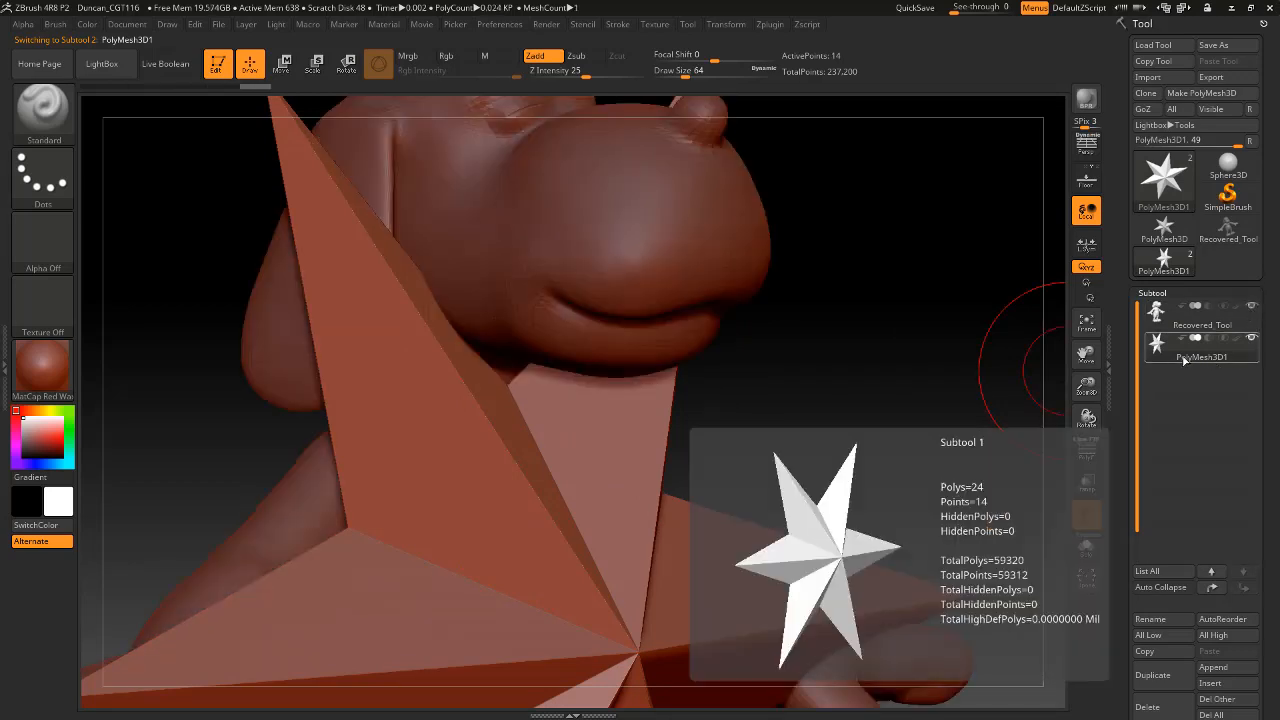
Import Eye_sphere.obj from the Google Drive folder Purdue/116_modeling/Week13 to replace the star in the active subtool.
left_click(1171, 80)
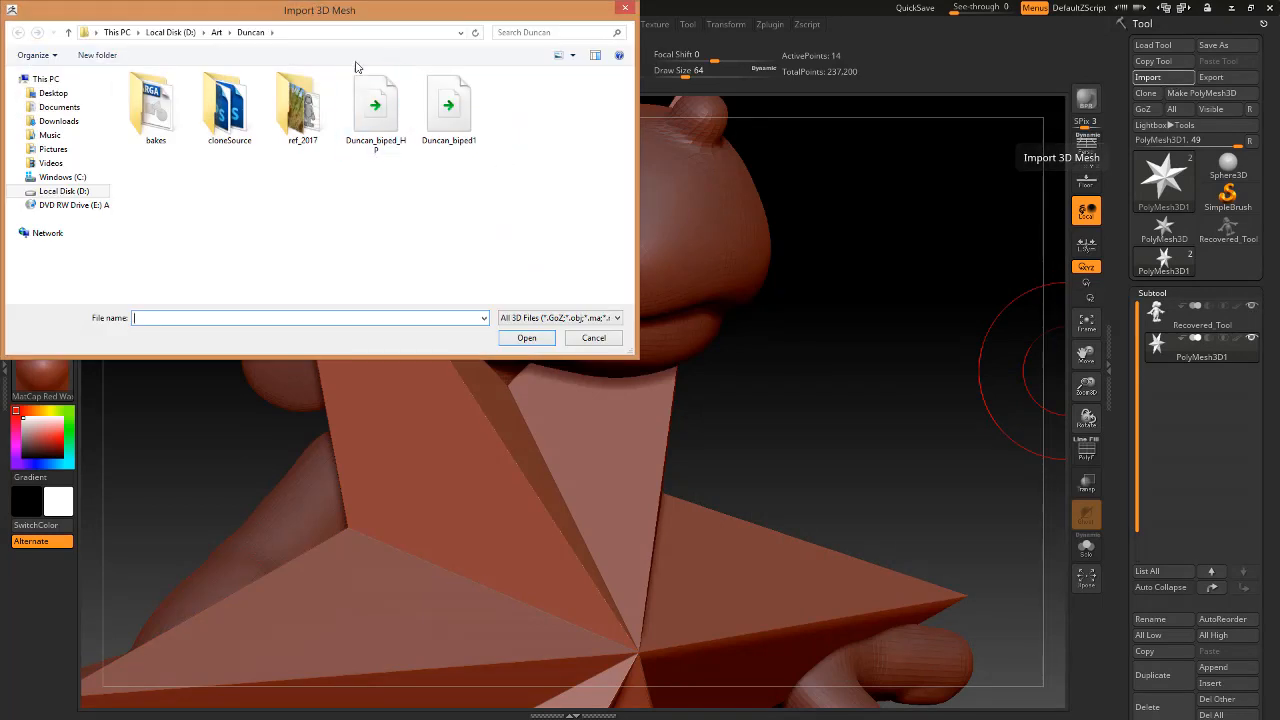
left_click(190, 33)
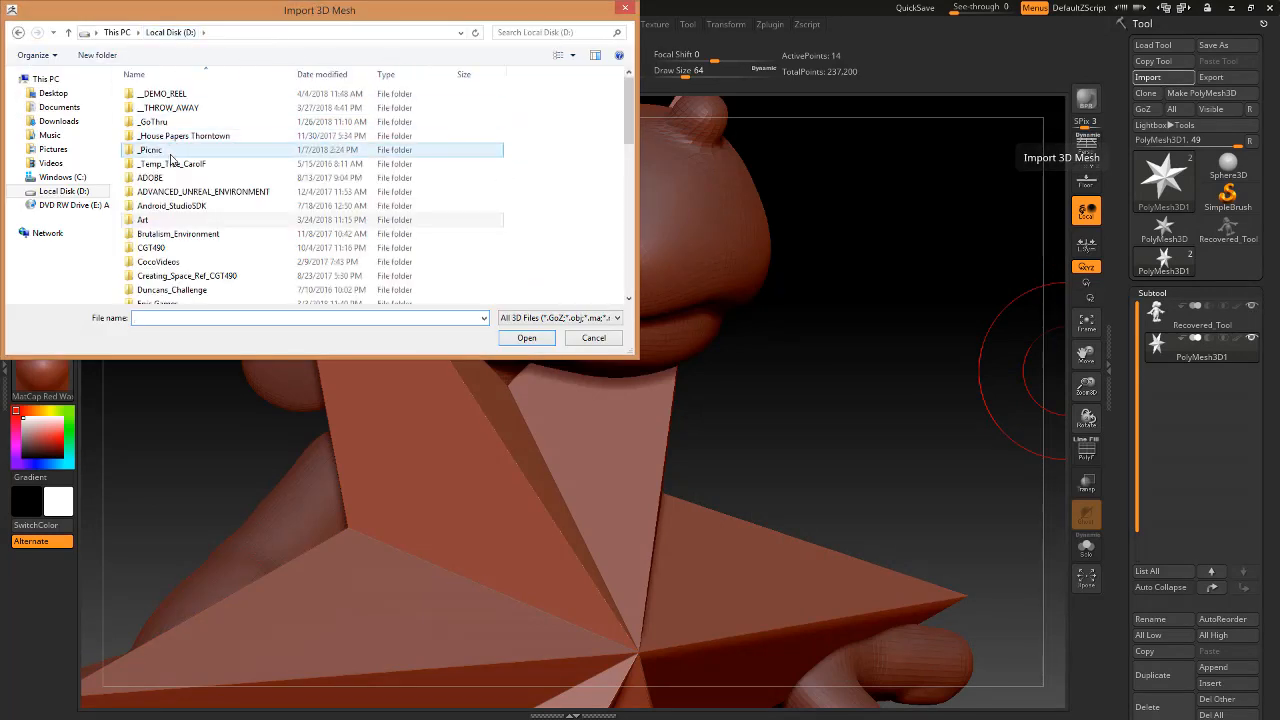
scroll(195, 215, "down", 4)
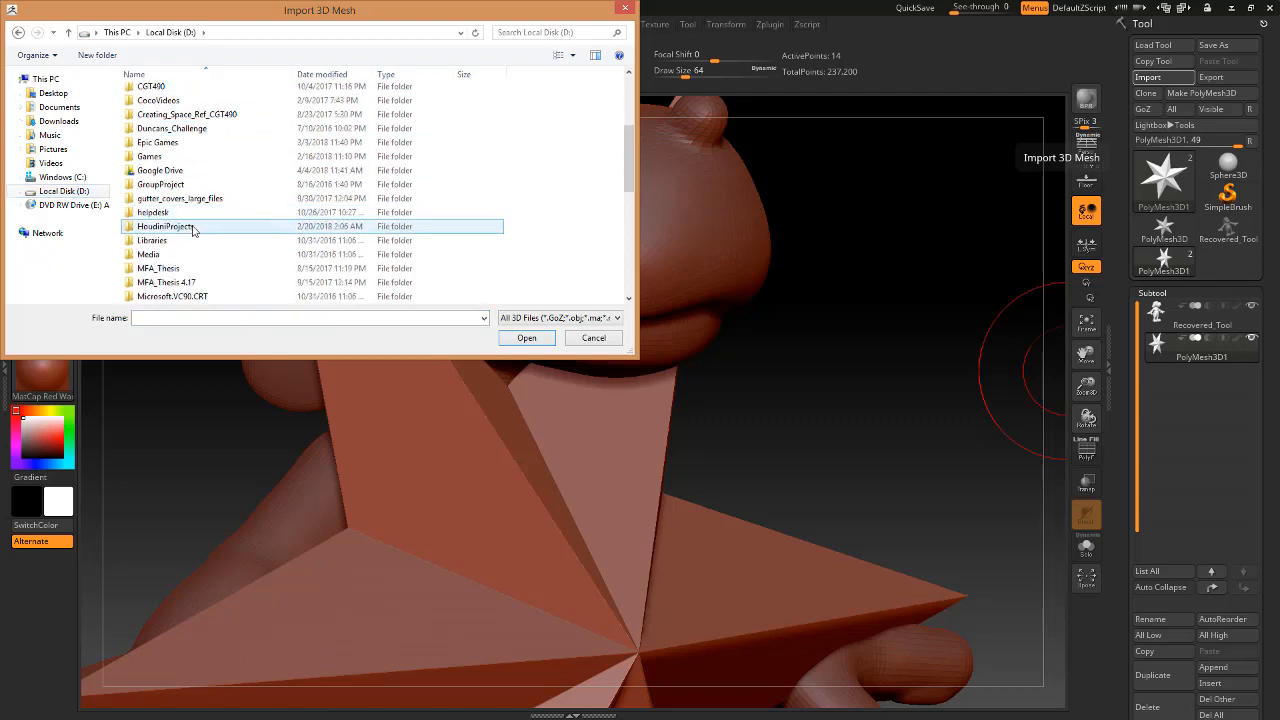
double_click(160, 170)
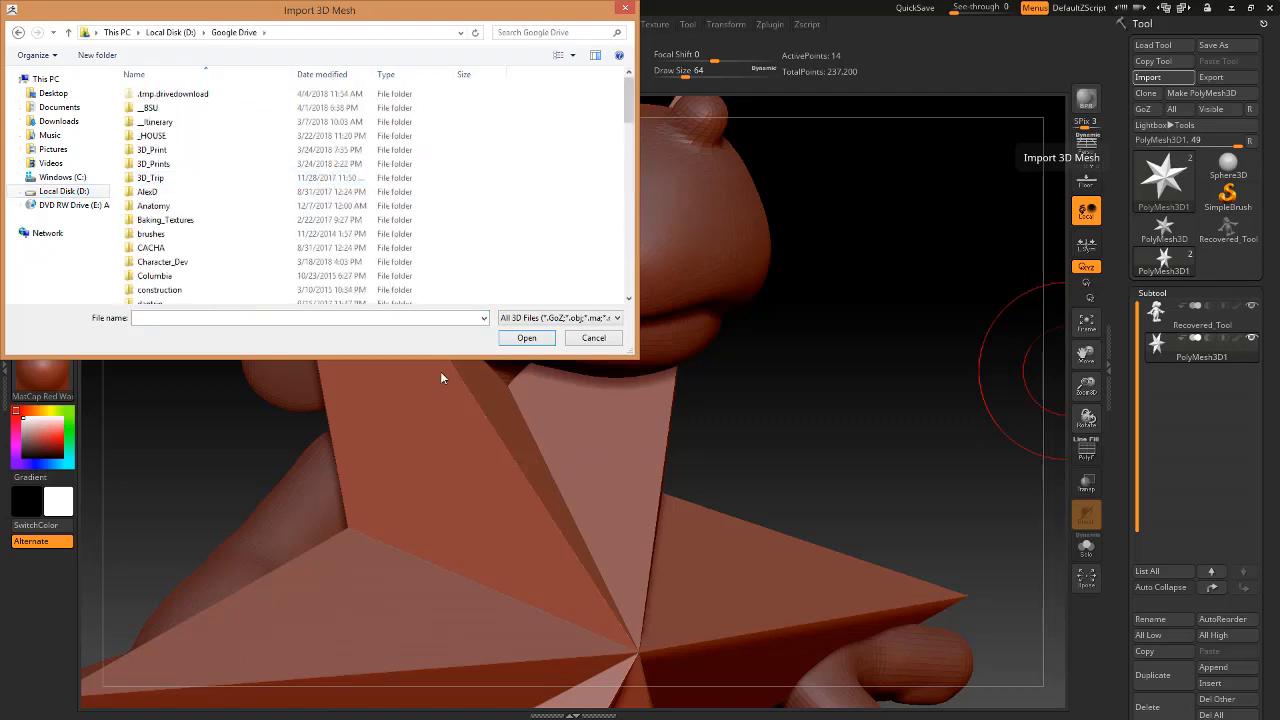
scroll(186, 226, "down", 7)
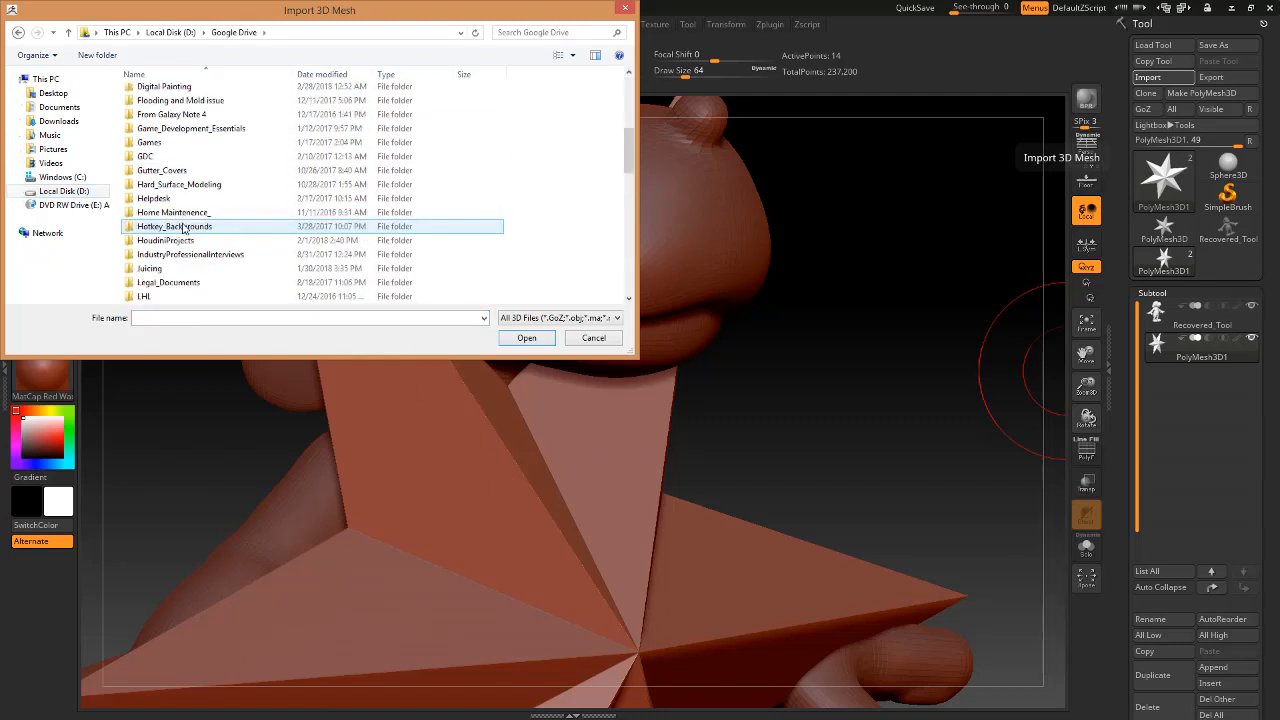
scroll(183, 229, "down", 5)
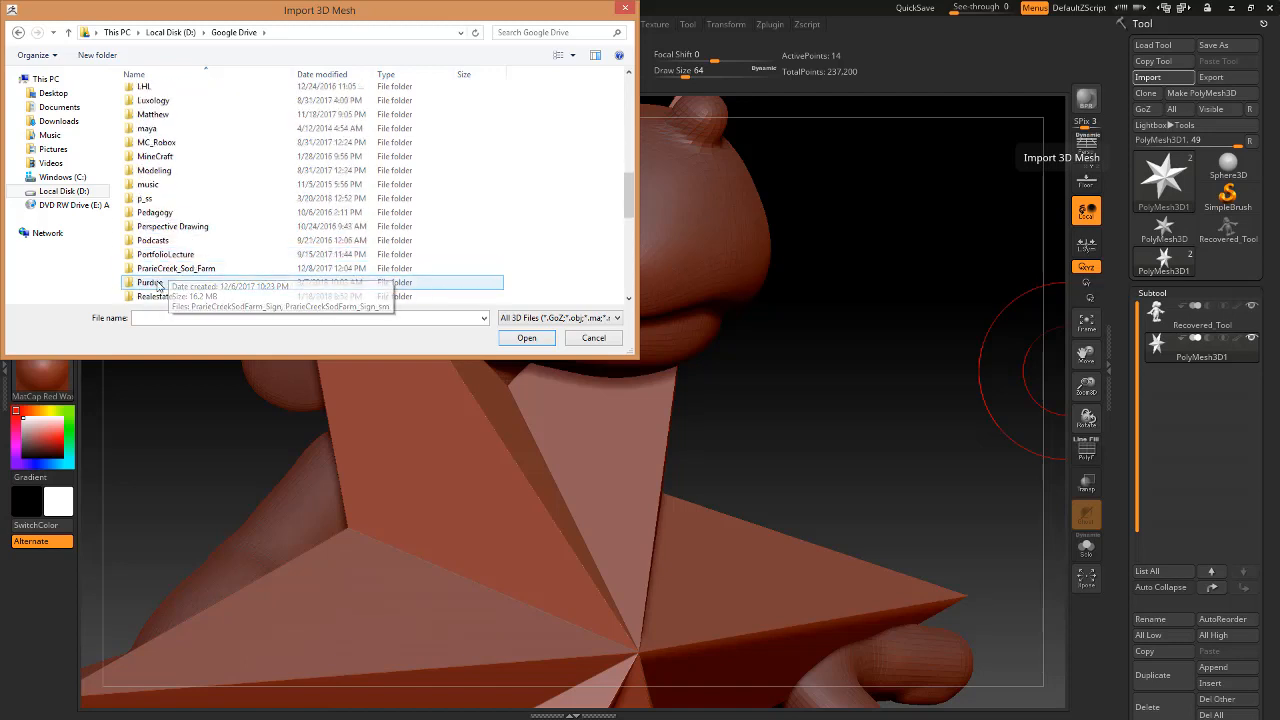
double_click(152, 283)
double_click(176, 108)
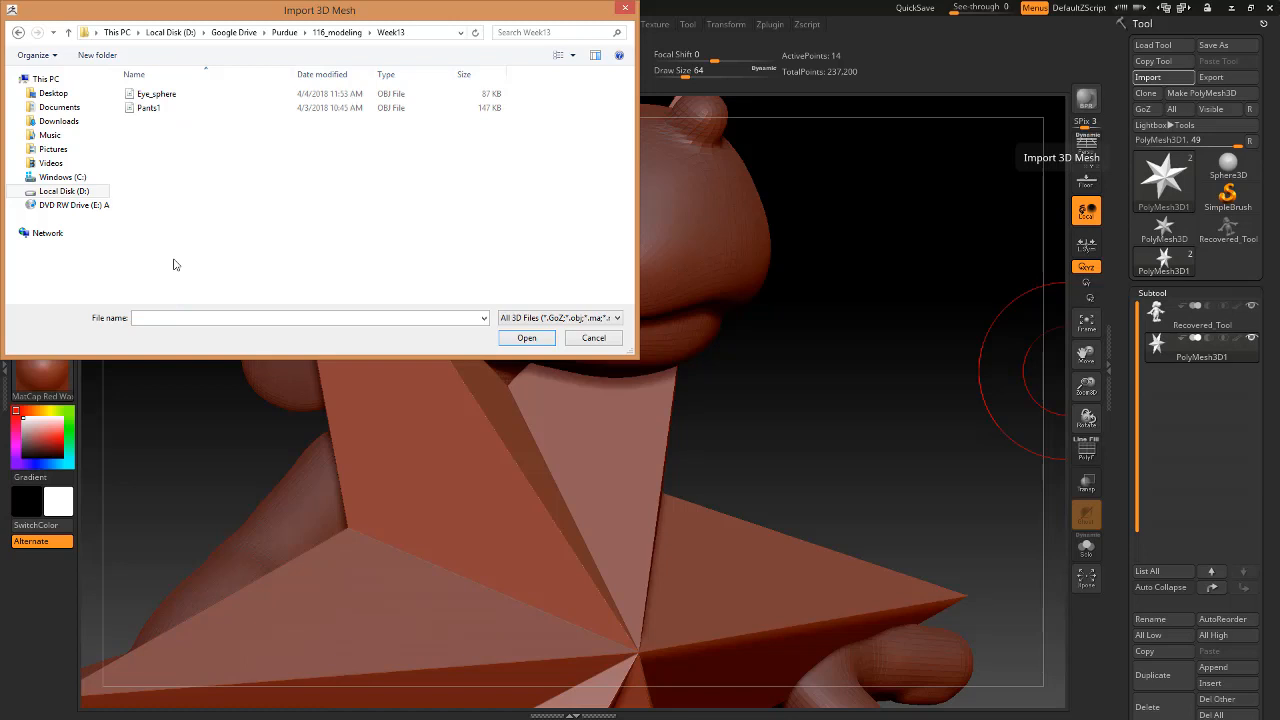
left_click(156, 94)
left_click(527, 338)
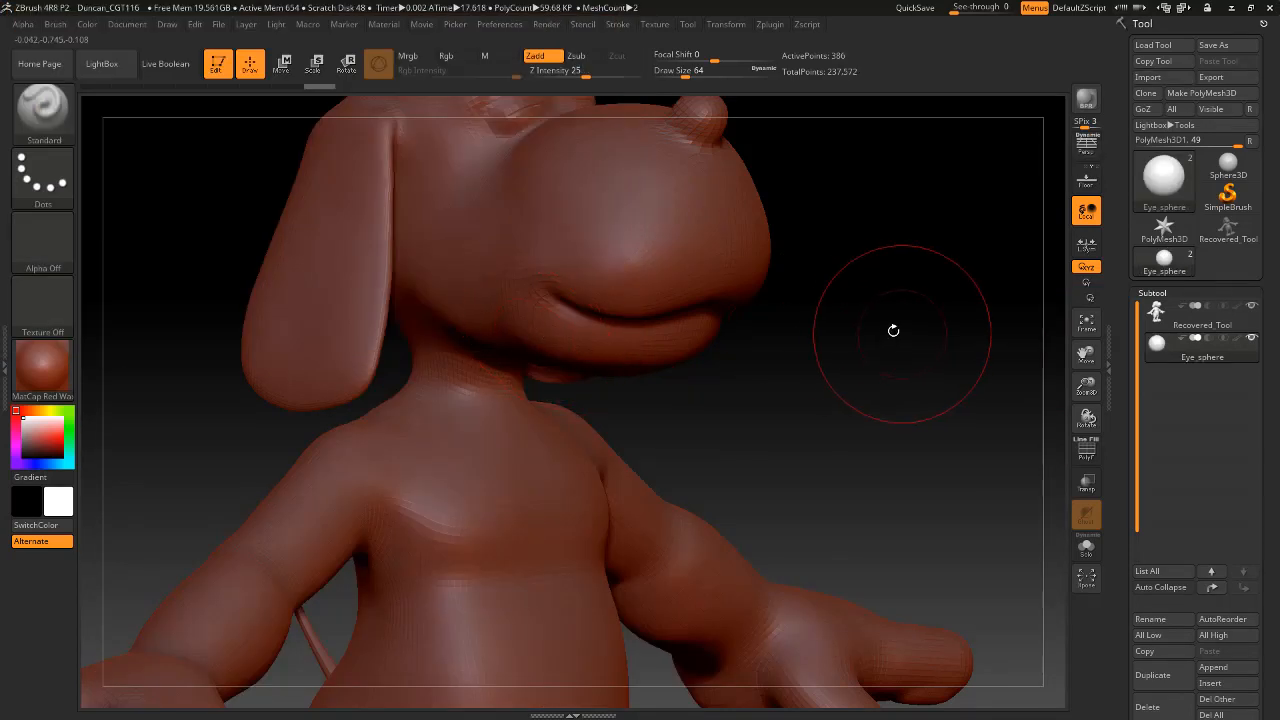
Isolate the eye sphere in Solo mode, leave Solo, and turn on Transparency to see the sphere through the dog's head.
mouse_move(886, 329)
left_mouse_down()
mouse_move(875, 513)
mouse_move(895, 458)
left_mouse_up()
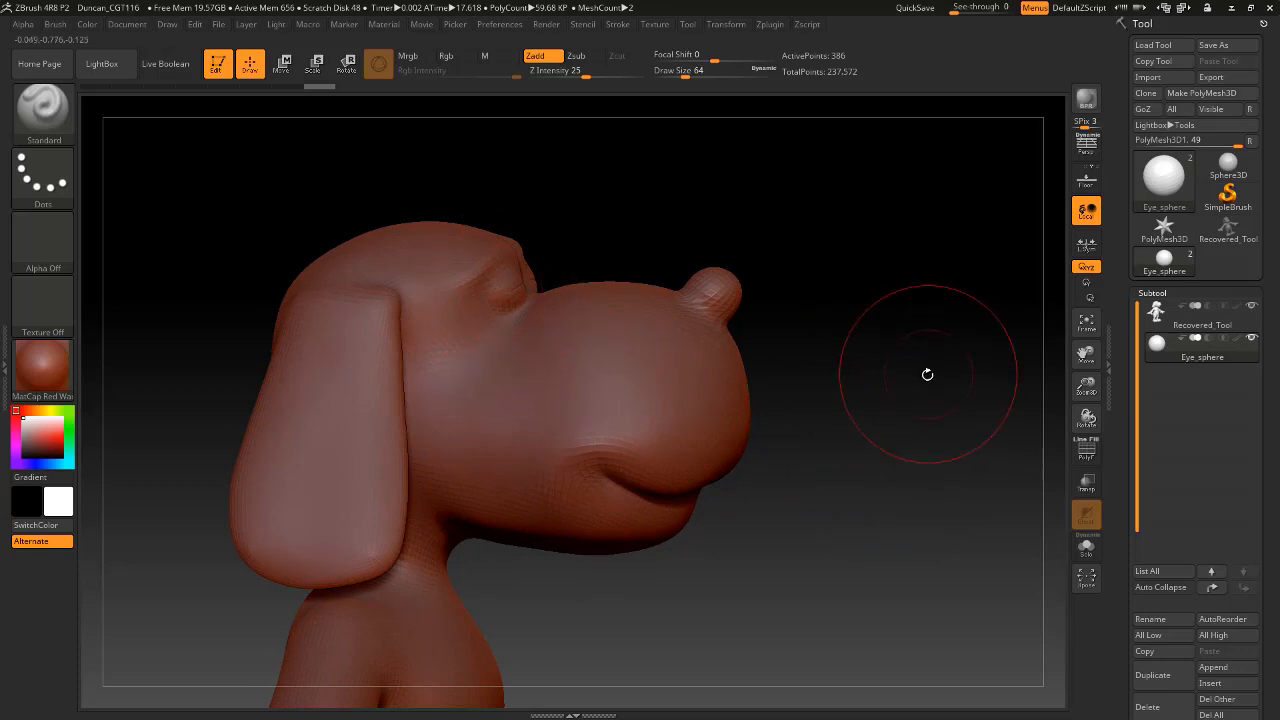
left_click_drag(928, 371, 942, 371)
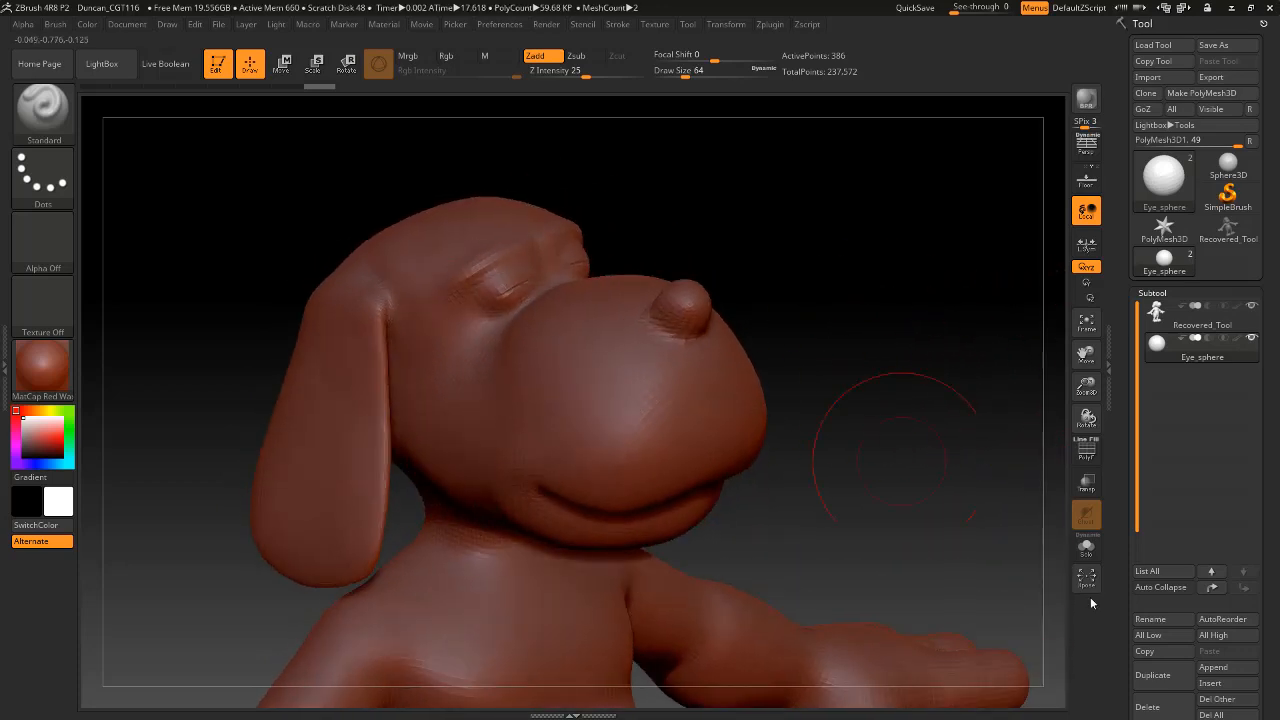
left_click(1086, 547)
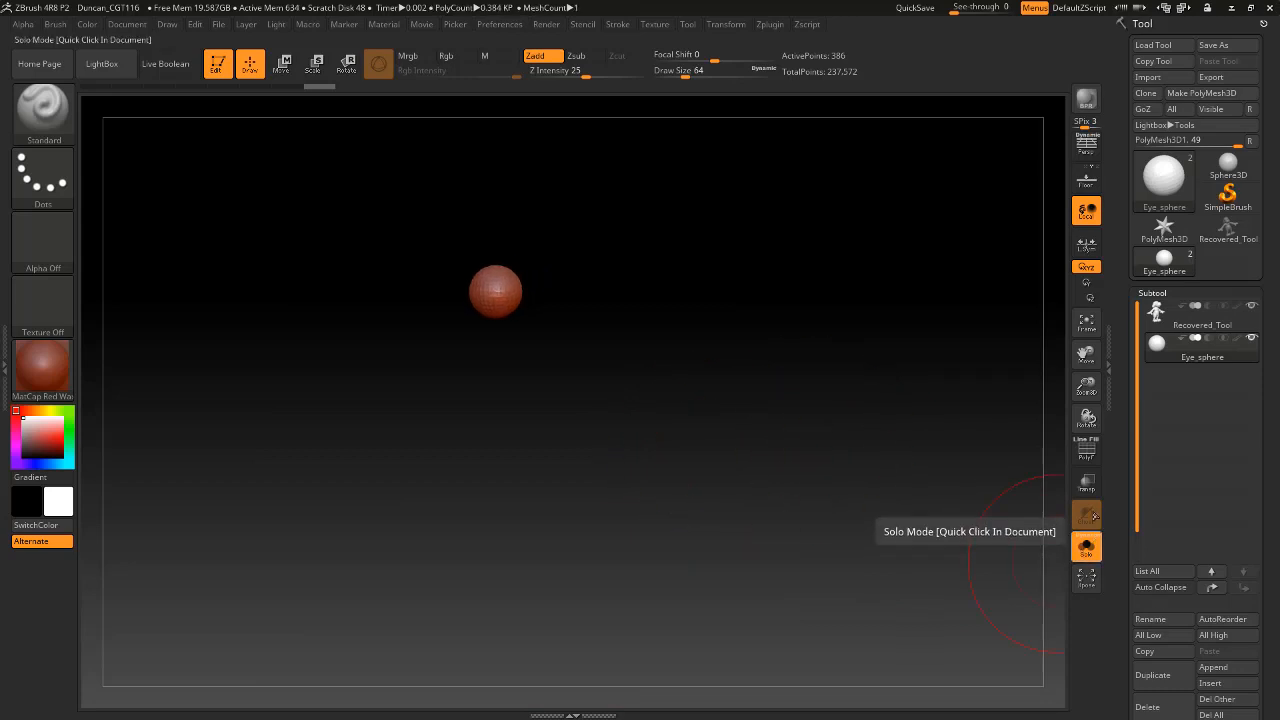
left_click(1086, 545)
left_click(1086, 483)
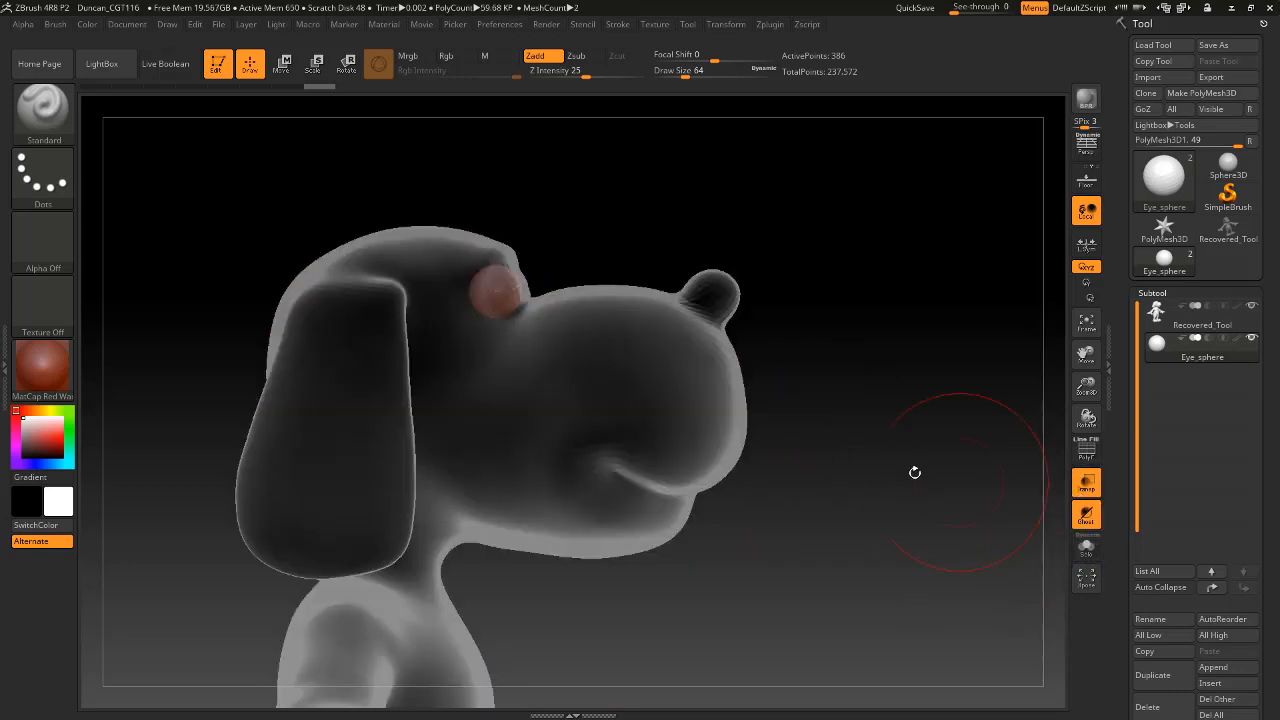
Move the eye sphere slightly outward along the red axis in the dog's eye socket, and return to Draw mode.
left_click_drag(873, 475, 611, 314)
mouse_move(591, 269)
left_mouse_down("alt")
mouse_move(639, 274)
mouse_move(520, 249)
mouse_move(403, 266)
left_mouse_up("alt")
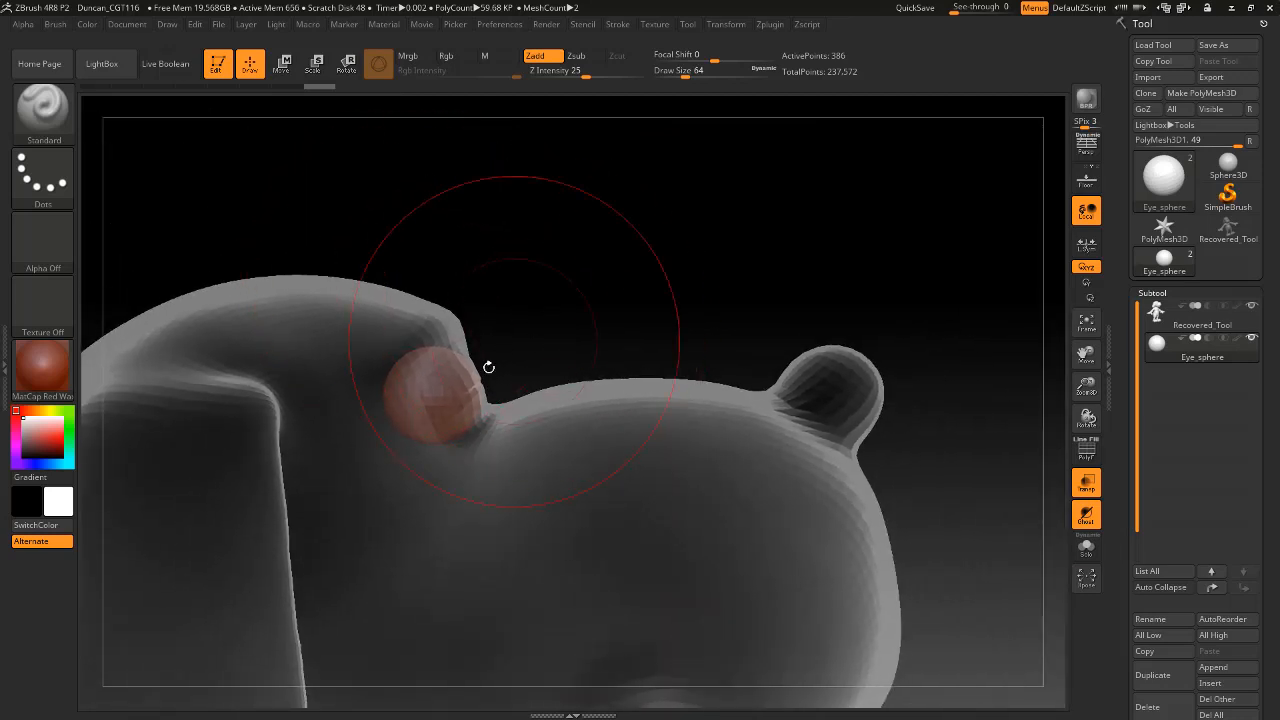
left_click_drag(585, 338, 478, 376)
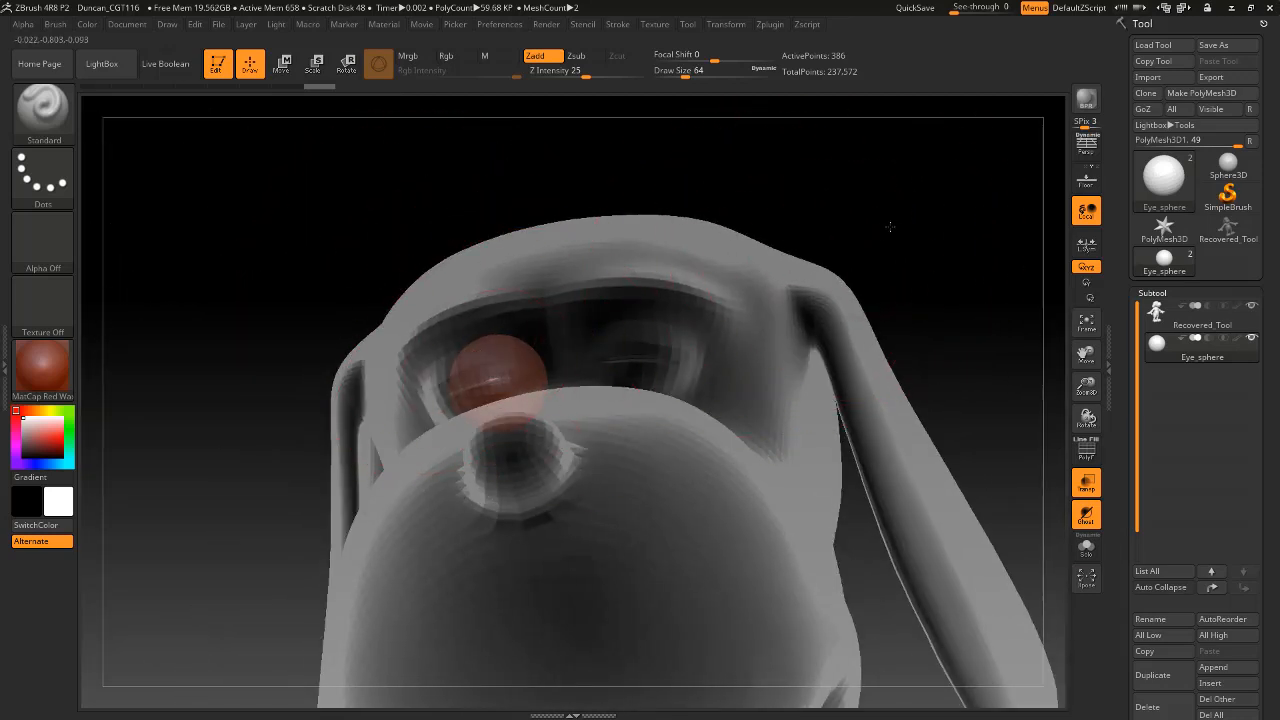
left_click_drag(889, 226, 897, 218, "shift")
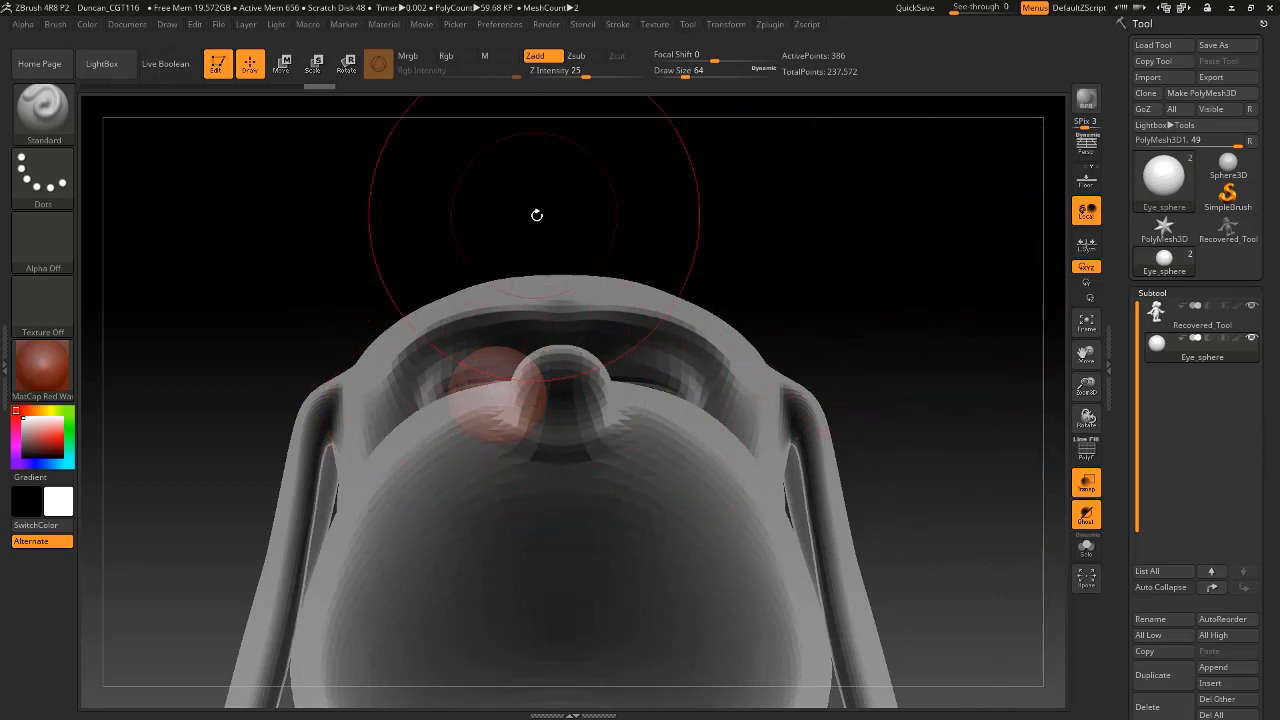
left_click_drag(537, 214, 570, 240)
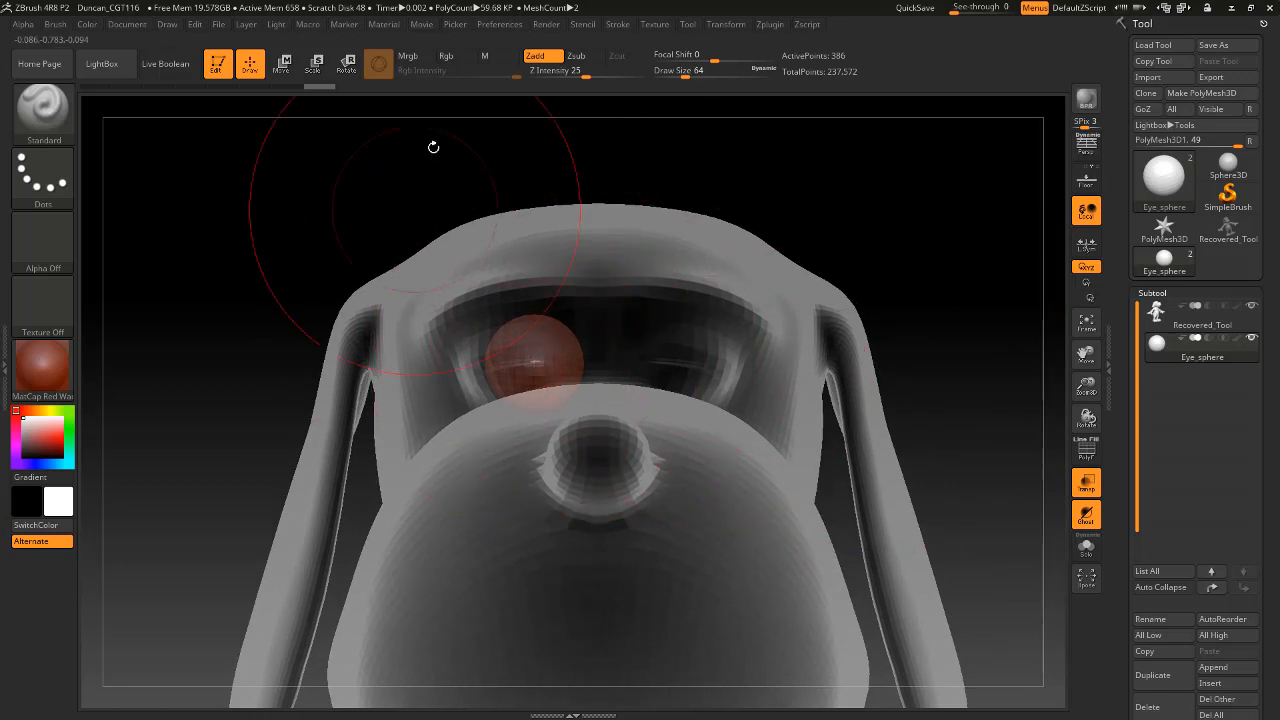
left_click(280, 64)
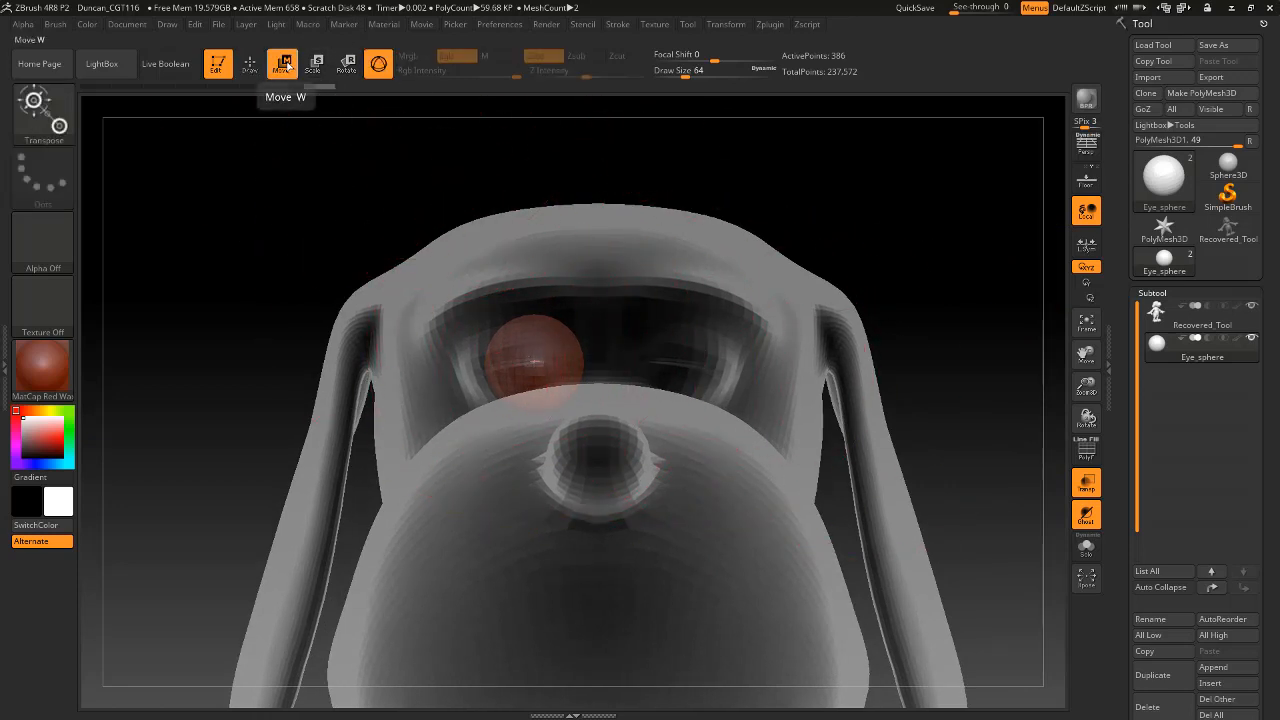
left_click_drag(958, 388, 899, 208, "alt")
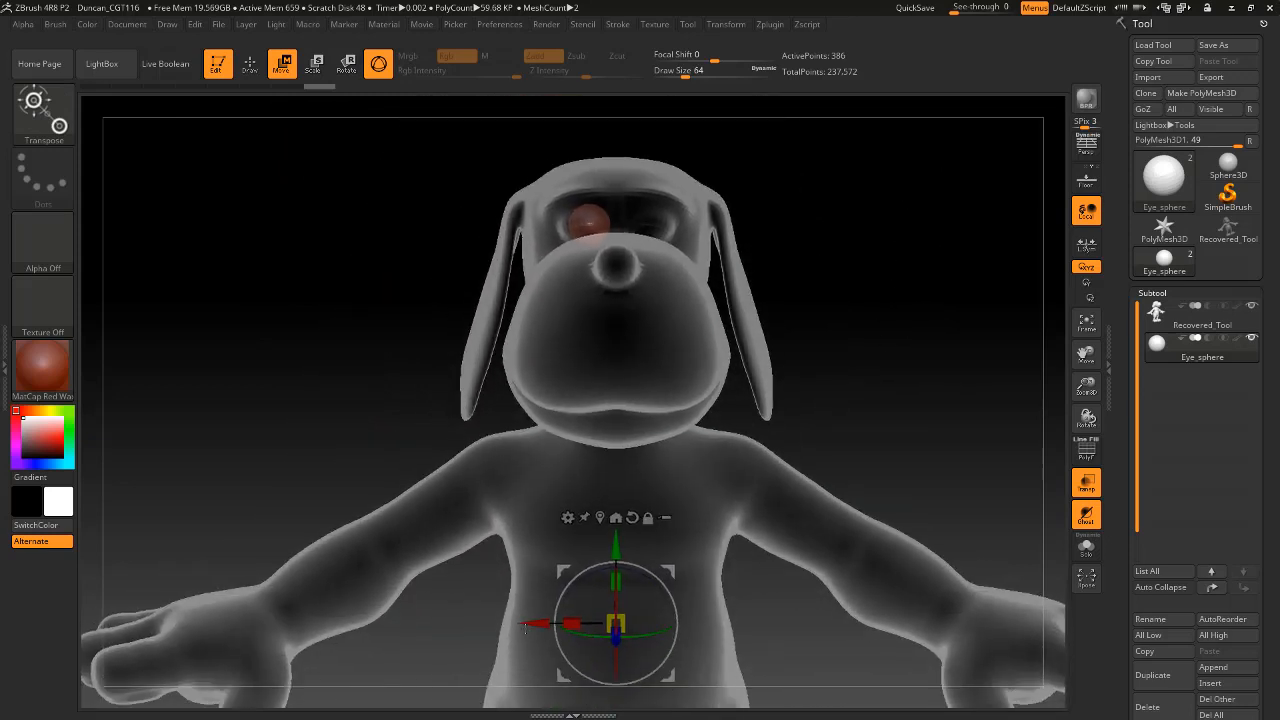
left_click_drag(524, 625, 514, 624)
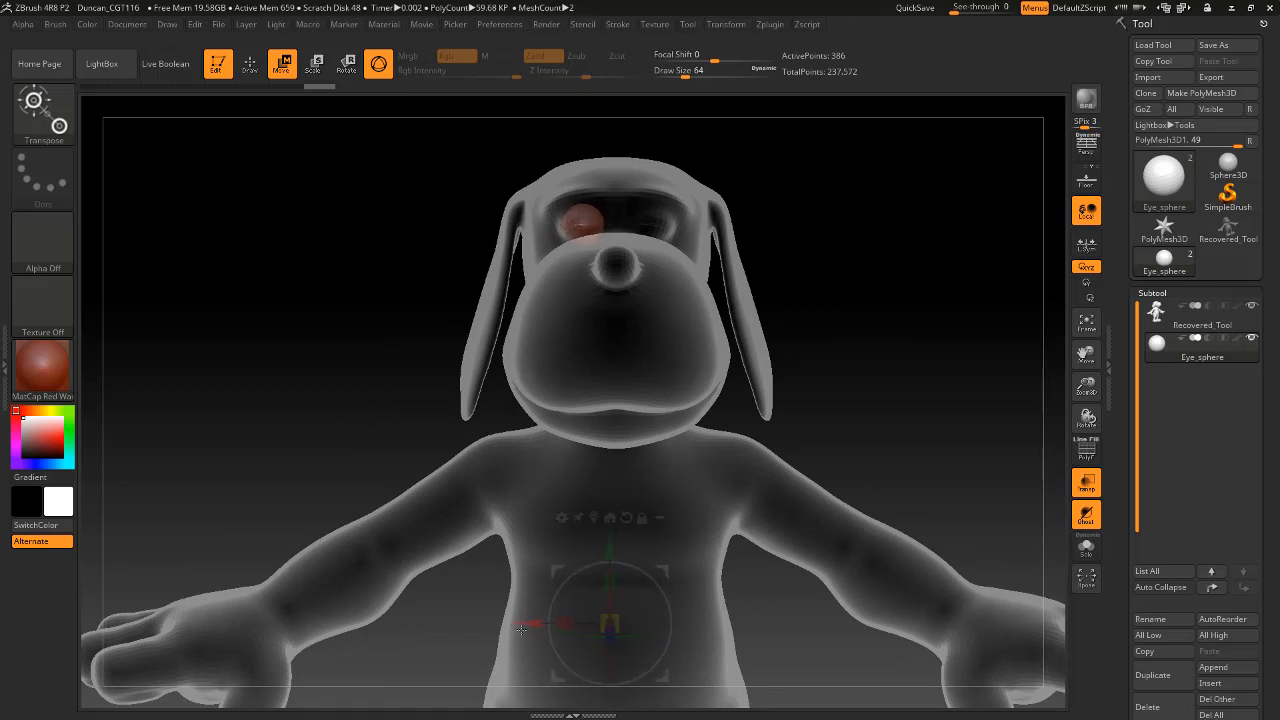
left_click_drag(889, 400, 696, 240)
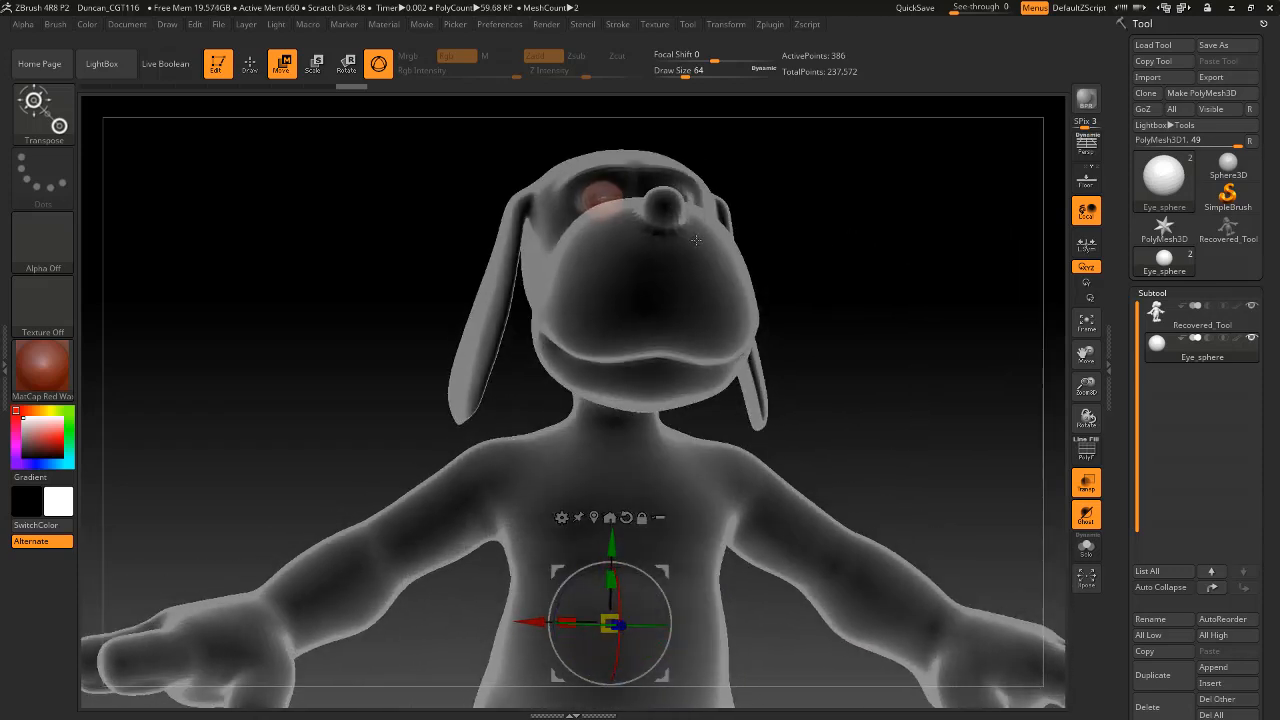
left_click(255, 67)
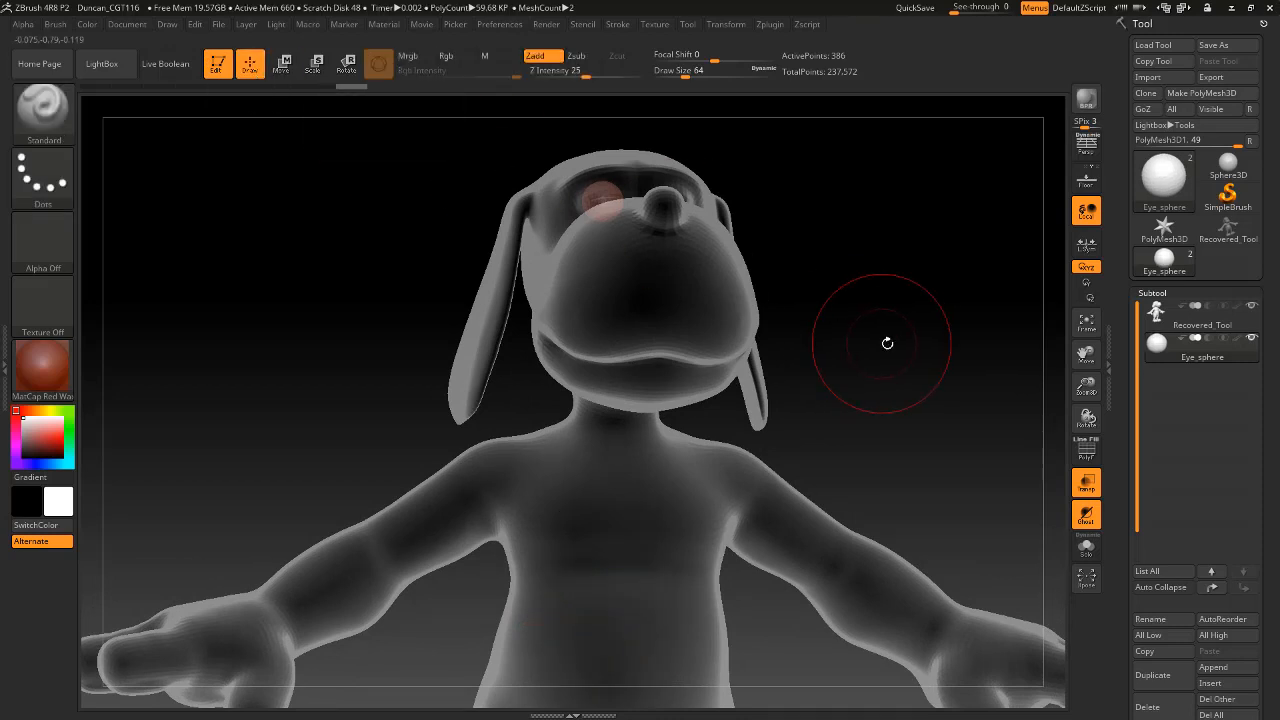
Try shifting the eye sphere along separate axes with the Deformation Offset, and undo the shifts.
left_click_drag(903, 357, 880, 389, "alt")
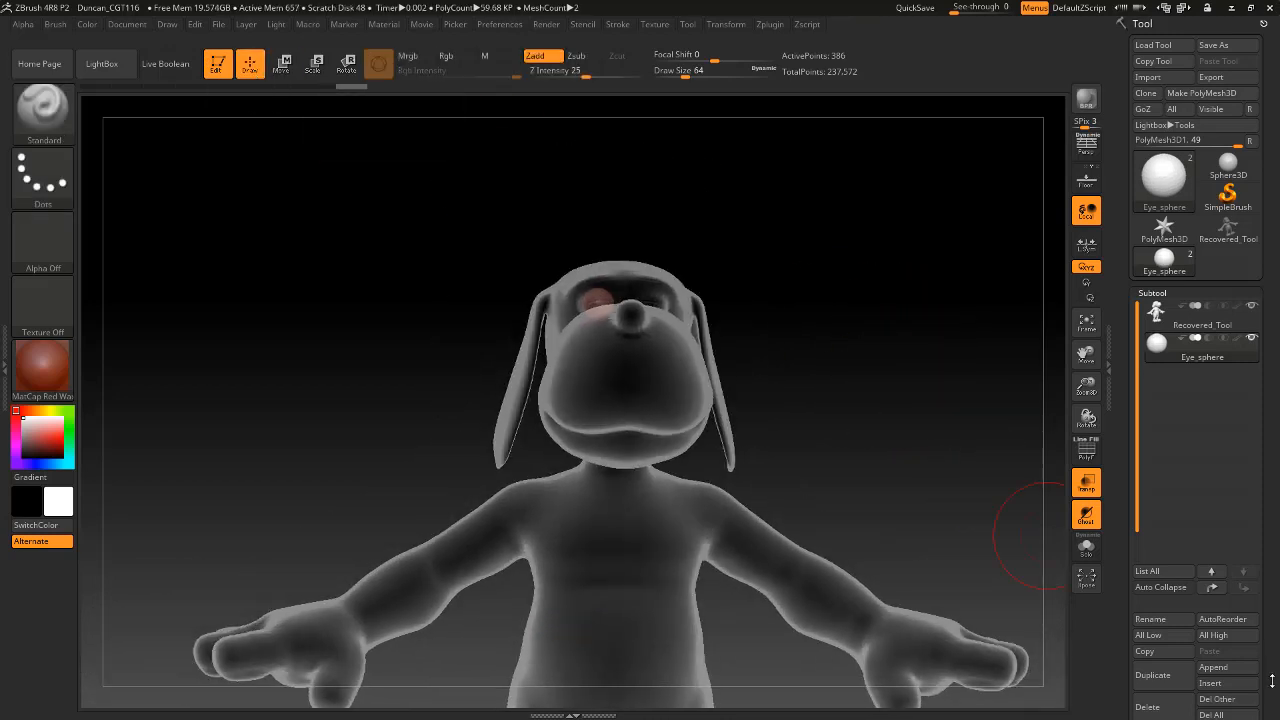
left_click_drag(1275, 686, 1240, 566)
left_click(1162, 619)
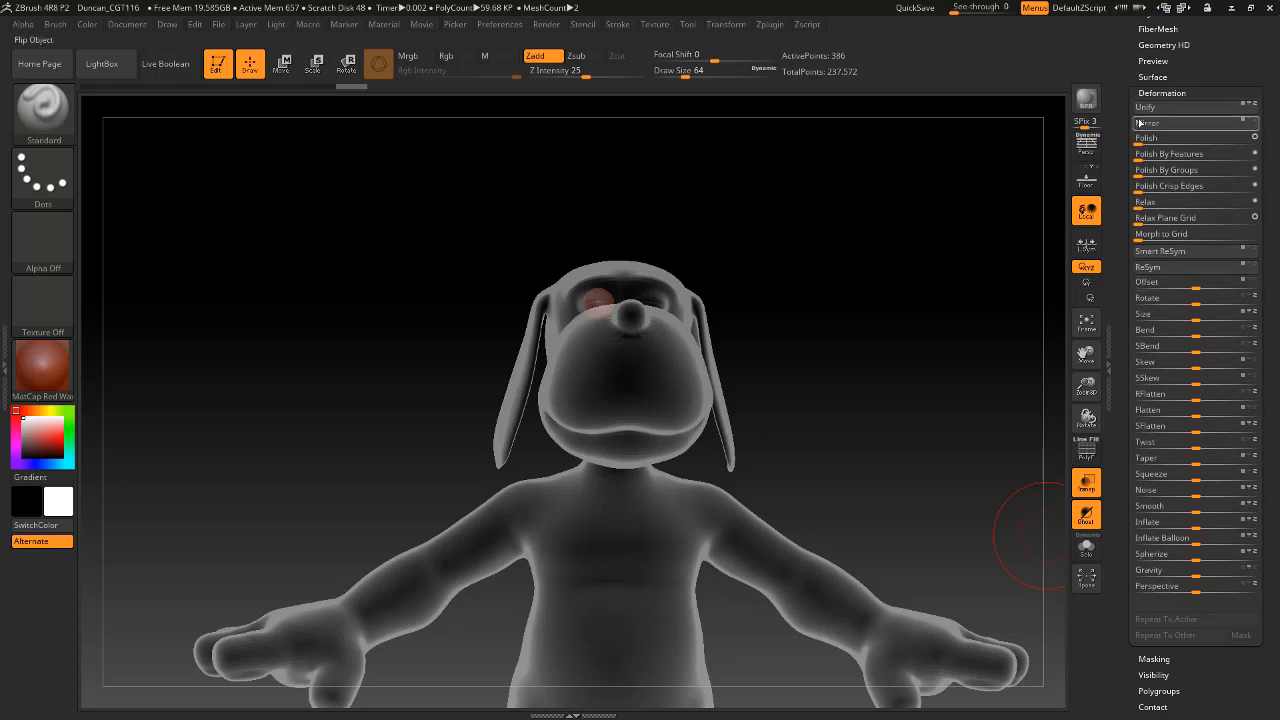
left_click(1160, 93)
left_click(1160, 93)
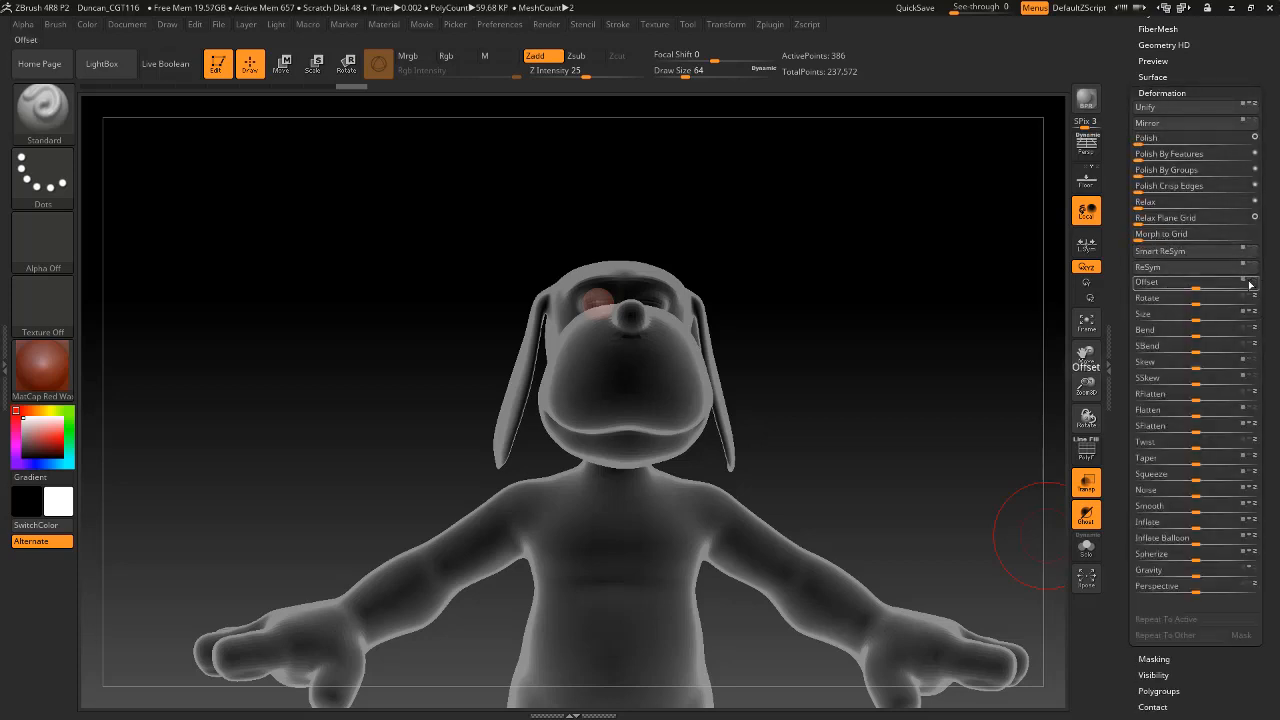
left_click_drag(1200, 286, 1153, 283)
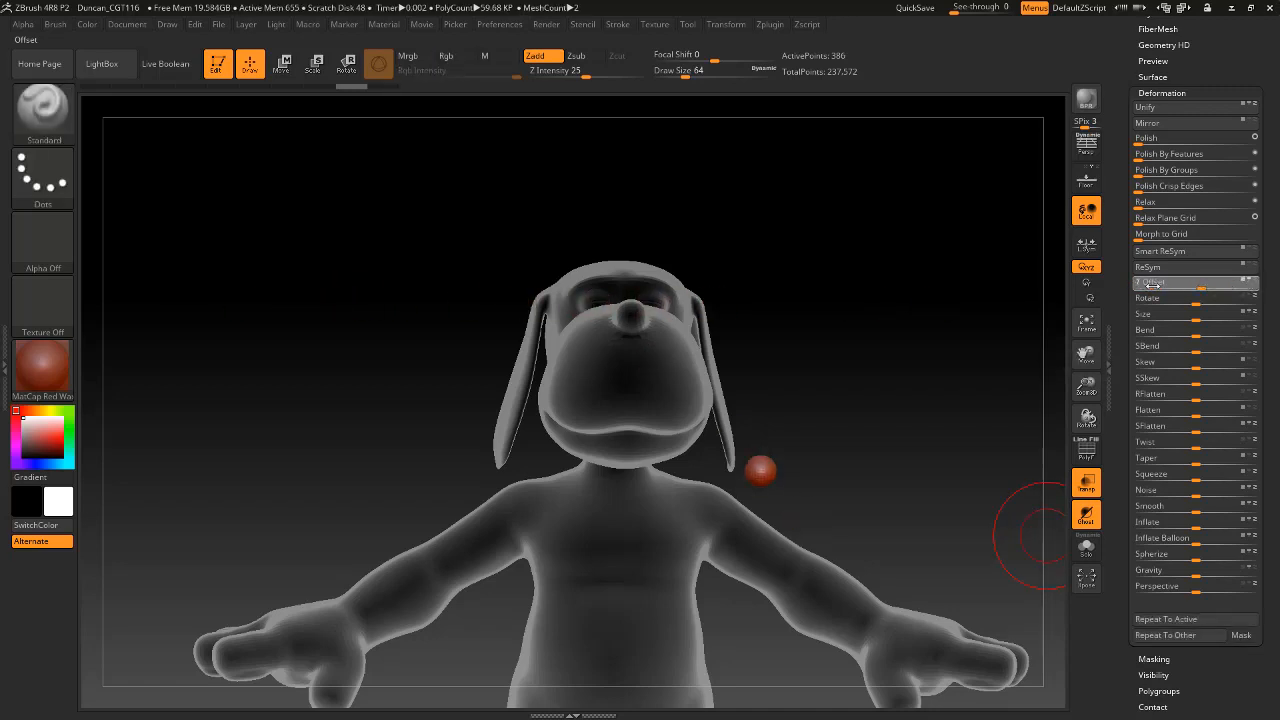
mouse_move(1232, 289)
left_mouse_down()
mouse_move(1210, 287)
mouse_move(1254, 285)
left_mouse_up()
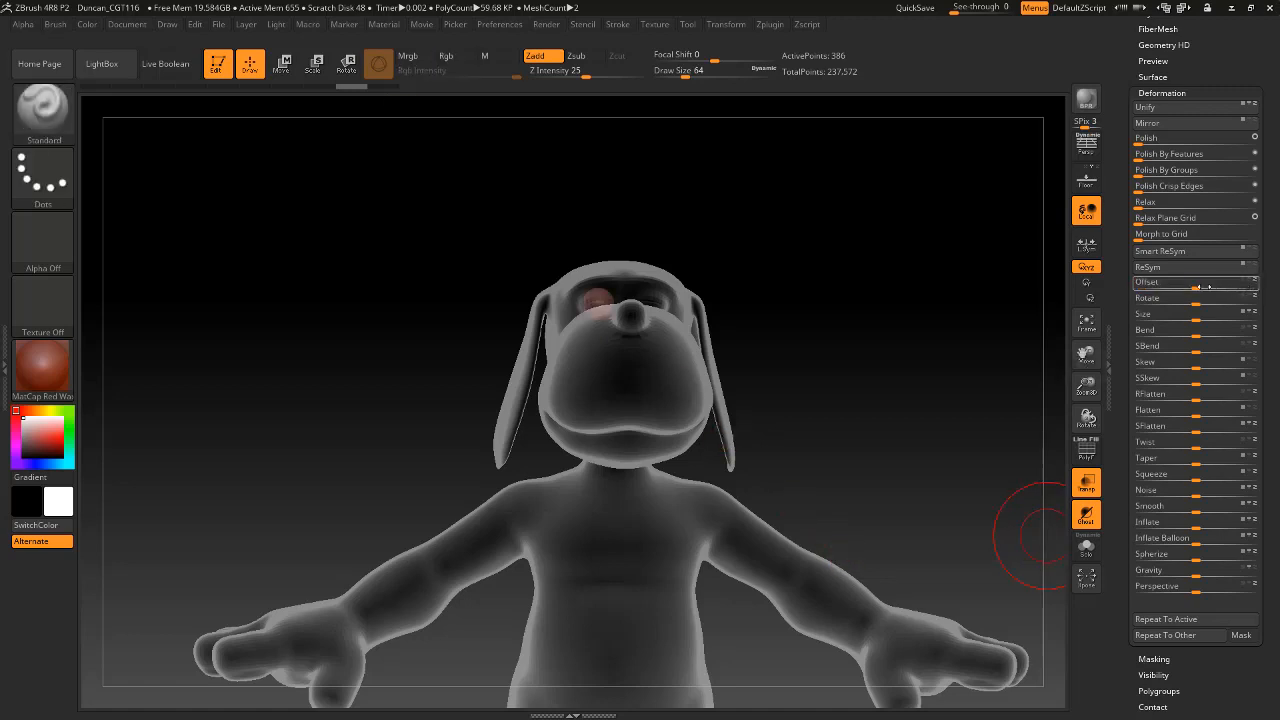
left_click_drag(1195, 288, 1105, 282)
key("ctrl+z")
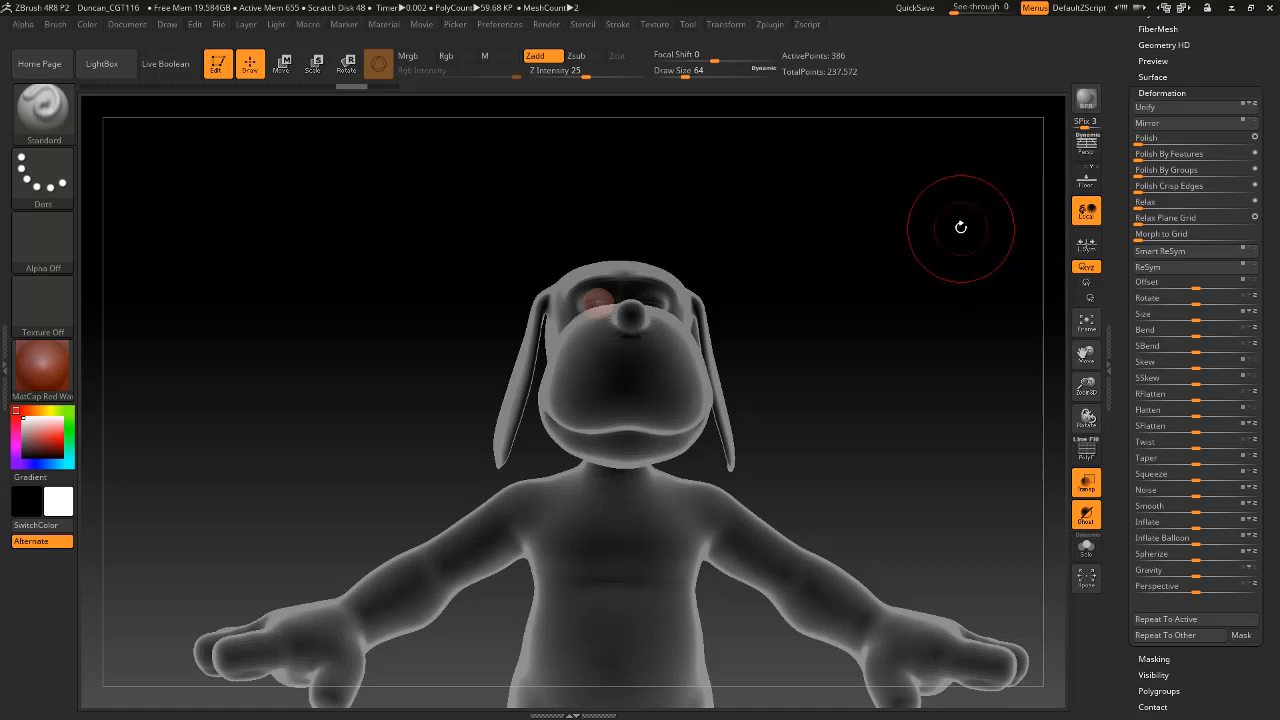
left_click_drag(960, 223, 892, 346, "alt")
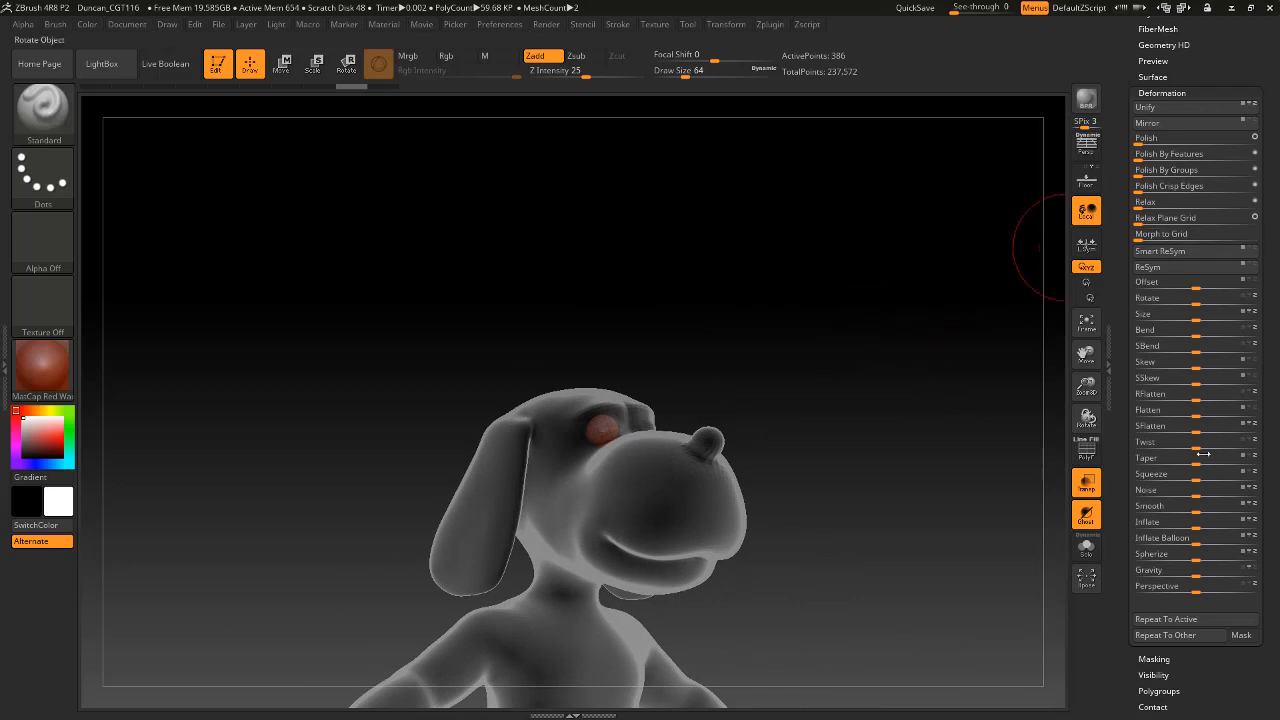
Switch to Maya, select the g_Duncan head together with the eye sphere, and freeze their transformations.
key("alt+Tab")
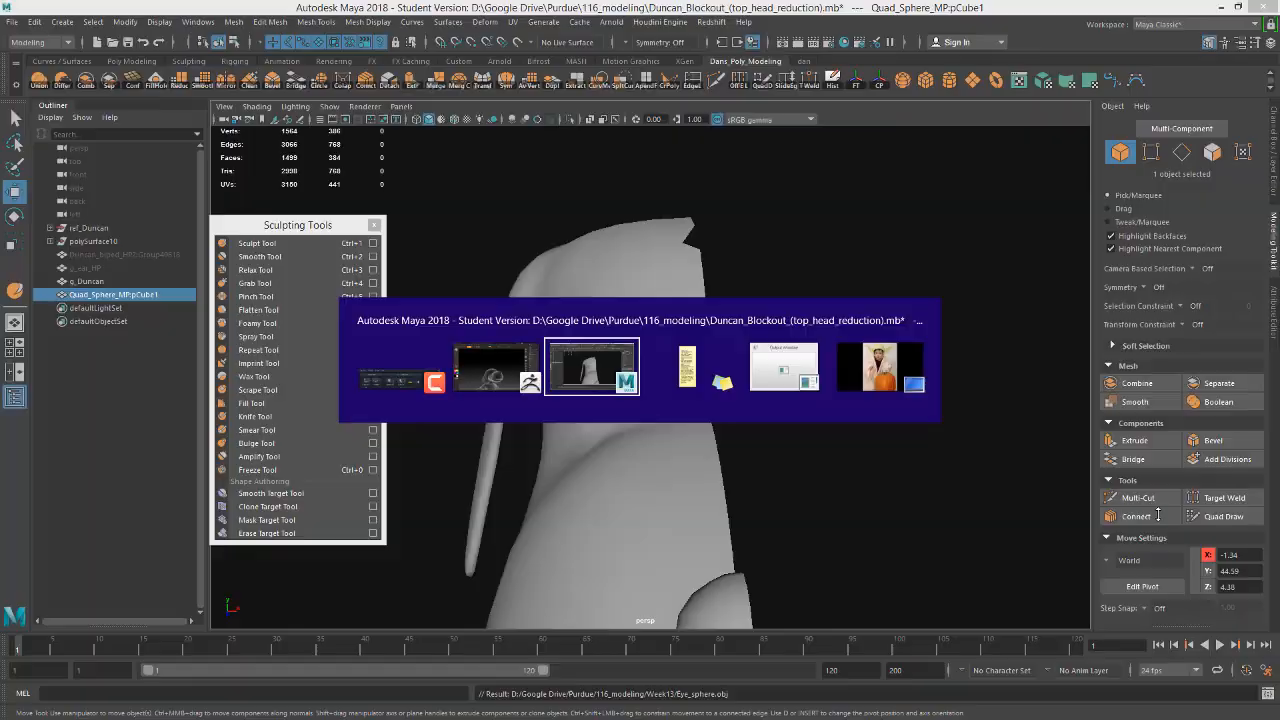
left_click(673, 437)
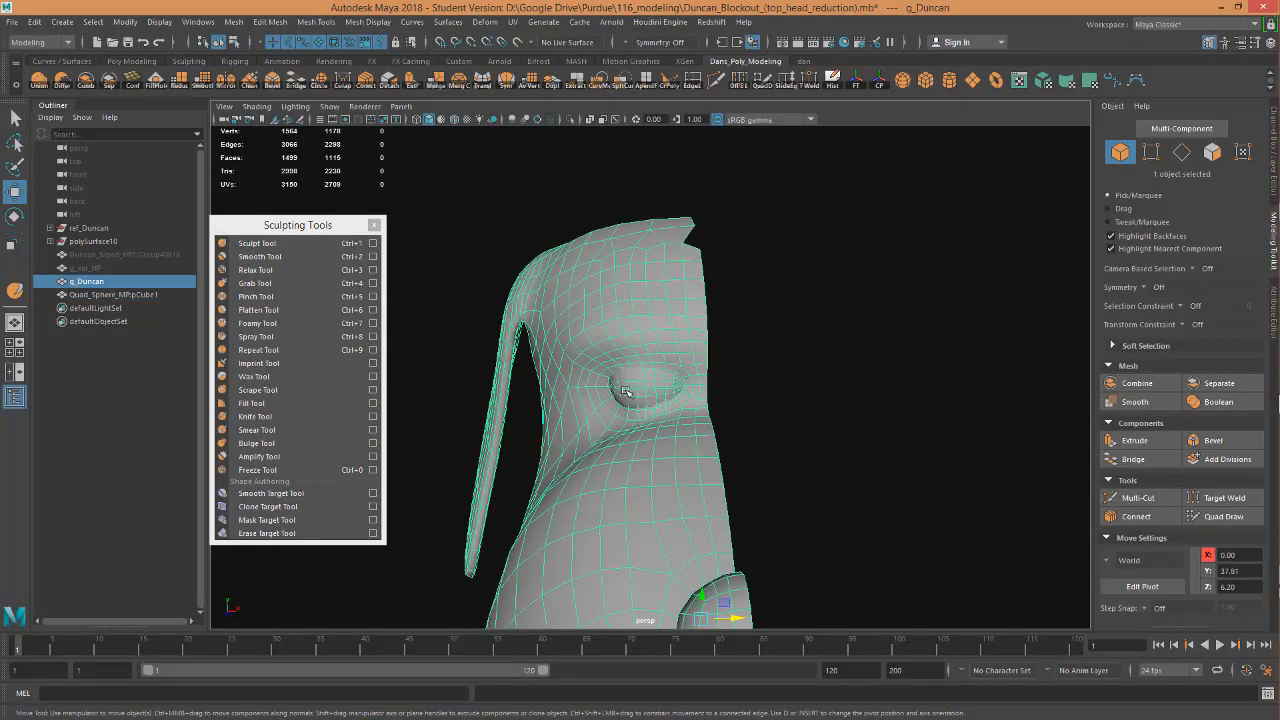
left_click(648, 388, "shift")
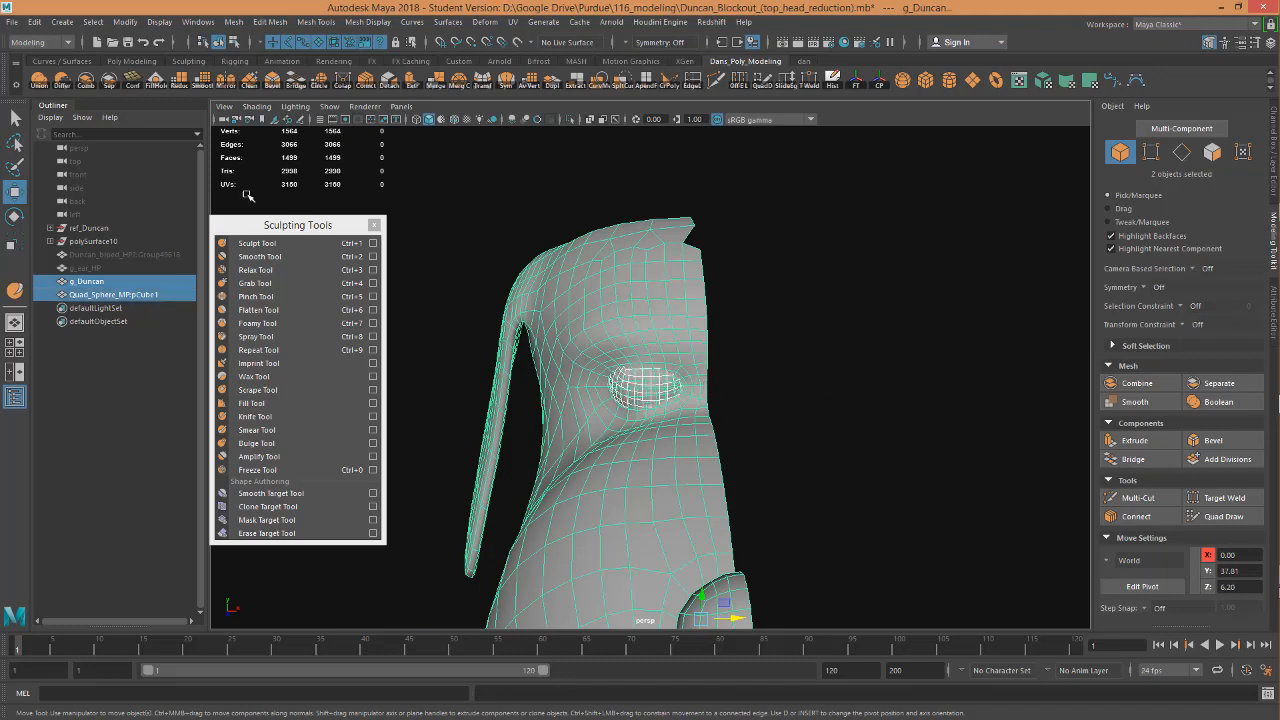
left_click(13, 23)
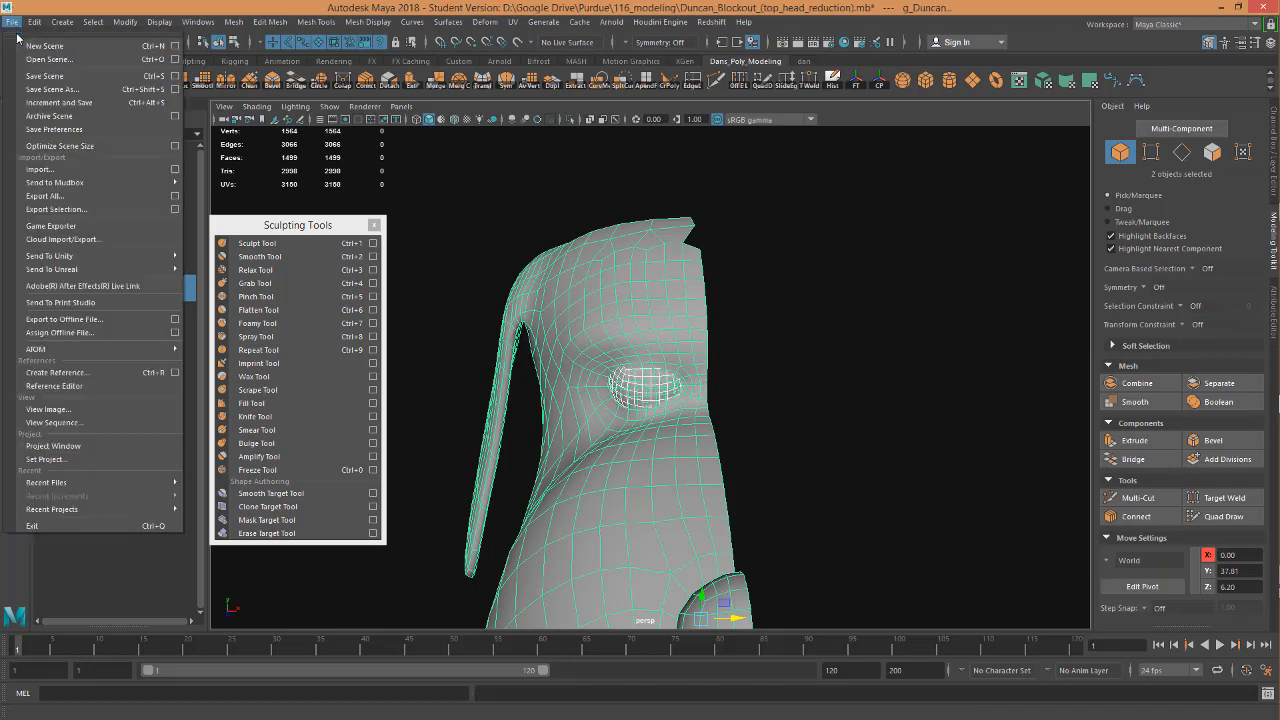
left_click(836, 82)
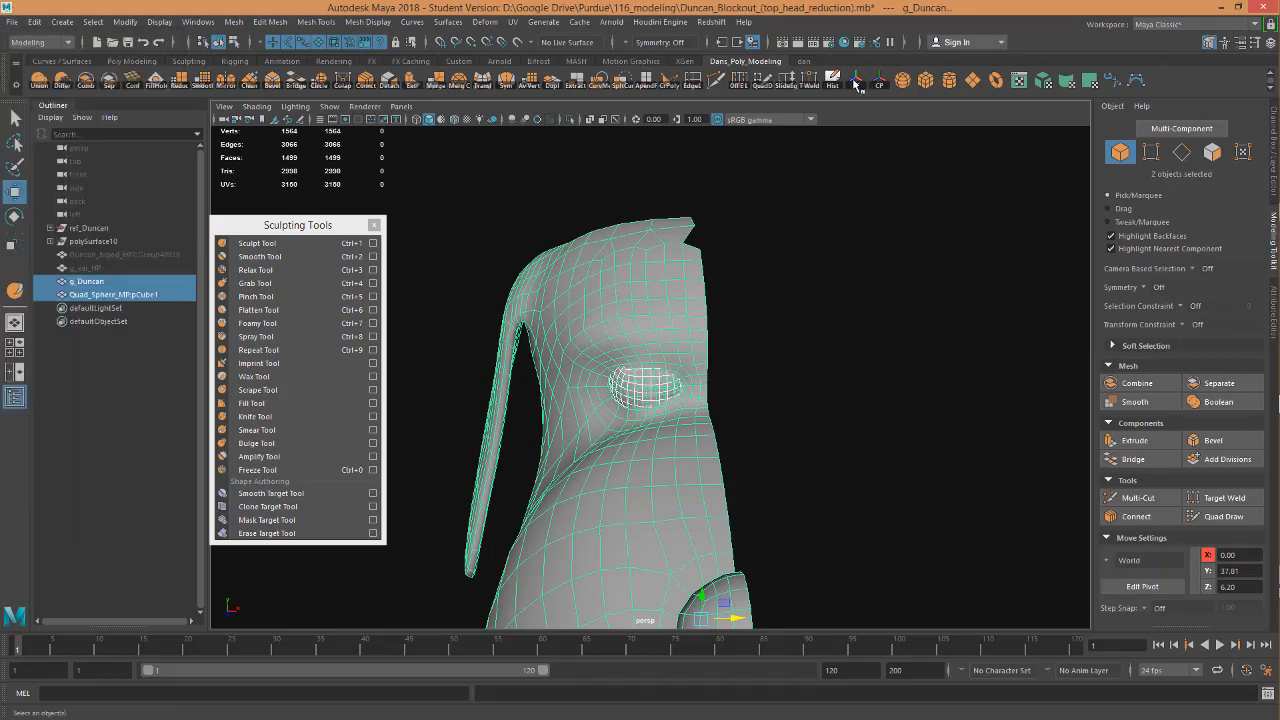
Export the selected head and eye sphere as an OBJ file named head in the Week13 folder.
left_click(12, 22)
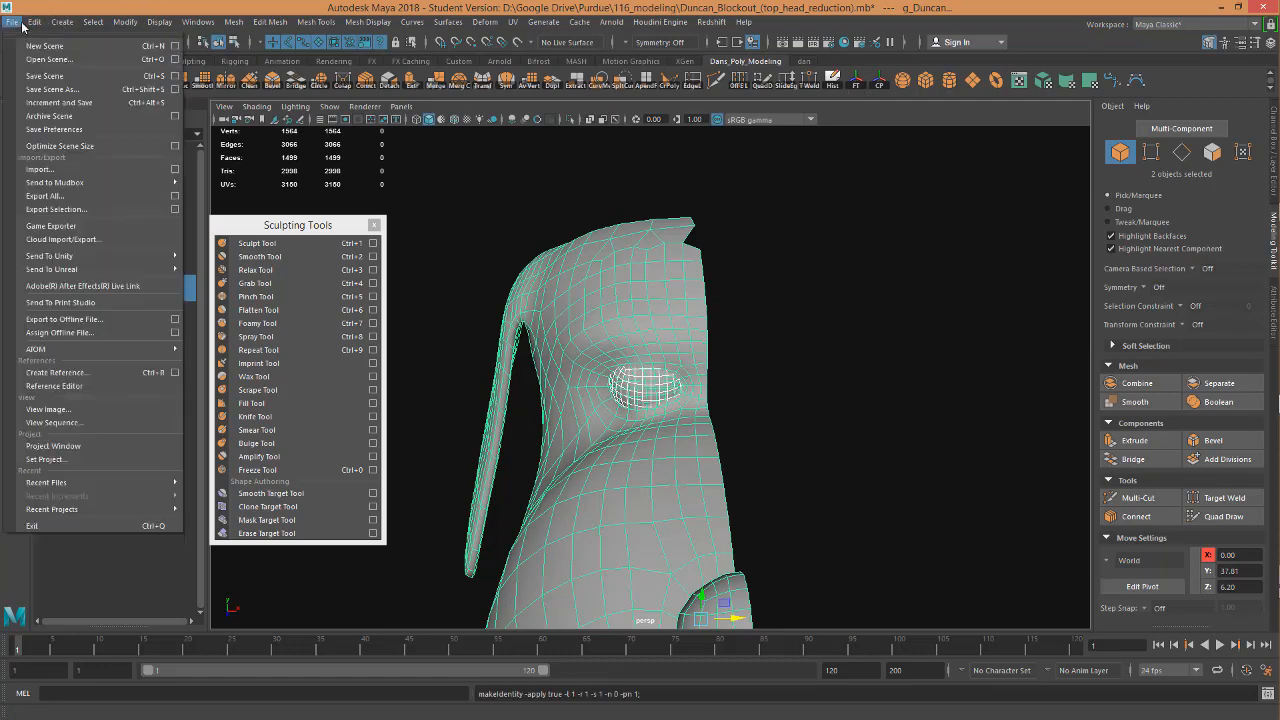
left_click(66, 213)
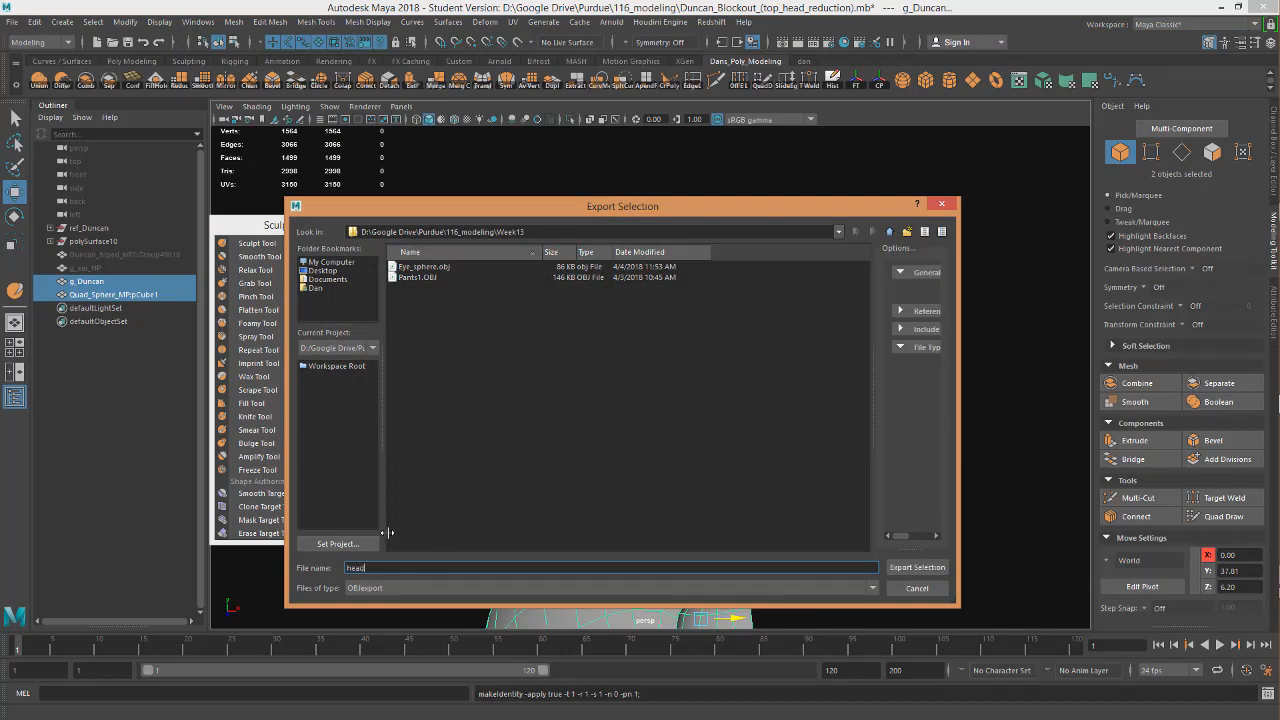
key("Return")
Switch back to ZBrush, append a PolyMesh3D star as a new subtool, and make it the active subtool.
key("alt+Tab")
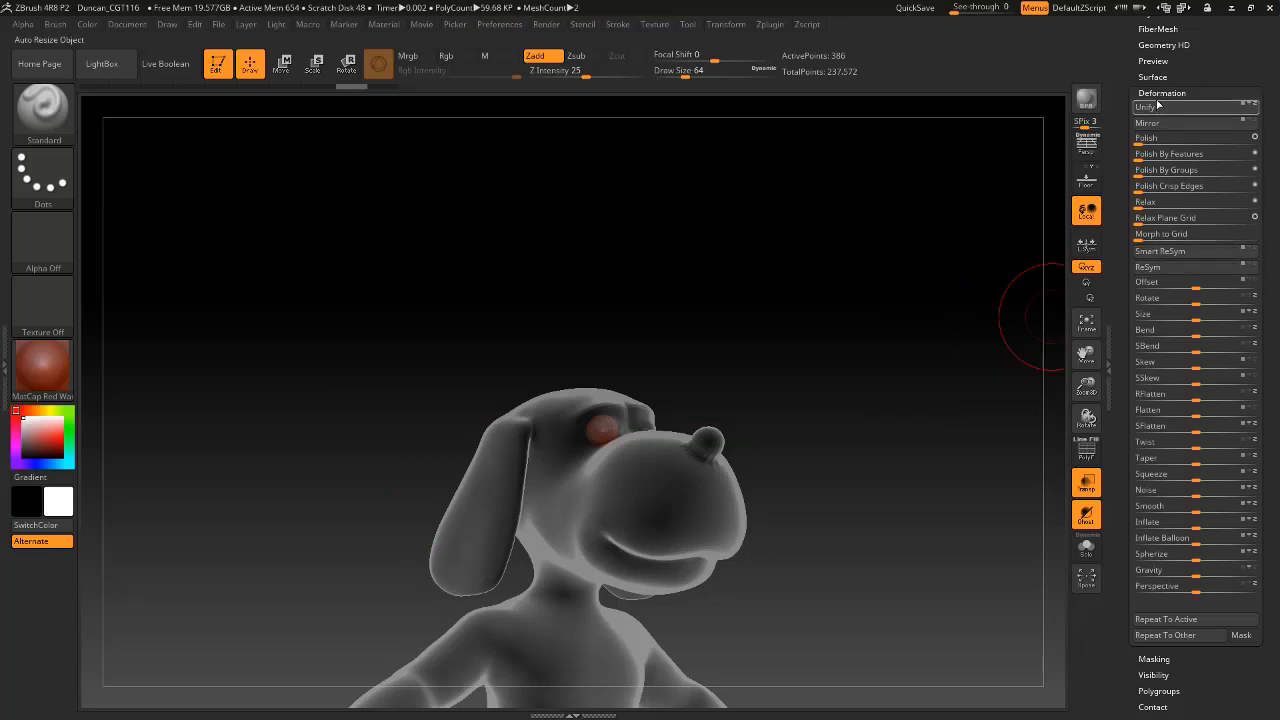
left_click(1162, 92)
scroll(1212, 137, "up", 3)
scroll(1190, 135, "up", 1)
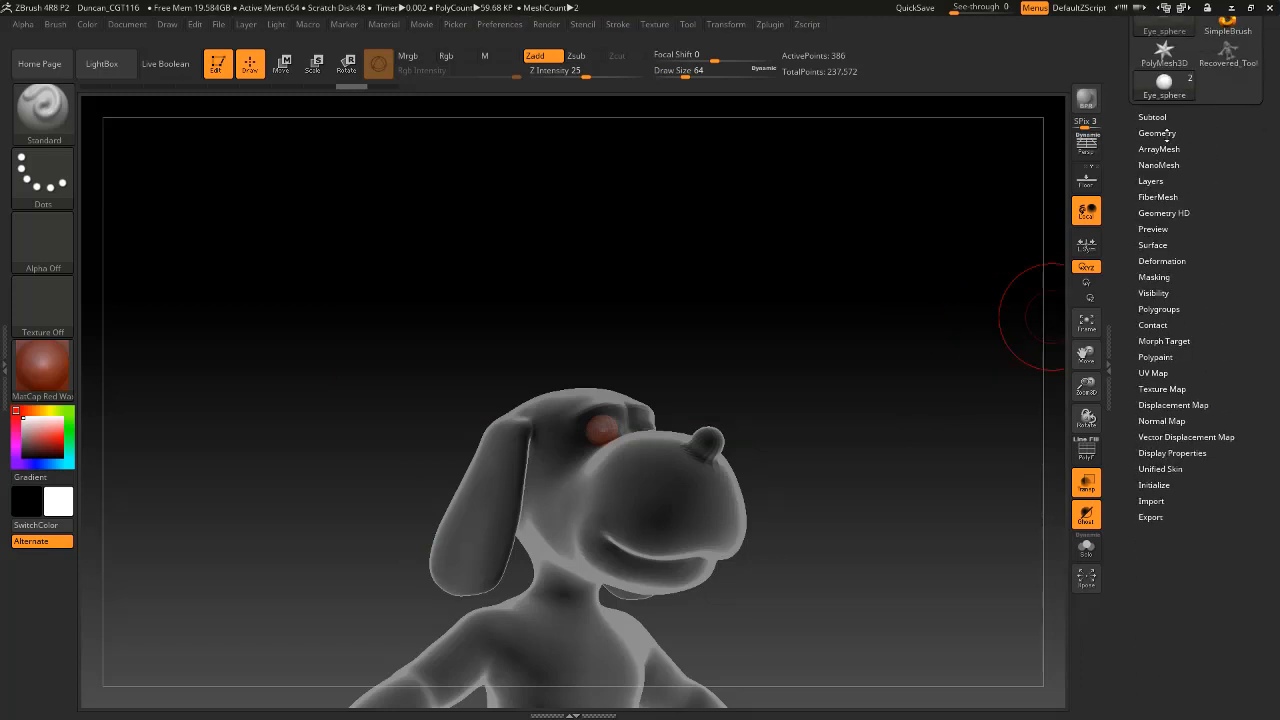
left_click(1152, 117)
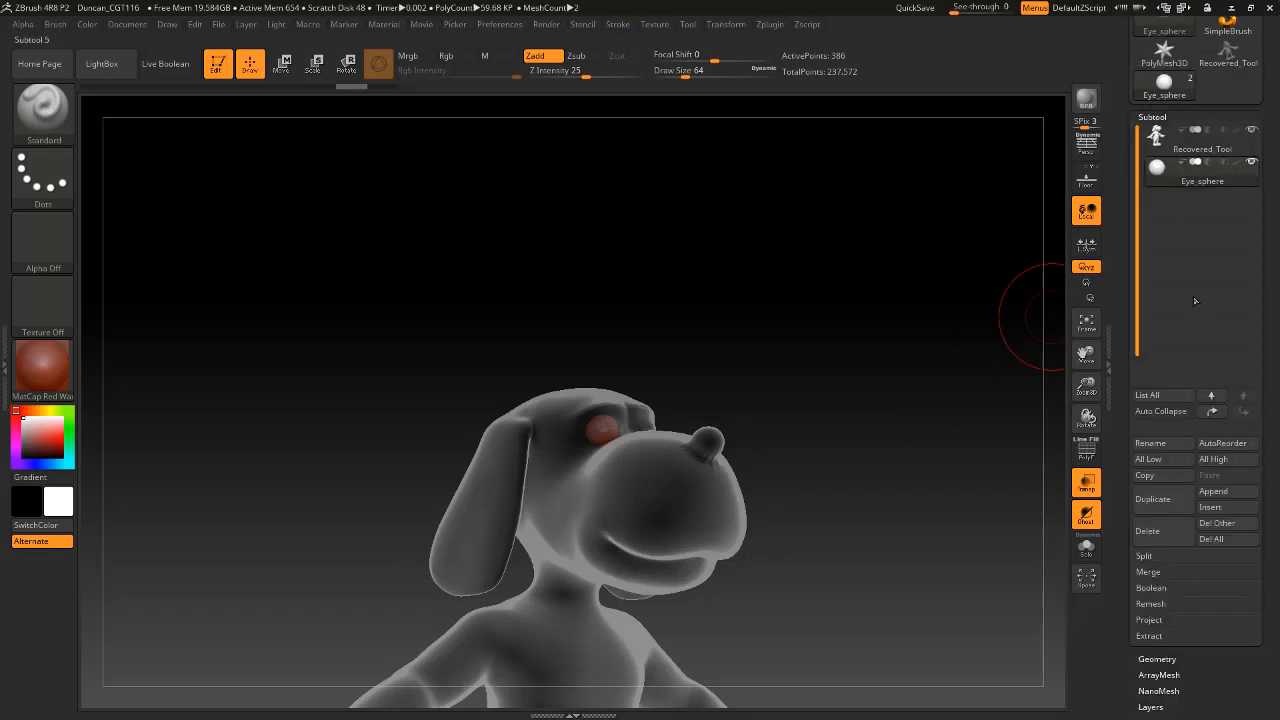
left_click(1212, 491)
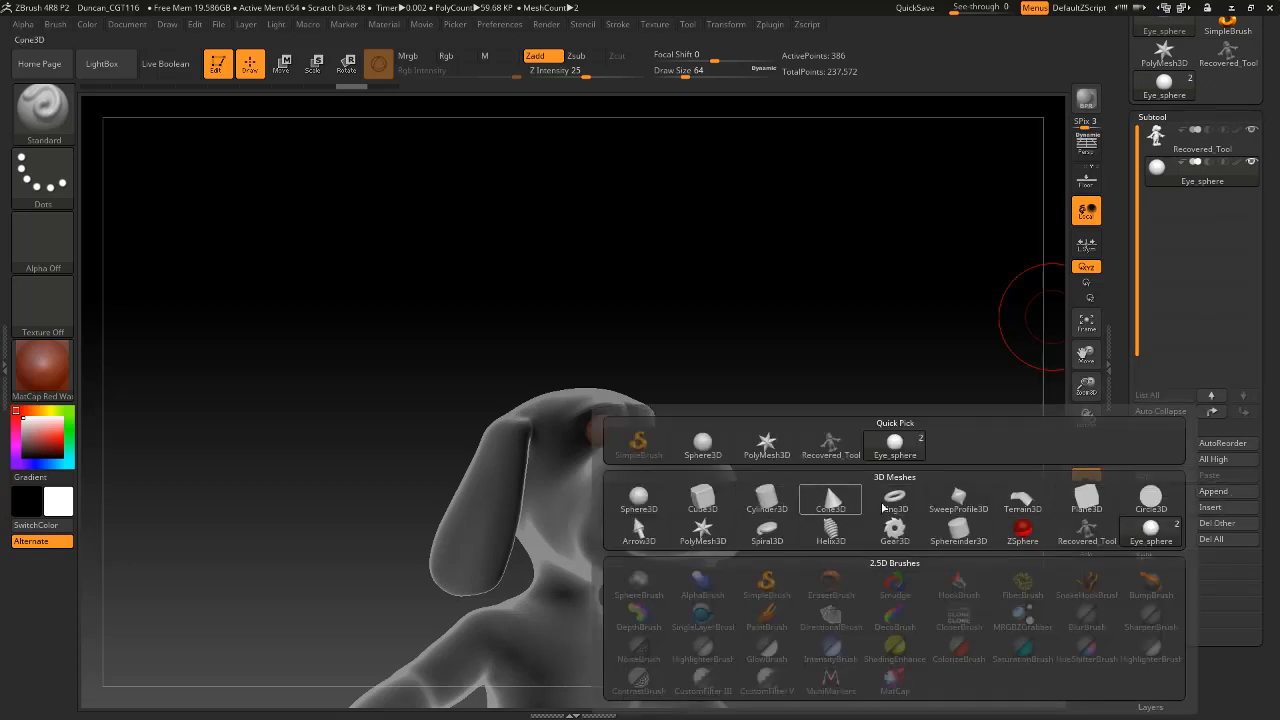
left_click(705, 530)
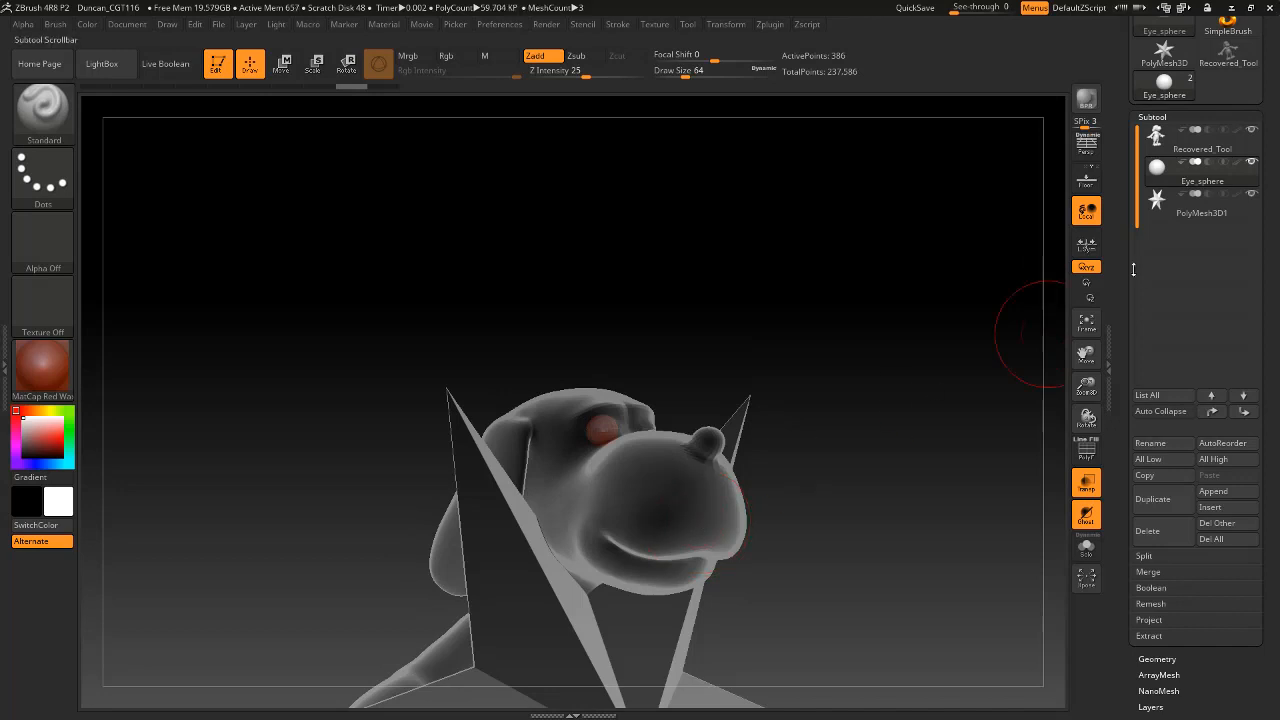
left_click(1240, 220)
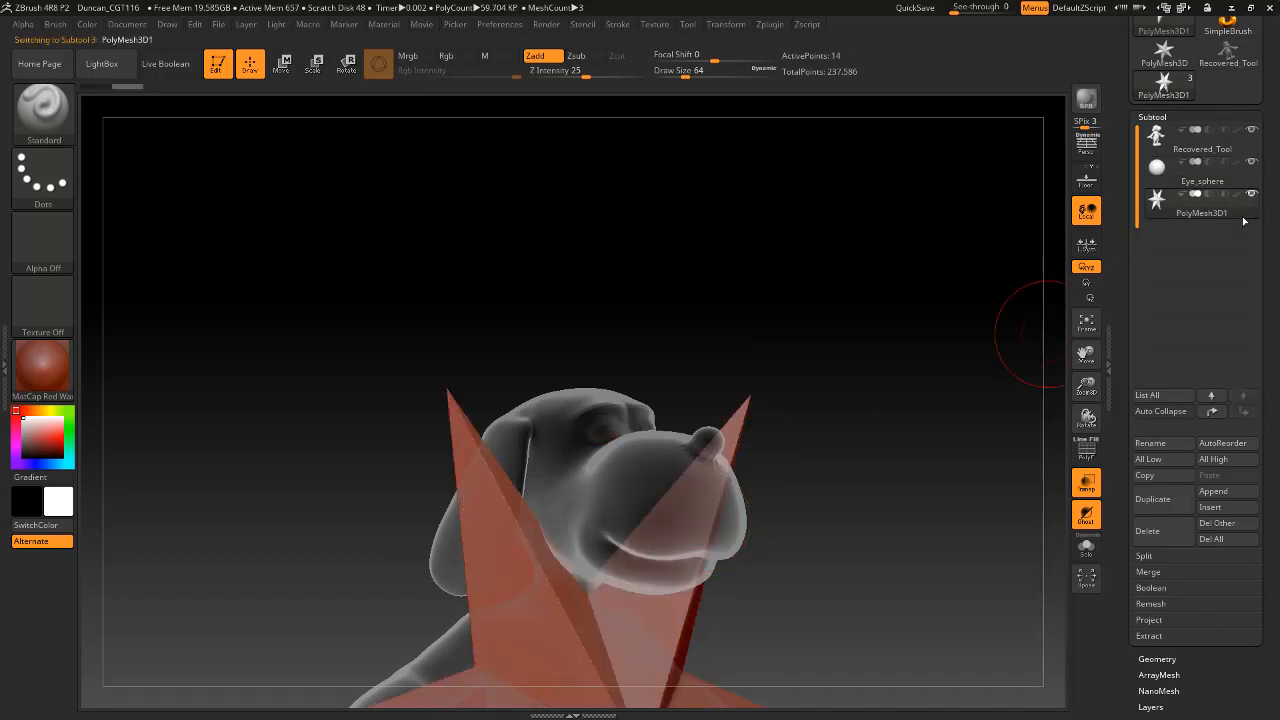
Import the head OBJ file from the Week13 folder to replace the star in the active subtool.
scroll(1176, 200, "up", 3)
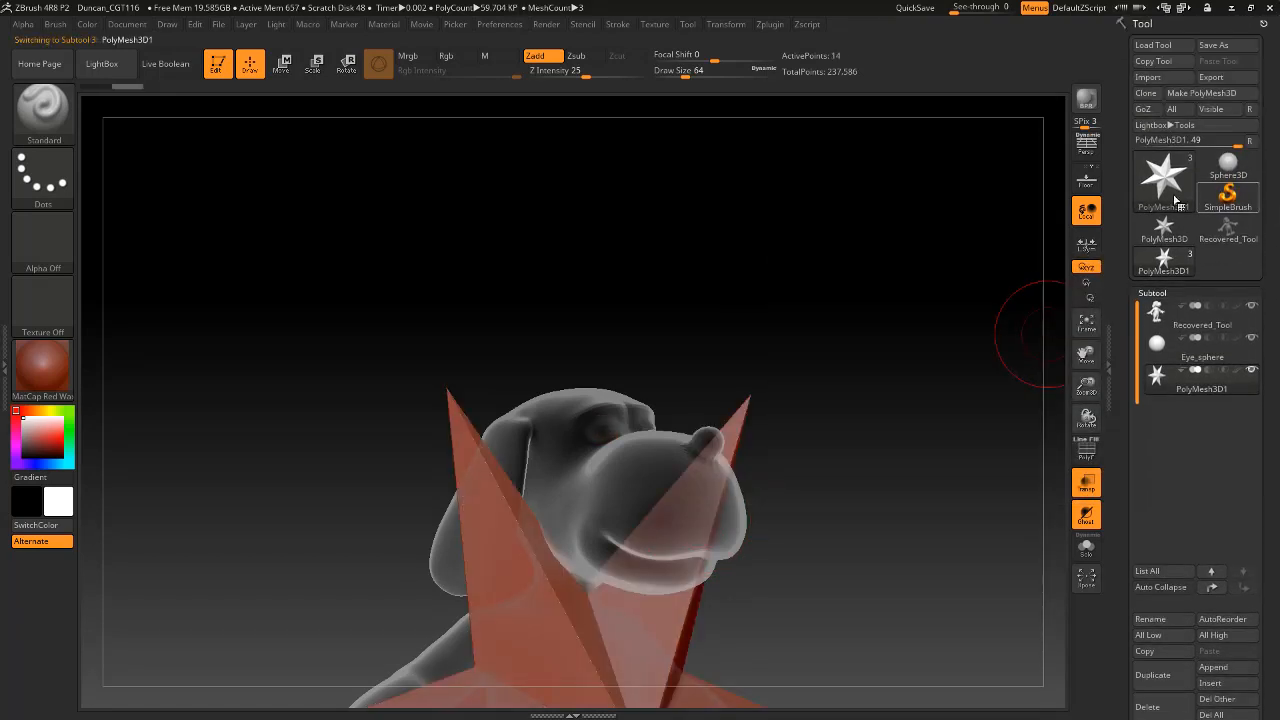
left_click(1148, 77)
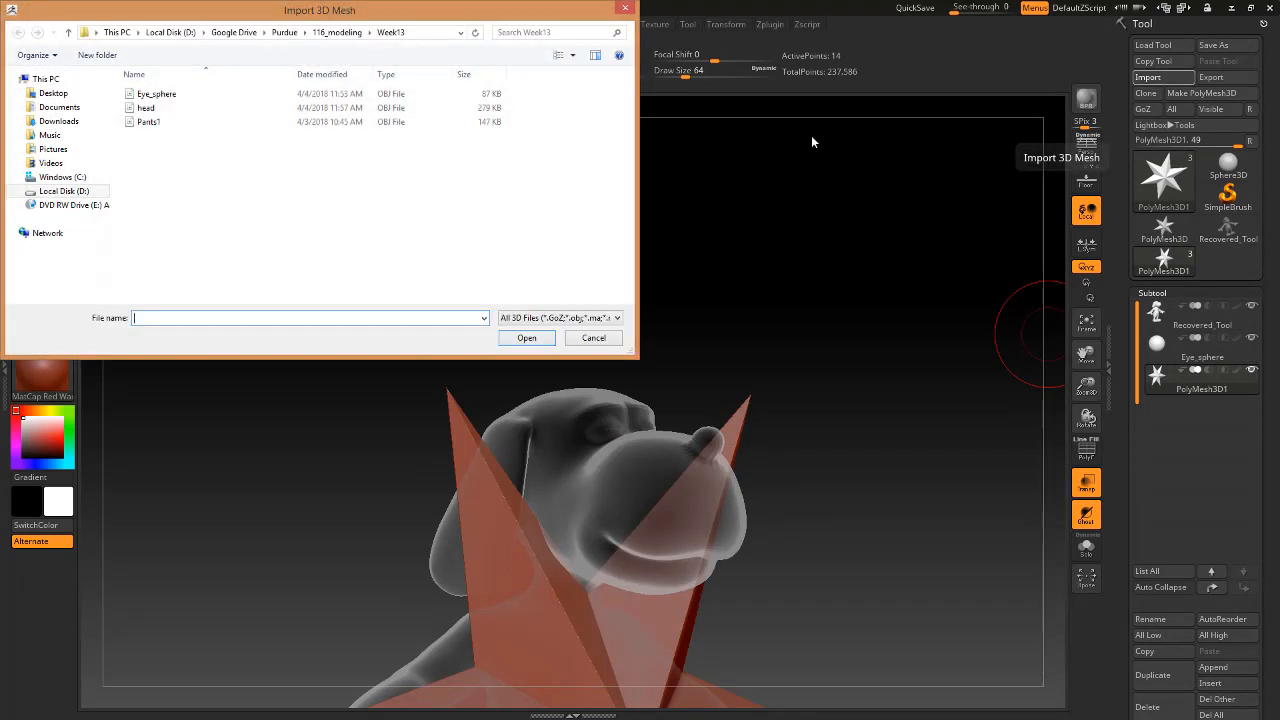
left_click(152, 108)
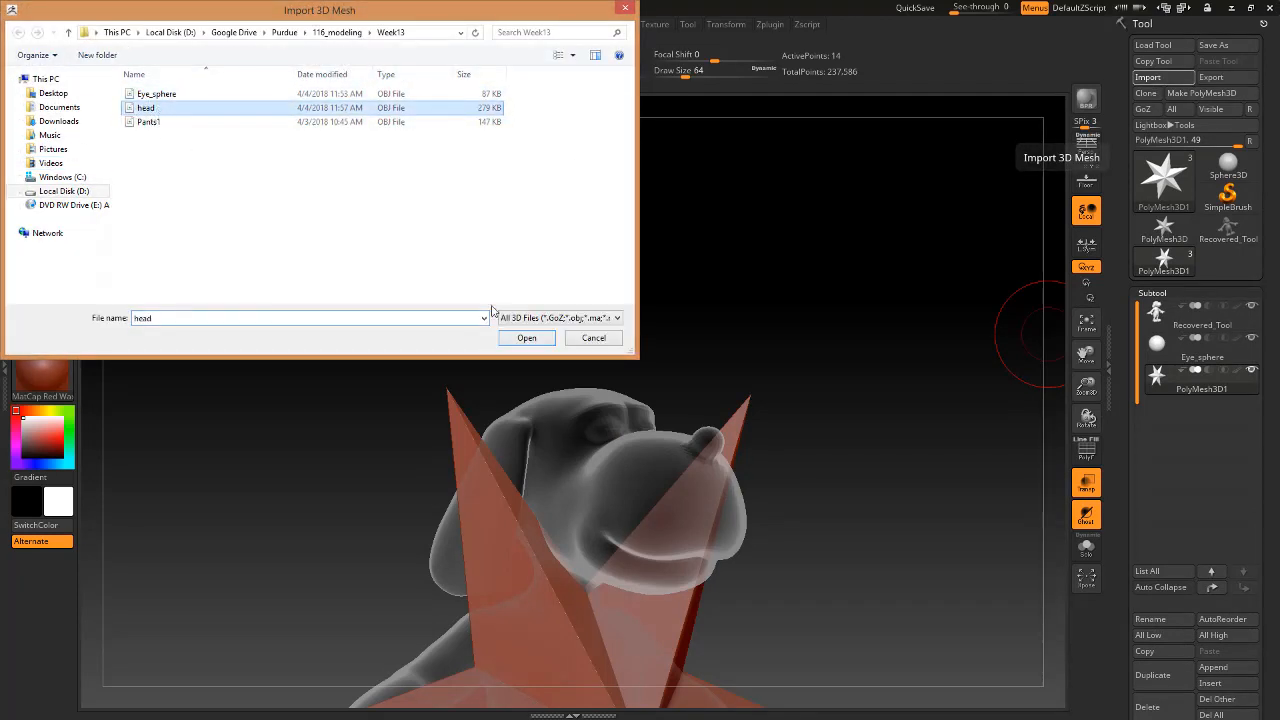
left_click(528, 339)
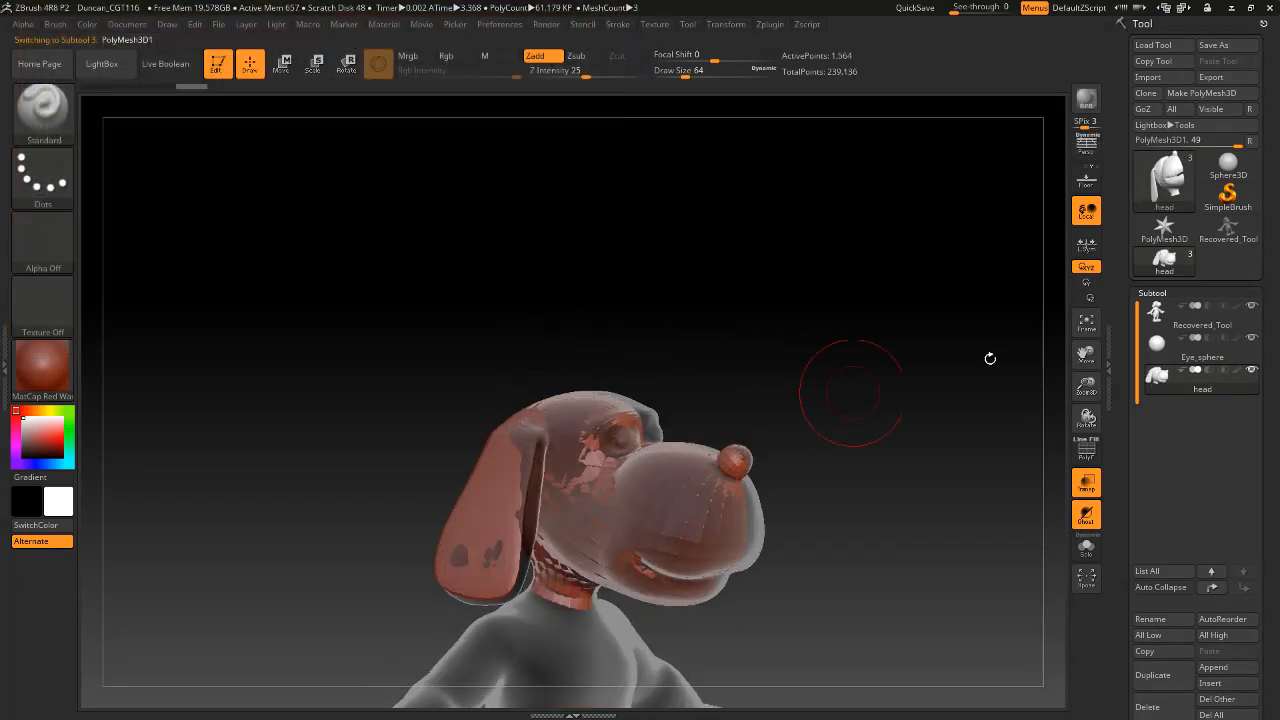
Hide the Recovered_Tool body and Eye_sphere subtools so only the imported head shows, and frame it closely.
left_click(1251, 305)
left_click(1251, 337)
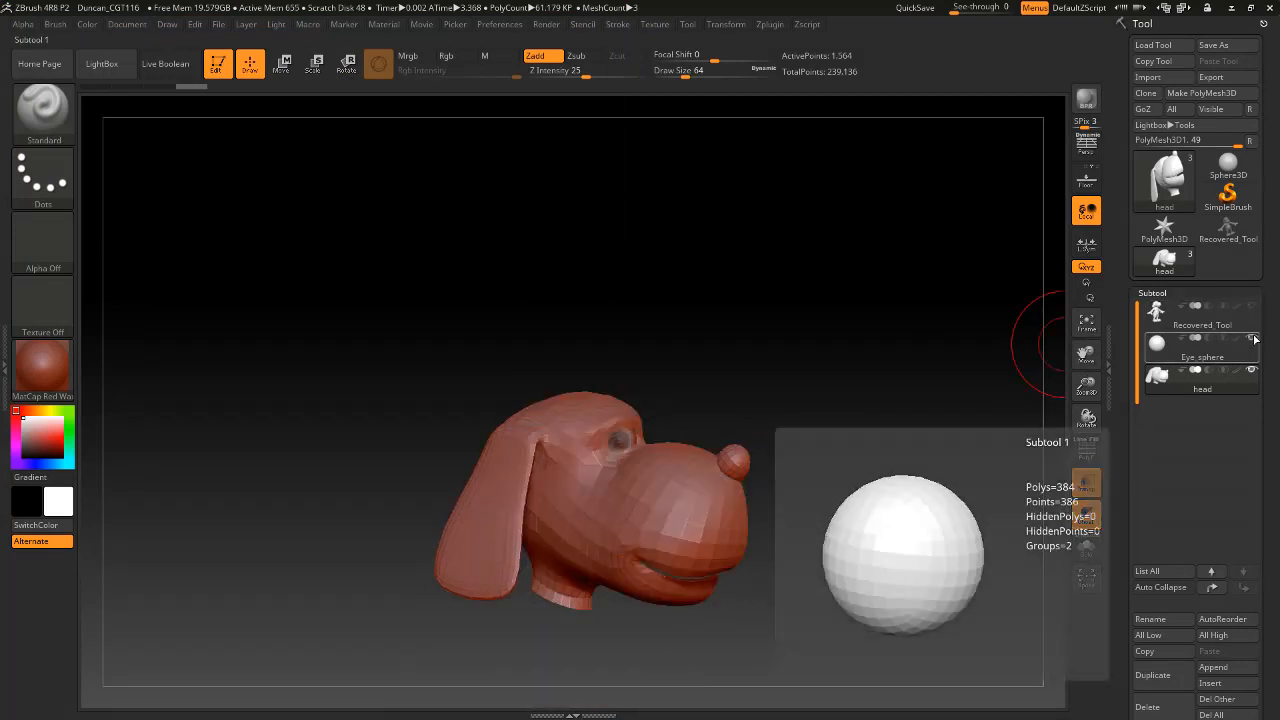
left_click_drag(790, 410, 831, 623, "alt")
left_click_drag(1000, 290, 914, 442, "alt")
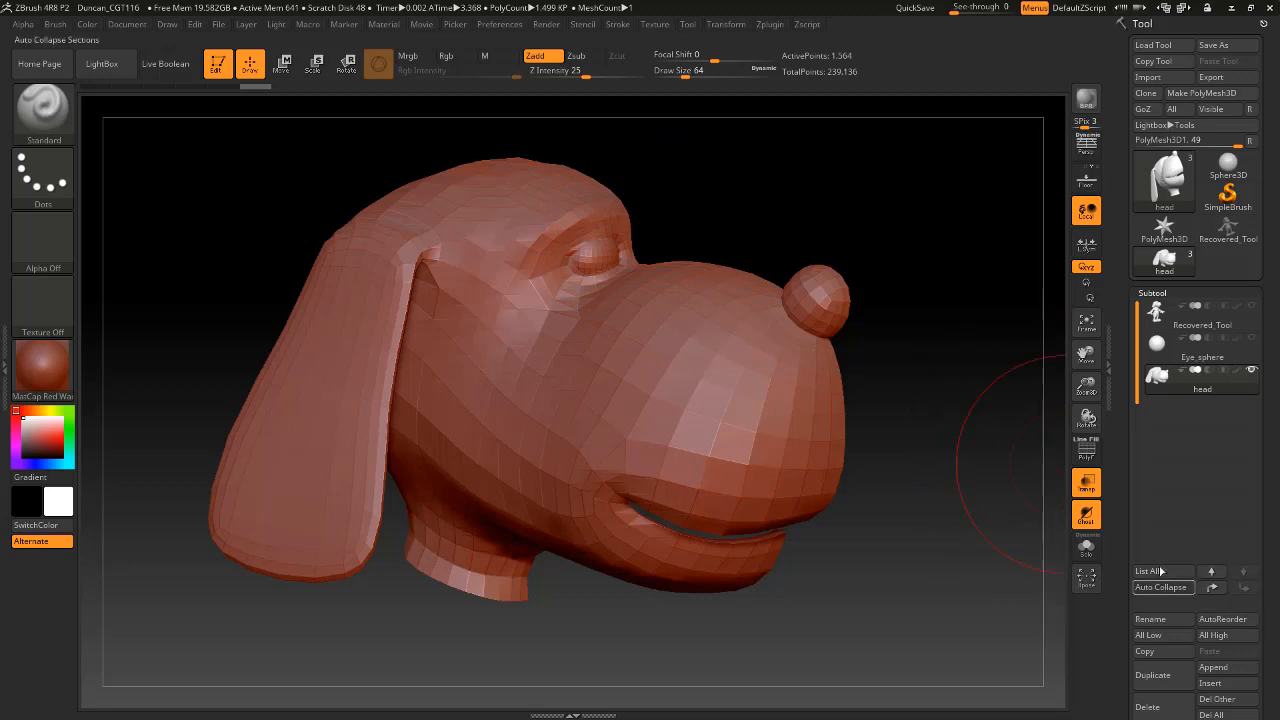
Turn PolyFrame on to examine the imported head's wireframe, and turn it off again.
left_click(1087, 452)
scroll(1130, 432, "down", 2)
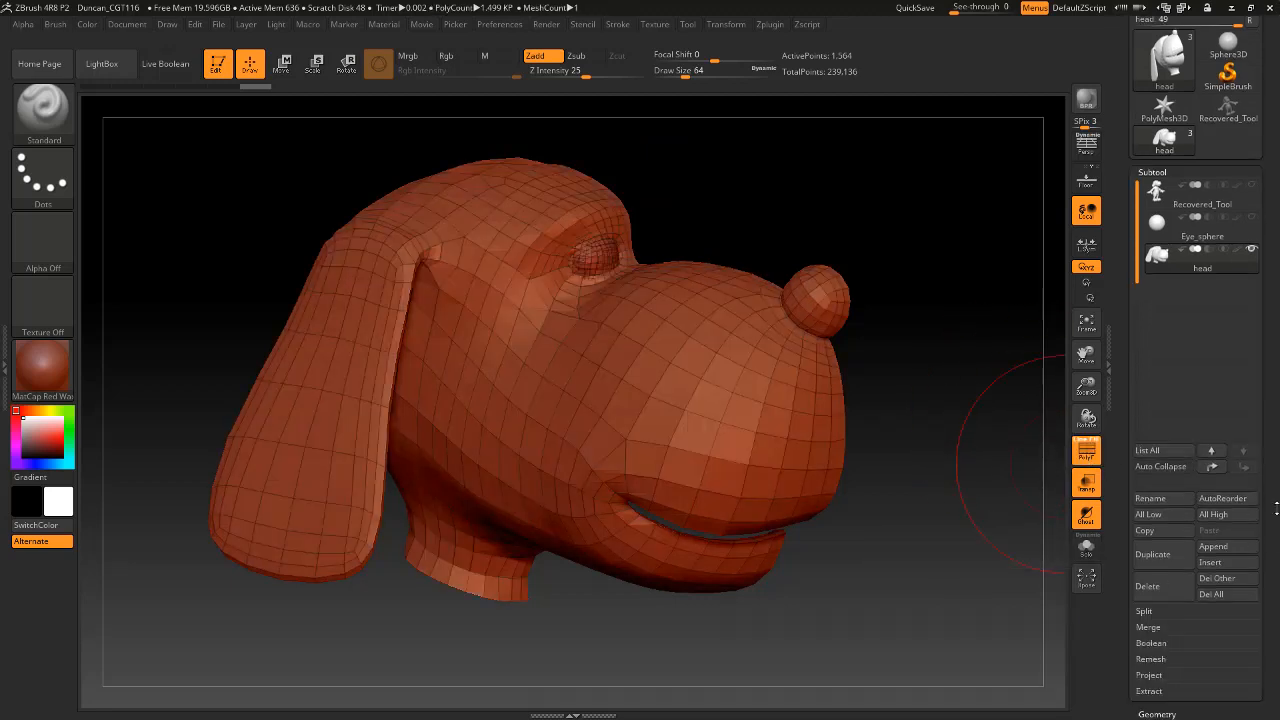
left_click(1091, 458)
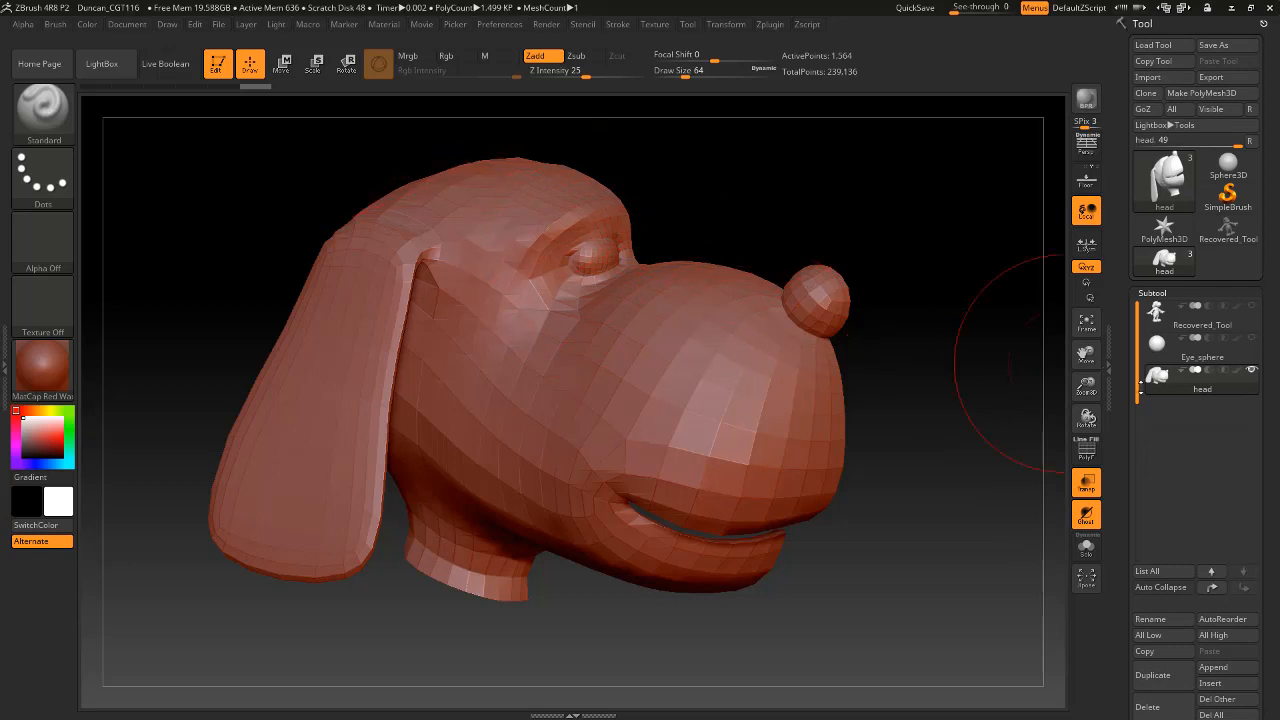
Split the imported head subtool with Split To Parts to separate the eye sphere from the head, accepting the non-undoable operation.
scroll(1275, 615, "down", 5)
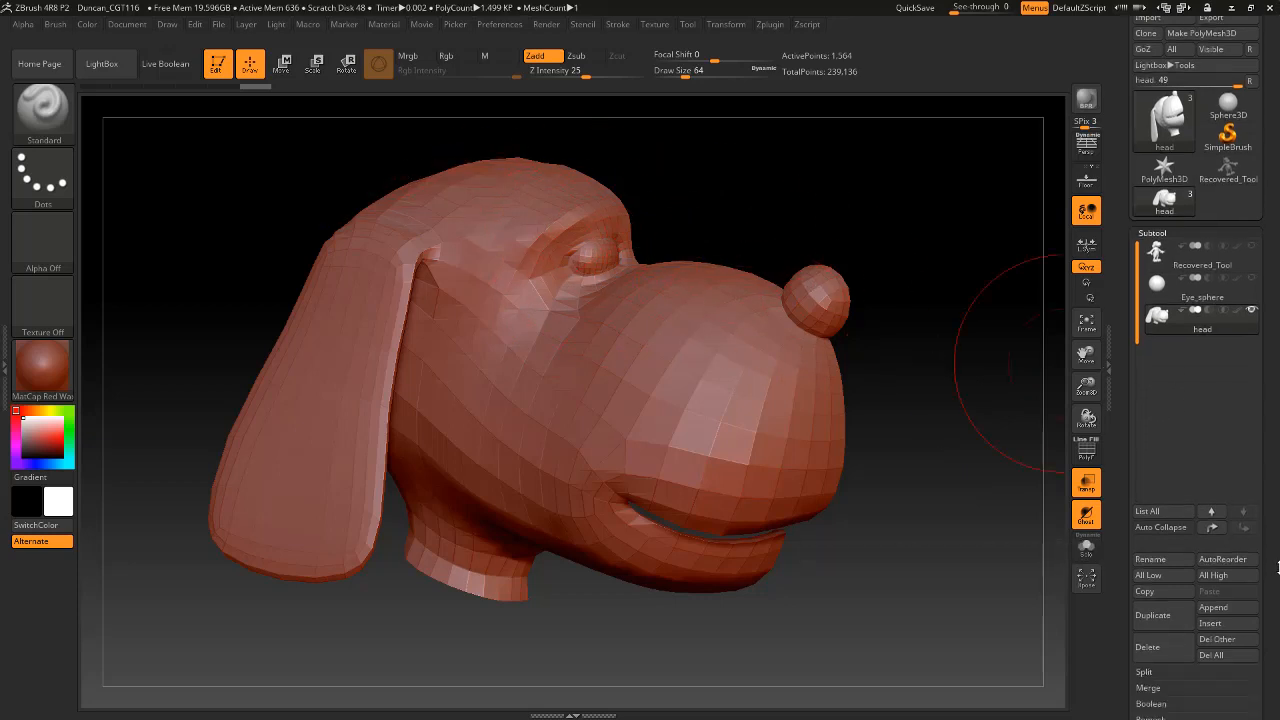
left_click_drag(1278, 508, 1278, 530)
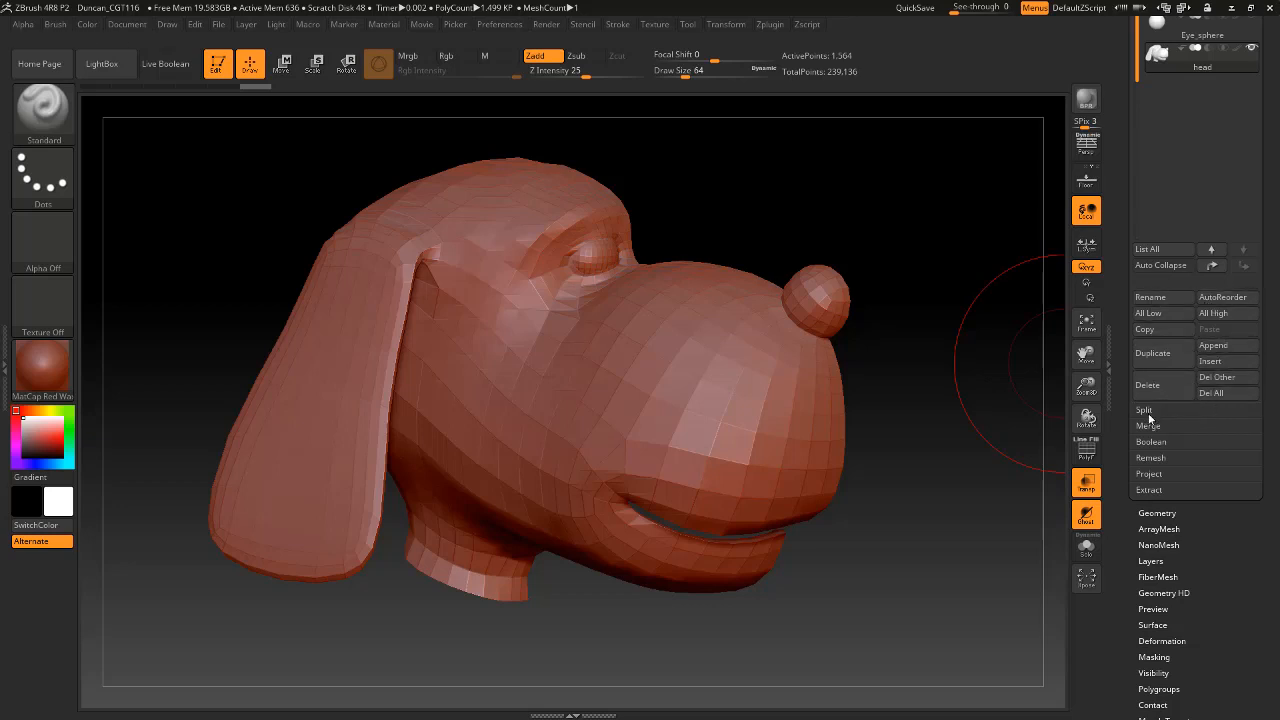
left_click(1146, 411)
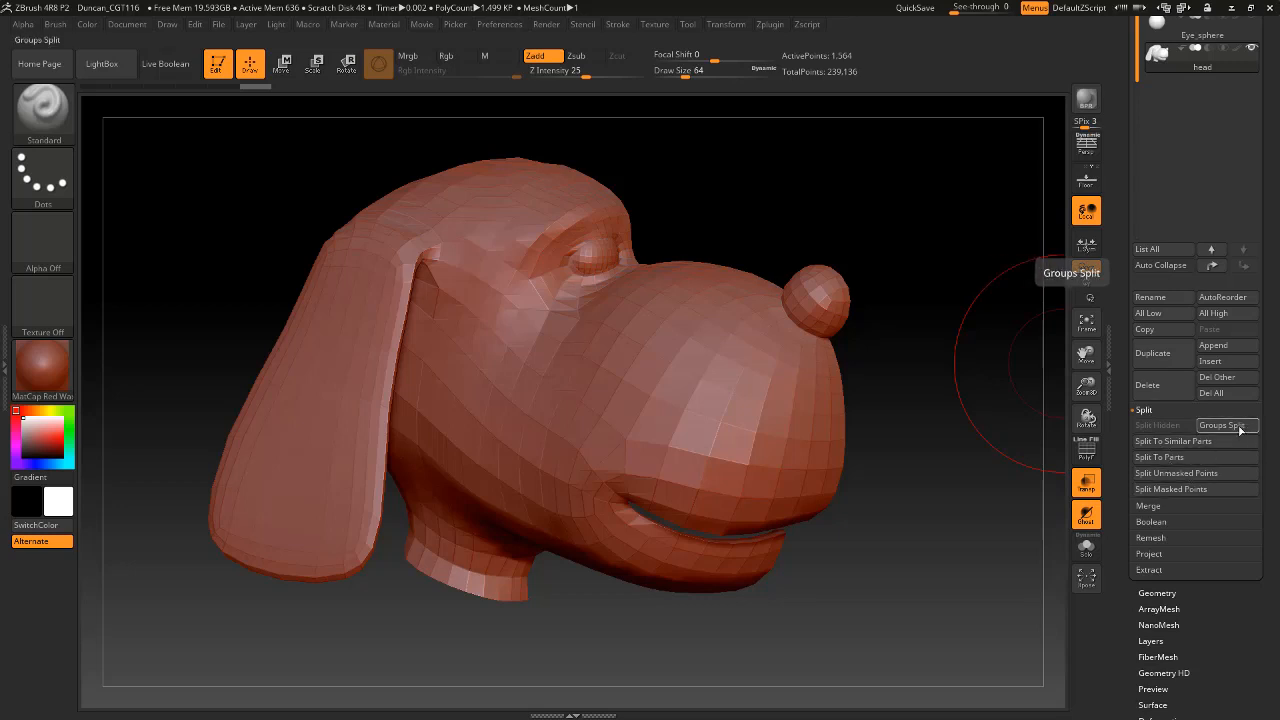
left_click(1187, 458)
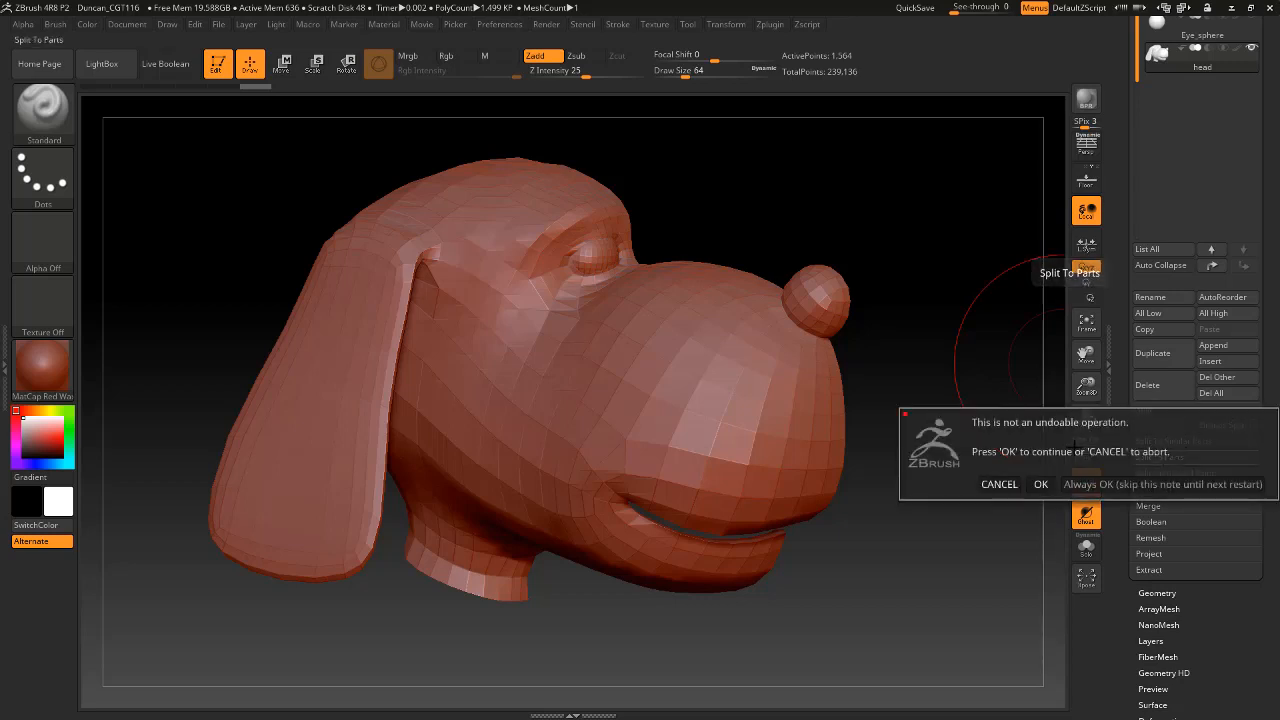
left_click(1041, 484)
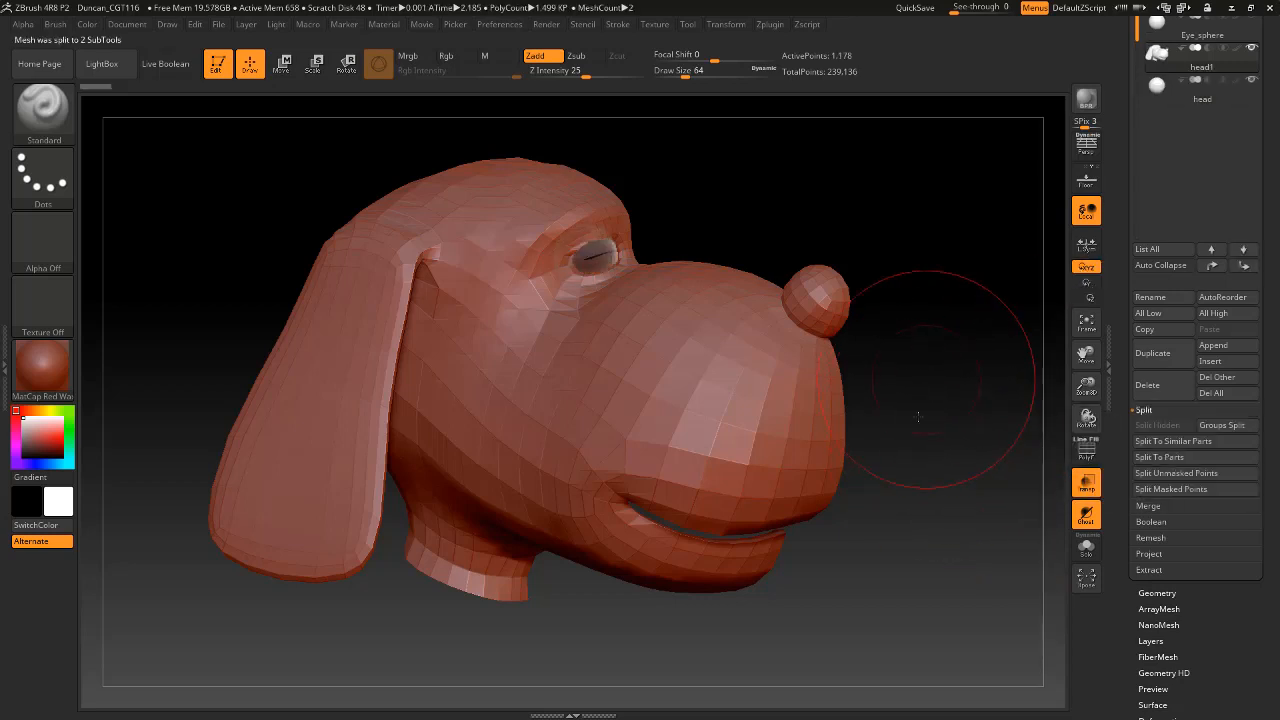
left_click_drag(1271, 165, 1269, 251)
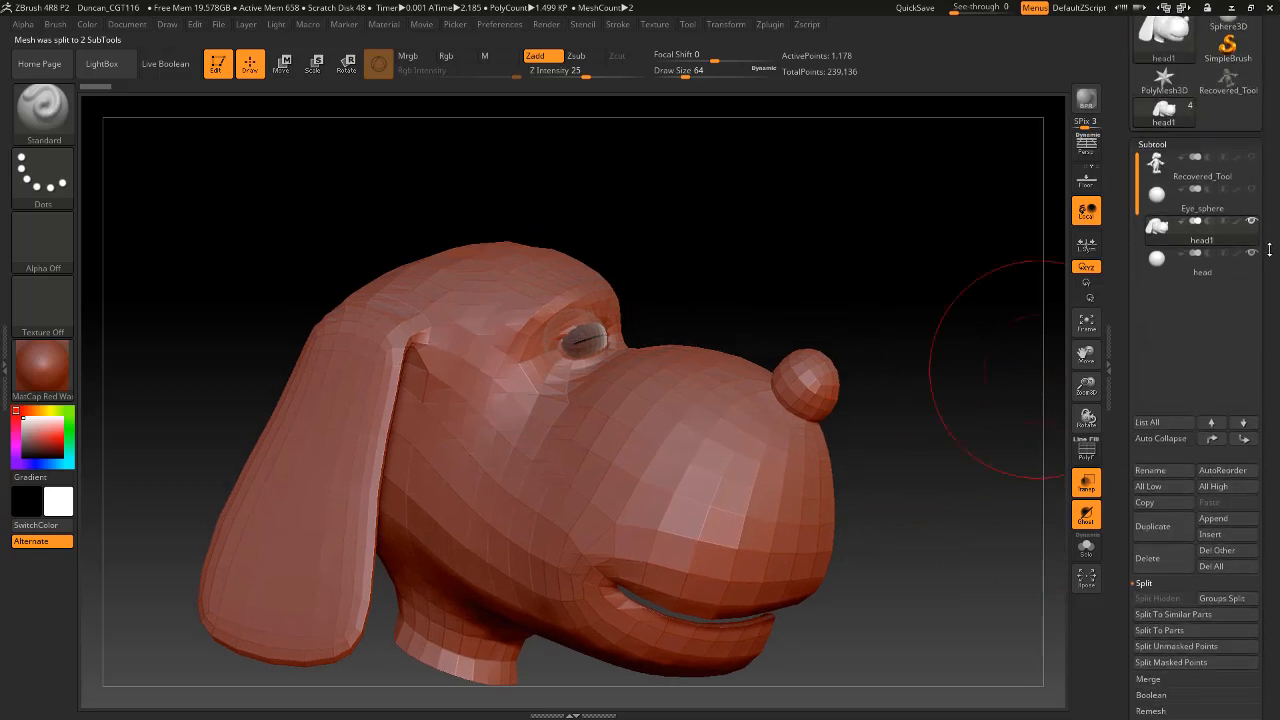
left_click_drag(860, 258, 915, 243)
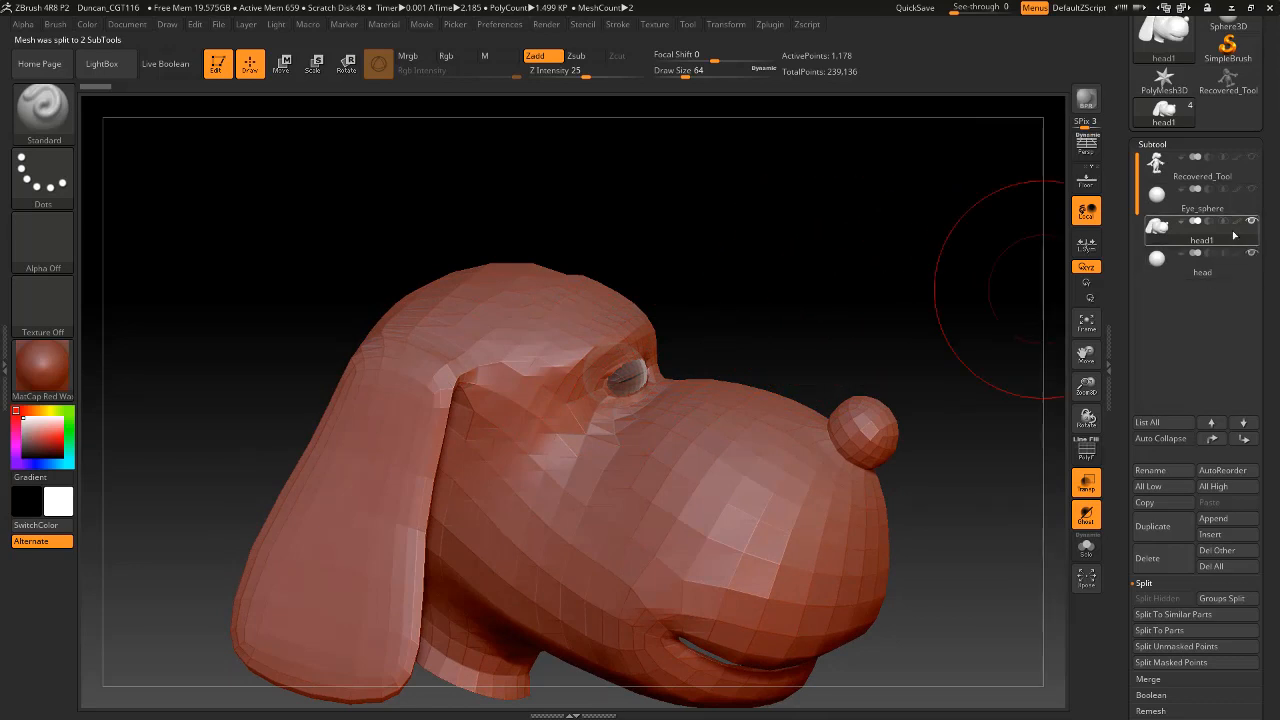
Toggle the visibility of the split-off eye sphere to check its place in the socket, and leave it hidden.
left_click(1253, 256)
left_click(1253, 256)
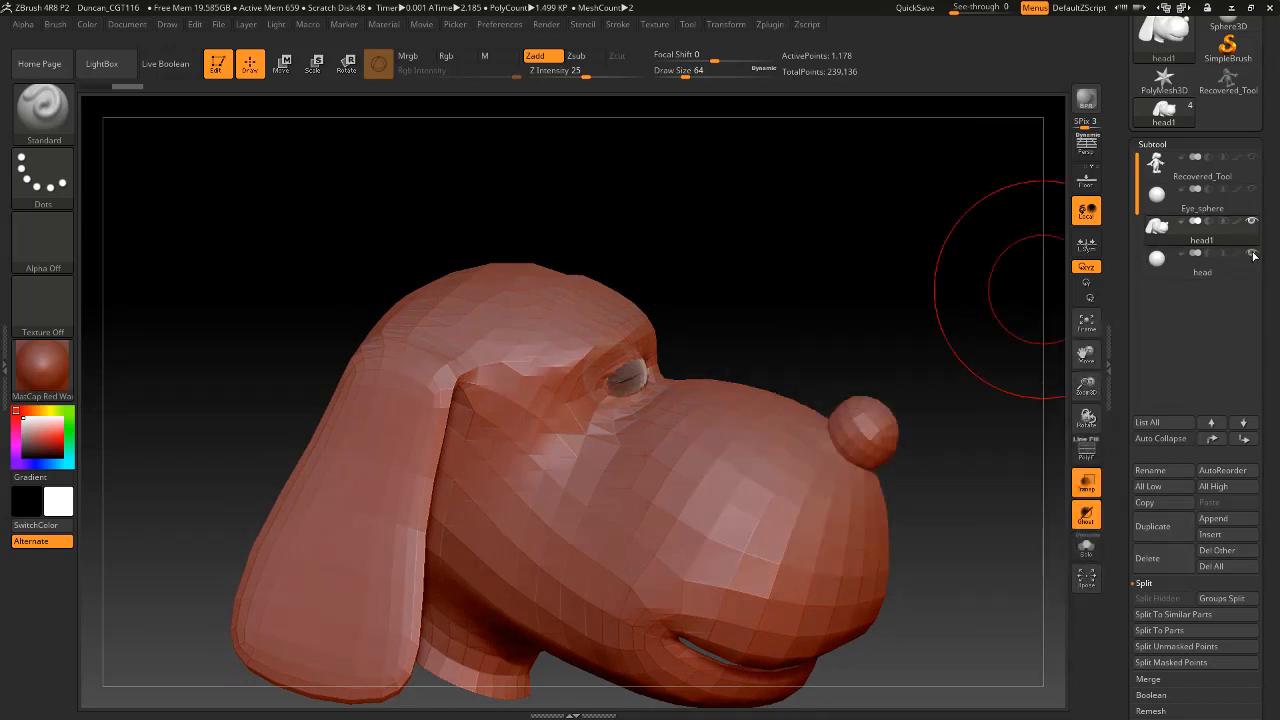
left_click(1253, 256)
left_click(1253, 256)
left_click(1253, 256)
left_click(1253, 256)
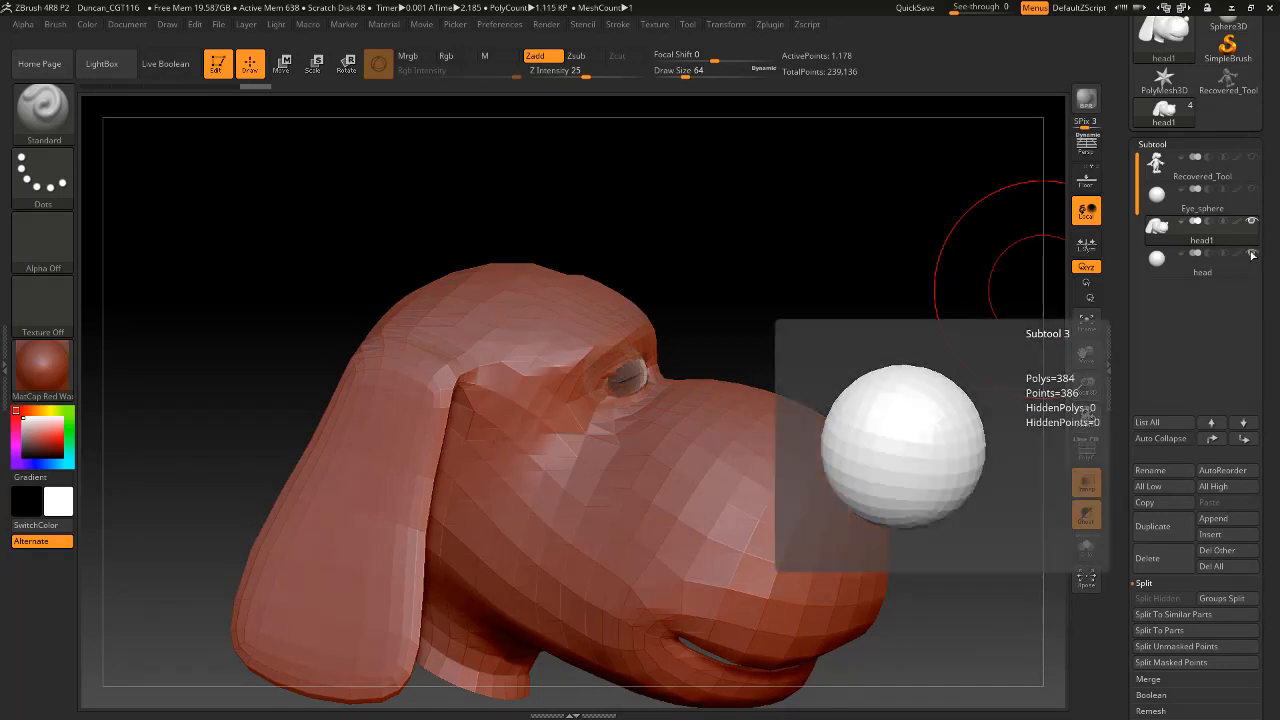
left_click(1253, 256)
Delete the head1 subtool, accepting the non-undoable operation, so the separated eye sphere is kept.
left_click_drag(832, 280, 813, 280)
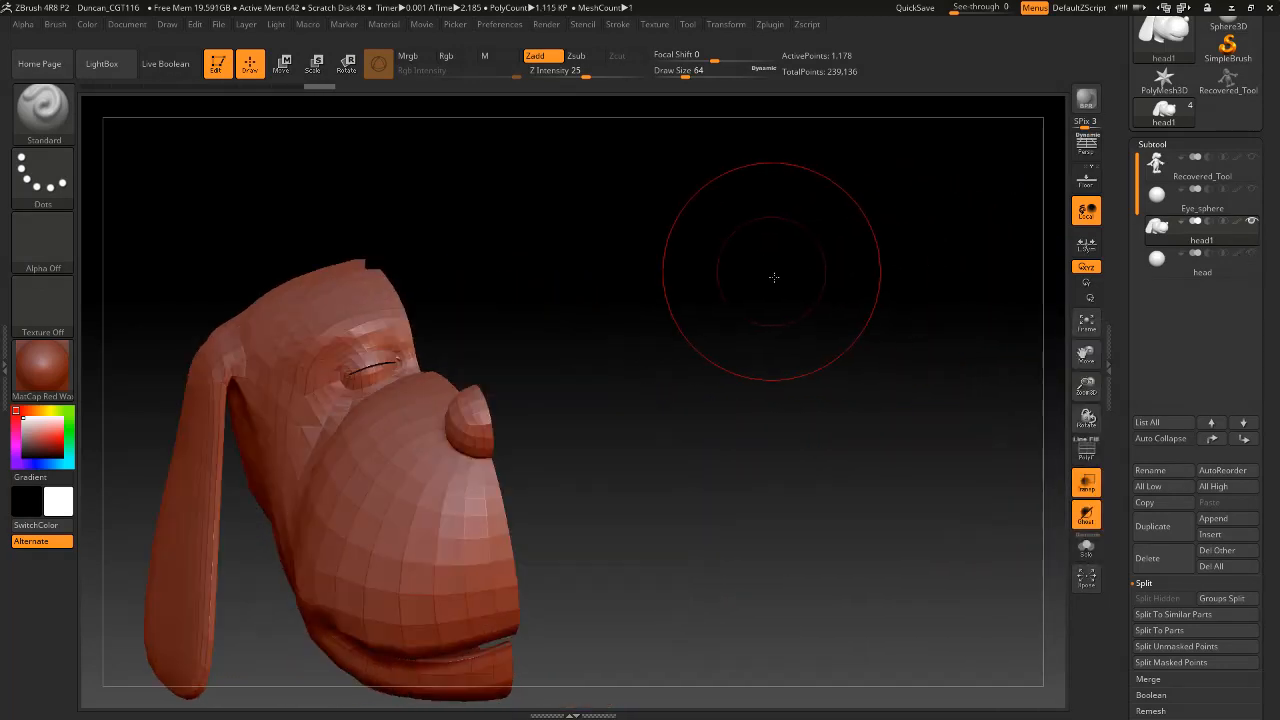
mouse_move(771, 277)
left_mouse_down()
mouse_move(806, 366)
mouse_move(794, 357)
mouse_move(843, 291)
left_mouse_up()
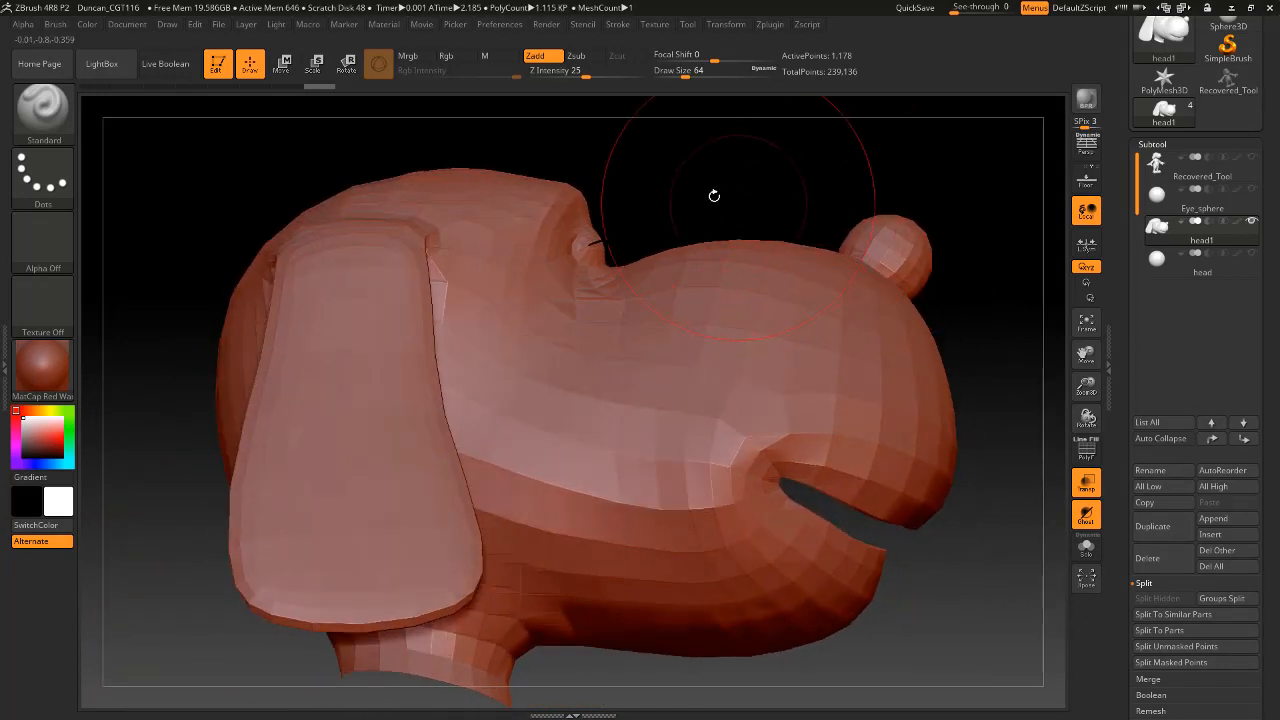
left_click_drag(678, 170, 666, 180)
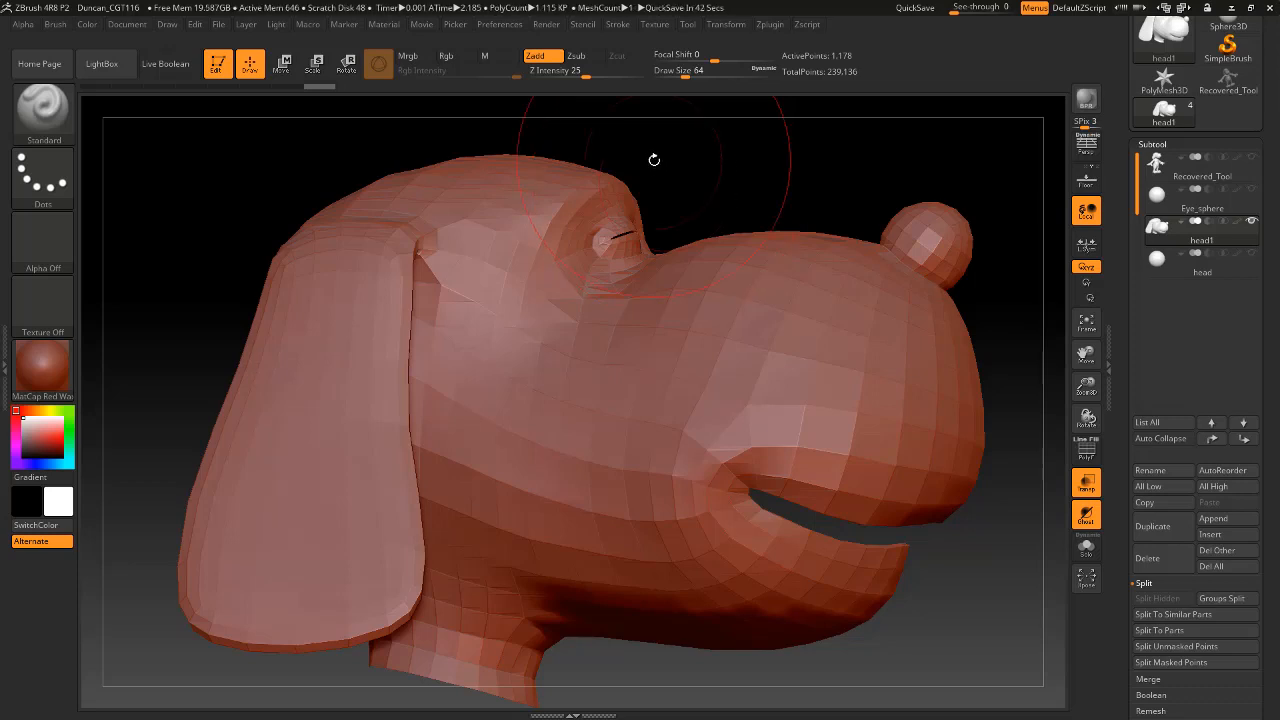
mouse_move(743, 191)
left_mouse_down("alt")
mouse_move(692, 268)
mouse_move(681, 260)
left_mouse_up("alt")
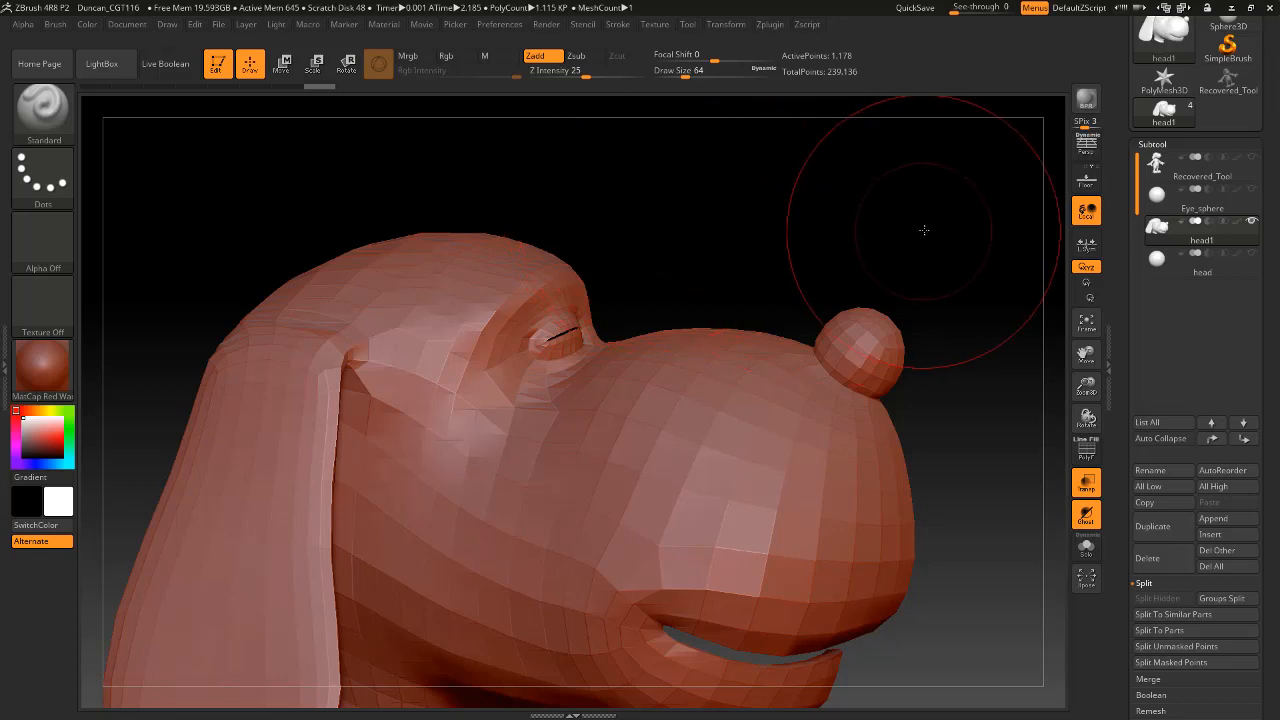
mouse_move(923, 230)
left_mouse_down("alt")
mouse_move(763, 277)
mouse_move(734, 249)
mouse_move(724, 275)
mouse_move(780, 243)
mouse_move(829, 237)
left_mouse_up("alt")
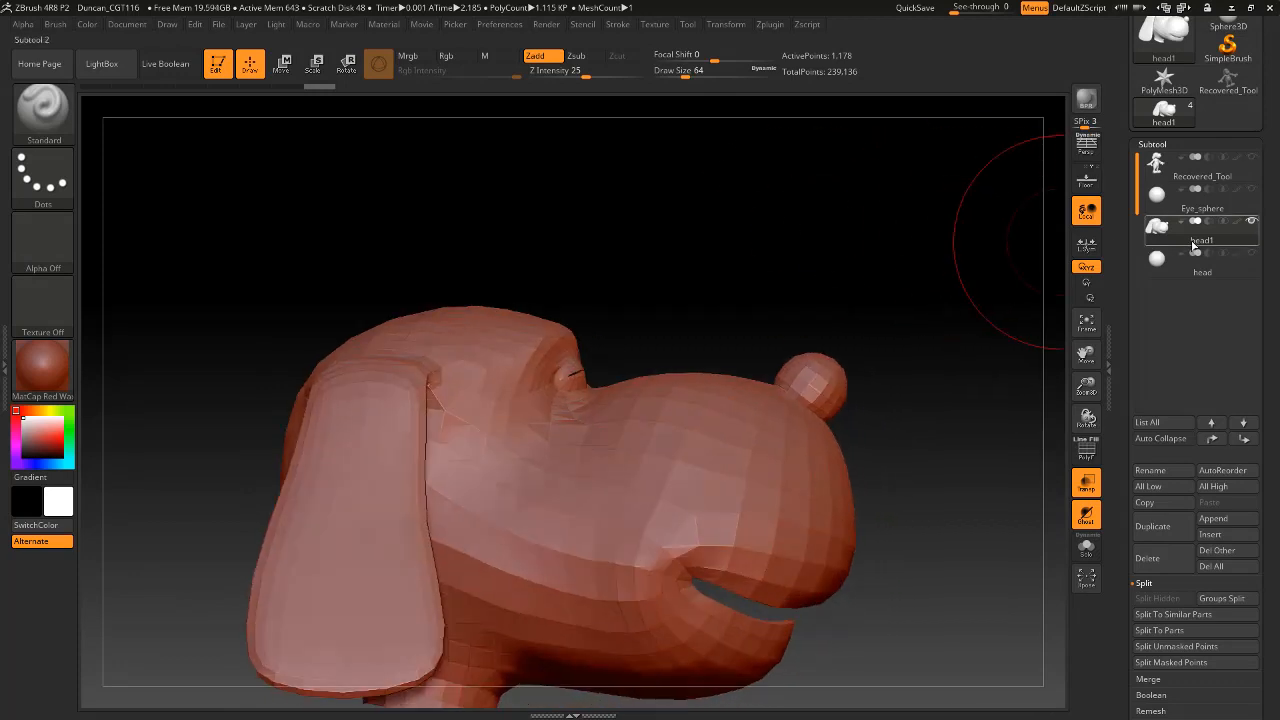
left_click(1160, 558)
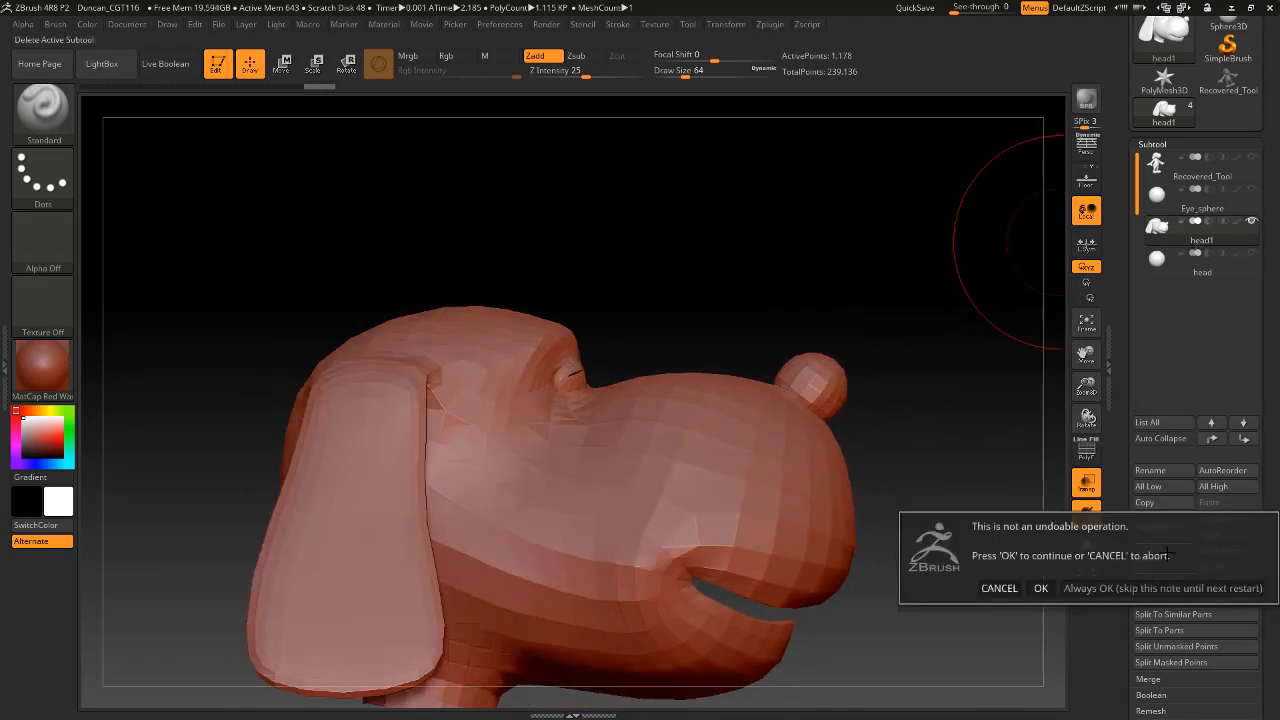
left_click(1040, 588)
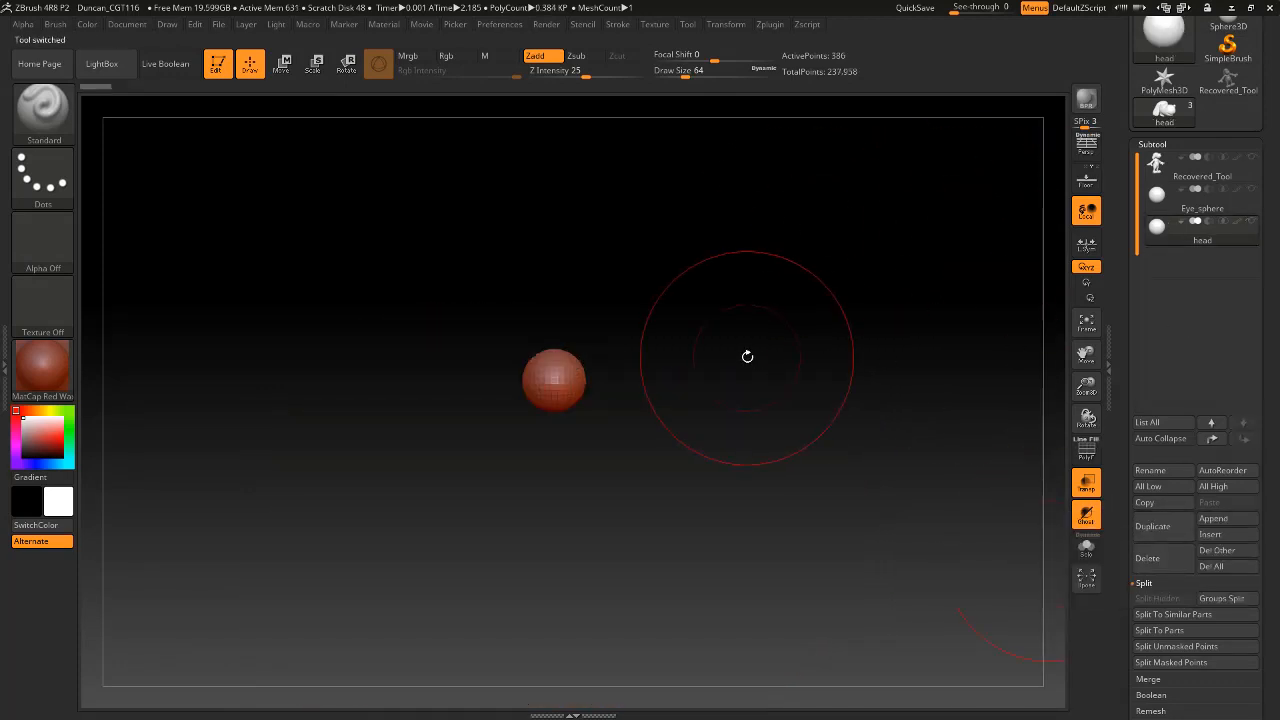
Delete the Eye_sphere subtool, accepting the non-undoable operation.
left_click_drag(746, 354, 746, 412)
left_click(1250, 200)
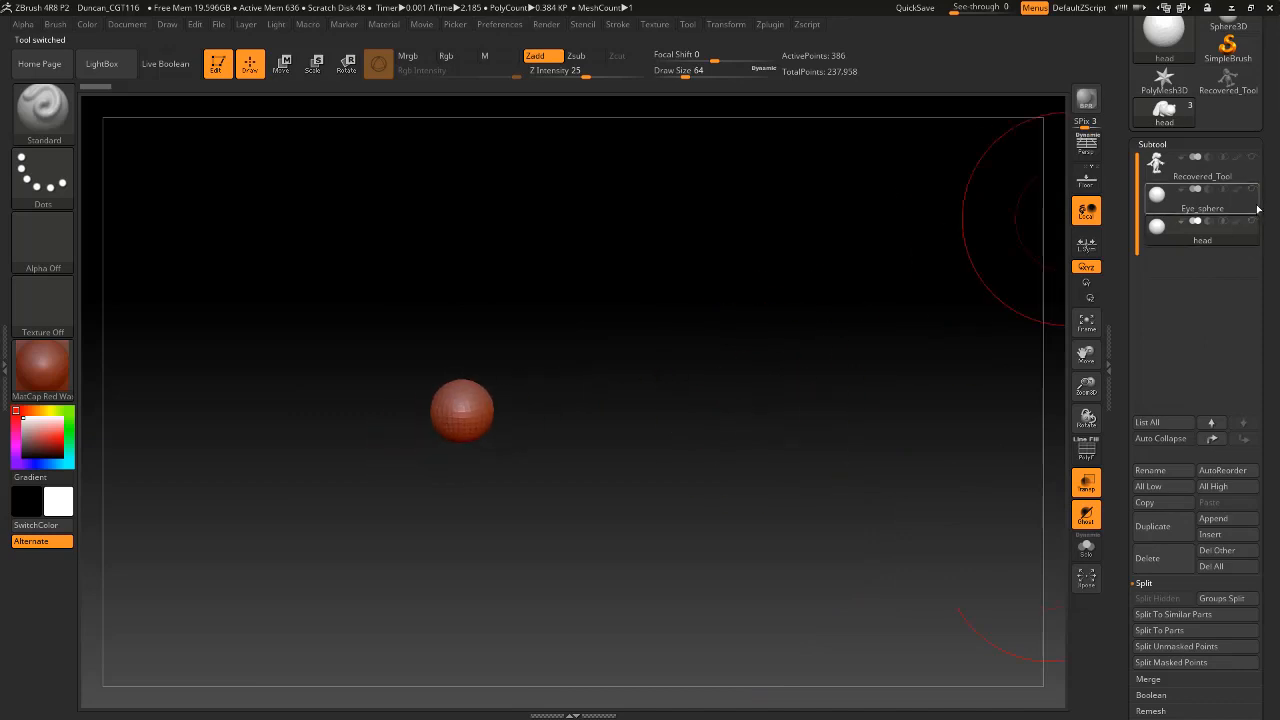
left_click(1174, 566)
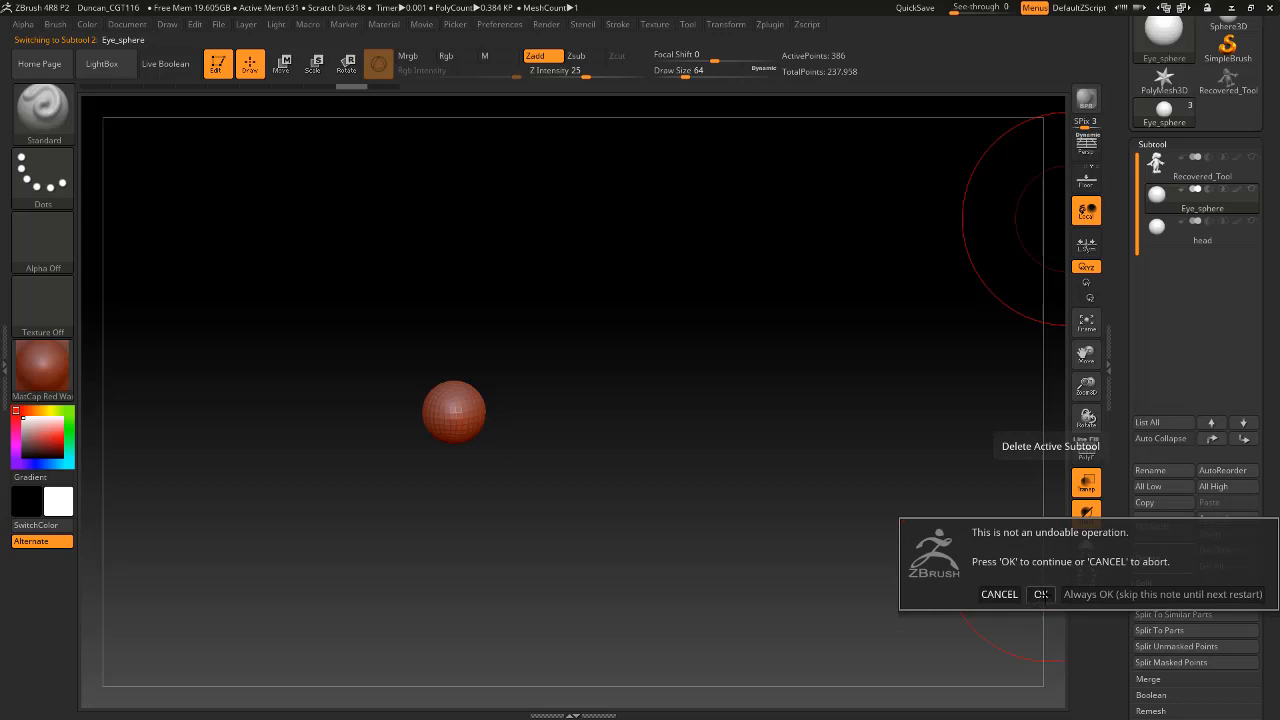
left_click(1041, 594)
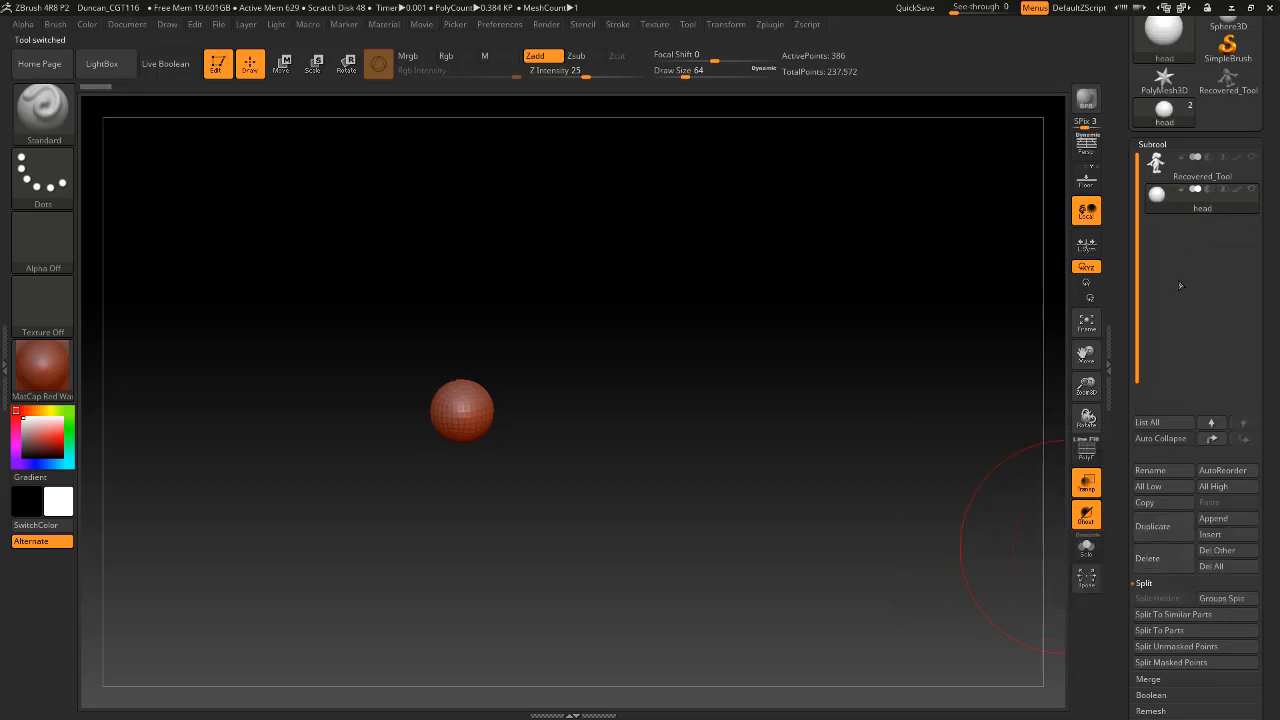
Make the Recovered_Tool dog body the active subtool and open its Geometry subdivision settings.
left_click(1243, 177)
left_click_drag(831, 360, 980, 450)
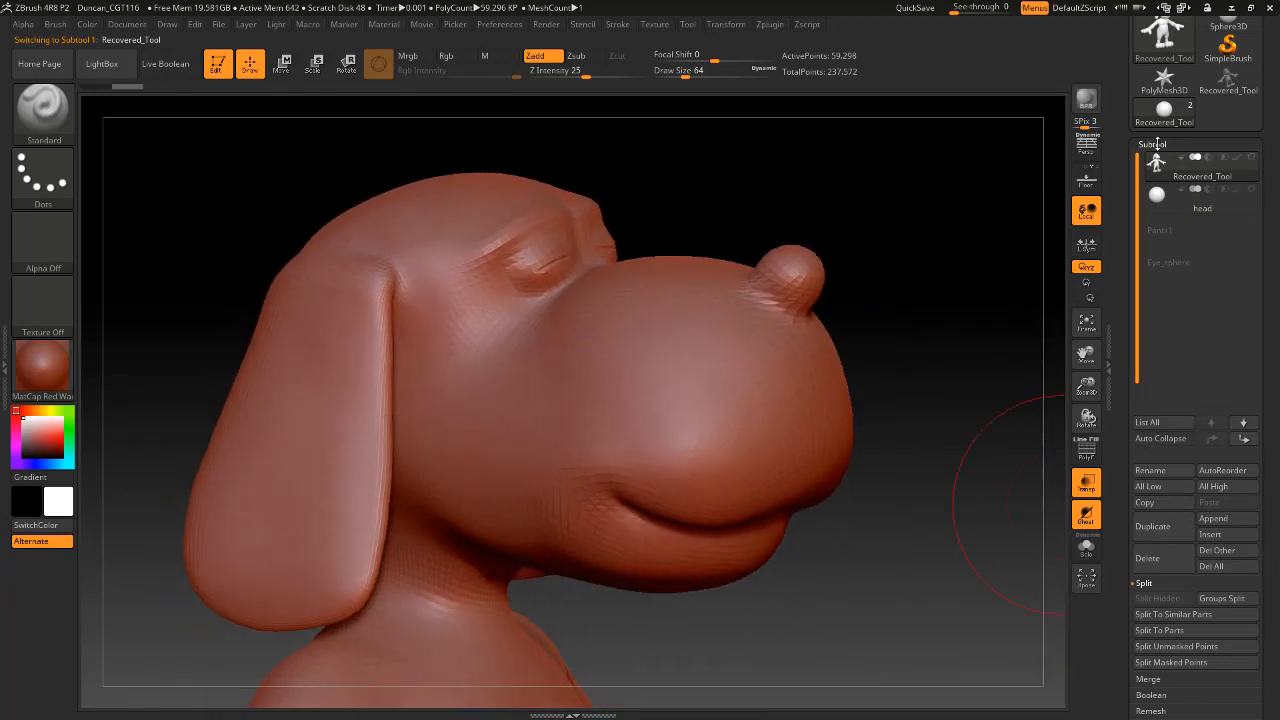
left_click(1155, 145)
left_click(1158, 160)
left_click(1158, 160)
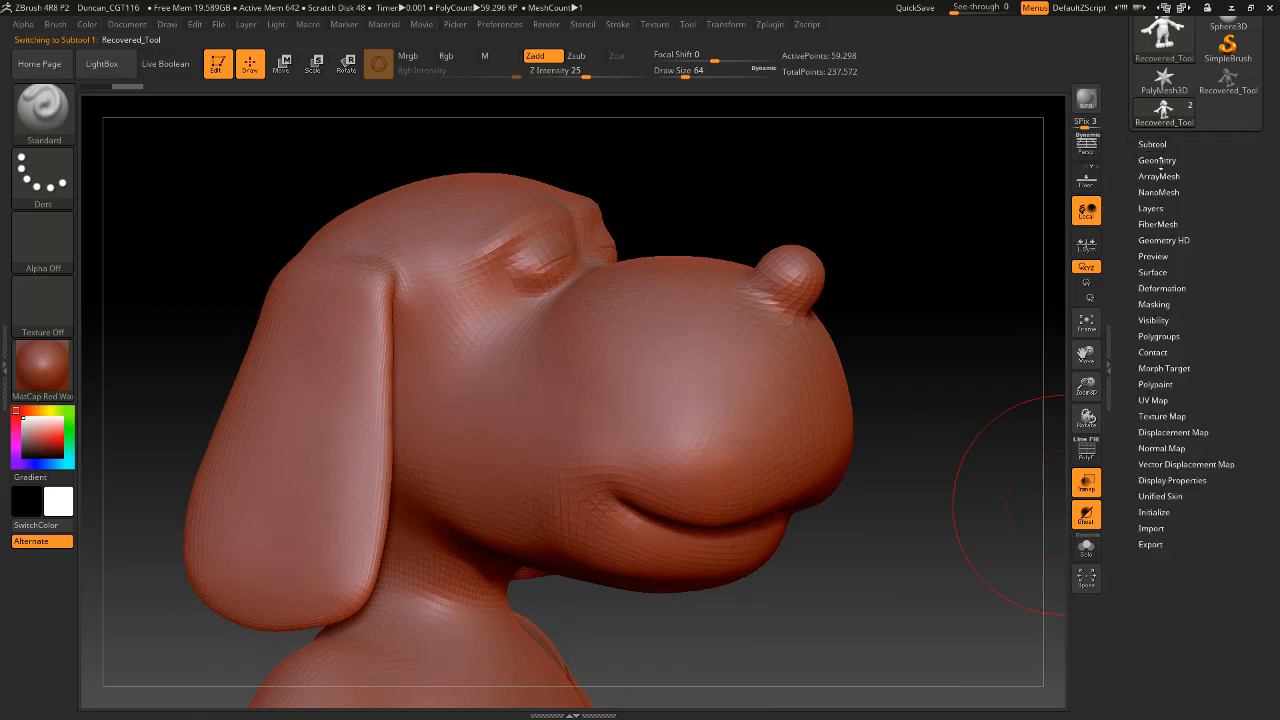
left_click(1160, 161)
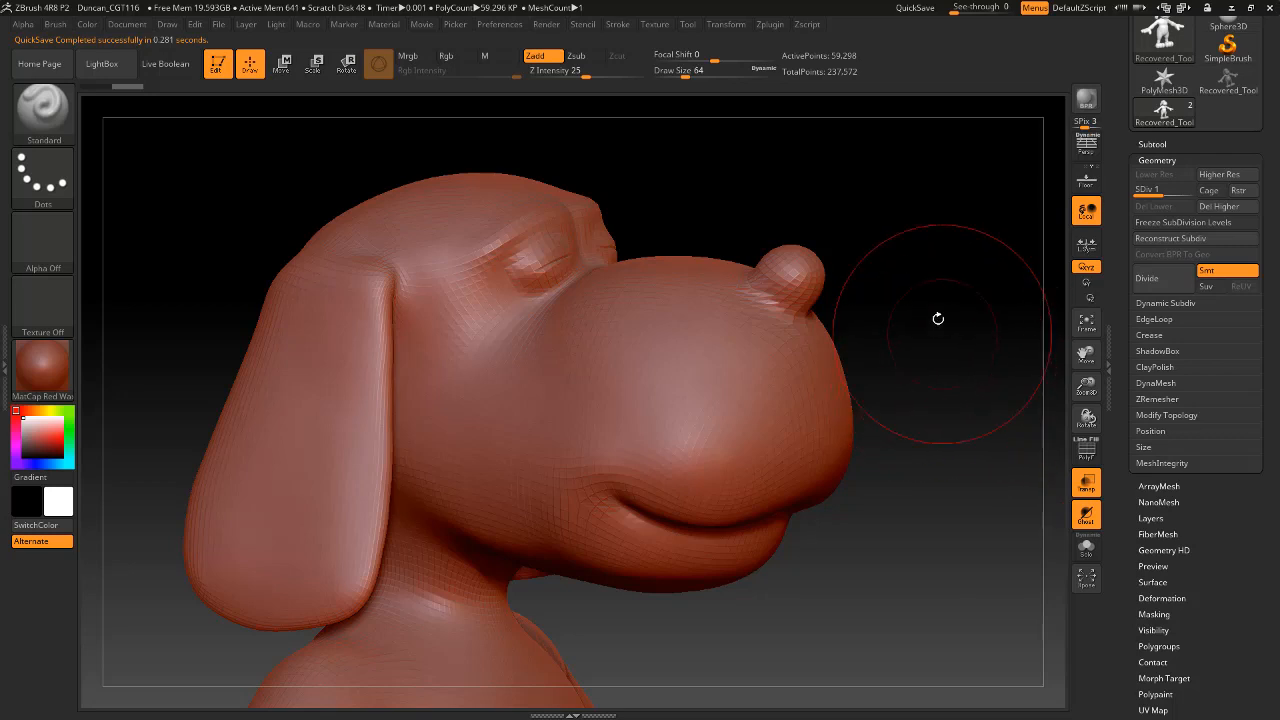
mouse_move(937, 317)
left_mouse_down()
mouse_move(966, 351)
mouse_move(937, 289)
mouse_move(947, 367)
mouse_move(920, 357)
mouse_move(920, 277)
mouse_move(929, 360)
mouse_move(885, 468)
mouse_move(854, 417)
mouse_move(857, 434)
mouse_move(879, 369)
left_mouse_up()
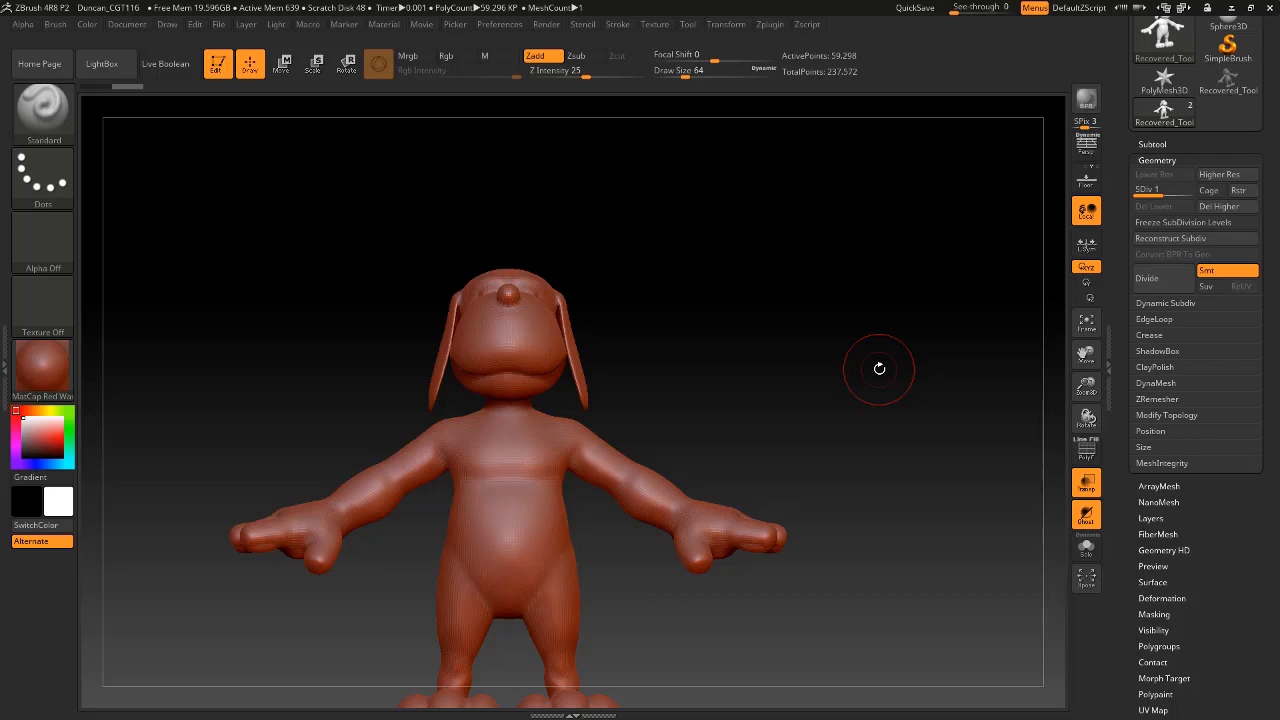
mouse_move(757, 289)
left_mouse_down()
mouse_move(791, 331)
mouse_move(826, 291)
mouse_move(820, 366)
mouse_move(828, 262)
mouse_move(837, 337)
left_mouse_up()
Show the separated eye sphere together with the dog body, keep Recovered_Tool active, and frame the eyes closely.
left_click(1155, 161)
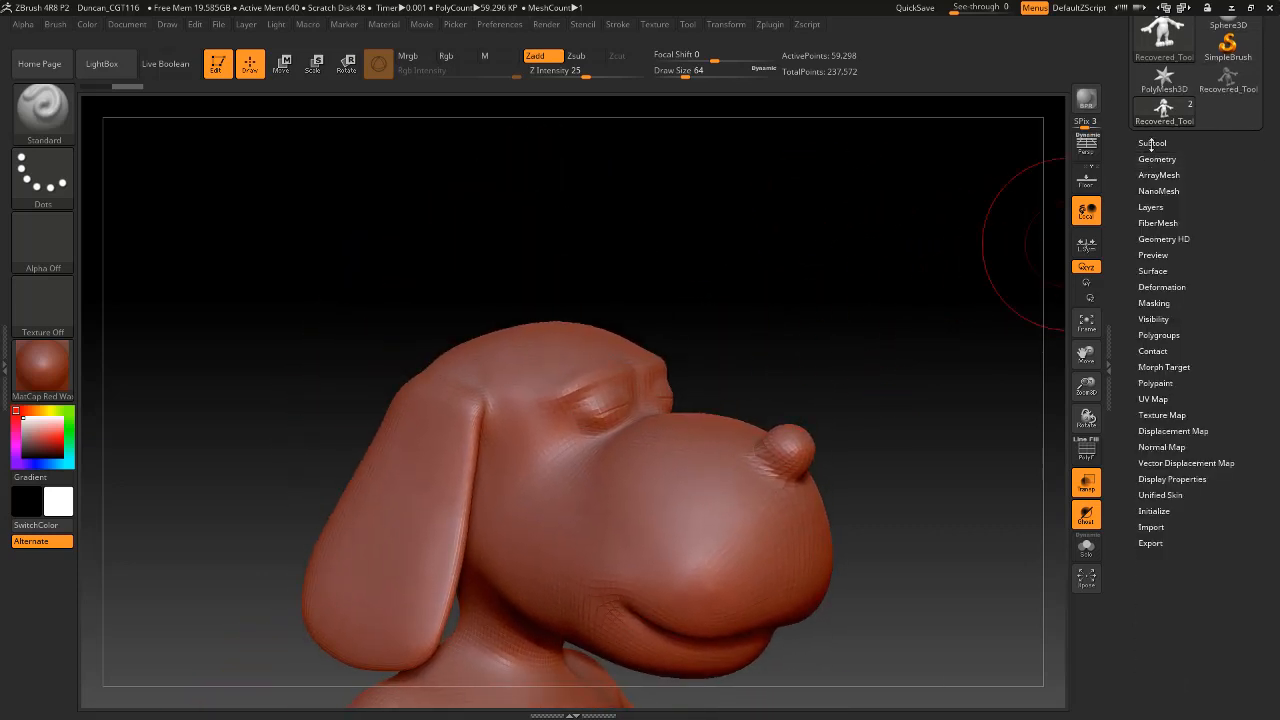
left_click(1152, 143)
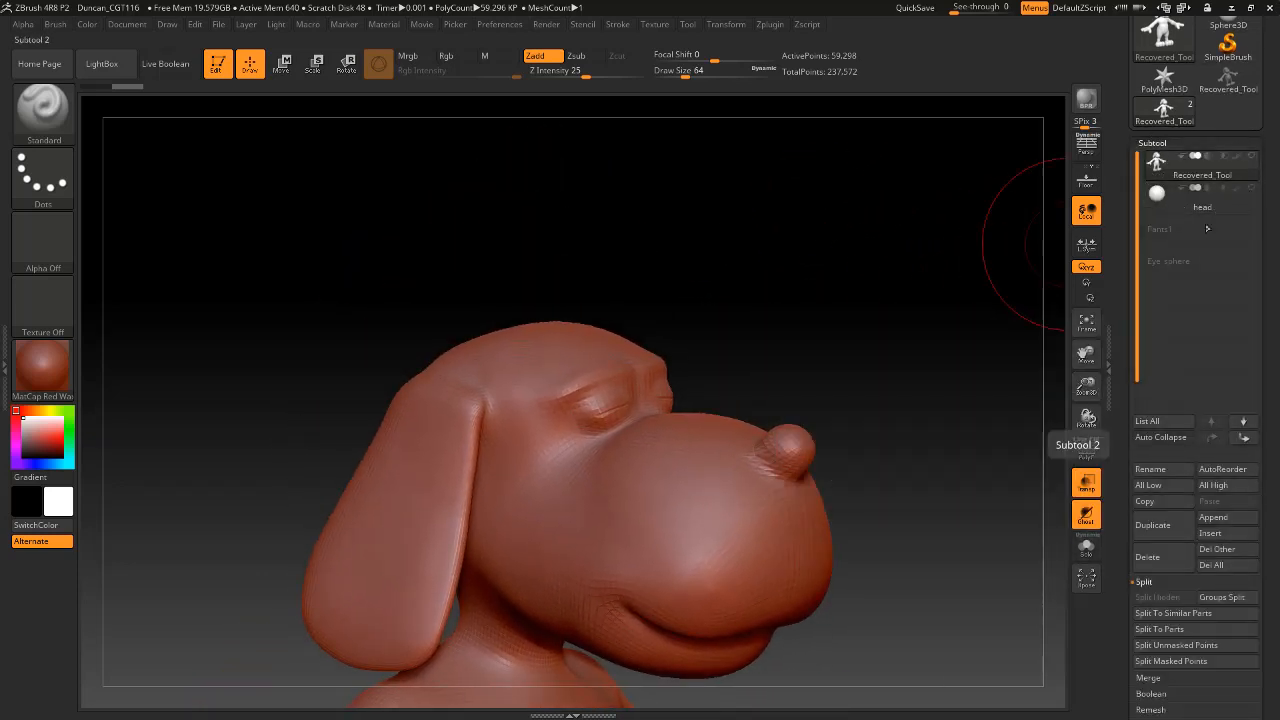
left_click(1252, 196)
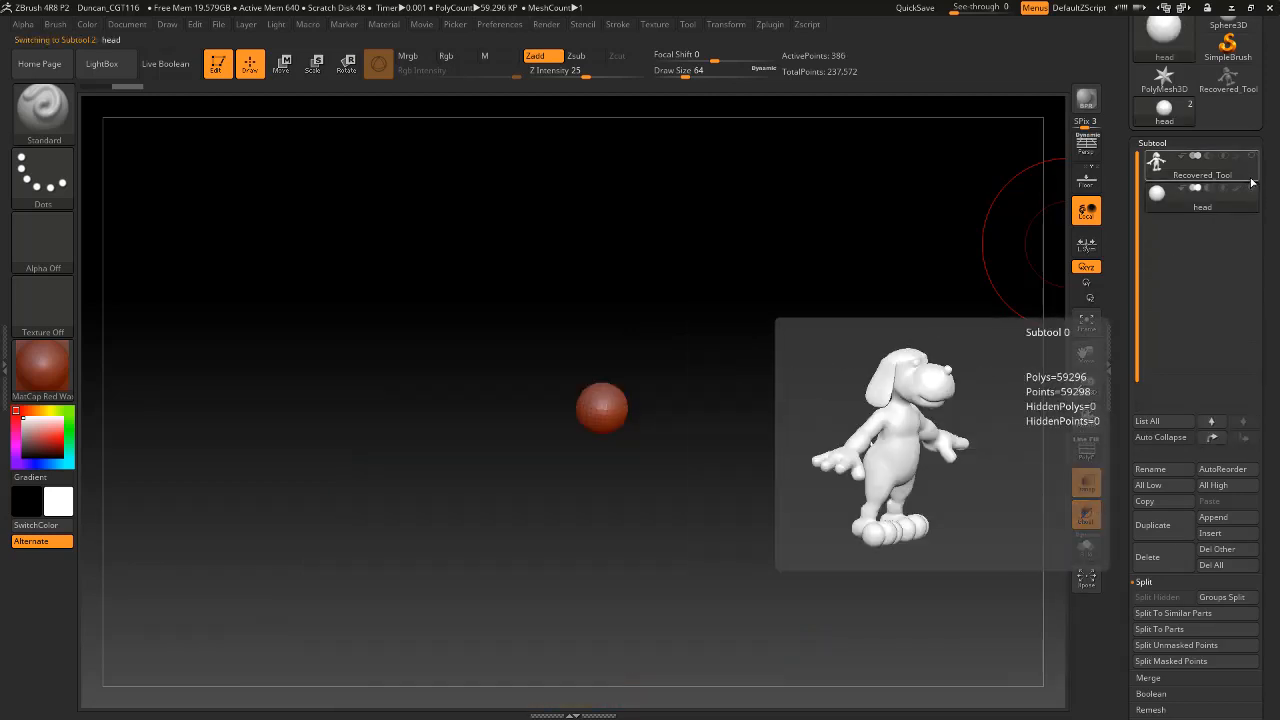
left_click(1205, 165)
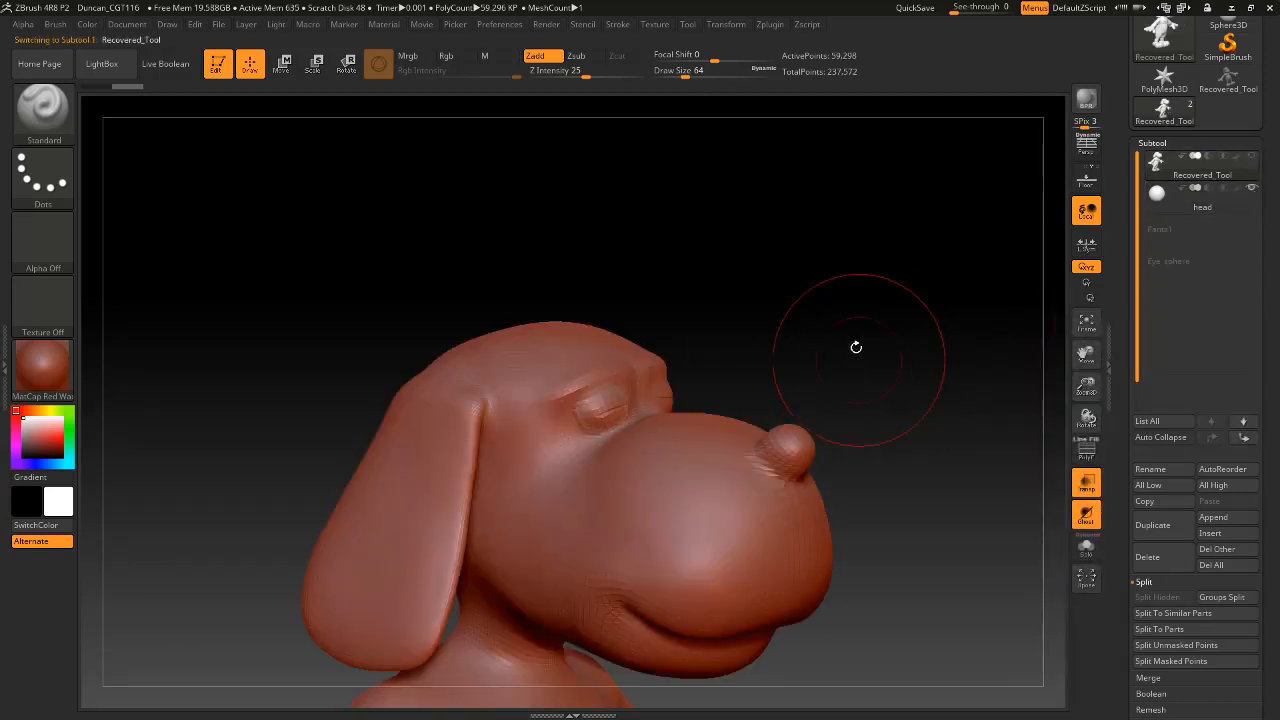
mouse_move(854, 346)
left_mouse_down()
mouse_move(843, 363)
mouse_move(849, 274)
mouse_move(874, 337)
mouse_move(866, 309)
mouse_move(880, 306)
mouse_move(755, 395)
left_mouse_up()
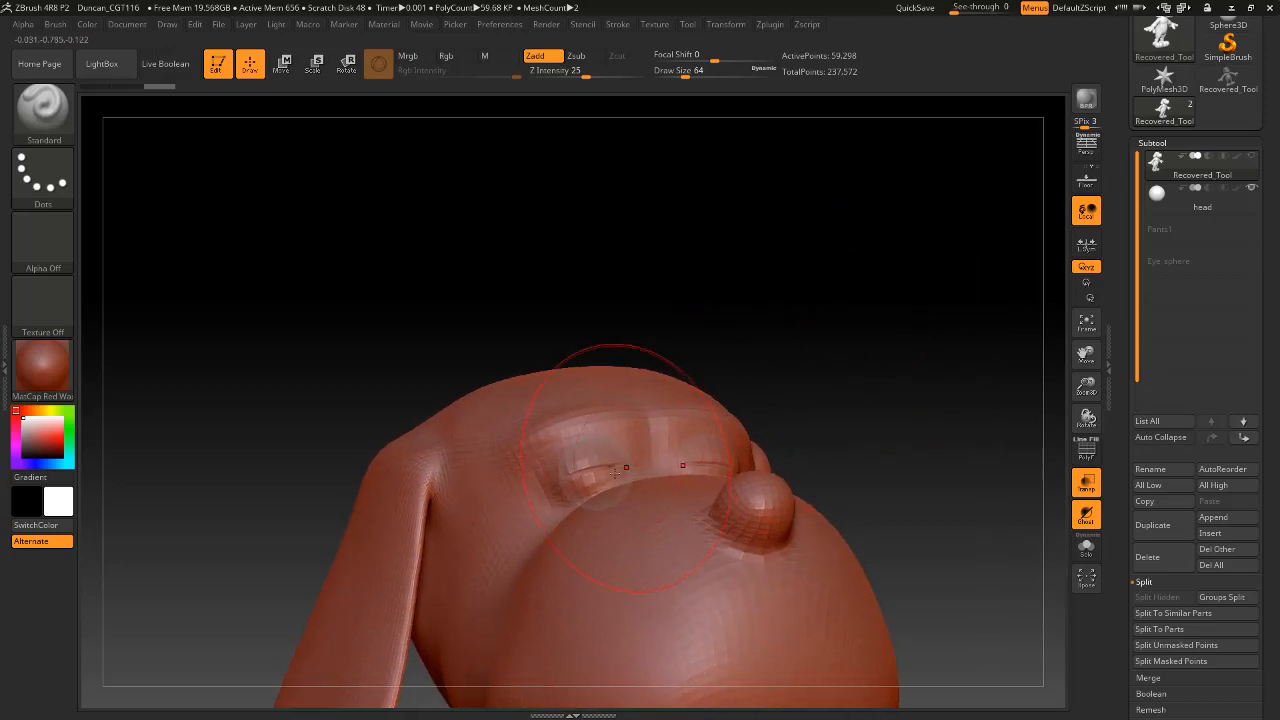
Choose the Move brush and set its draw size to 23.
left_click(55, 122)
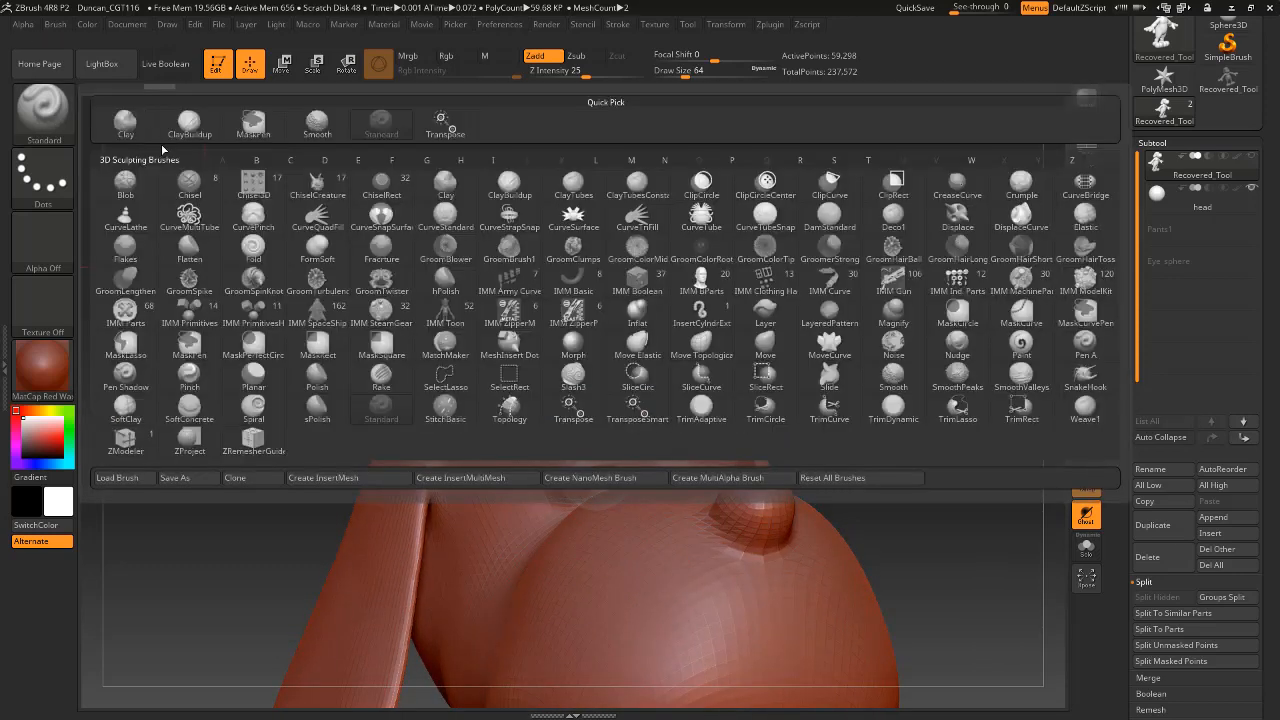
left_click(766, 345)
key("space")
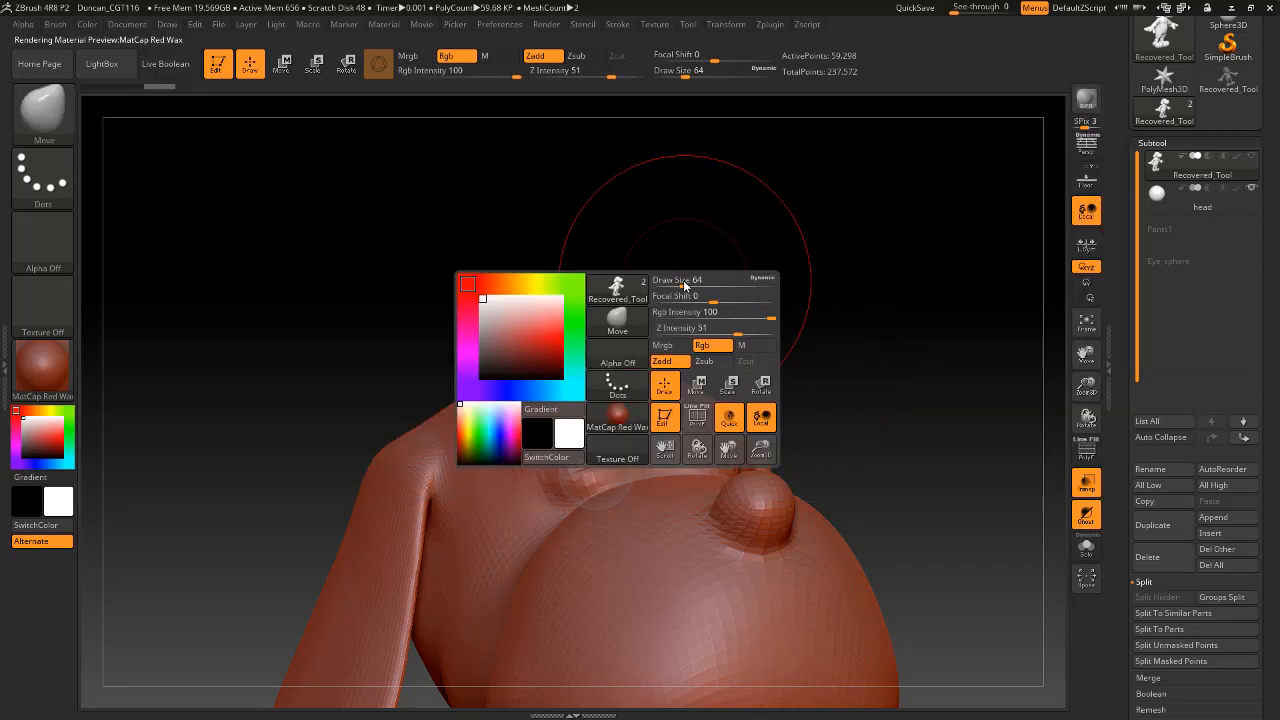
left_click_drag(687, 281, 673, 281)
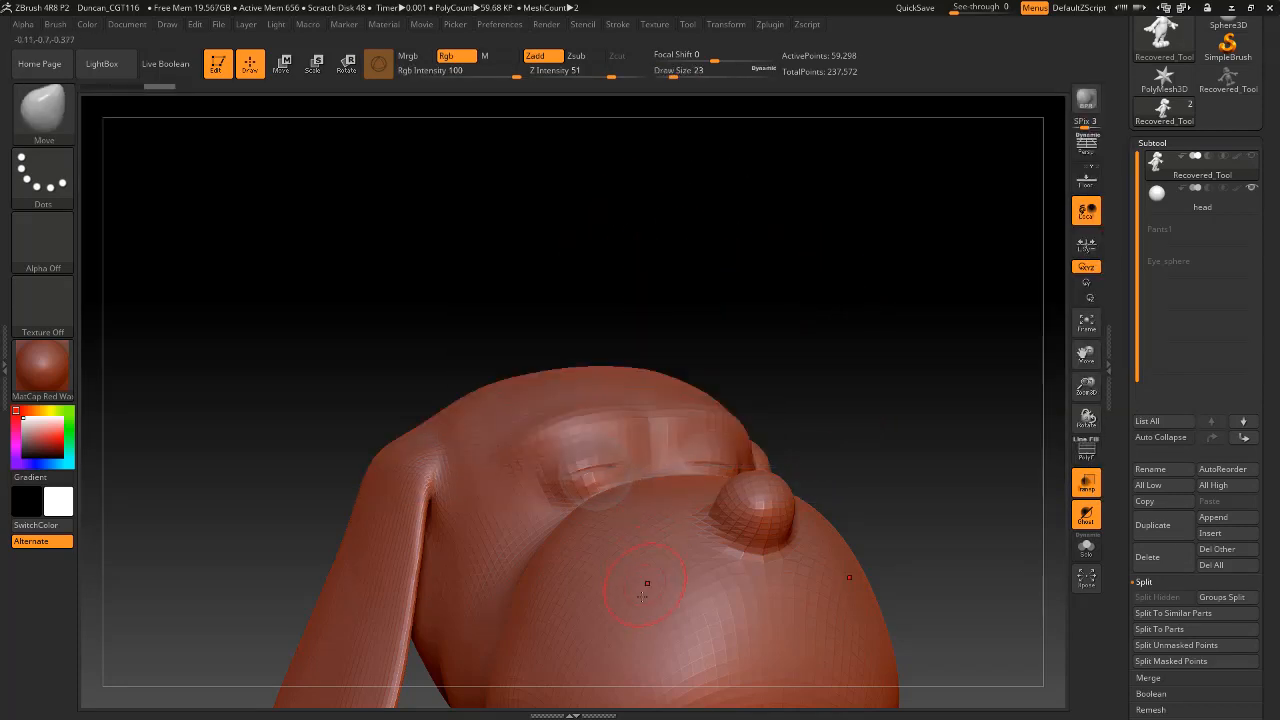
Try pulling the muzzle and forehead surfaces with the Move brush at draw sizes 23 and 33, and undo the strokes.
left_click_drag(652, 578, 629, 573)
key("ctrl+z")
key("ctrl+z")
key("ctrl+z")
key("ctrl+z")
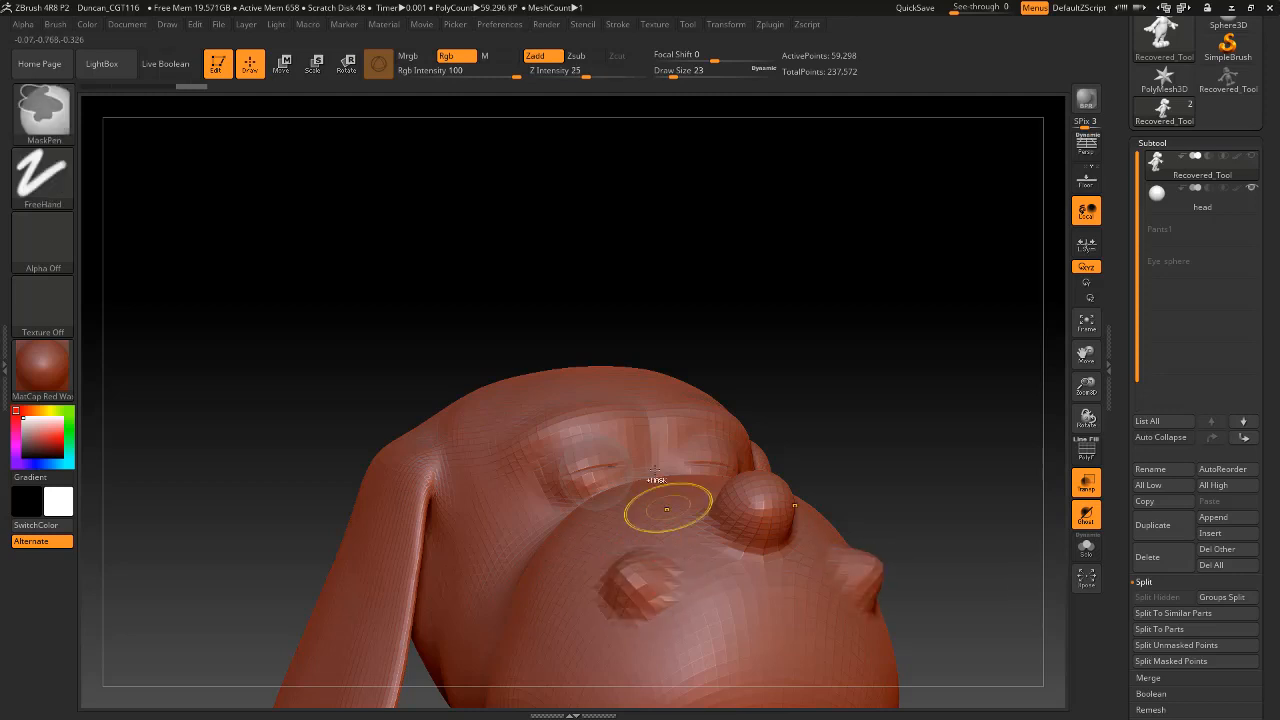
mouse_move(689, 302)
left_mouse_down()
mouse_move(720, 349)
mouse_move(455, 323)
mouse_move(456, 297)
left_mouse_up()
key("space")
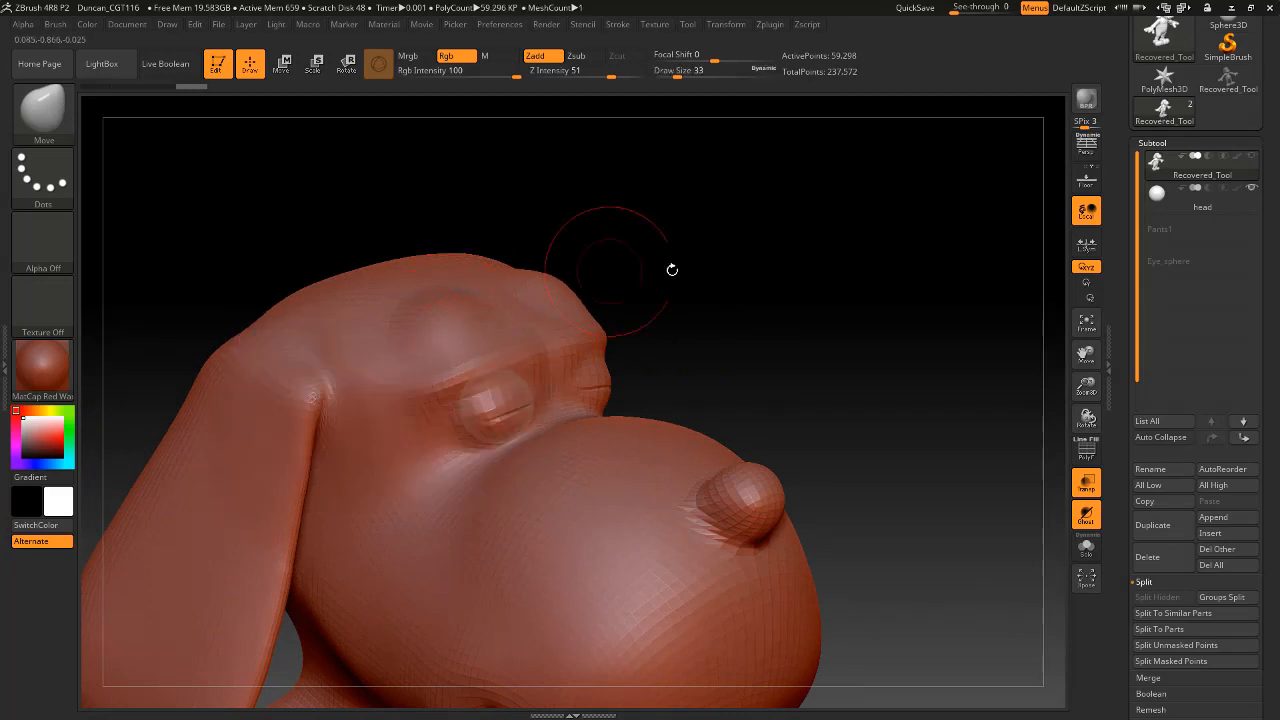
mouse_move(671, 269)
left_mouse_down()
mouse_move(700, 330)
mouse_move(720, 295)
mouse_move(716, 262)
mouse_move(706, 246)
mouse_move(706, 271)
mouse_move(688, 255)
mouse_move(668, 264)
left_mouse_up()
key("ctrl+z")
key("ctrl+z")
key("ctrl+z")
Set the draw size to 13, then push back and smooth the closed eyelid surfaces to expose the eye sphere.
key("space")
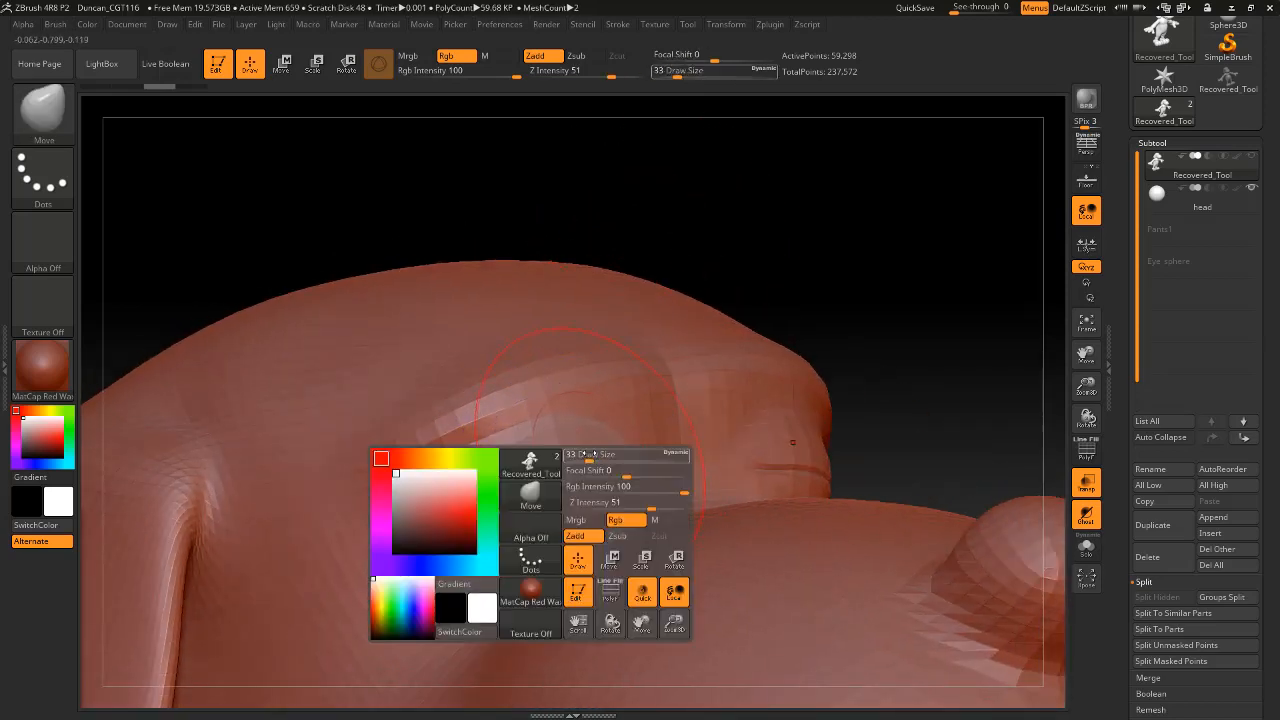
left_click_drag(590, 456, 578, 440)
mouse_move(588, 485)
left_mouse_down("shift")
mouse_move(518, 511)
mouse_move(575, 495)
mouse_move(572, 508)
mouse_move(518, 518)
mouse_move(510, 468)
left_mouse_up("shift")
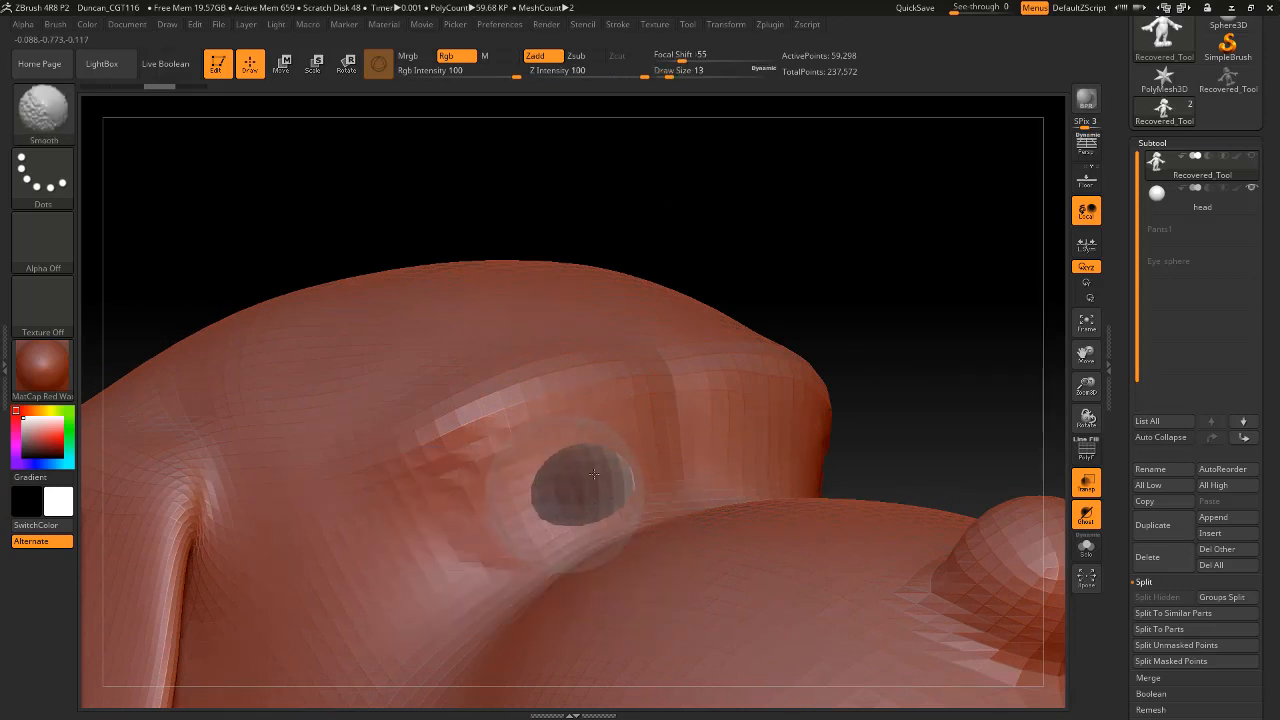
left_click_drag(786, 277, 705, 272)
left_click_drag(588, 500, 605, 484, "shift")
left_click_drag(565, 522, 619, 469, "shift")
left_click_drag(897, 237, 936, 220)
mouse_move(751, 323)
left_mouse_down()
mouse_move(850, 290)
mouse_move(823, 251)
left_mouse_up()
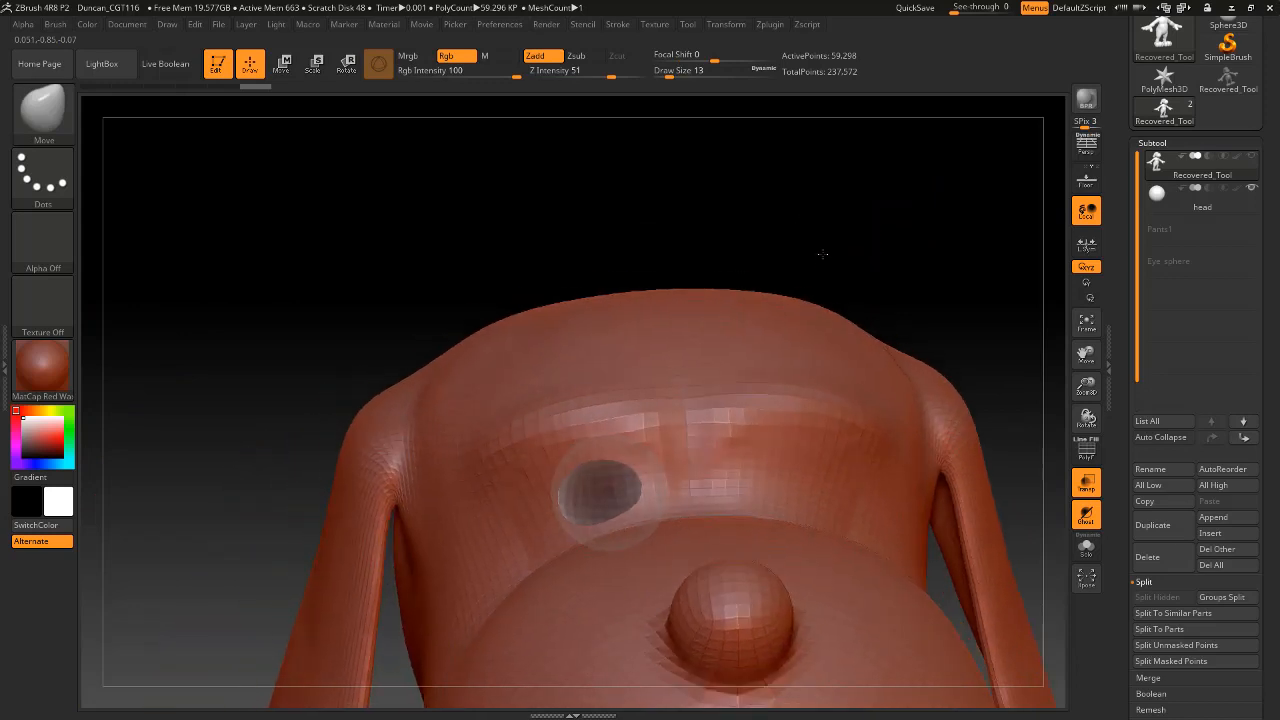
Switch to Transpose Move mode, make the eye sphere the active subtool, and open the subtool list.
key("space")
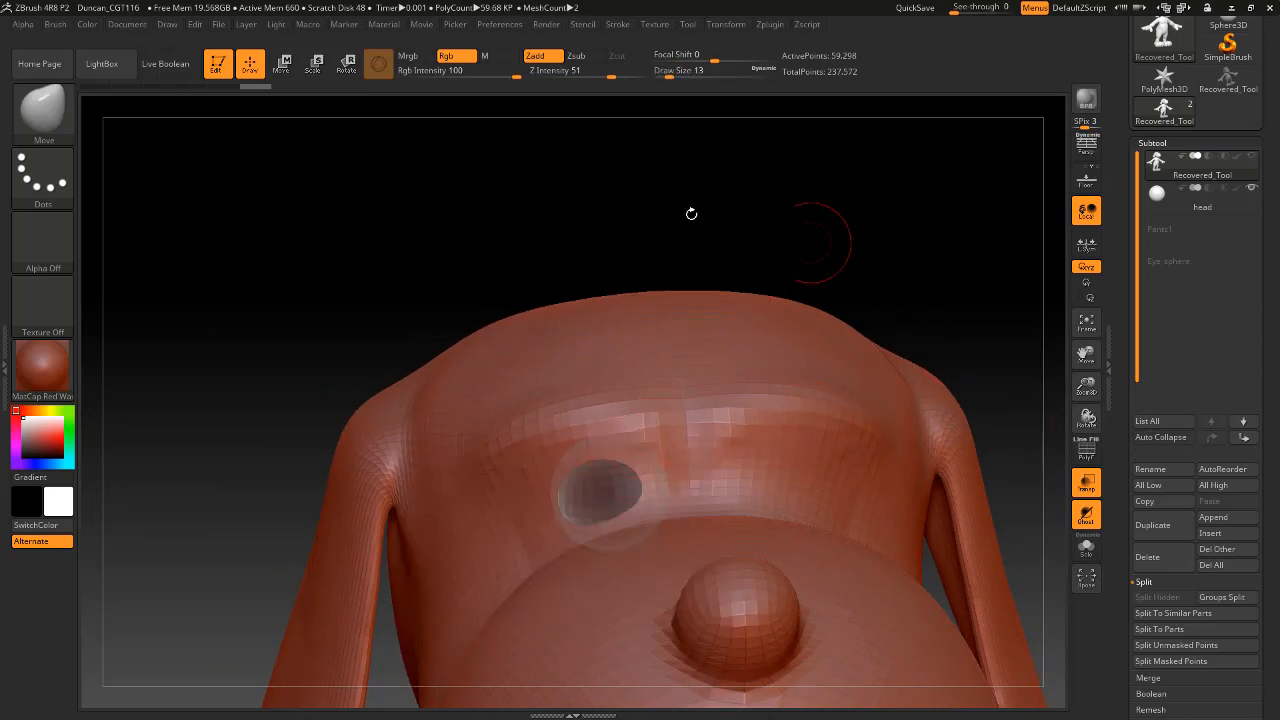
left_click(282, 63)
left_click_drag(863, 249, 890, 212, "alt")
mouse_move(897, 291)
left_mouse_down()
mouse_move(700, 243)
mouse_move(780, 210)
left_mouse_up()
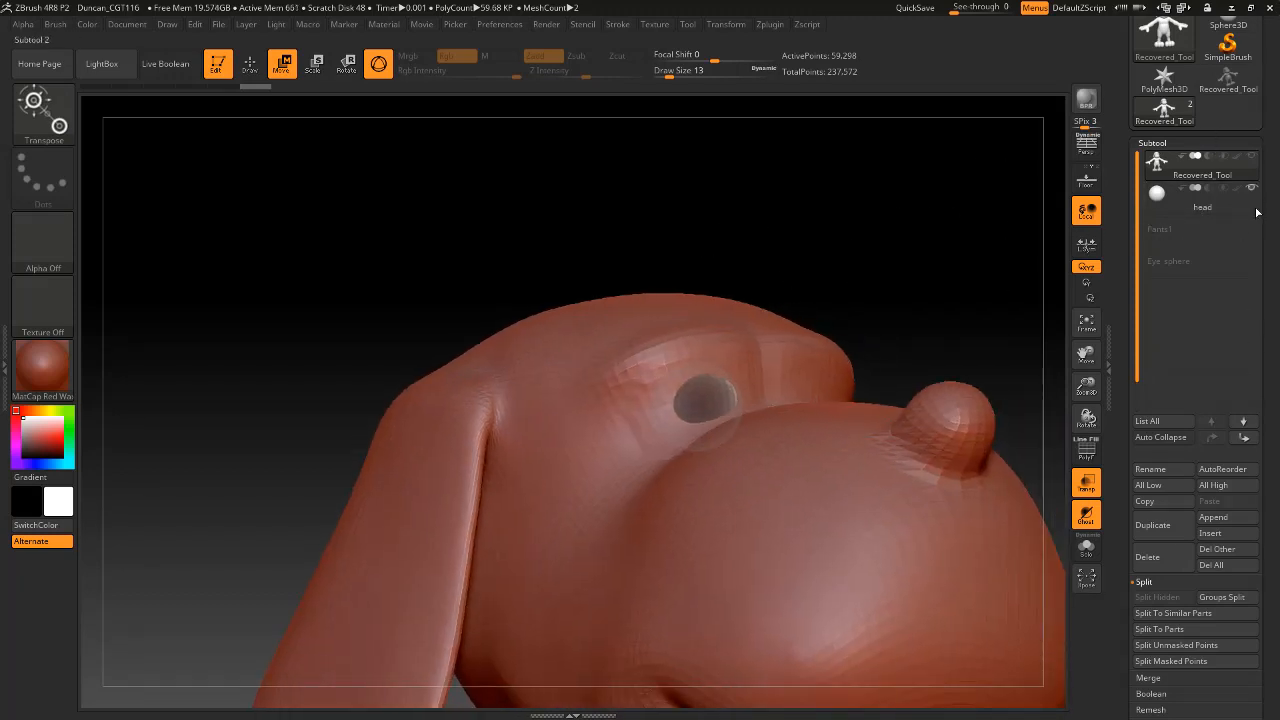
left_click(1157, 144)
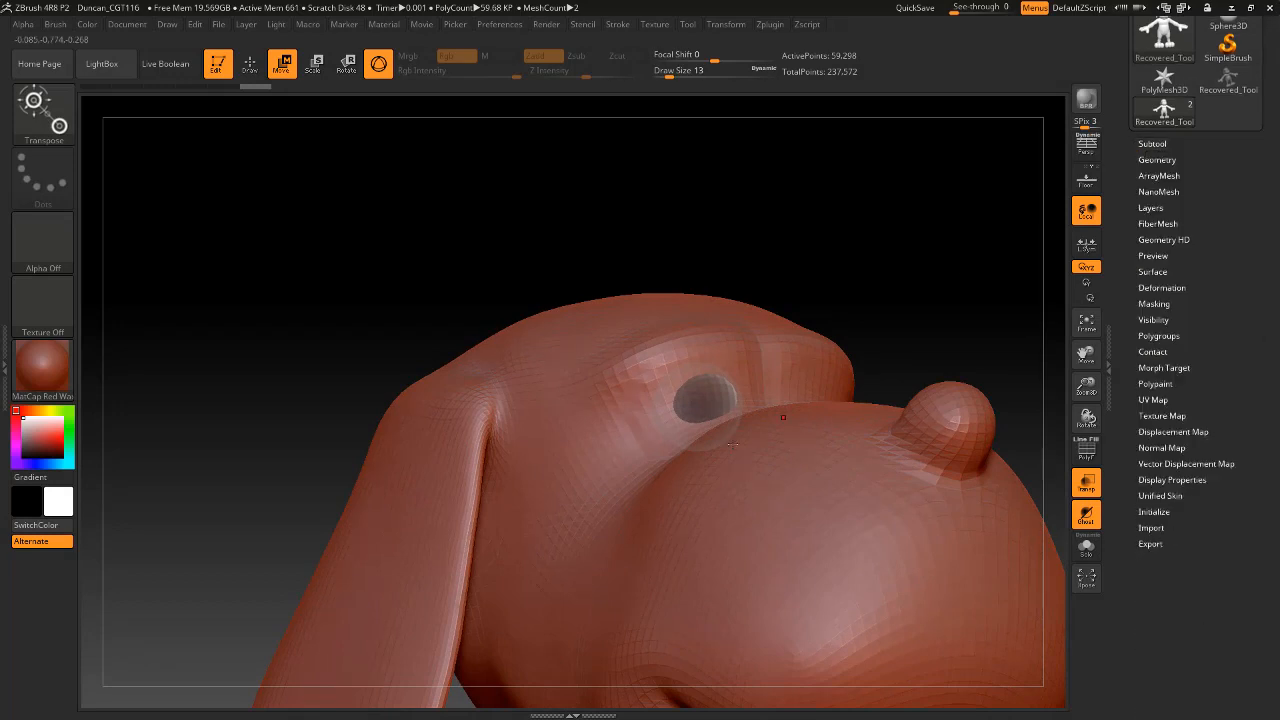
left_click(1157, 160)
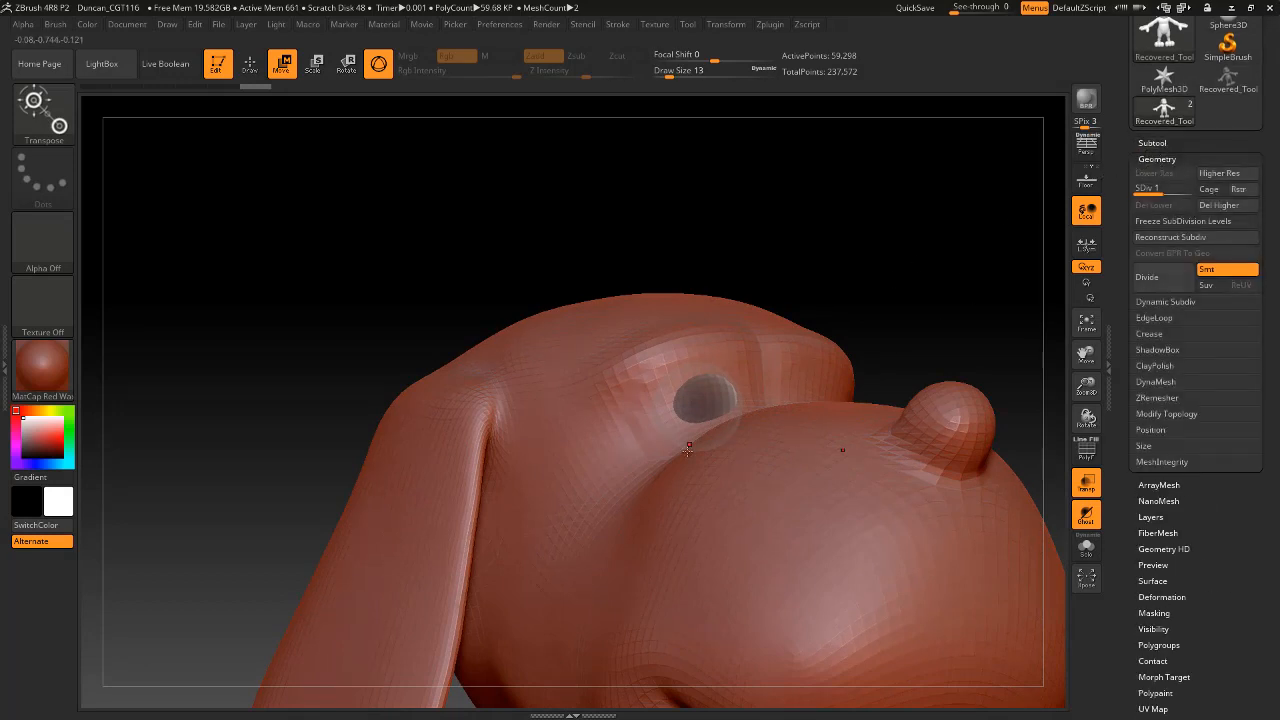
left_click(706, 397, "alt")
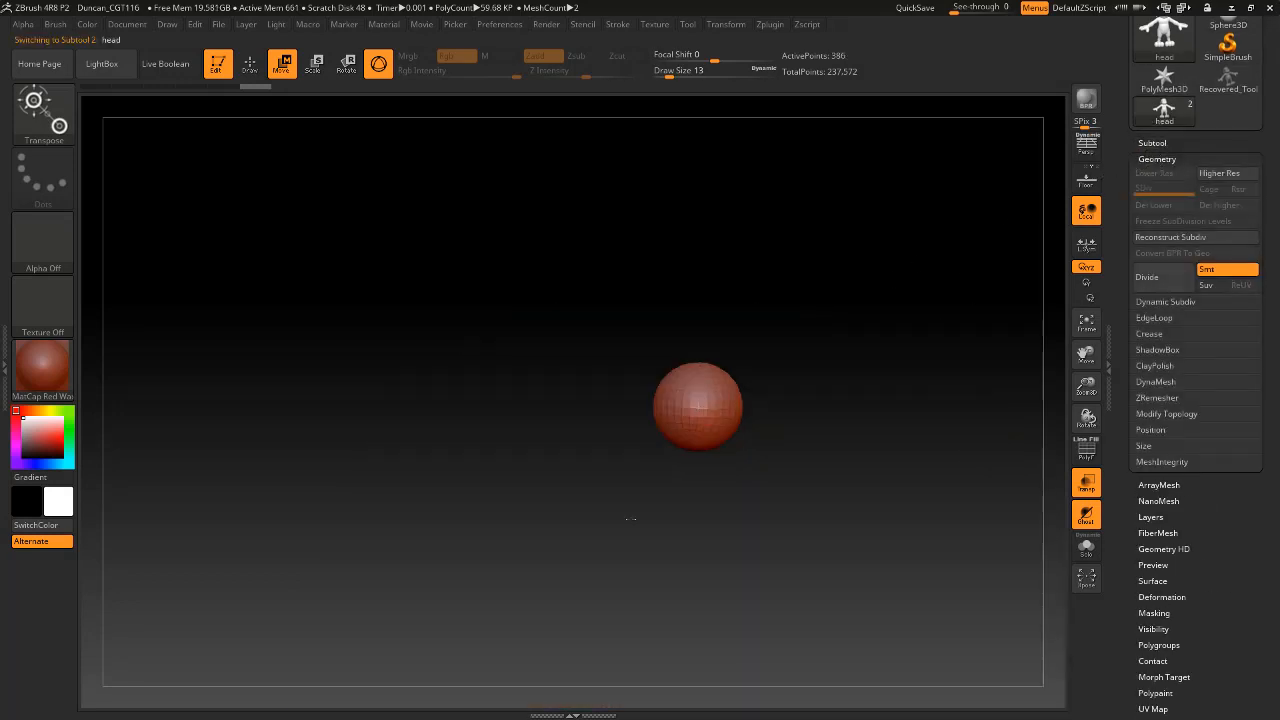
left_click(1157, 146)
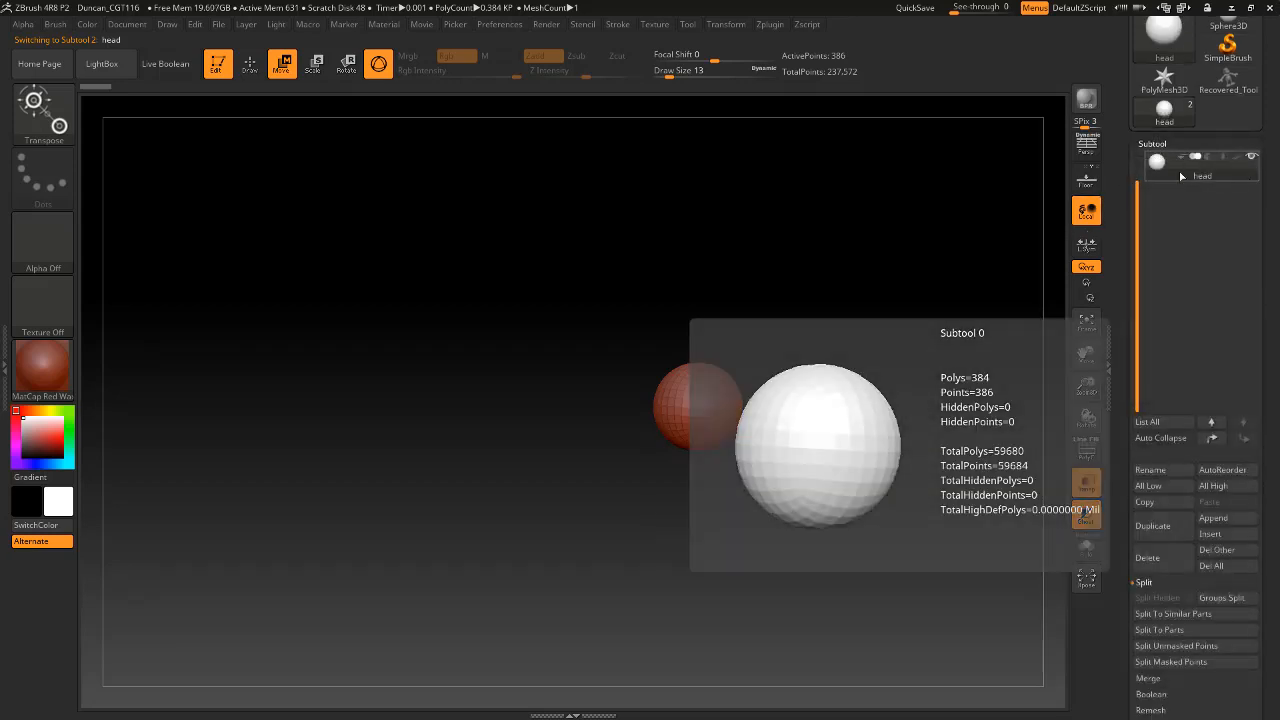
Make the hidden Recovered_Tool dog body subtool visible again alongside the eye sphere.
left_click_drag(773, 375, 881, 368)
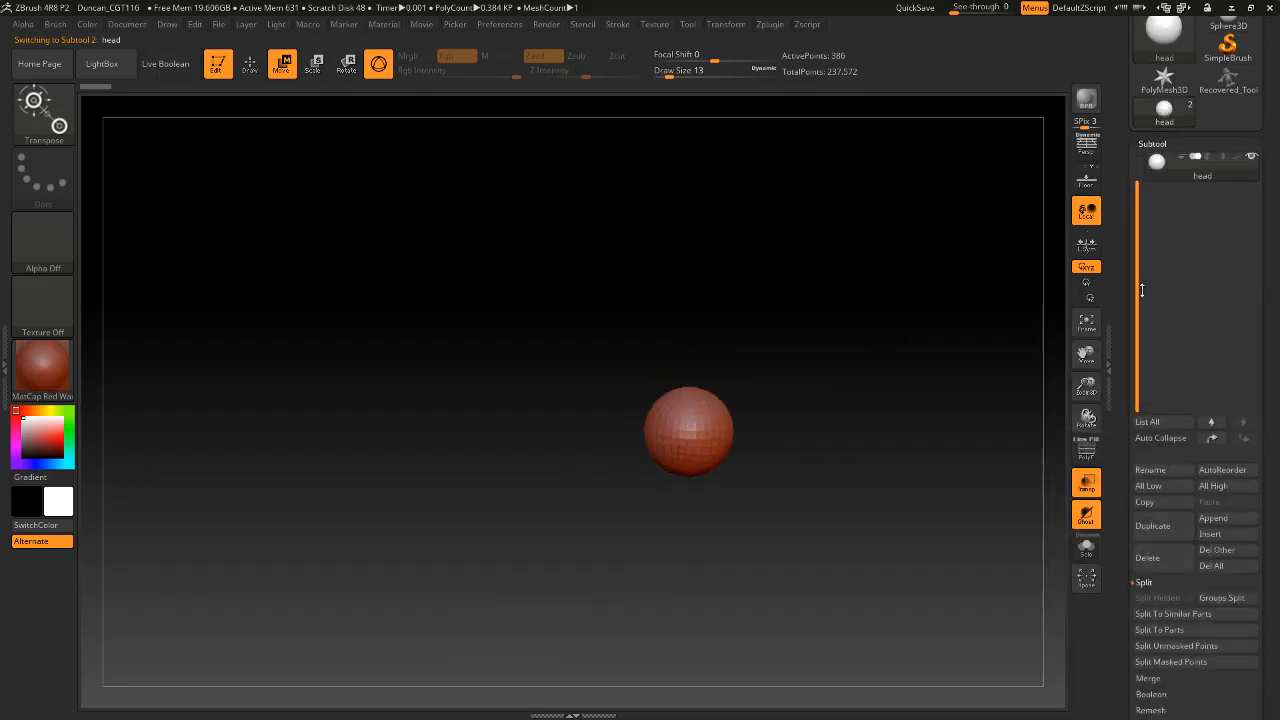
left_click_drag(1138, 288, 1138, 218)
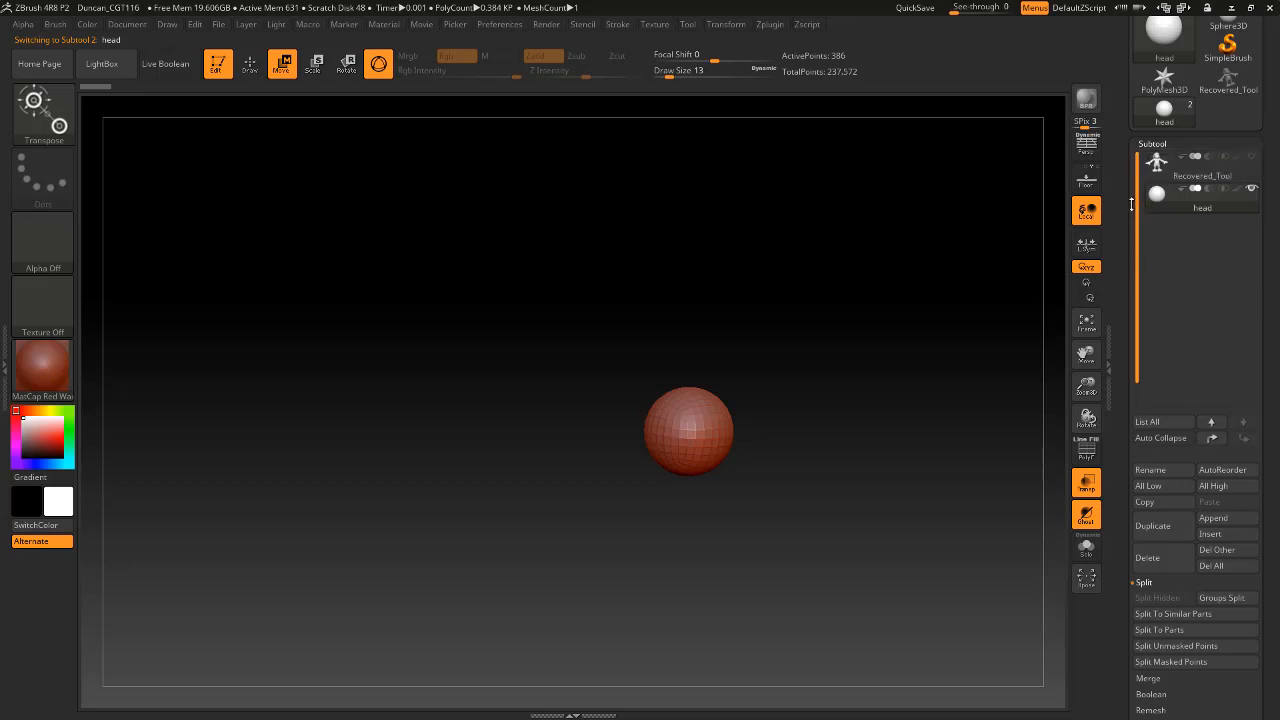
left_click(1251, 157)
left_click_drag(908, 257, 1009, 229)
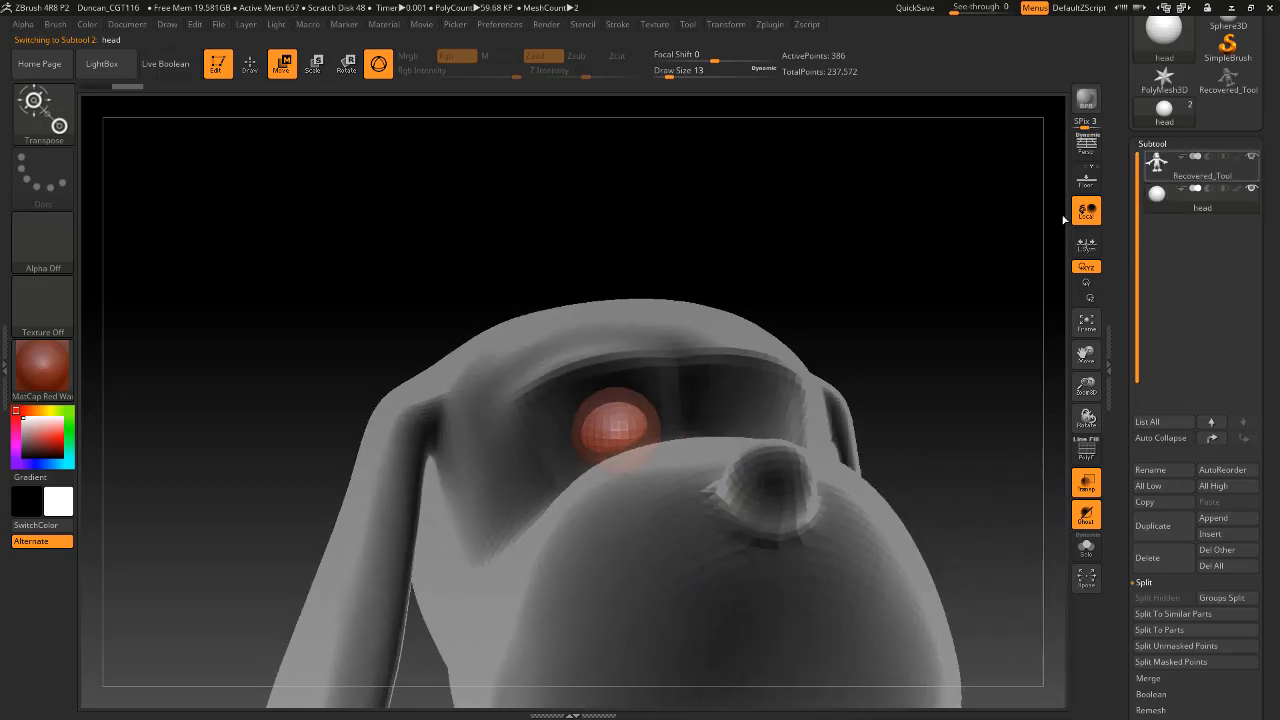
Close the Subtool section, expand the Geometry settings, and turn off transparency for the inactive dog body.
left_click(1157, 162)
left_click(1151, 143)
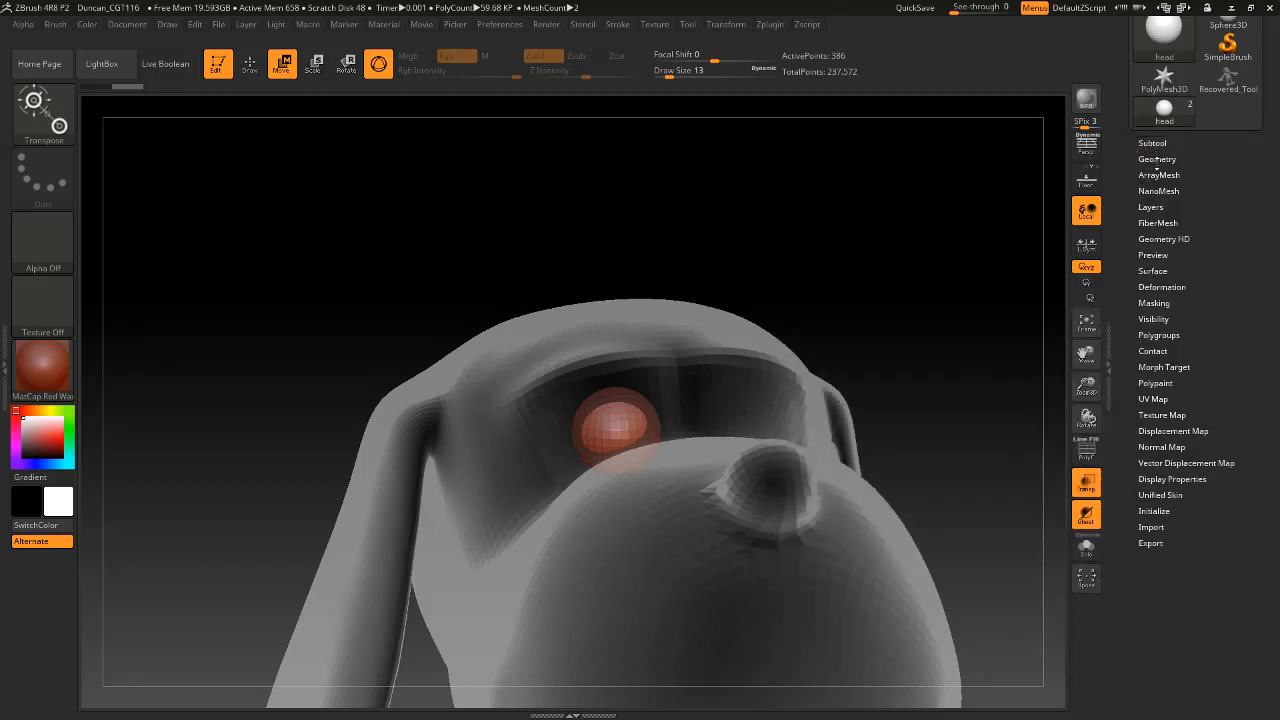
left_click(1157, 160)
left_click_drag(842, 246, 806, 170)
left_click(1088, 483)
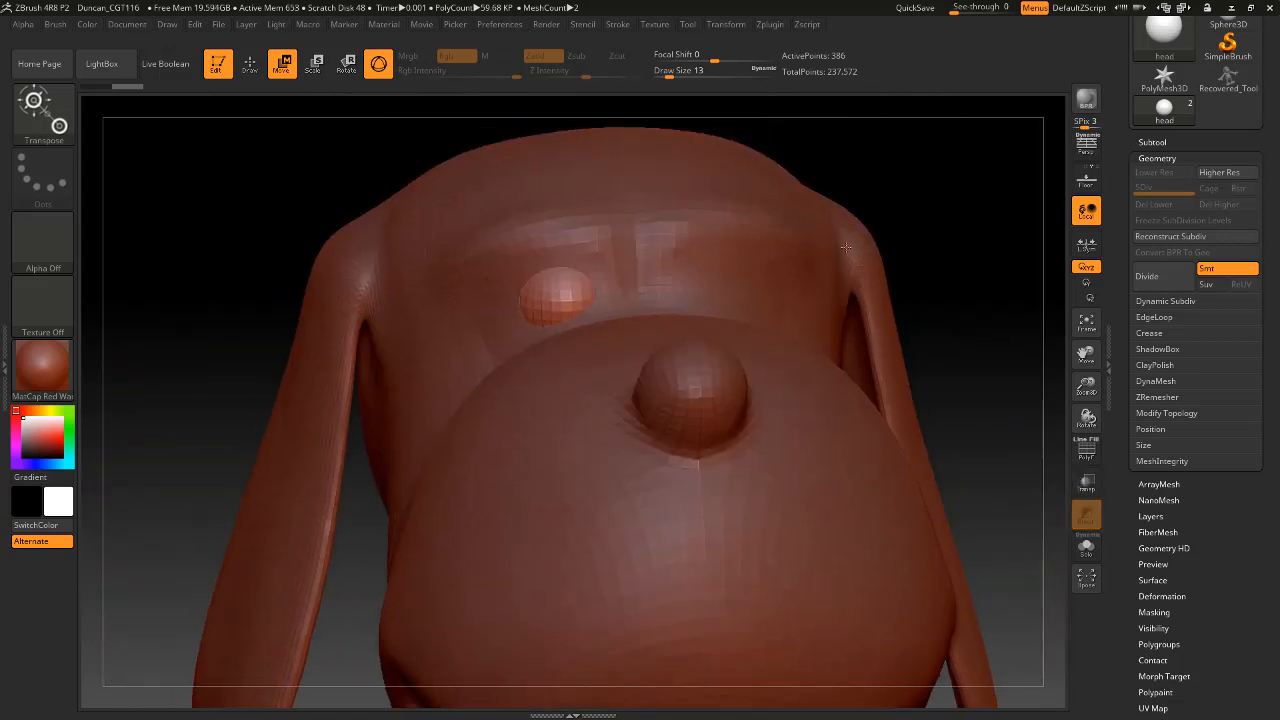
Make the dog body the active subtool and return to Draw mode with the Move brush at draw size 31.
left_click_drag(957, 216, 951, 256)
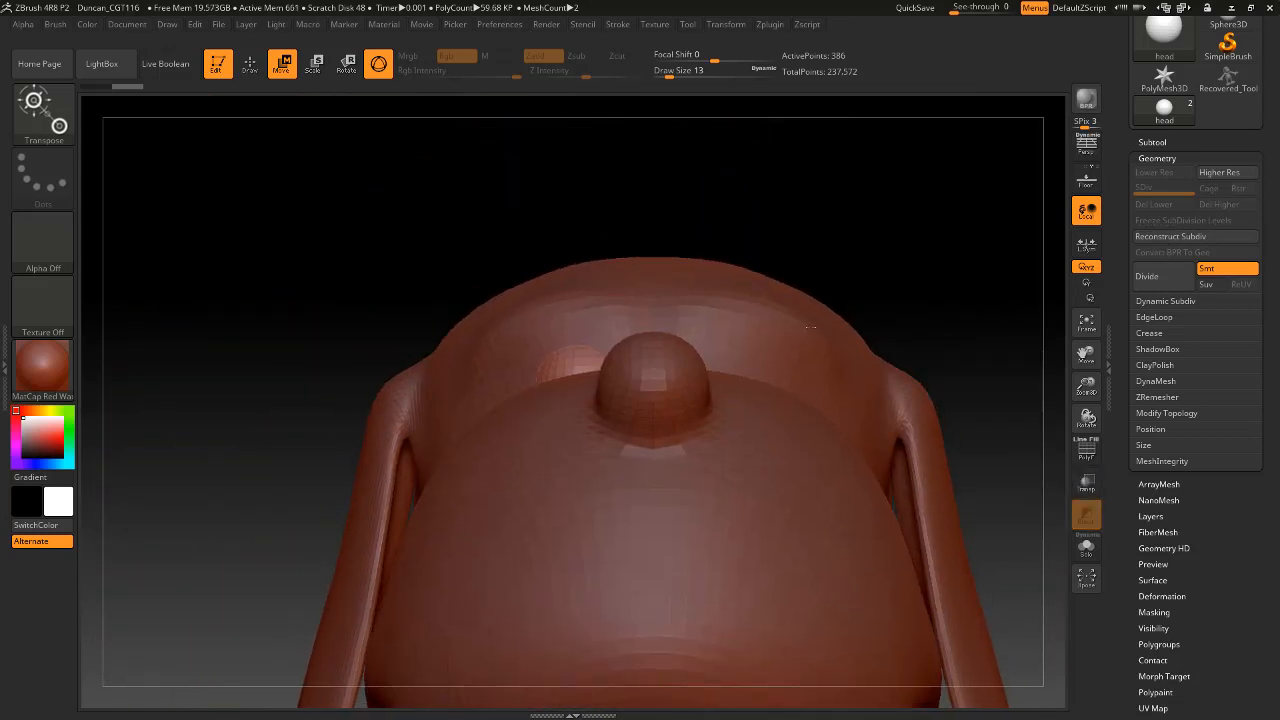
left_click(678, 345, "alt")
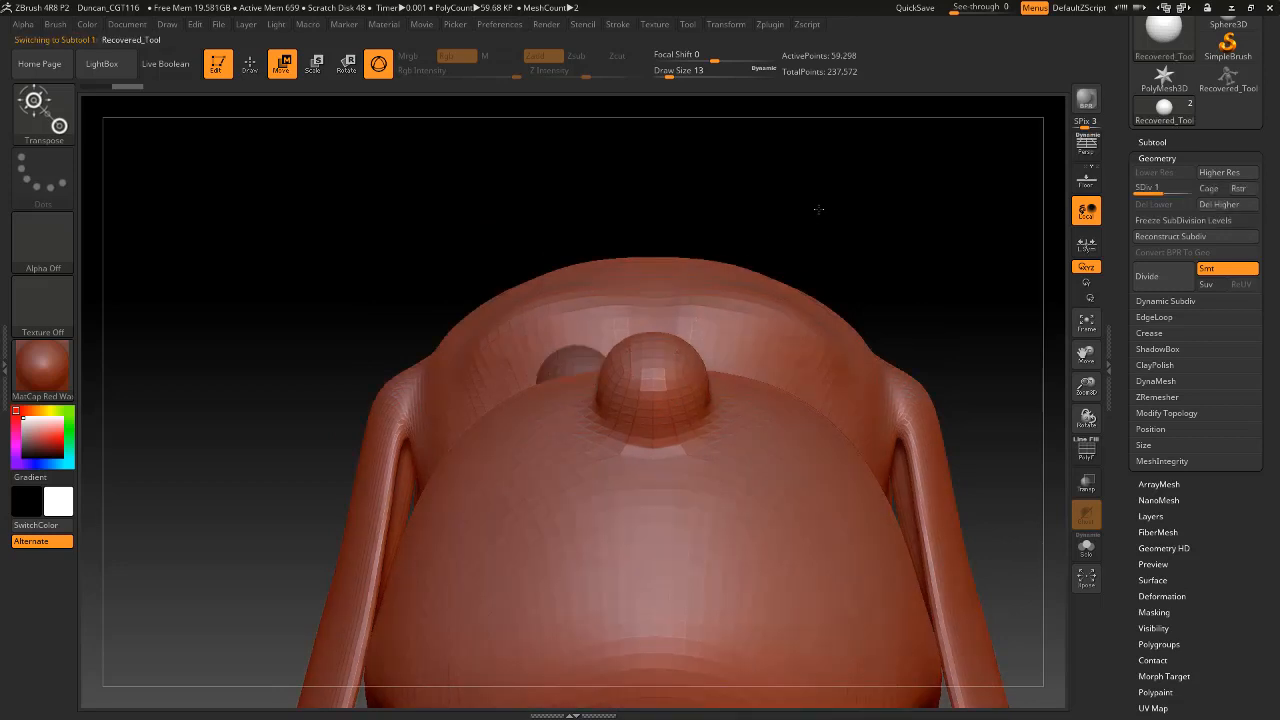
mouse_move(818, 209)
left_mouse_down()
mouse_move(837, 223)
mouse_move(697, 380)
left_mouse_up()
key("space")
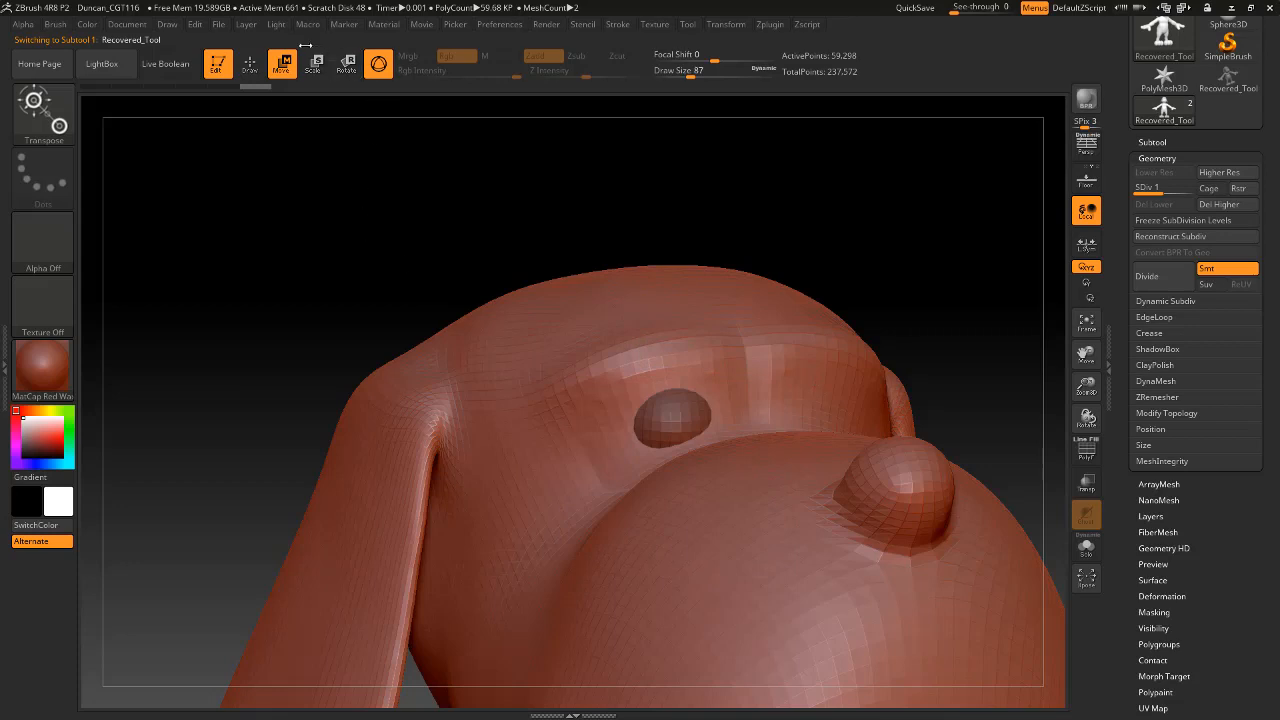
left_click(250, 63)
key("space")
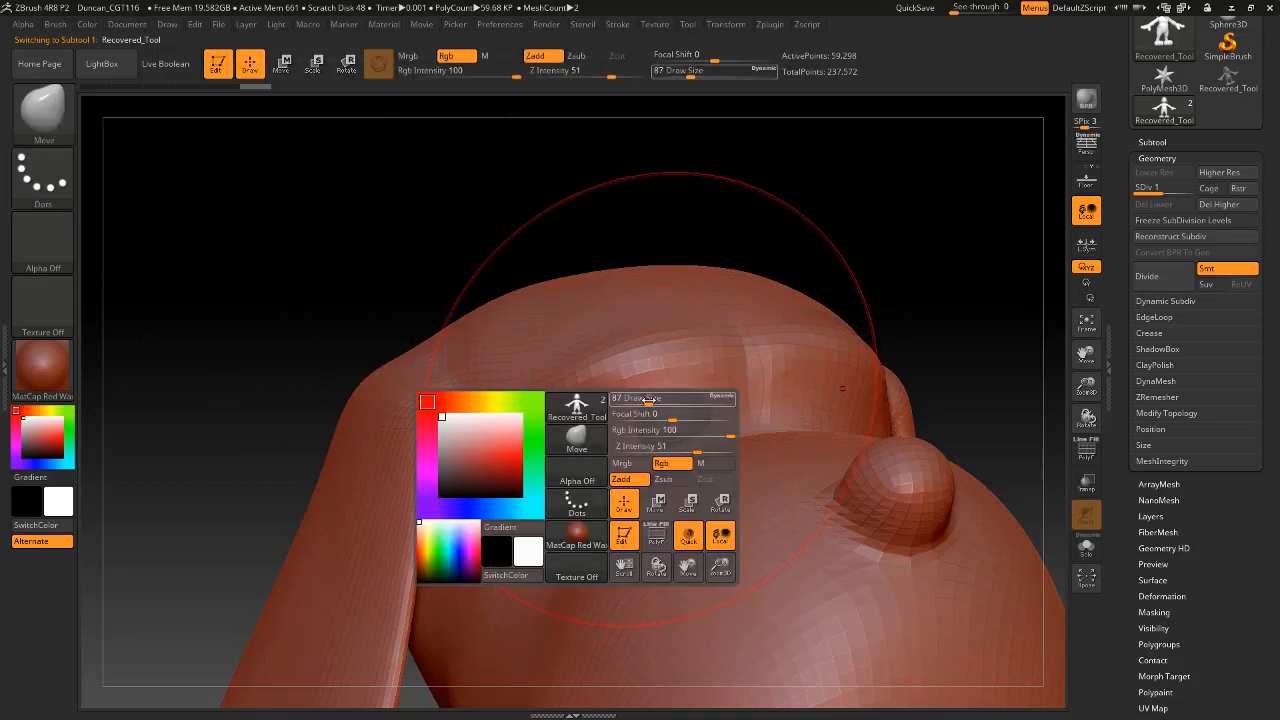
left_click_drag(648, 398, 630, 376)
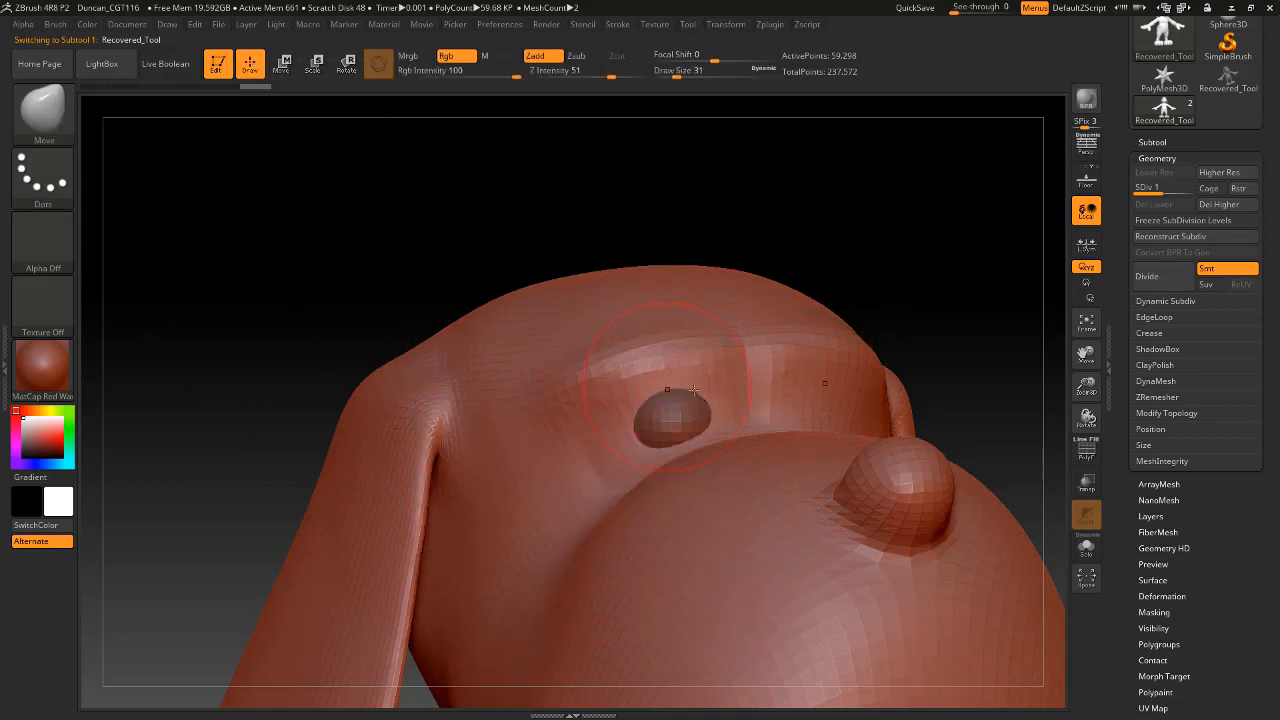
Pull the surrounding skin over the eye sphere with the Move brush, reducing the draw size to 17, and undo the last three strokes.
left_click_drag(768, 250, 672, 258)
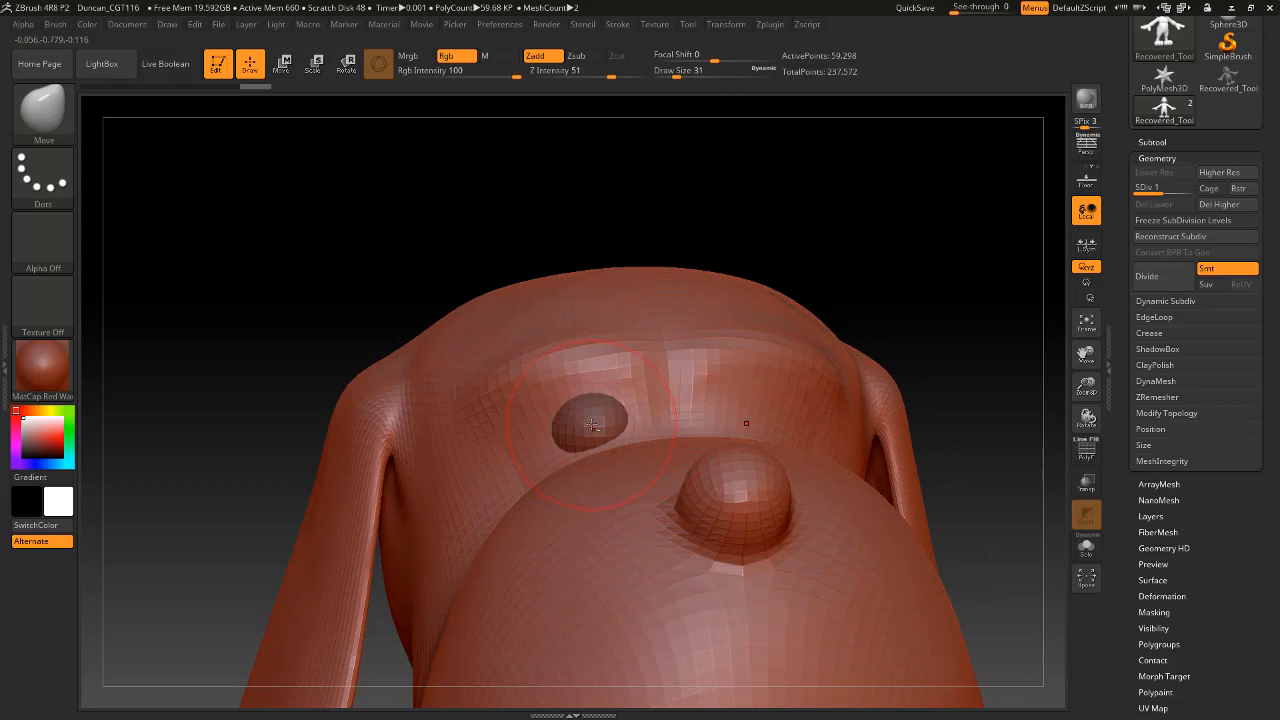
left_click_drag(591, 425, 599, 409)
key("space")
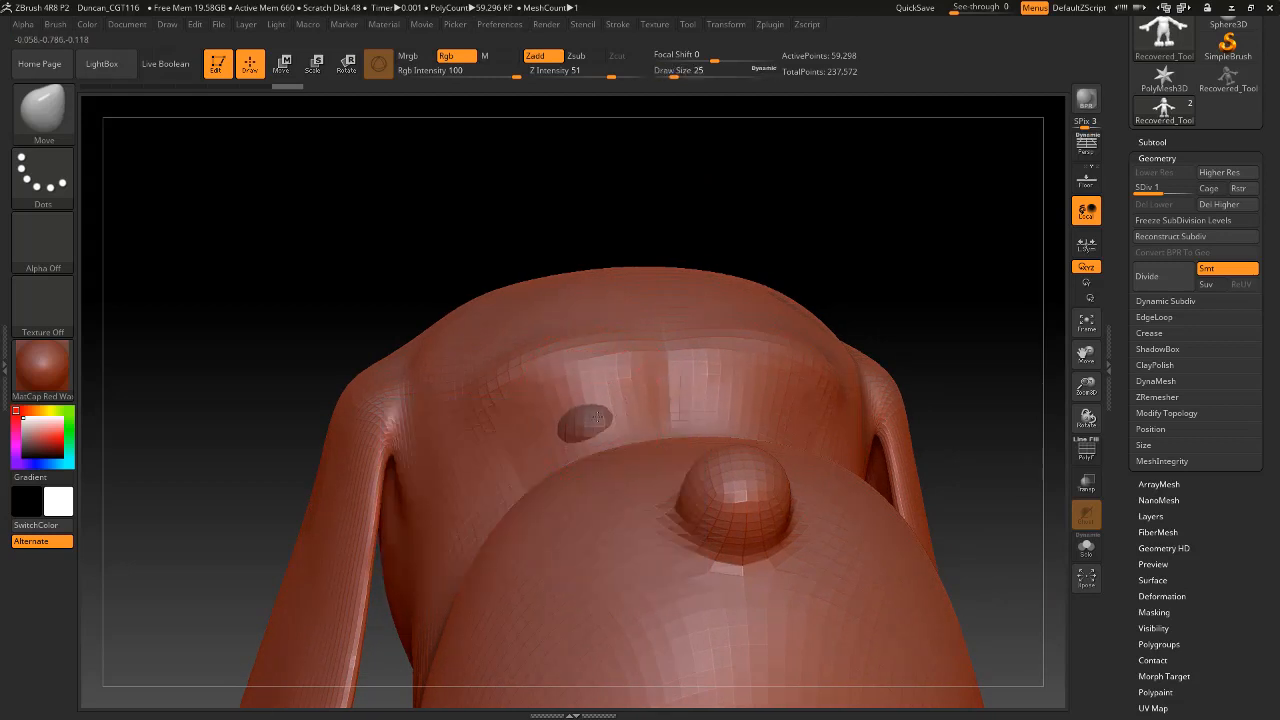
key("space")
mouse_move(602, 396)
left_mouse_down()
mouse_move(570, 427)
mouse_move(639, 412)
left_mouse_up()
left_click_drag(556, 448, 564, 414)
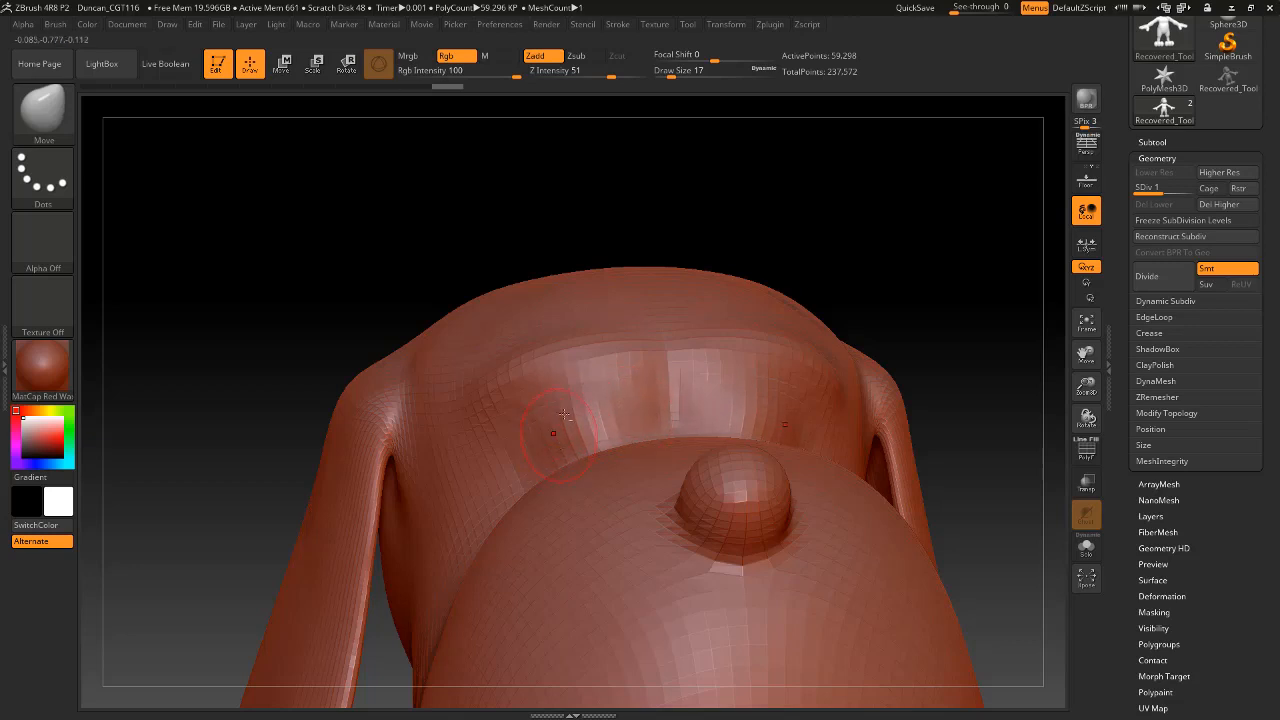
mouse_move(678, 253)
left_mouse_down()
mouse_move(723, 234)
mouse_move(751, 246)
mouse_move(685, 270)
left_mouse_up()
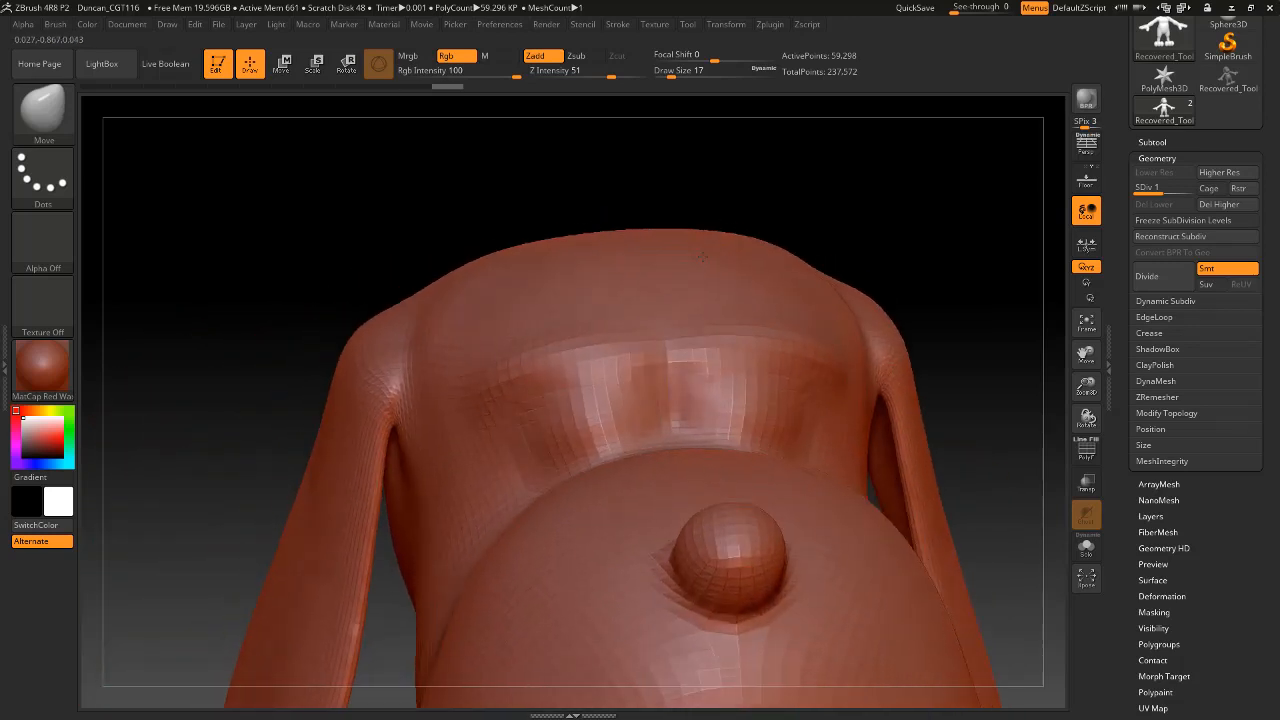
key("ctrl")
key("ctrl+z")
key("ctrl+z")
key("ctrl+z")
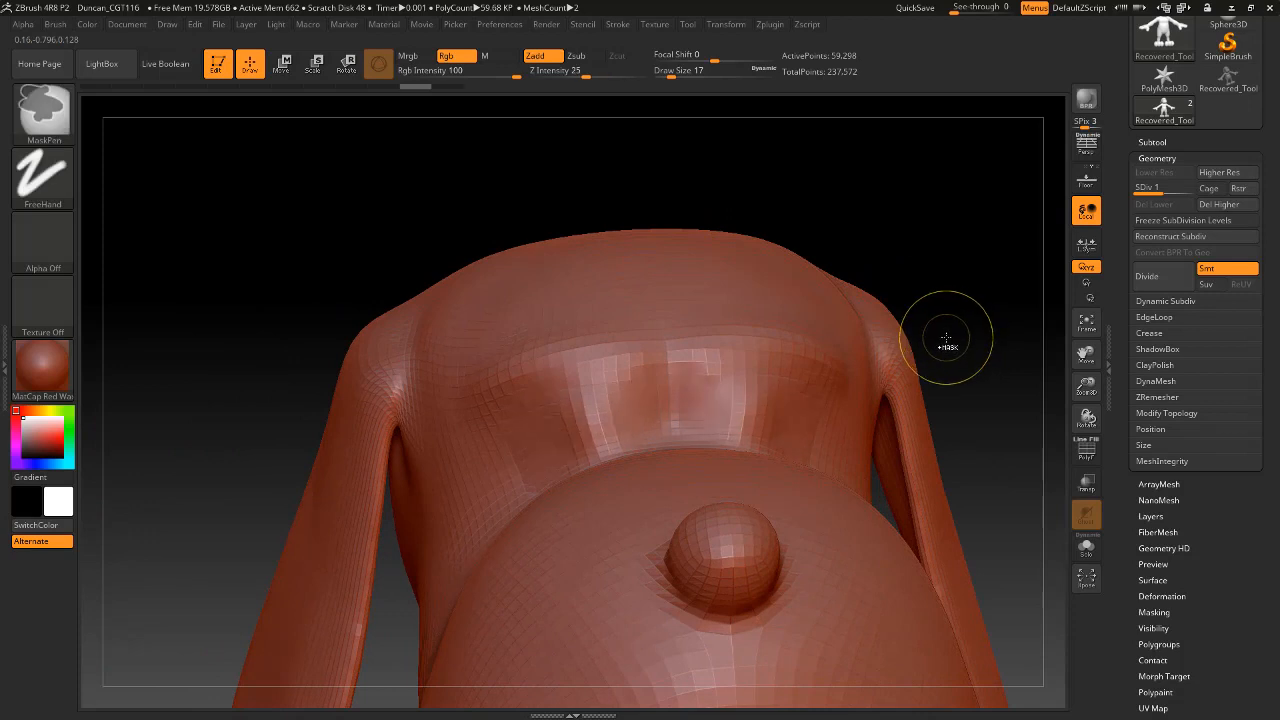
Make the eye sphere the active subtool and shift it along the X axis with the Transpose Move gizmo.
left_click(570, 430, "alt")
mouse_move(960, 257)
left_mouse_down("alt")
mouse_move(897, 226)
mouse_move(898, 319)
mouse_move(880, 263)
mouse_move(880, 349)
mouse_move(715, 249)
left_mouse_up("alt")
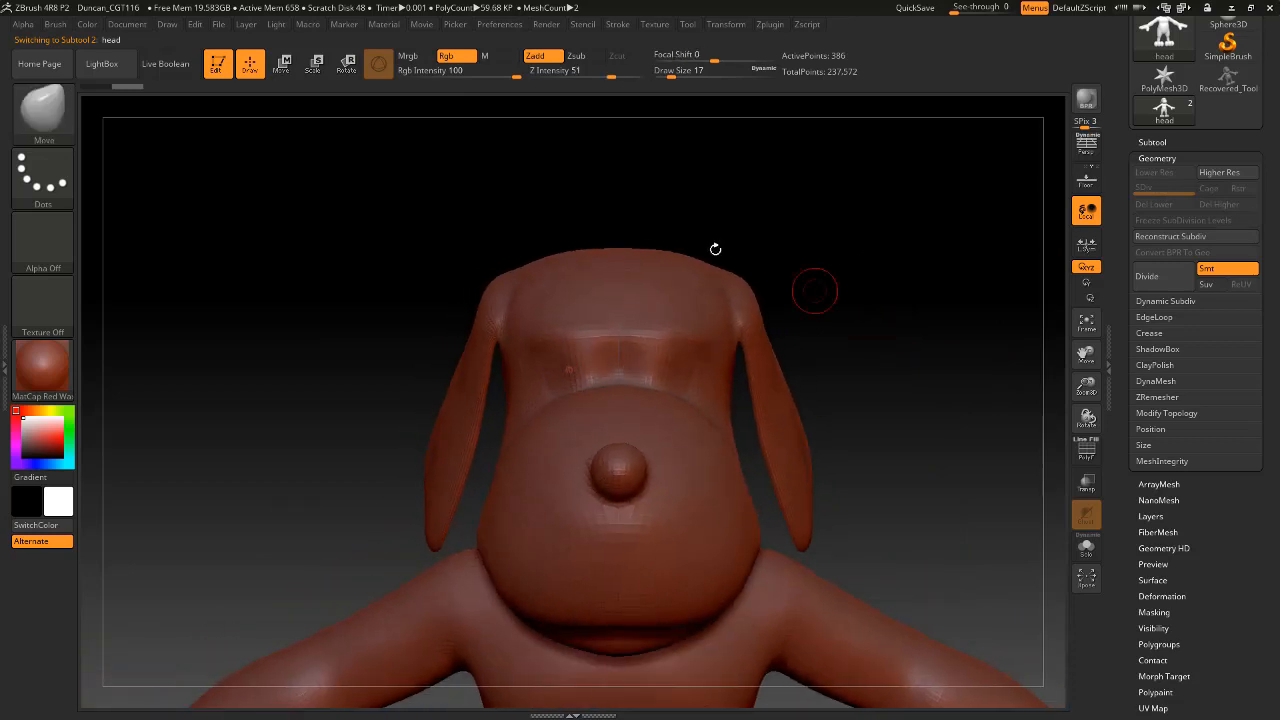
left_click(282, 63)
left_click_drag(903, 403, 816, 426)
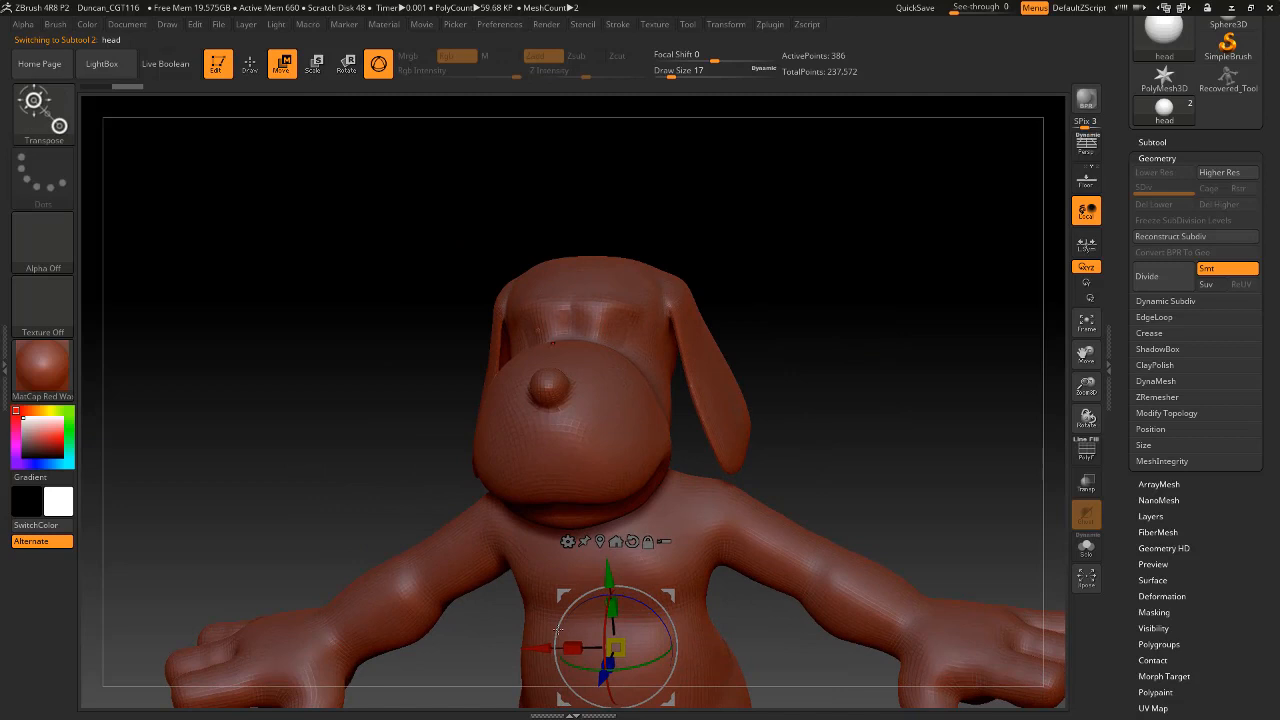
left_click_drag(540, 648, 536, 647)
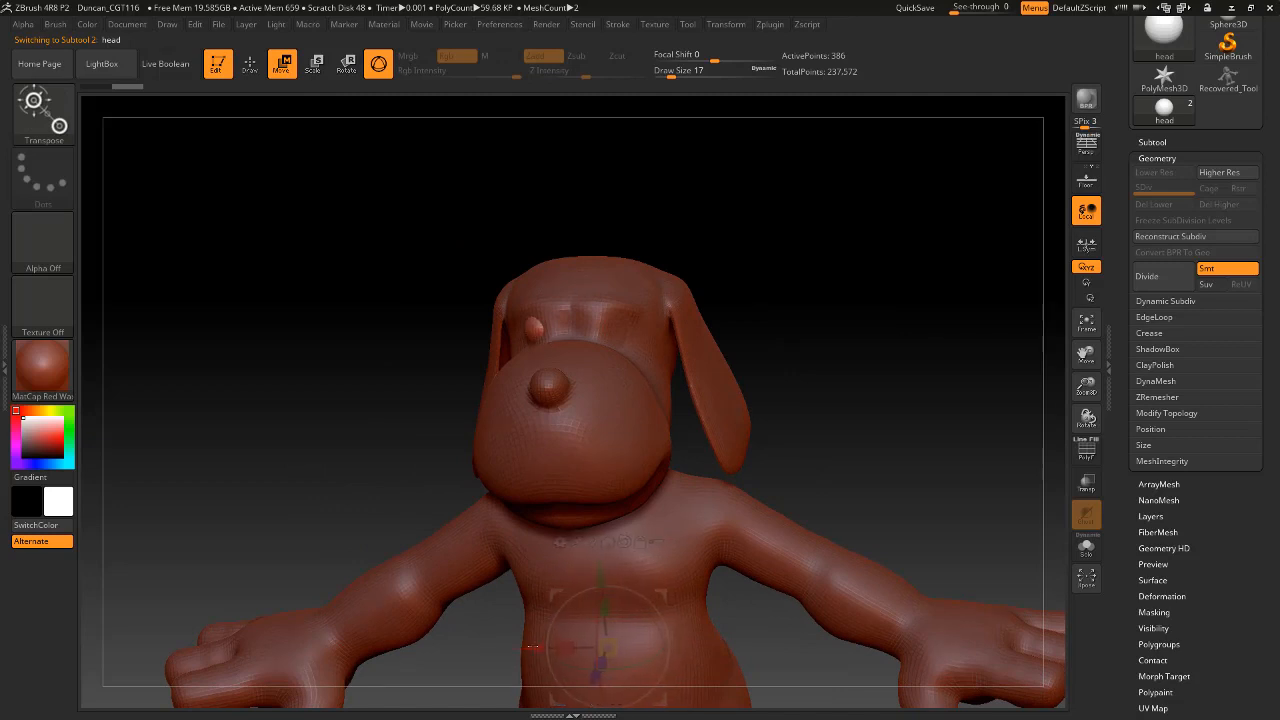
left_click_drag(826, 263, 837, 228)
left_click_drag(532, 648, 536, 644)
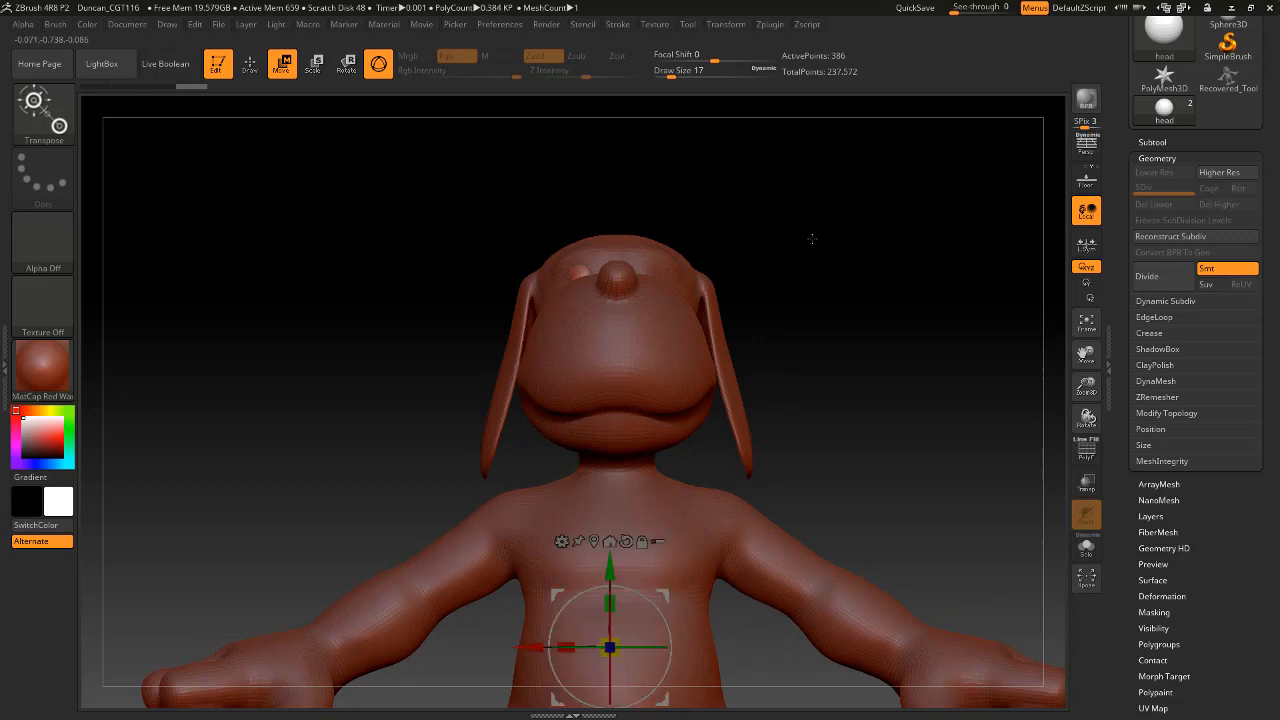
Turn on perspective for the viewport and return to Draw mode.
left_click_drag(812, 239, 940, 340)
left_click(1086, 146)
left_click(250, 63)
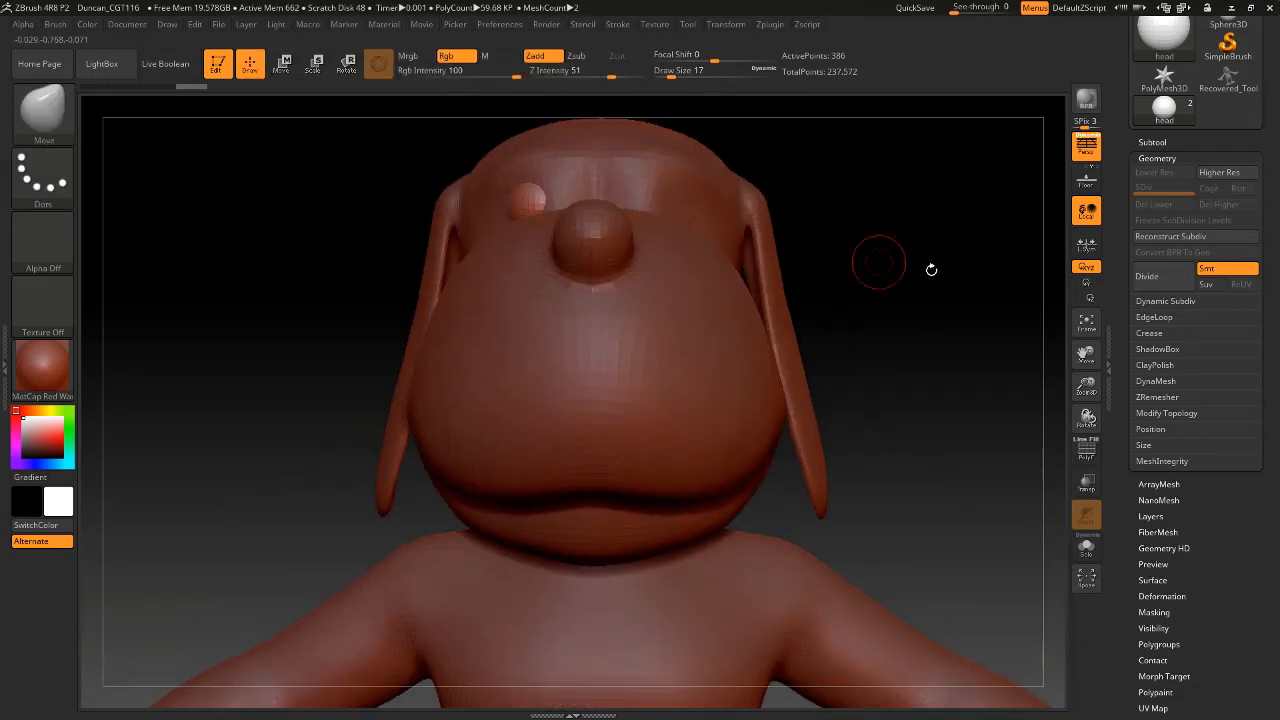
Reactivate the dog body and cover the eye sphere with eyelid skin using the Move brush at draw sizes 25 and 18, smoothing it.
left_click_drag(877, 263, 872, 328)
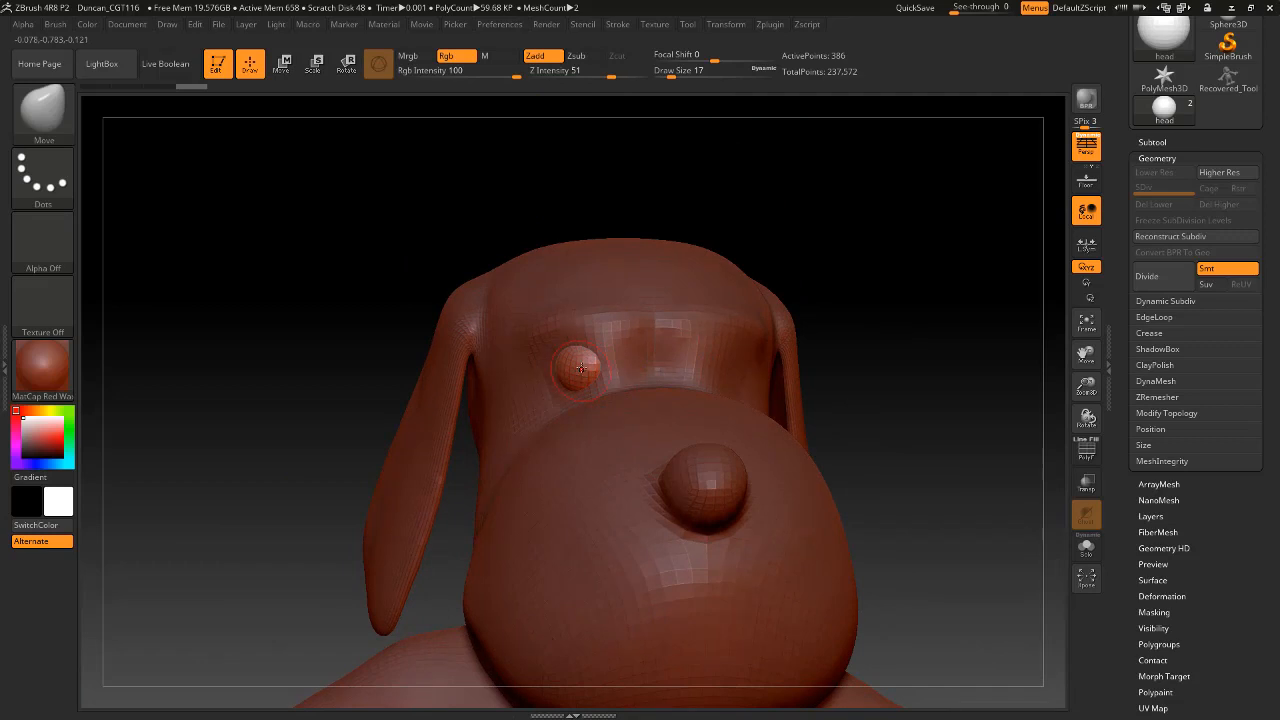
key("space")
left_click_drag(581, 368, 587, 361)
left_click(629, 461, "alt")
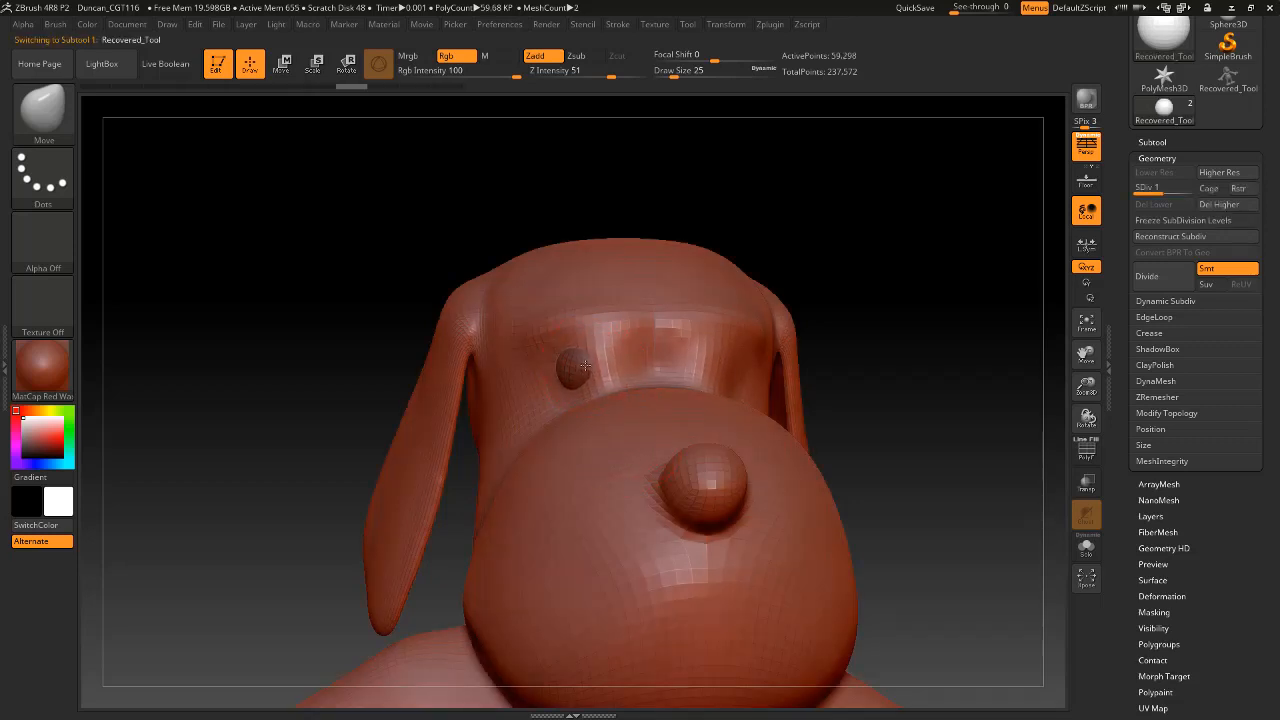
key("space")
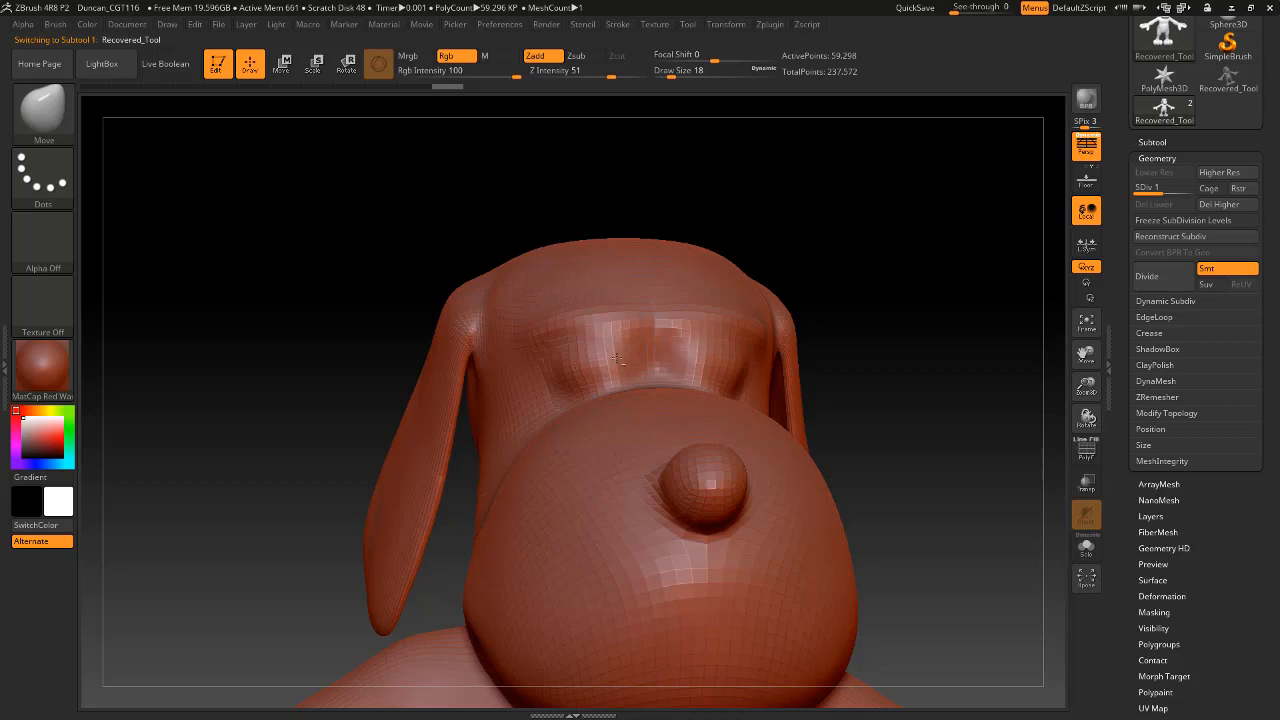
key("shift")
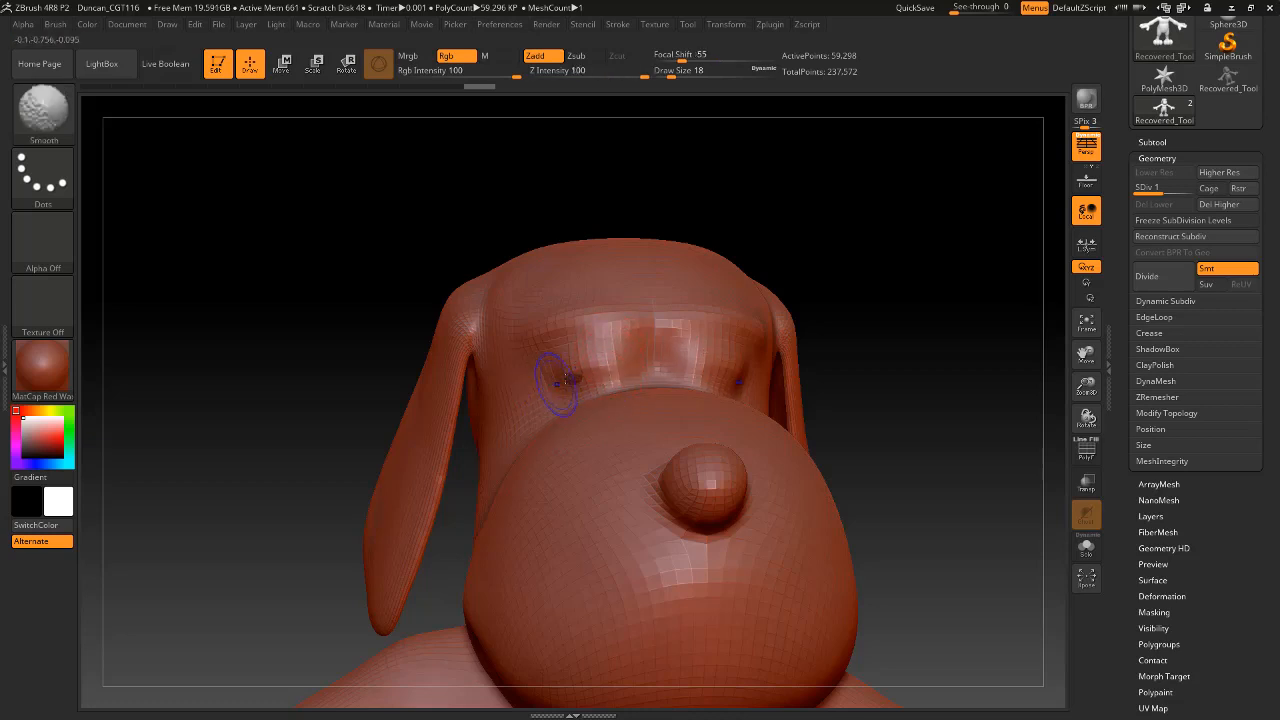
Lower the Smooth brush's Z intensity, then smooth and reshape the bulging eyelid and its outer corner.
mouse_move(709, 217)
left_mouse_down()
mouse_move(786, 171)
mouse_move(797, 185)
mouse_move(737, 203)
mouse_move(820, 188)
mouse_move(837, 223)
left_mouse_up()
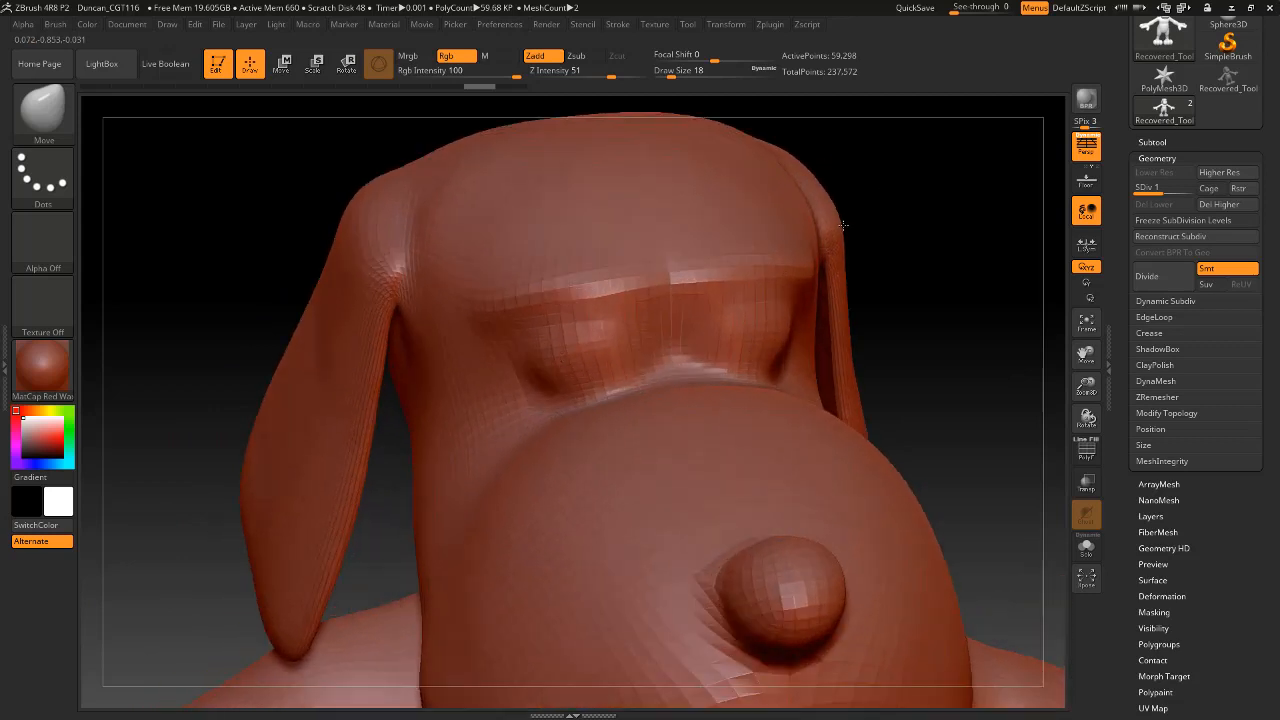
key("shift")
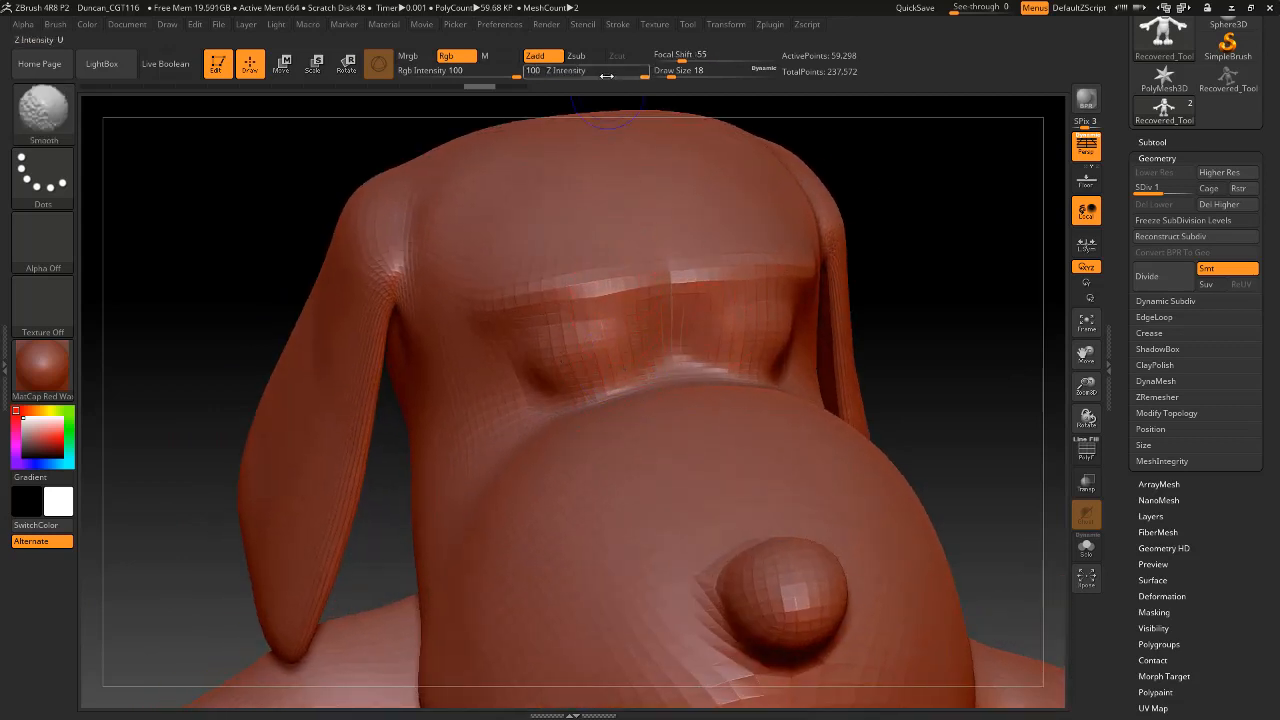
left_click_drag(602, 75, 592, 75, "shift")
mouse_move(618, 392)
left_mouse_down("shift")
mouse_move(556, 362)
mouse_move(575, 364)
mouse_move(546, 365)
left_mouse_up("shift")
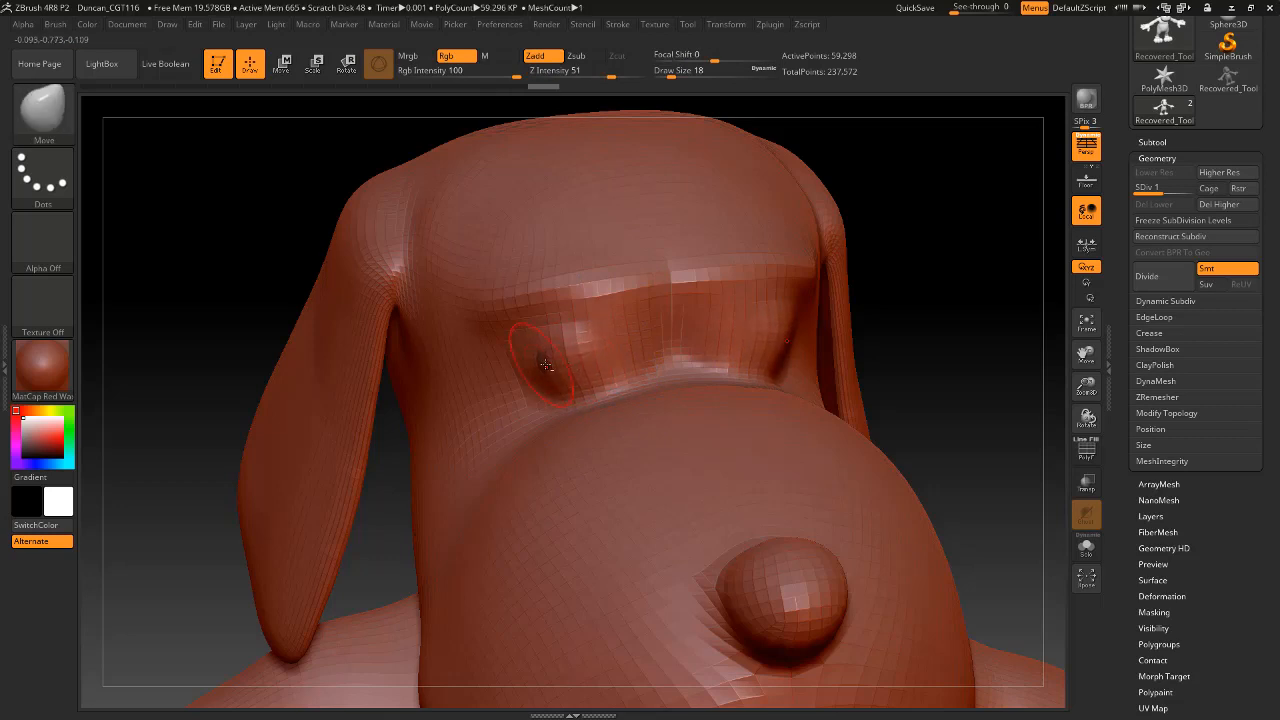
left_click_drag(619, 347, 622, 346)
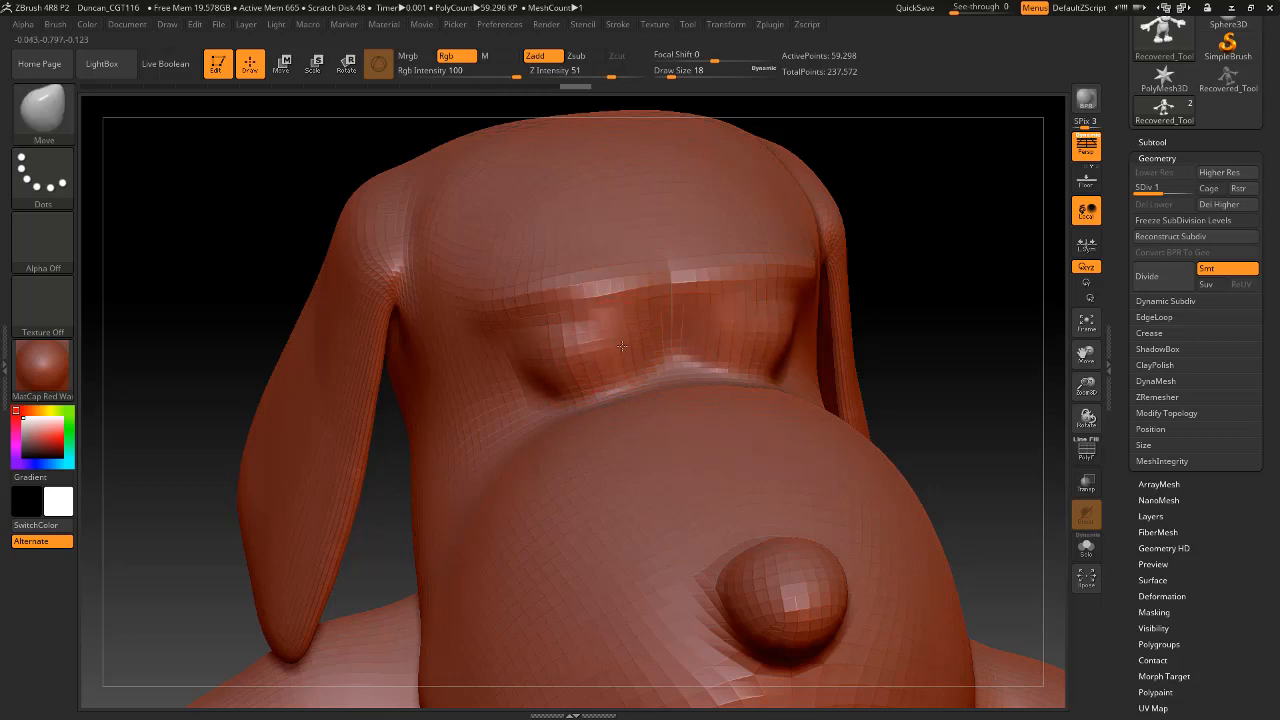
Switch from the Move brush to the Standard brush for sculpting the eyelids.
mouse_move(957, 214)
left_mouse_down()
mouse_move(960, 197)
mouse_move(969, 214)
mouse_move(598, 207)
left_mouse_up()
left_click(60, 118)
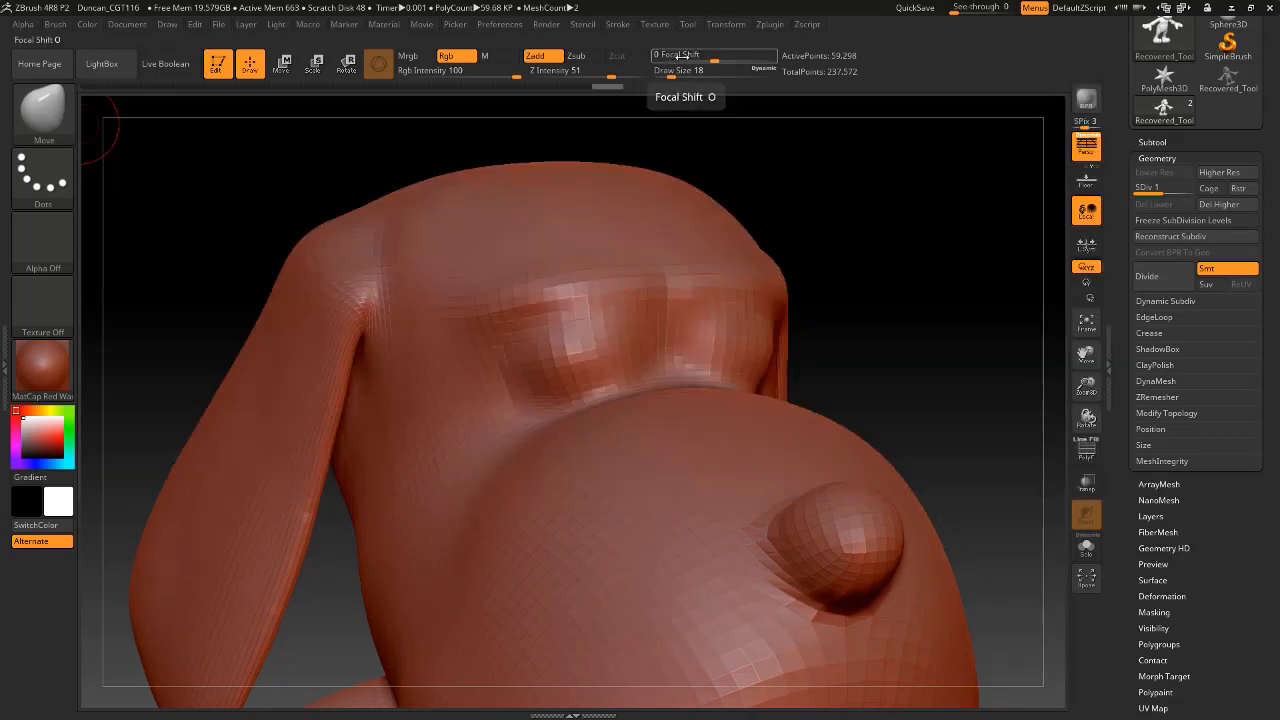
mouse_move(894, 286)
left_mouse_down()
mouse_move(953, 259)
mouse_move(843, 180)
mouse_move(826, 186)
mouse_move(869, 187)
mouse_move(780, 185)
left_mouse_up()
left_click(43, 108)
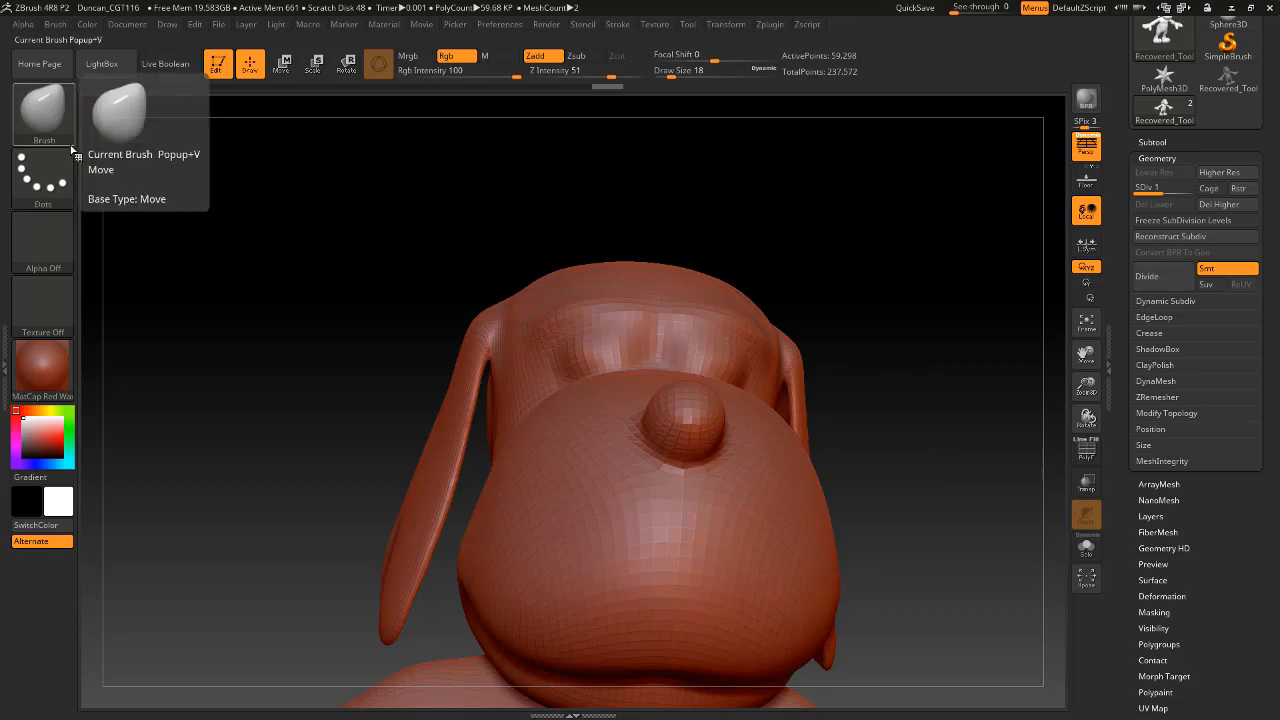
left_click(62, 135)
left_click(452, 125)
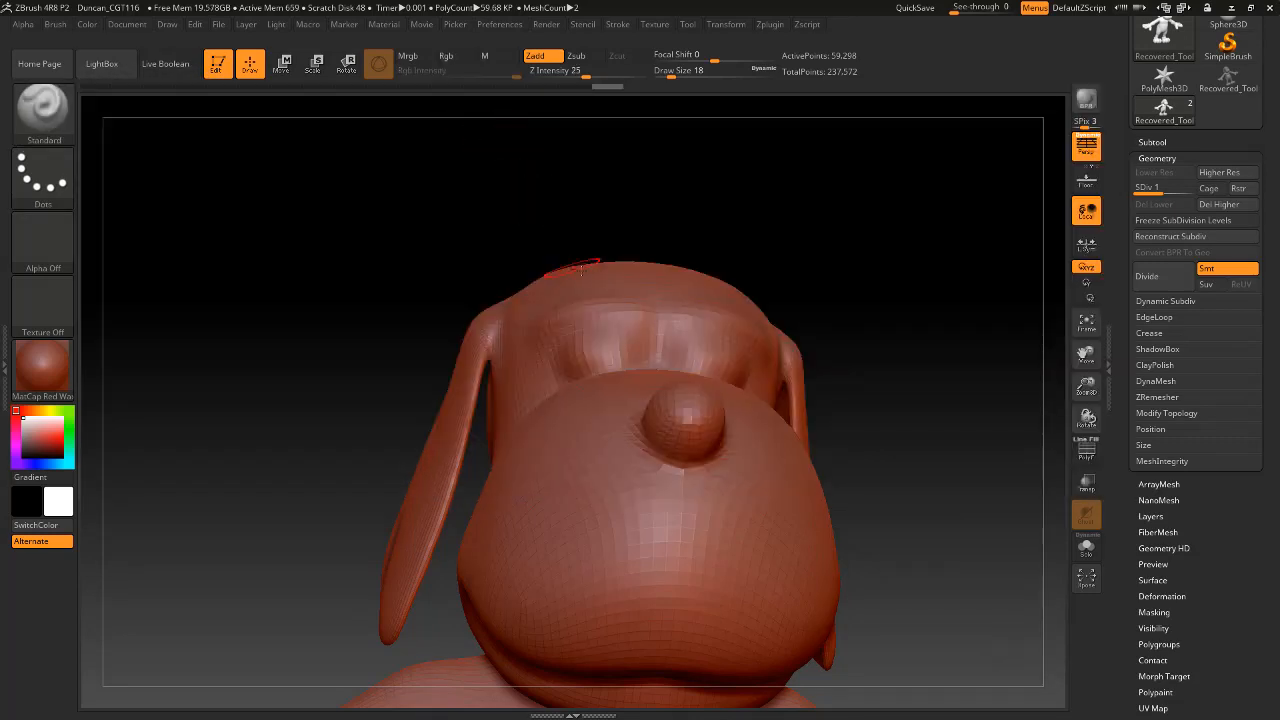
Sculpt a crease between the brow and upper eyelid with the Standard brush at draw size 18 and Z intensity 25.
left_click_drag(577, 220, 601, 317)
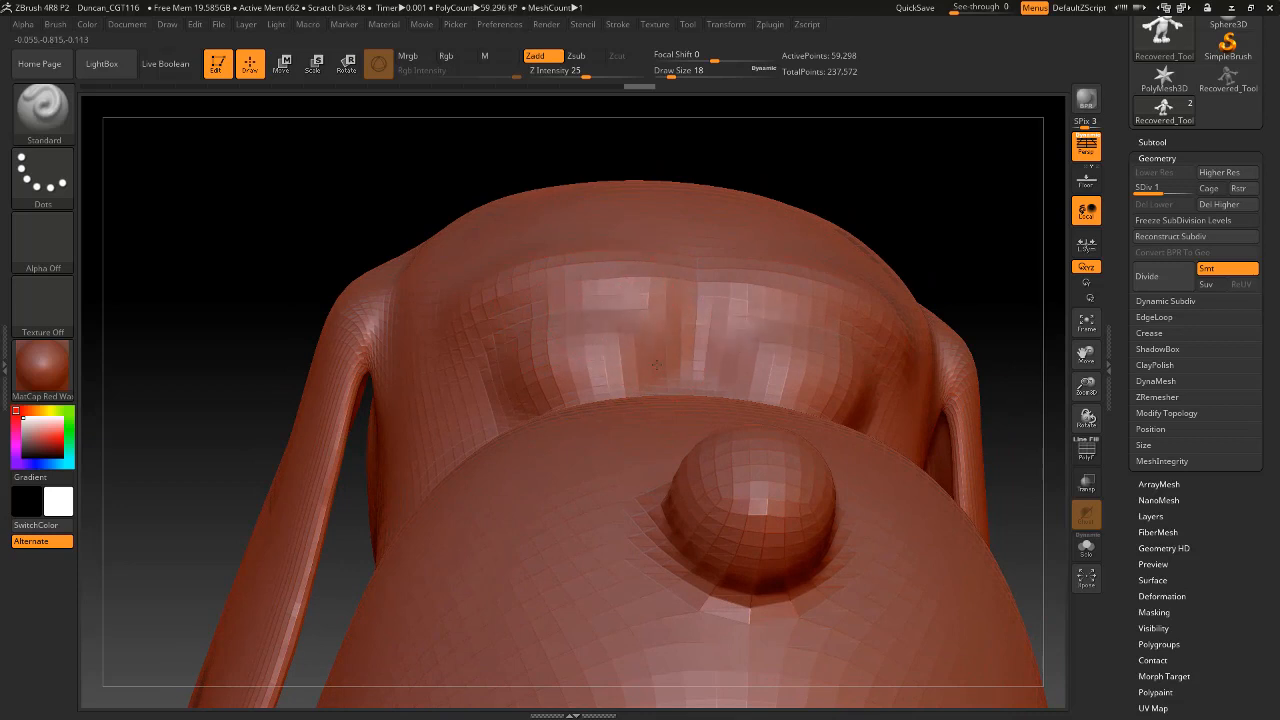
mouse_move(625, 334)
left_mouse_down("shift")
mouse_move(652, 344)
mouse_move(631, 346)
mouse_move(608, 296)
left_mouse_up("shift")
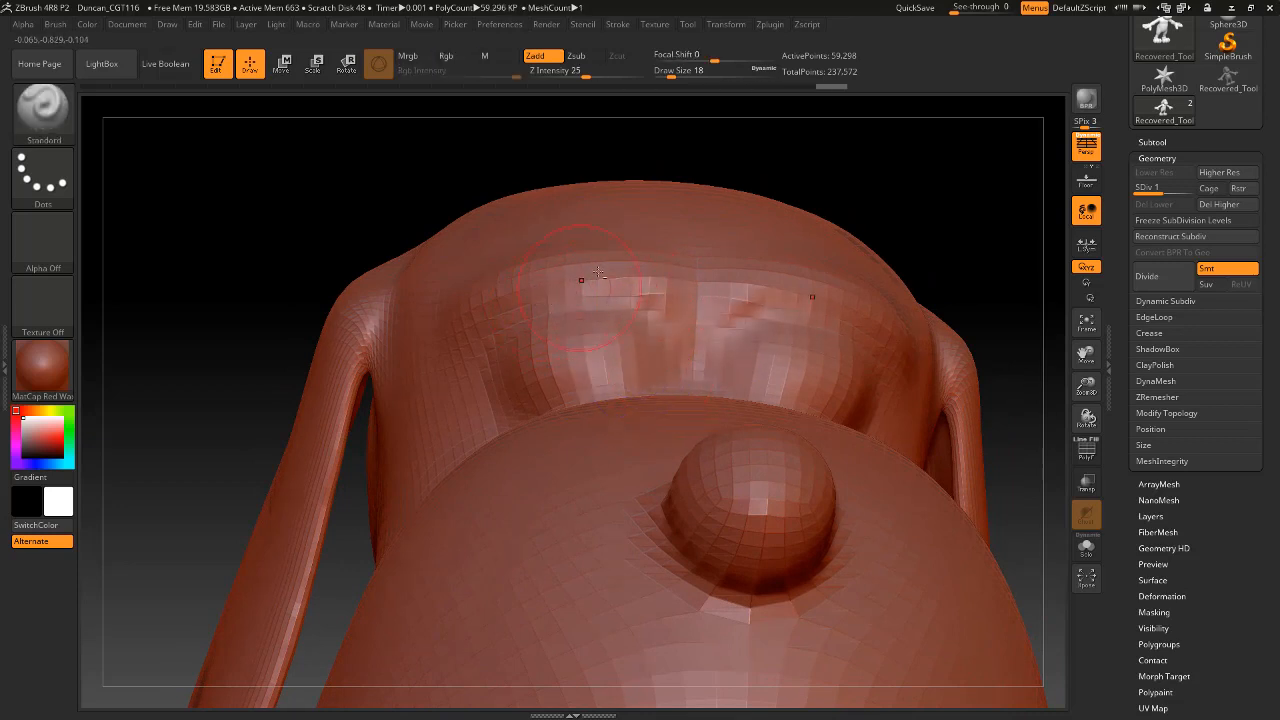
left_click_drag(903, 171, 690, 260)
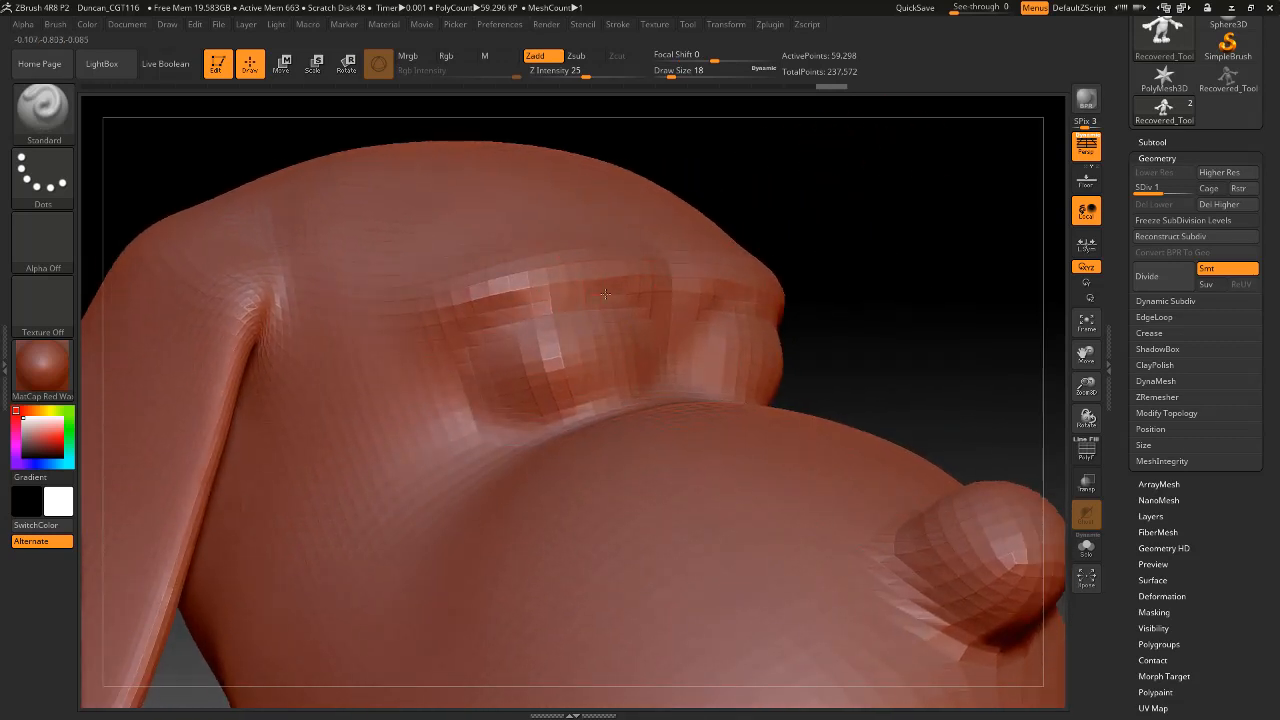
mouse_move(605, 294)
left_mouse_down()
mouse_move(604, 278)
mouse_move(778, 282)
left_mouse_up()
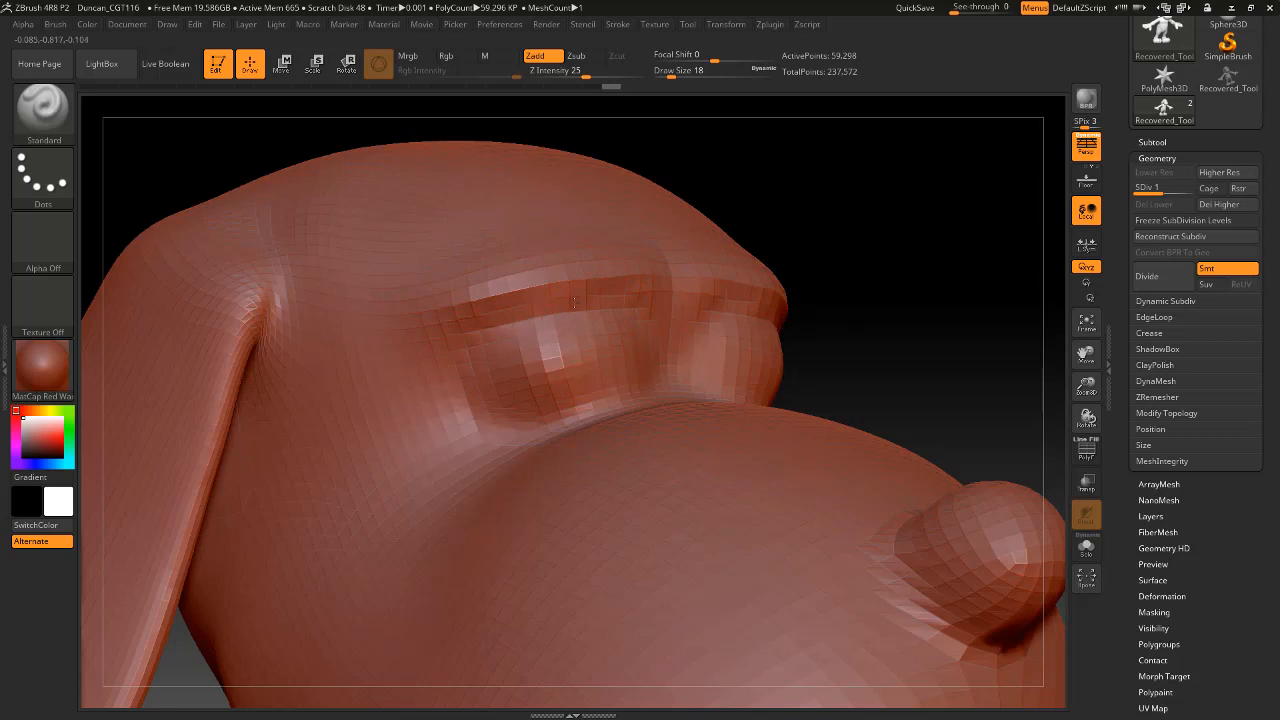
Smooth the bridge between the two closed eyes and the inner ends of the eyelid creases at draw size 18.
left_click_drag(808, 208, 680, 230)
mouse_move(640, 337)
left_mouse_down("shift")
mouse_move(657, 366)
mouse_move(665, 352)
left_mouse_up("shift")
mouse_move(524, 326)
left_mouse_down("shift")
mouse_move(580, 317)
mouse_move(680, 331)
left_mouse_up("shift")
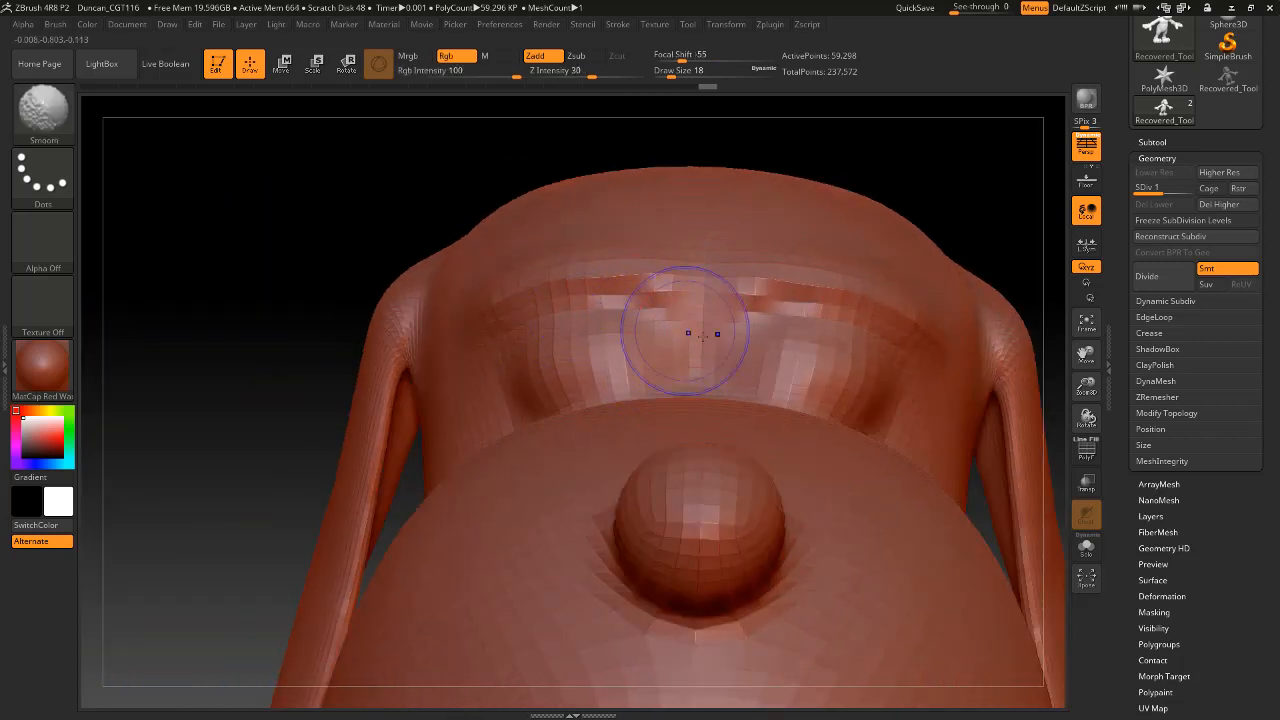
mouse_move(895, 186)
left_mouse_down()
mouse_move(915, 219)
mouse_move(955, 204)
mouse_move(922, 200)
left_mouse_up()
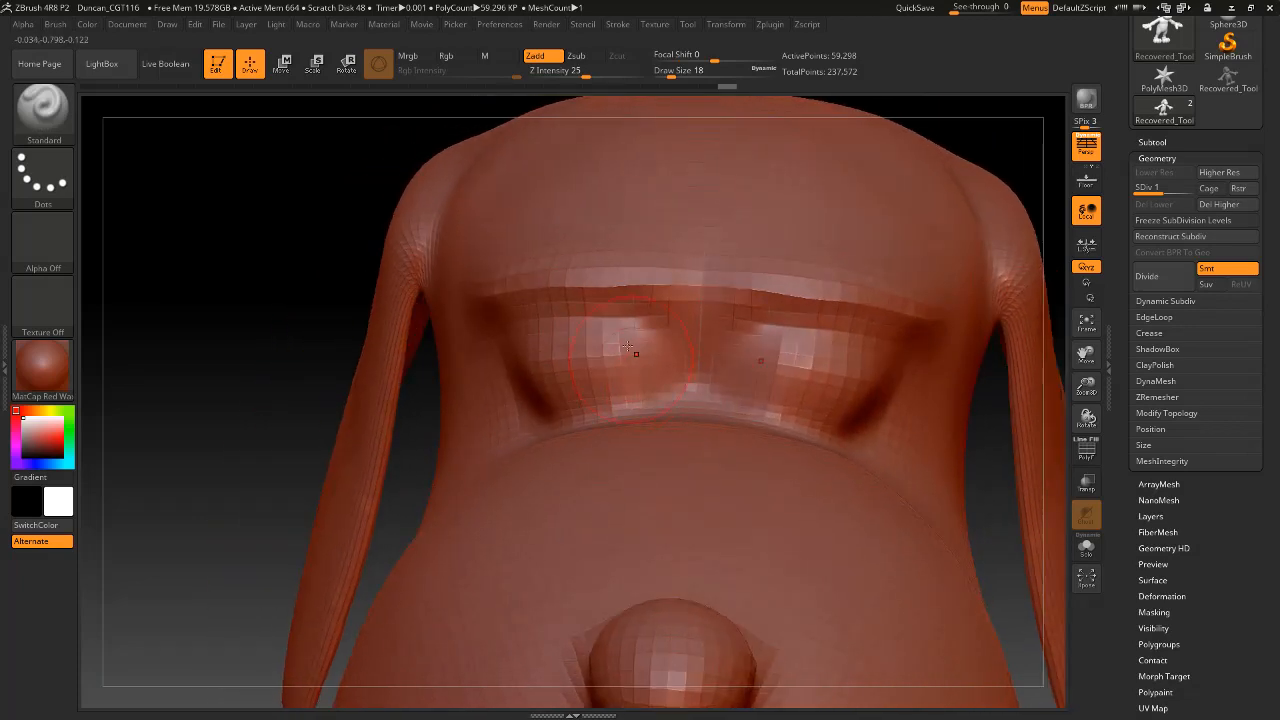
mouse_move(637, 351)
left_mouse_down("shift")
mouse_move(648, 366)
mouse_move(634, 356)
left_mouse_up("shift")
Switch to the Move brush and reshape the inner part of the closed eyelids at draw size 18.
key("b")
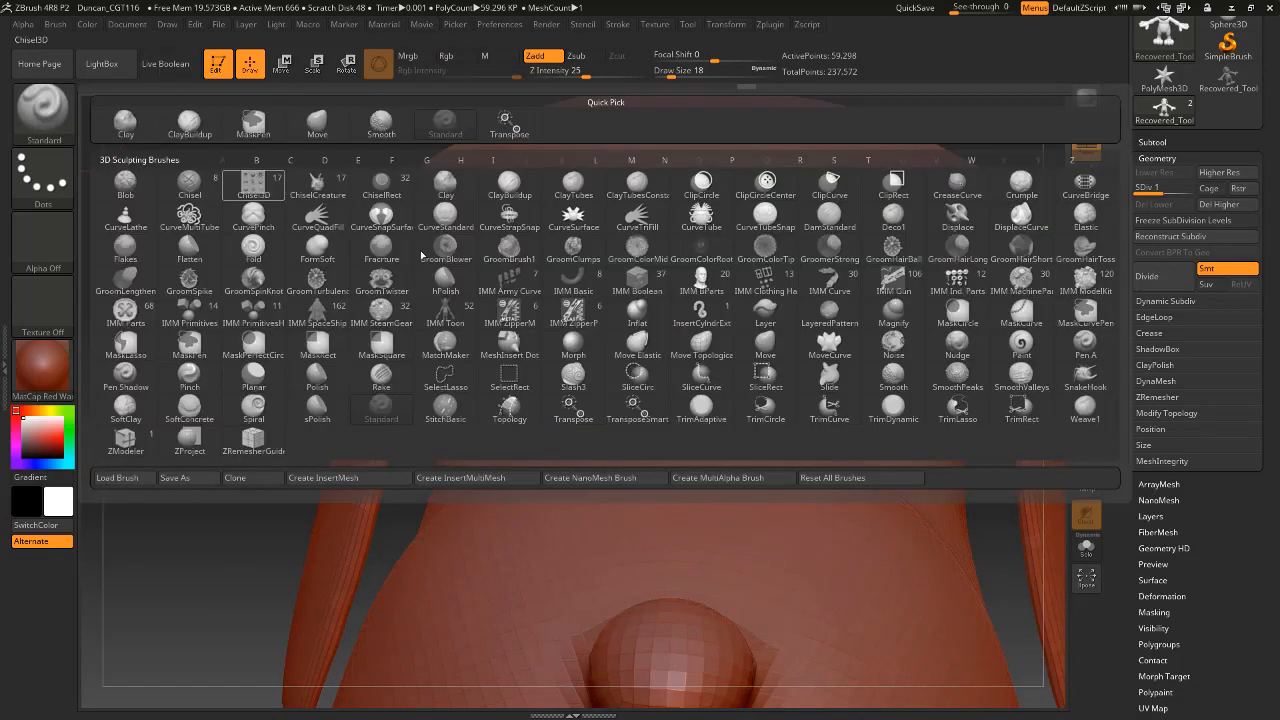
key("m")
key("v")
left_click_drag(642, 360, 600, 395)
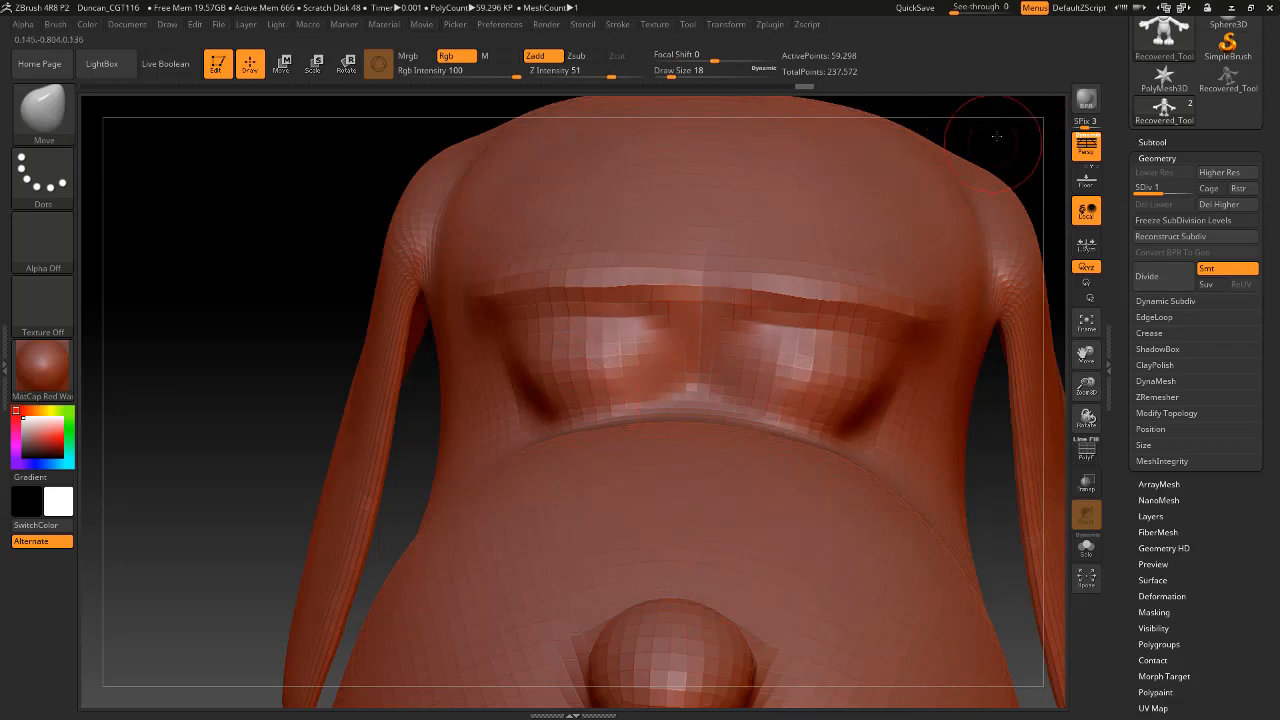
mouse_move(996, 135)
left_mouse_down()
mouse_move(634, 278)
mouse_move(600, 275)
left_mouse_up()
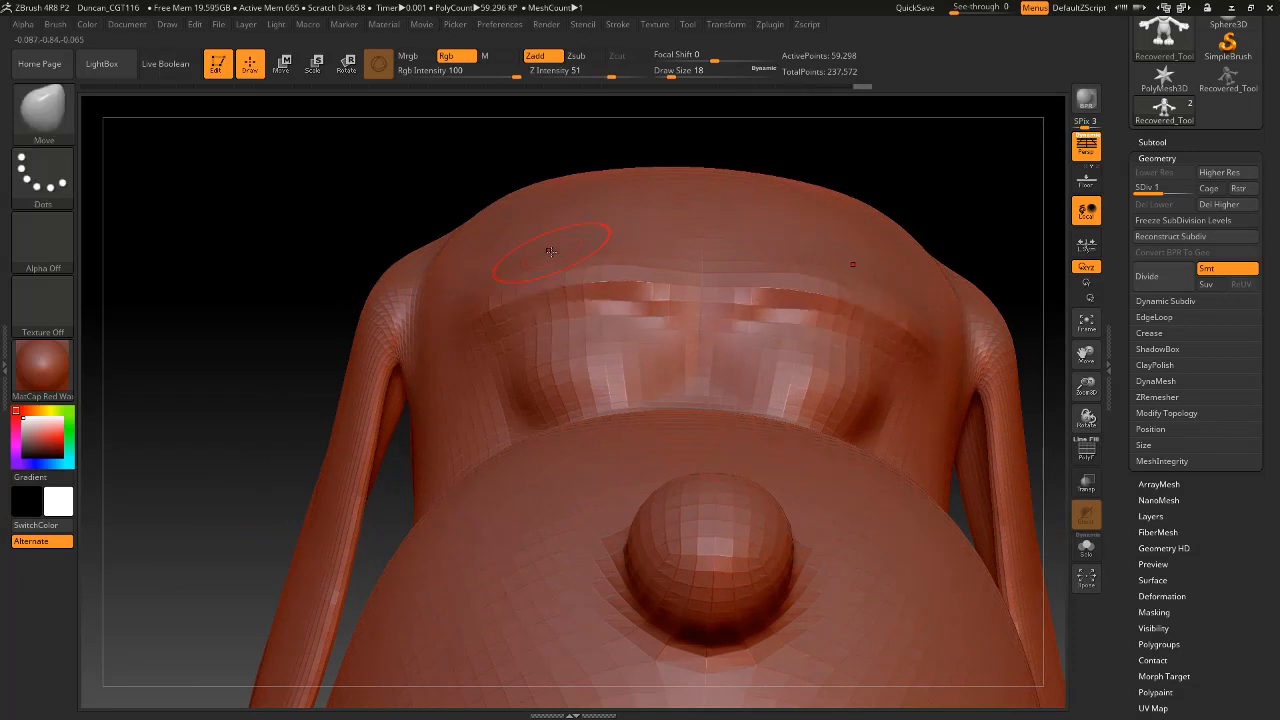
Try to raise the middle of the brows with the Move brush at draw size 39, and undo it.
key("space")
mouse_move(552, 252)
left_mouse_down()
mouse_move(549, 226)
mouse_move(554, 342)
mouse_move(549, 187)
mouse_move(553, 318)
mouse_move(542, 232)
mouse_move(553, 300)
mouse_move(565, 232)
left_mouse_up()
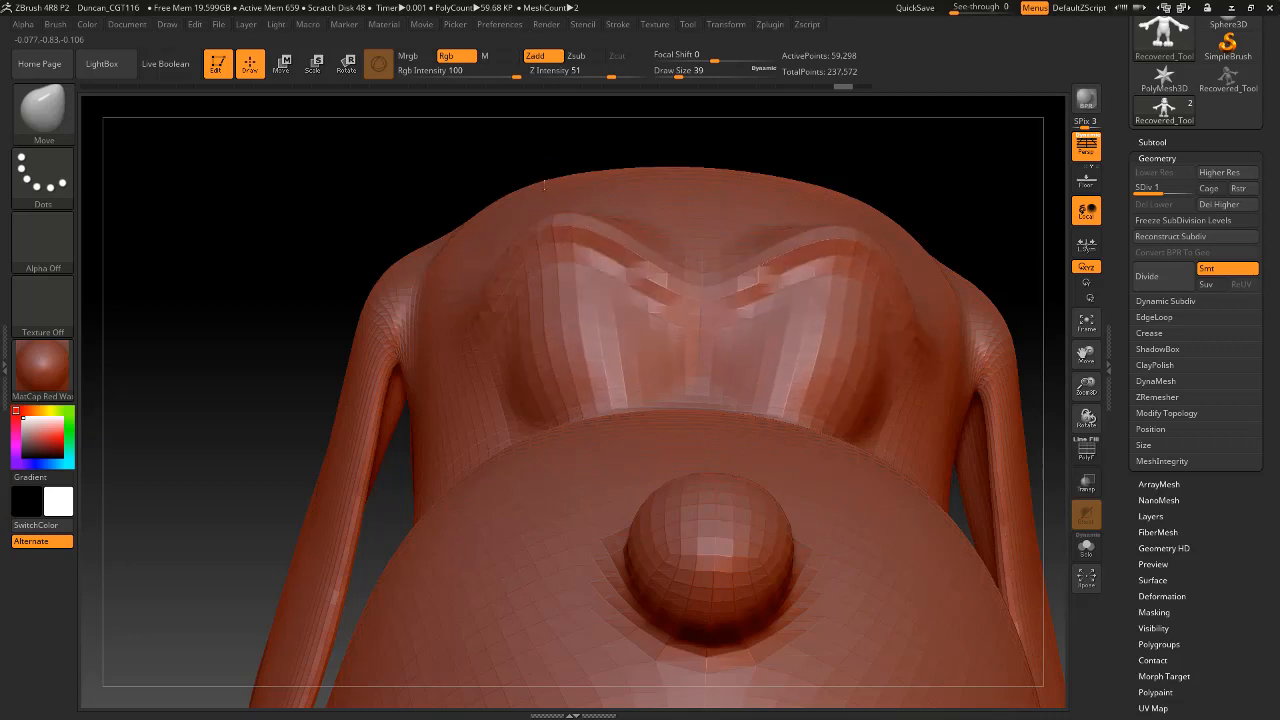
key("ctrl+z")
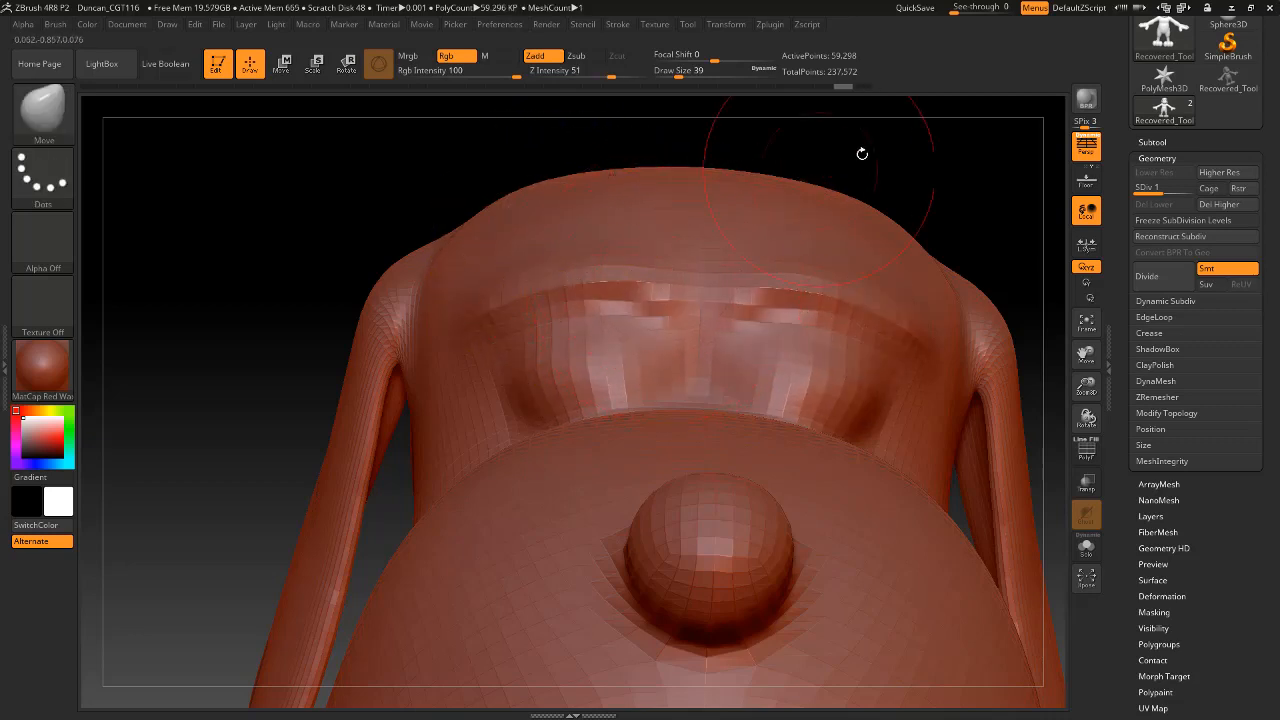
Reshape the brow ridge above the eyelids with the Move brush at draw size 17.
mouse_move(857, 151)
left_mouse_down()
mouse_move(920, 171)
mouse_move(815, 171)
left_mouse_up()
key("space")
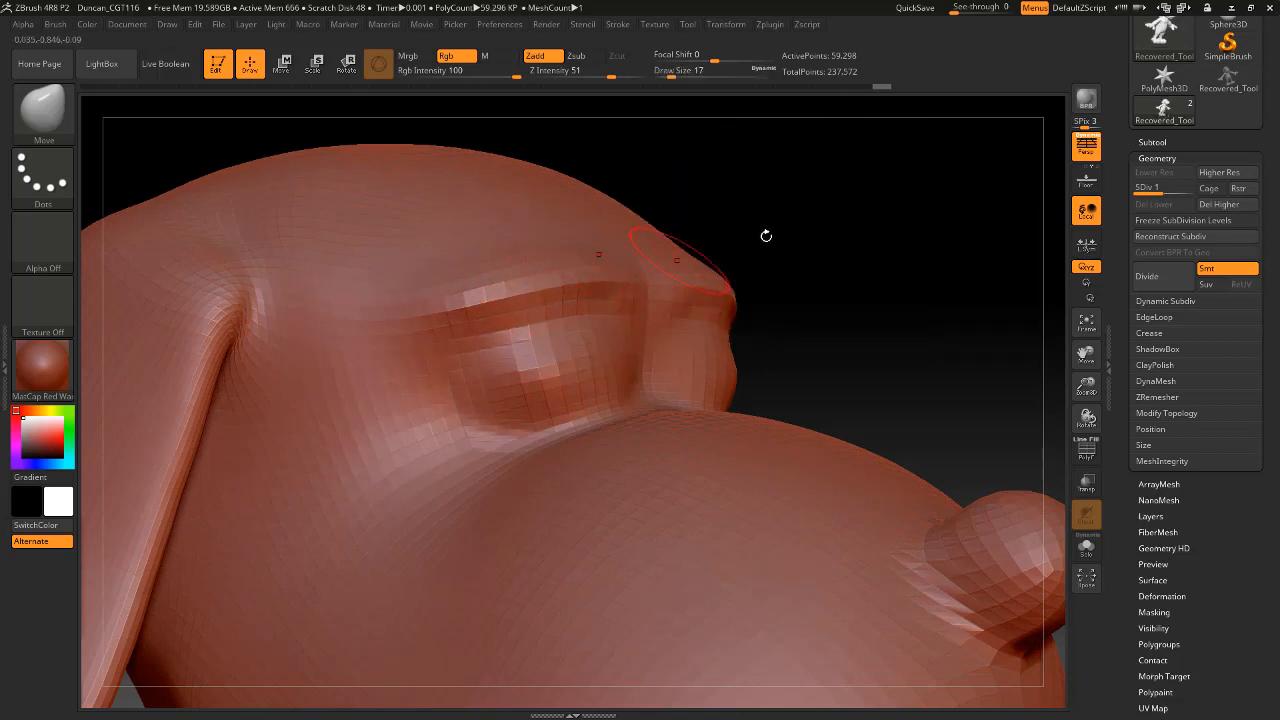
left_click_drag(766, 236, 622, 270)
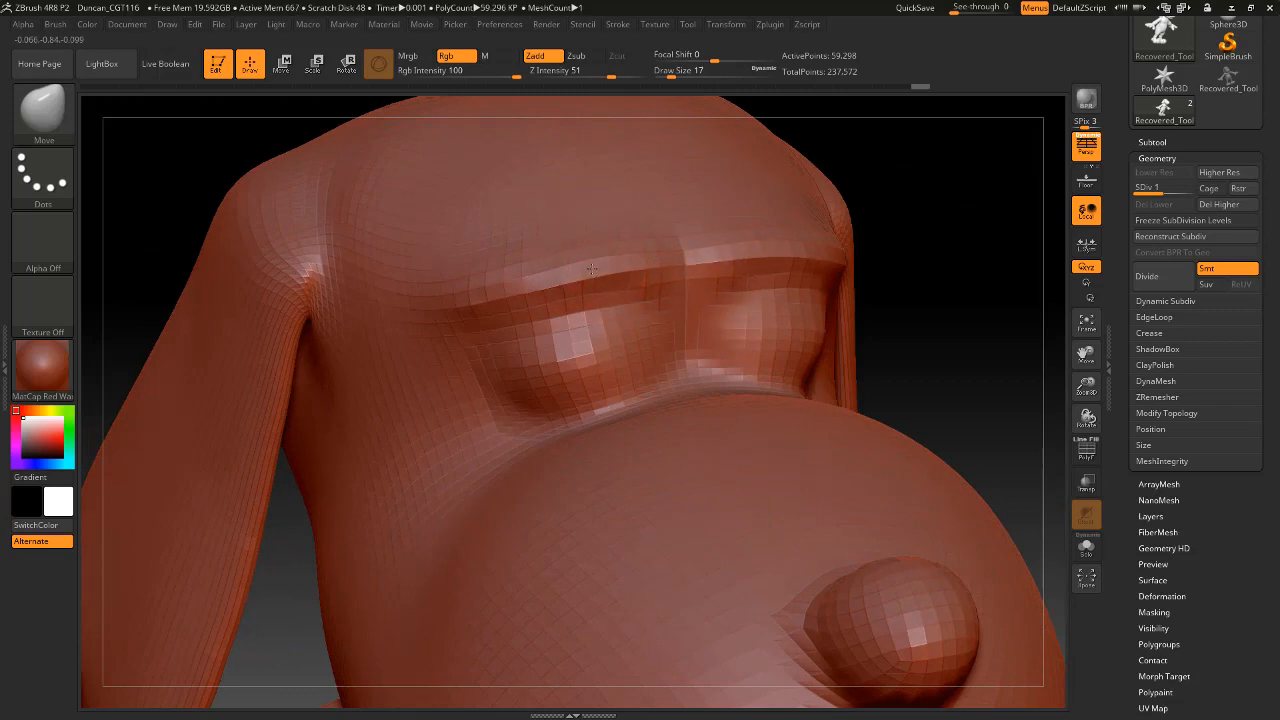
mouse_move(936, 253)
left_mouse_down()
mouse_move(971, 177)
mouse_move(997, 191)
mouse_move(750, 252)
left_mouse_up()
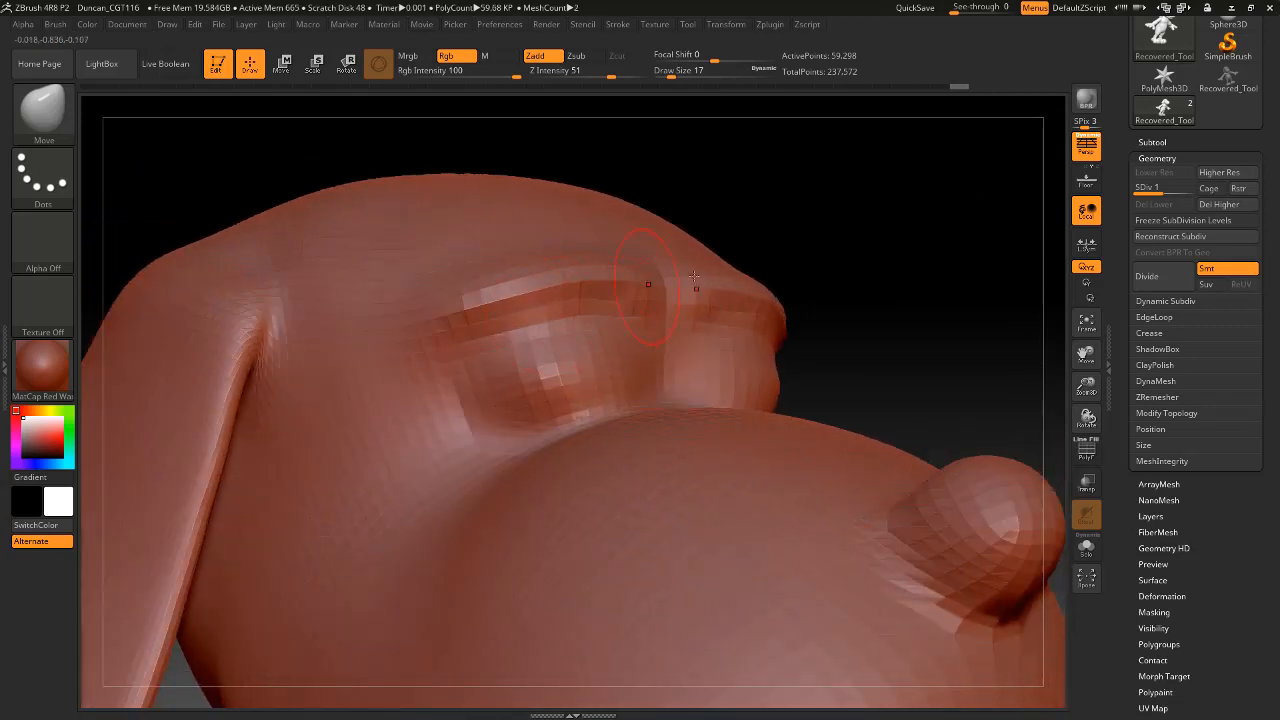
mouse_move(905, 245)
left_mouse_down()
mouse_move(903, 277)
mouse_move(686, 251)
left_mouse_up()
Switch from the Move brush to the DamStandard brush.
left_click(58, 115)
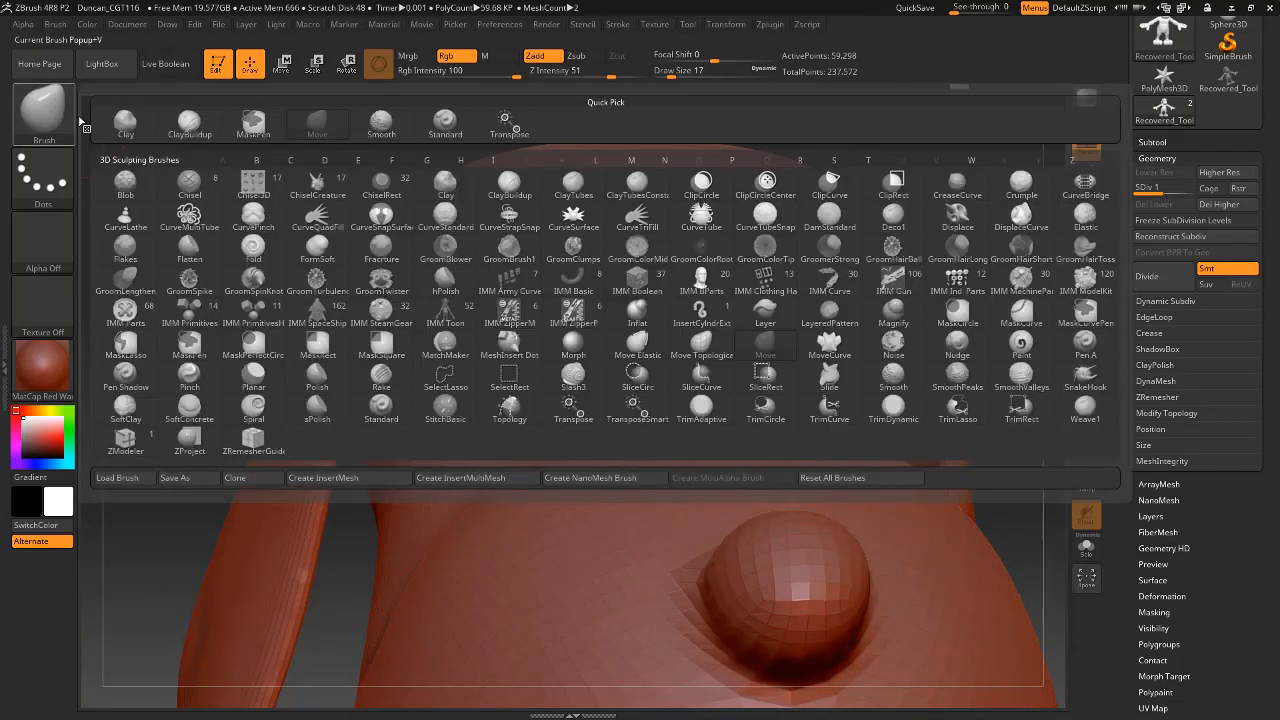
key("d")
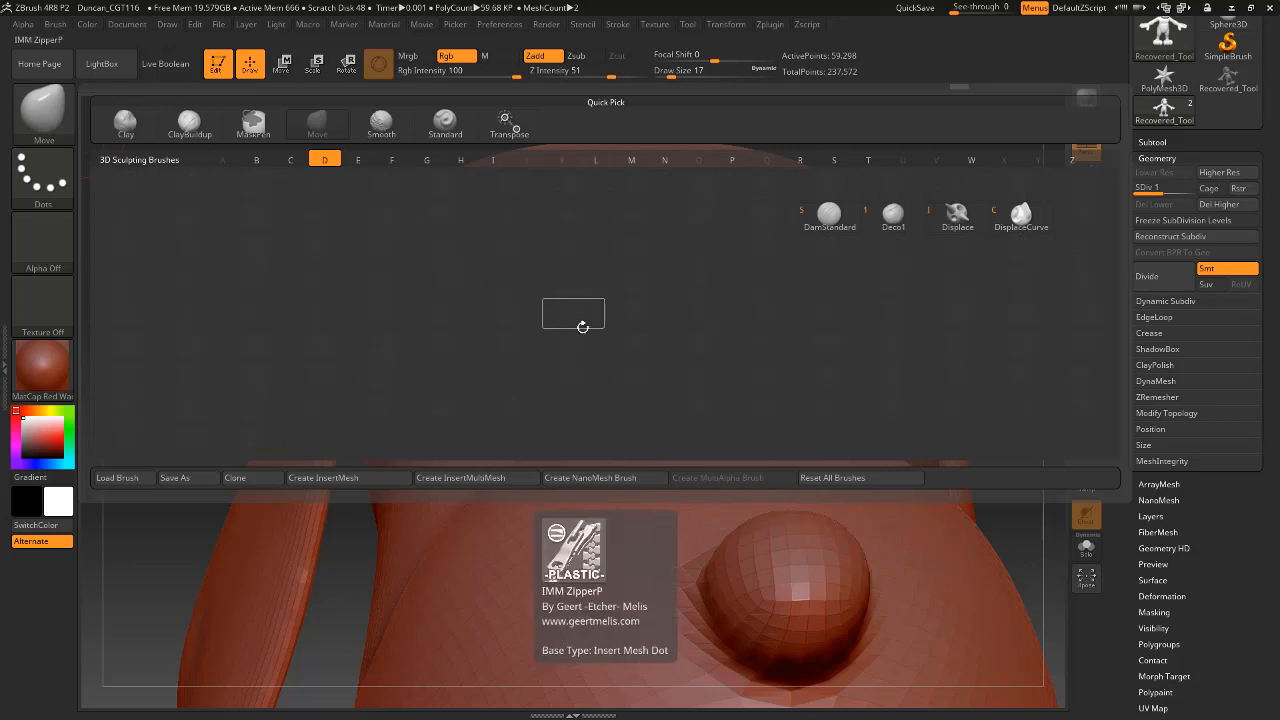
key("s")
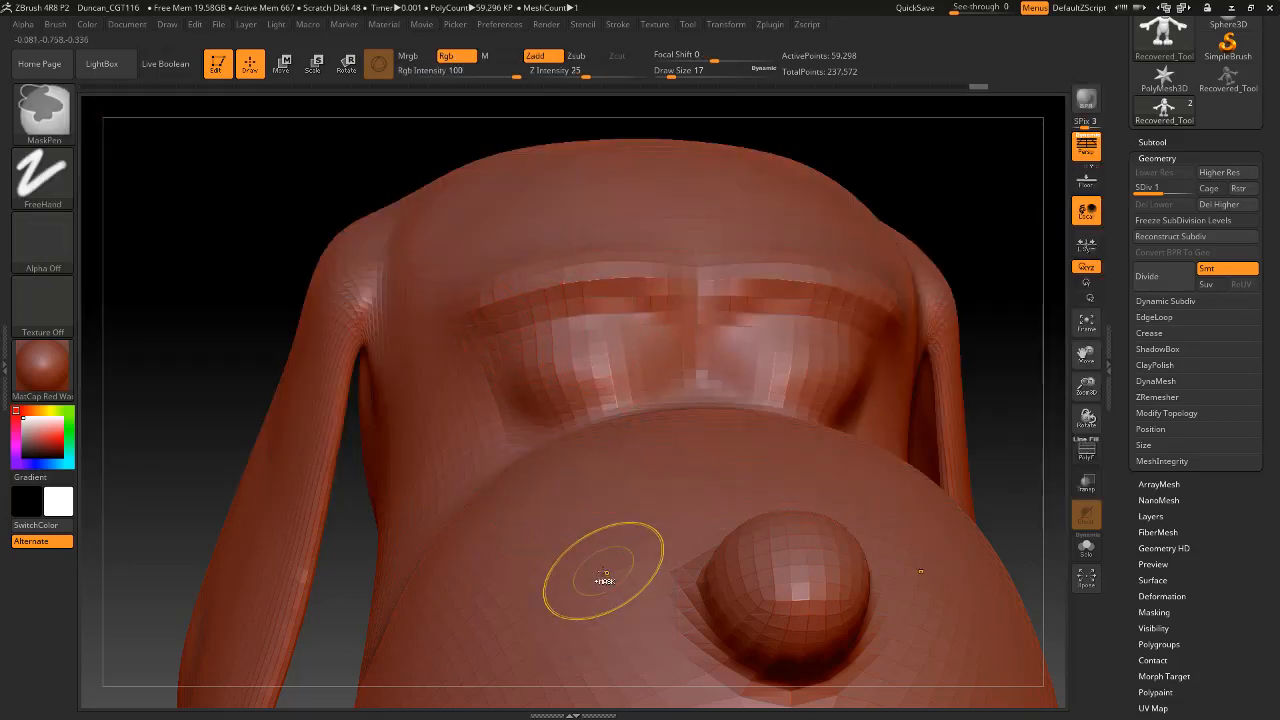
Try a DamStandard stroke along the crease above the upper eyelid, and undo it.
left_click_drag(600, 590, 603, 603)
key("ctrl+z")
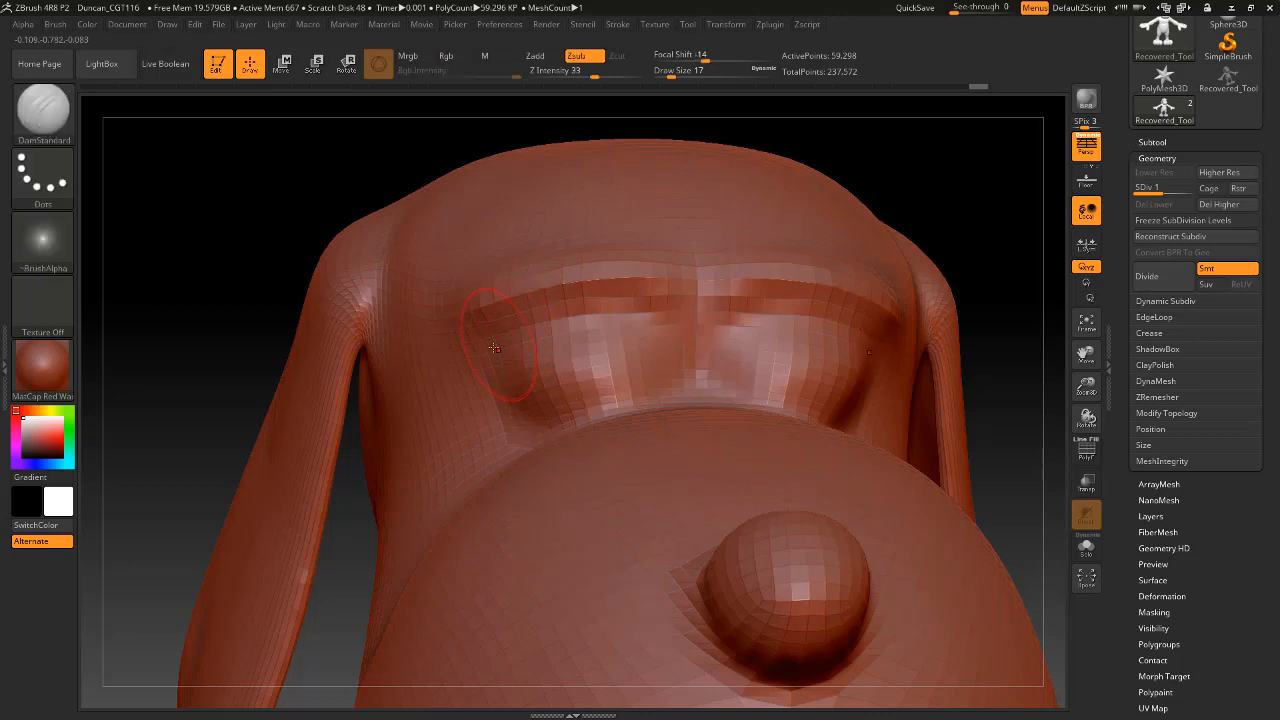
mouse_move(575, 298)
left_mouse_down()
mouse_move(657, 305)
mouse_move(559, 302)
left_mouse_up()
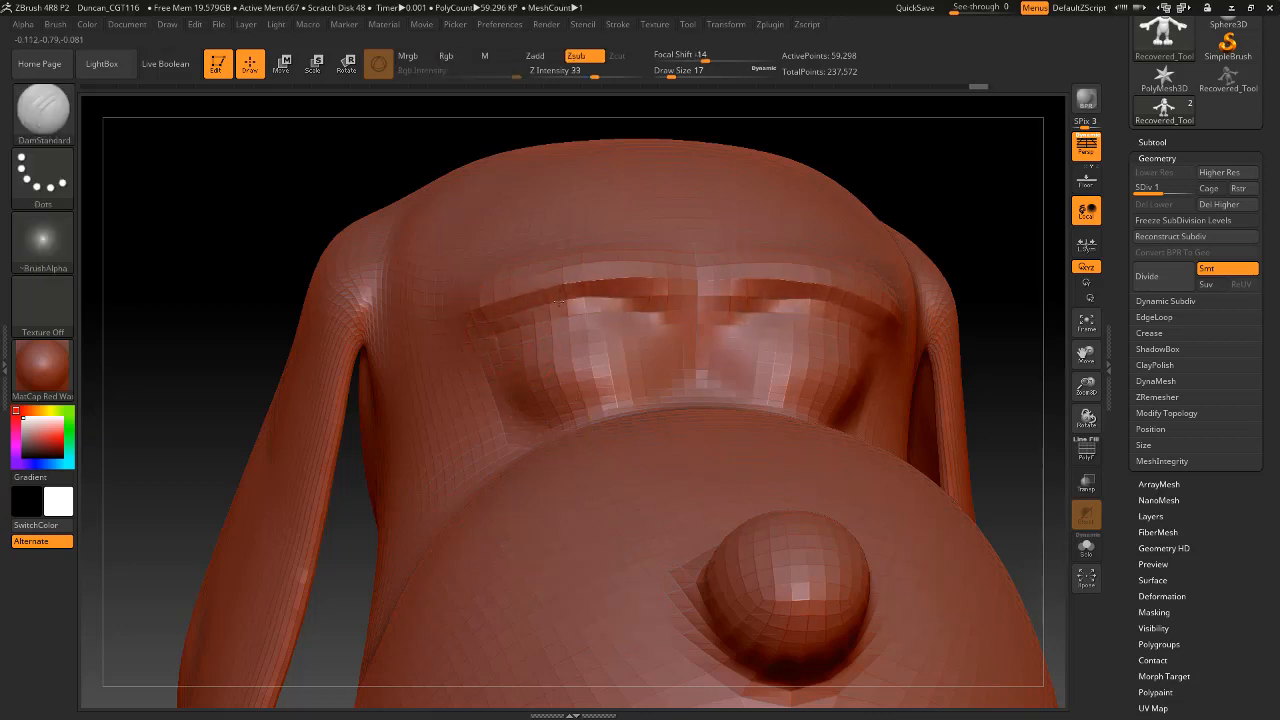
key("ctrl+z")
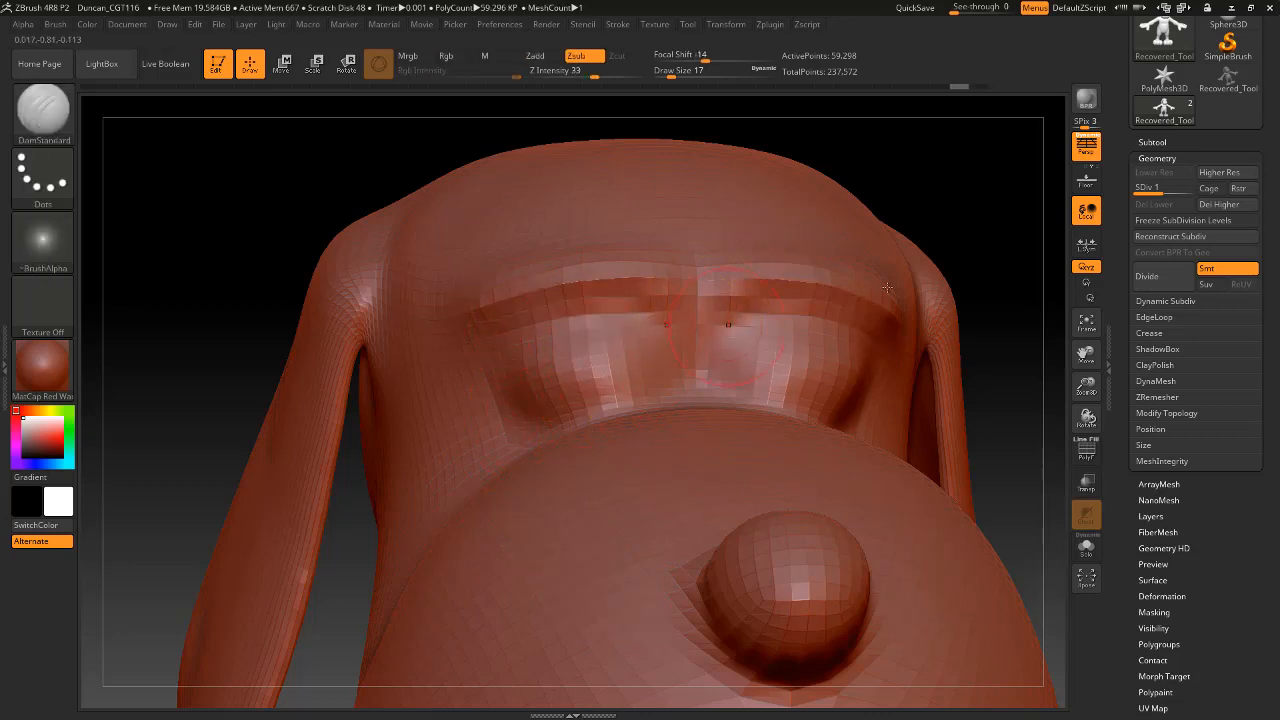
Delete the higher subdivision levels of the dog body and divide the mesh once to subdivision level 2.
left_click_drag(977, 174, 1000, 252)
left_click_drag(915, 272, 710, 288)
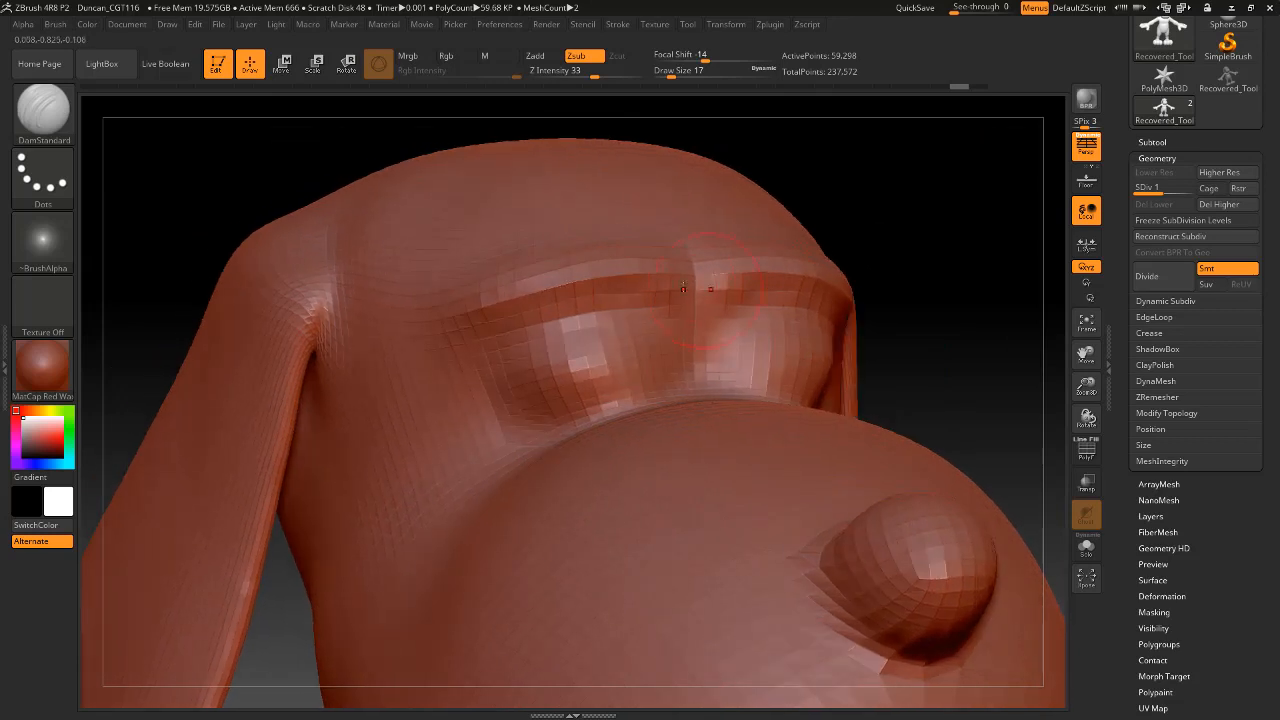
left_click(1236, 206)
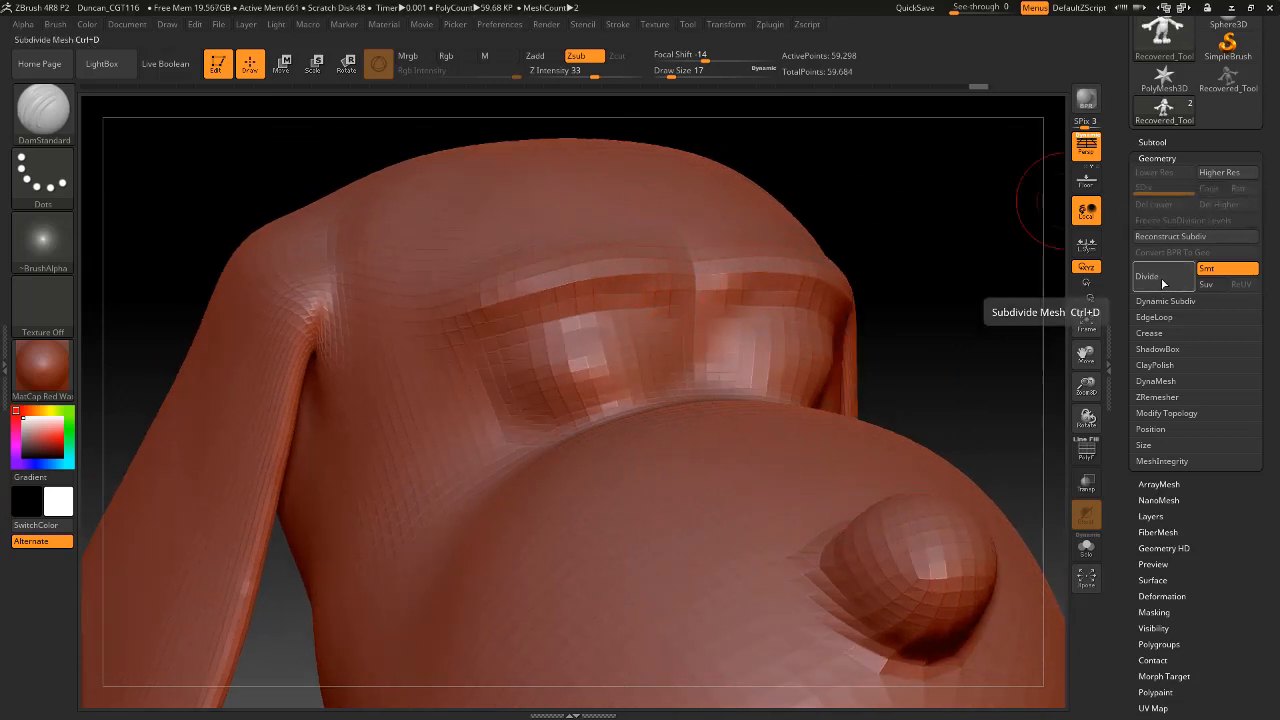
left_click(1162, 287)
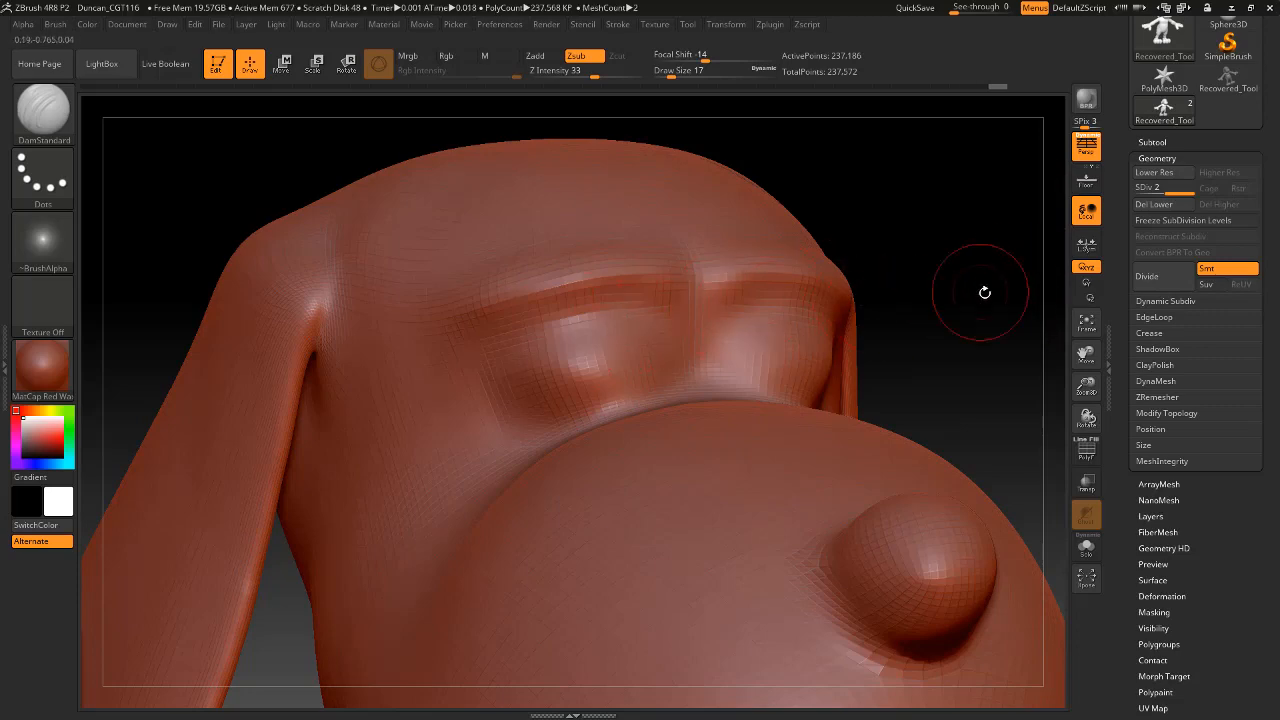
Carve the inner end of the crease above the upper eyelid with DamStandard at draw size 17 and Z intensity 33.
mouse_move(983, 289)
left_mouse_down()
mouse_move(940, 320)
mouse_move(1010, 270)
mouse_move(996, 286)
mouse_move(594, 326)
left_mouse_up()
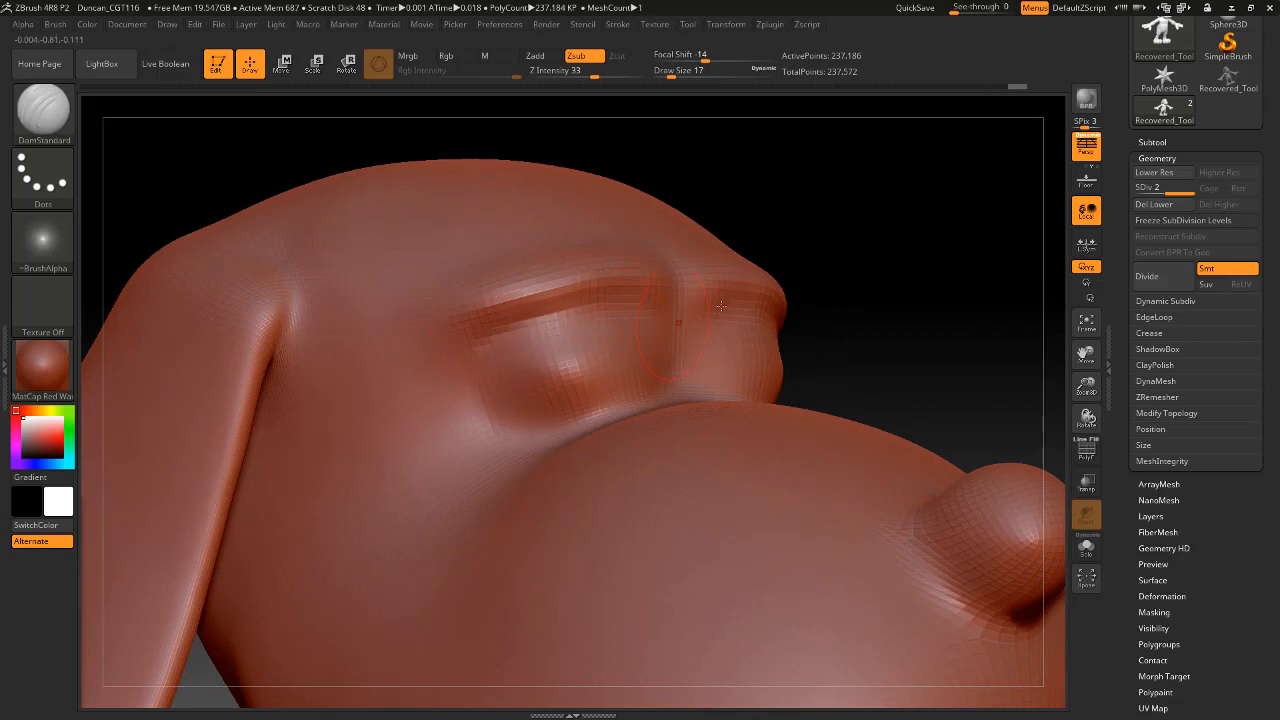
left_click_drag(860, 263, 800, 274)
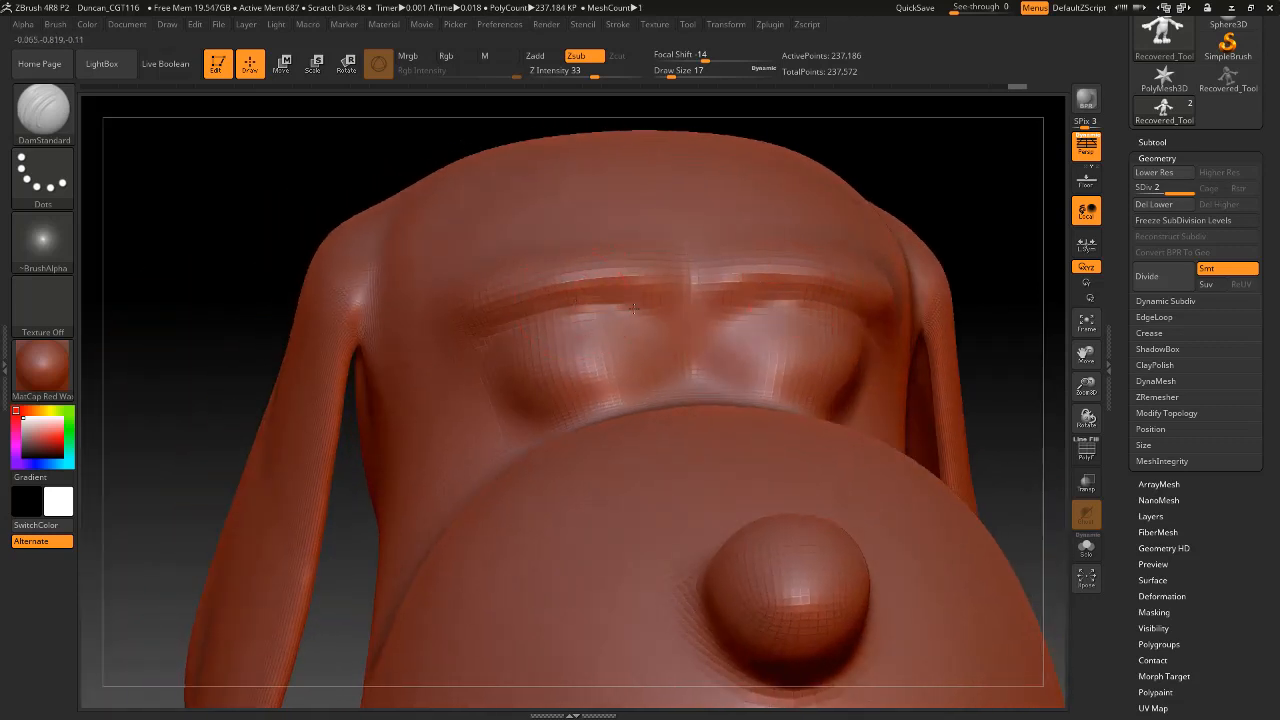
left_click_drag(633, 308, 665, 321)
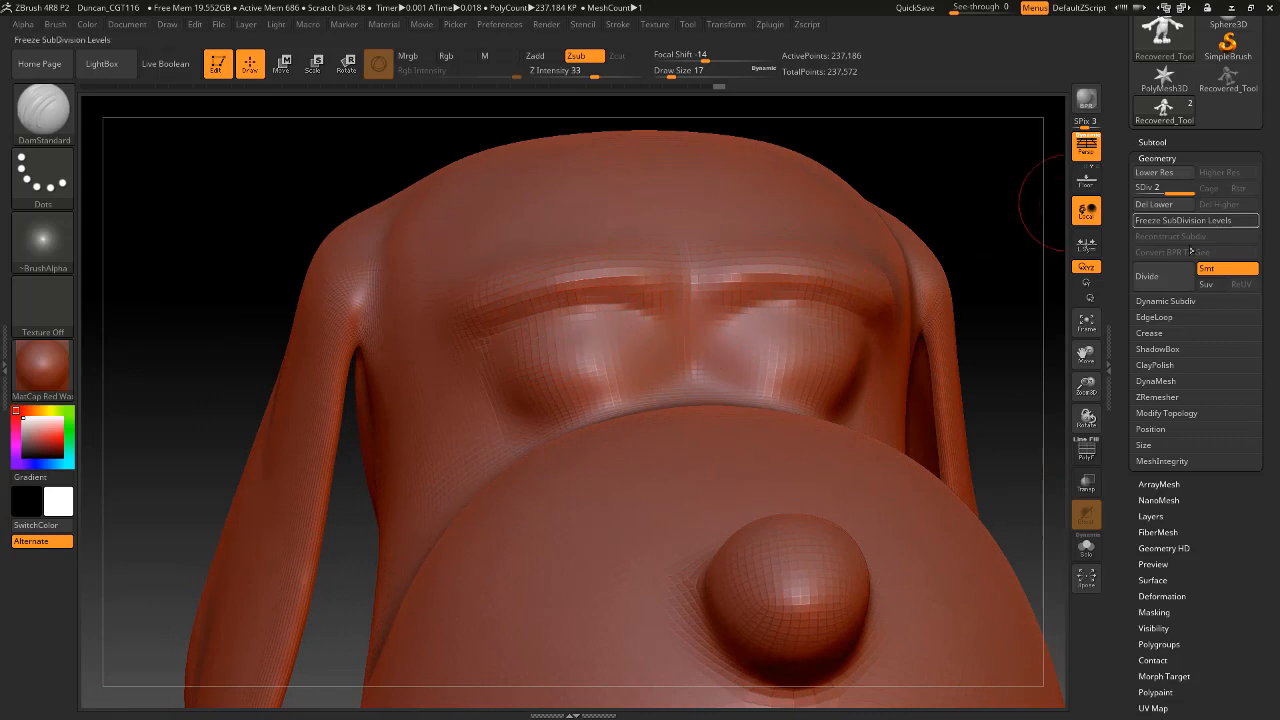
Divide the mesh twice to subdivision level 4, go back to level 2 and delete the levels below it.
left_click(1151, 284)
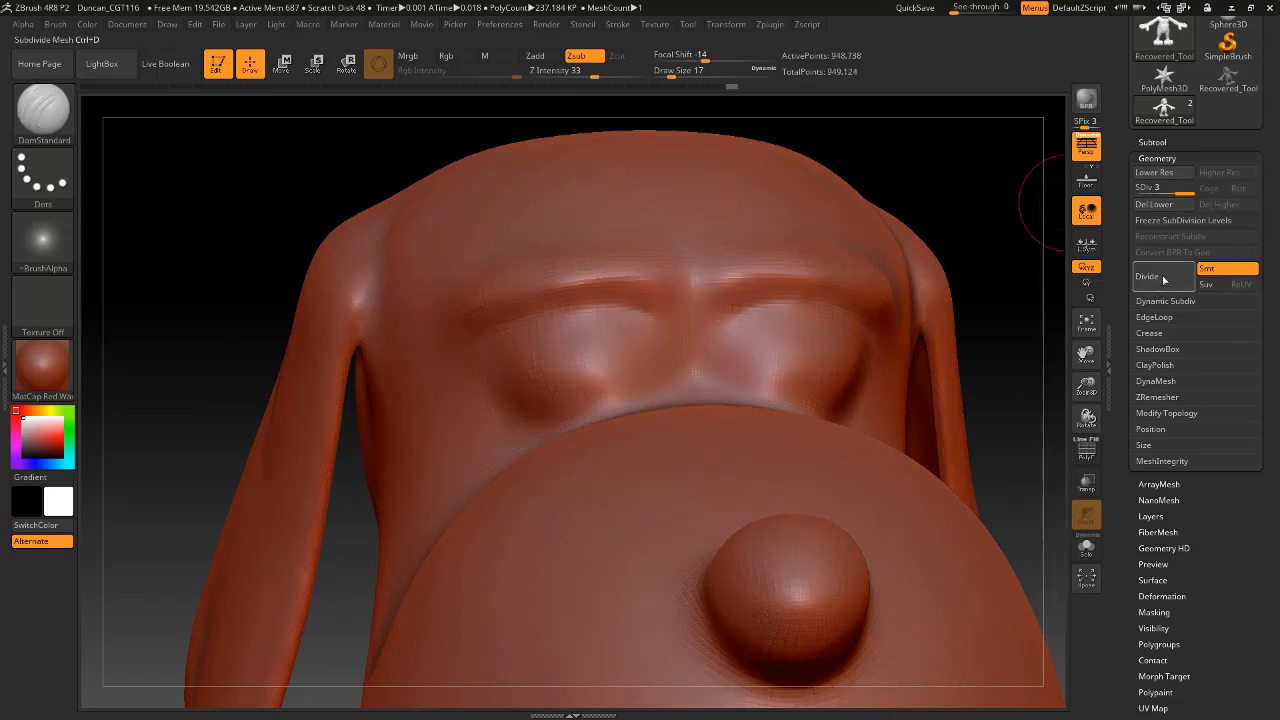
left_click(1161, 283)
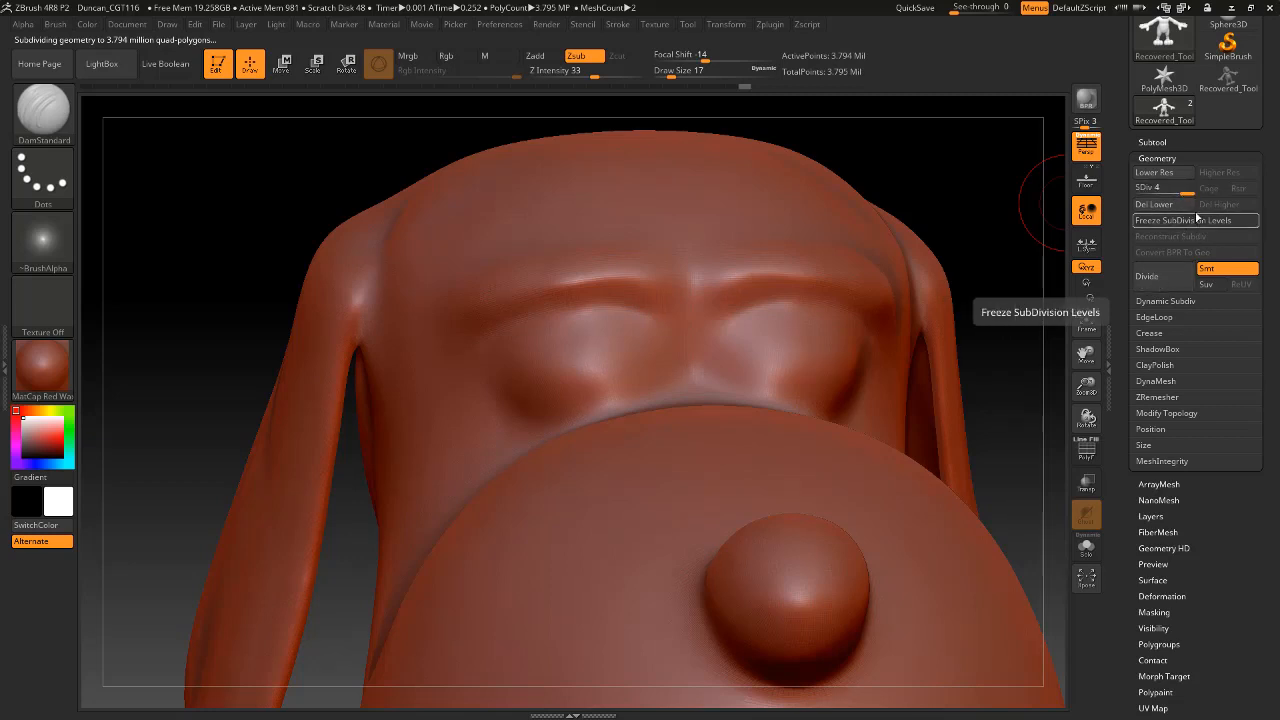
left_click_drag(1178, 190, 1160, 194)
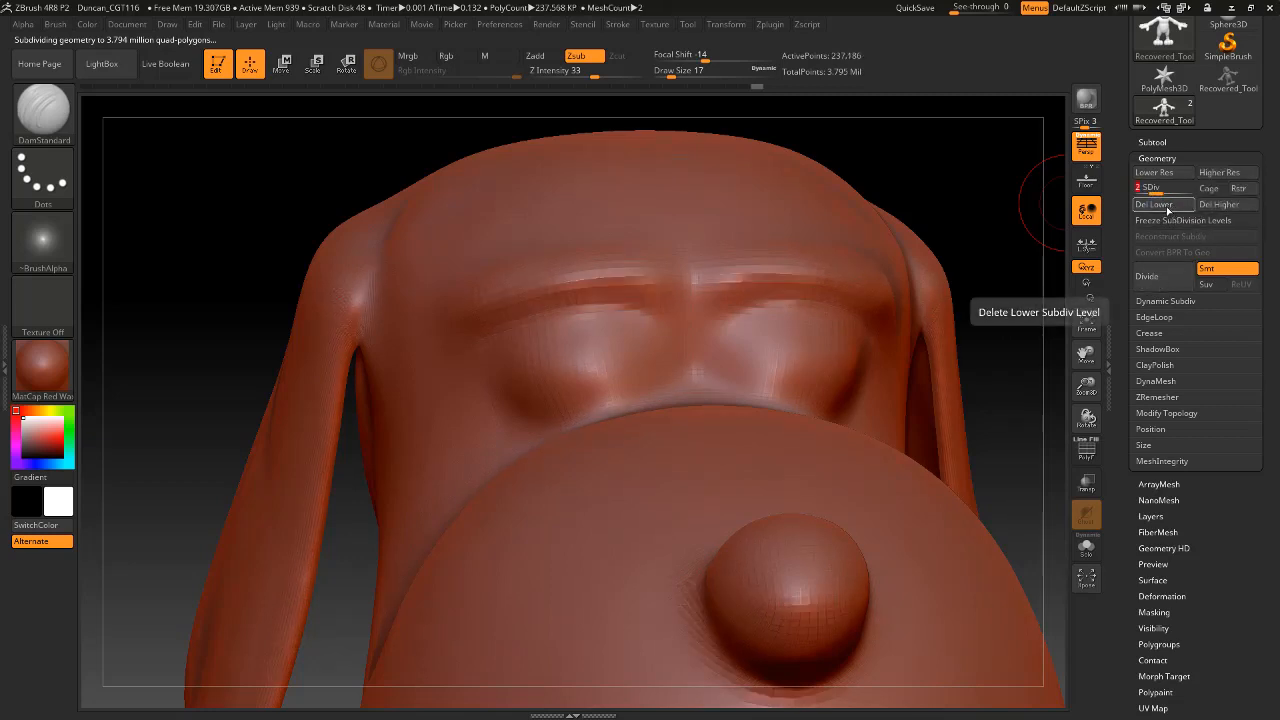
left_click(1167, 207)
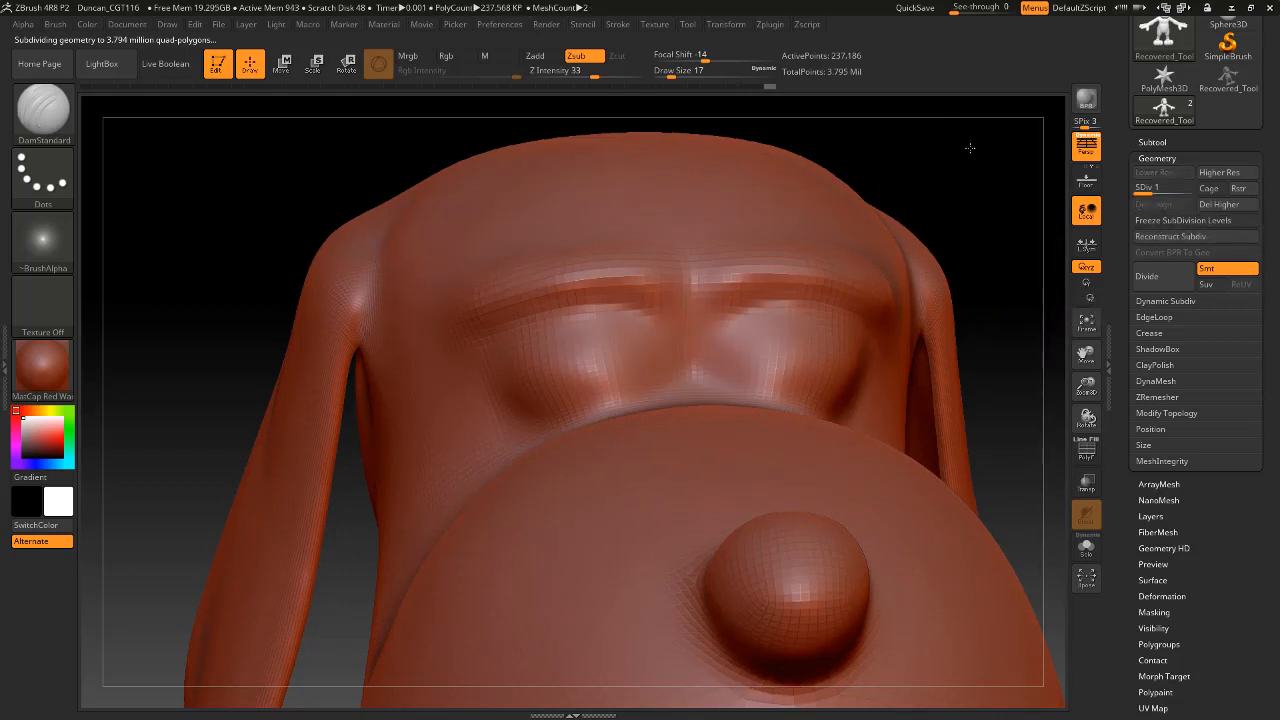
Compare the mesh at the different subdivision levels, and undo the level deletion and the two extra divisions.
left_click_drag(968, 146, 1036, 180)
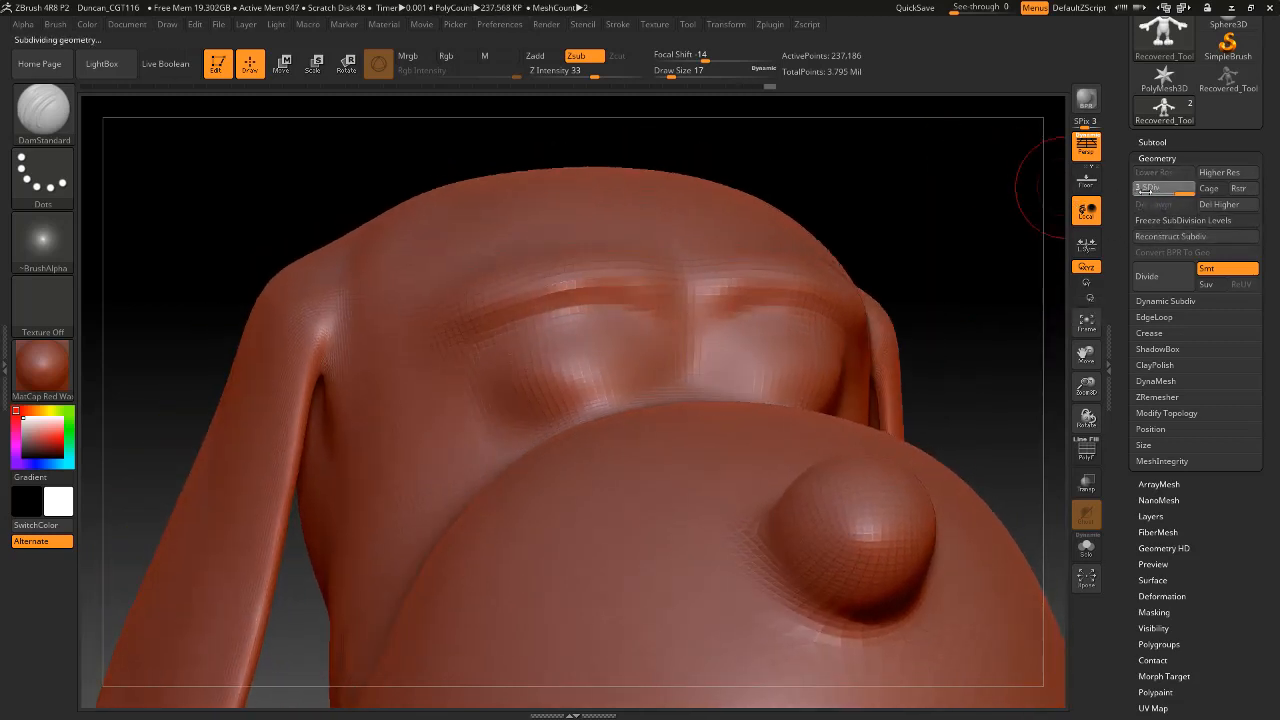
mouse_move(1142, 190)
left_mouse_down()
mouse_move(1165, 192)
mouse_move(1130, 191)
left_mouse_up()
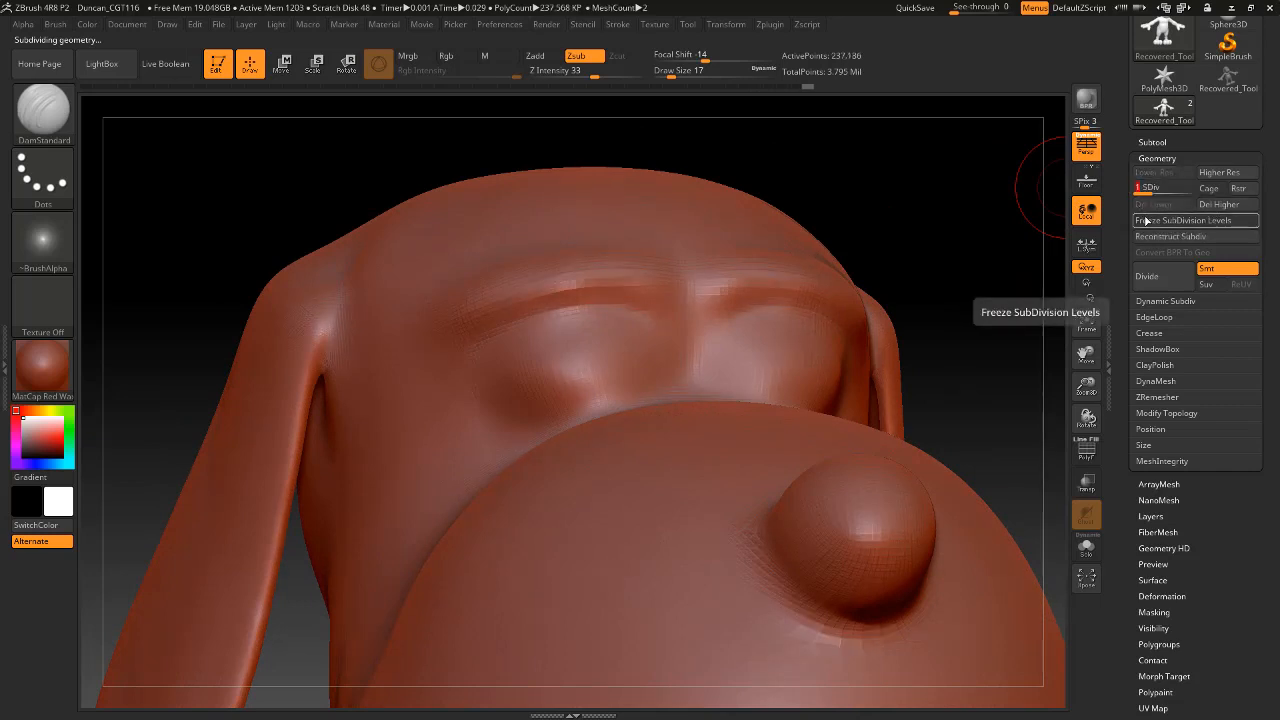
key("ctrl")
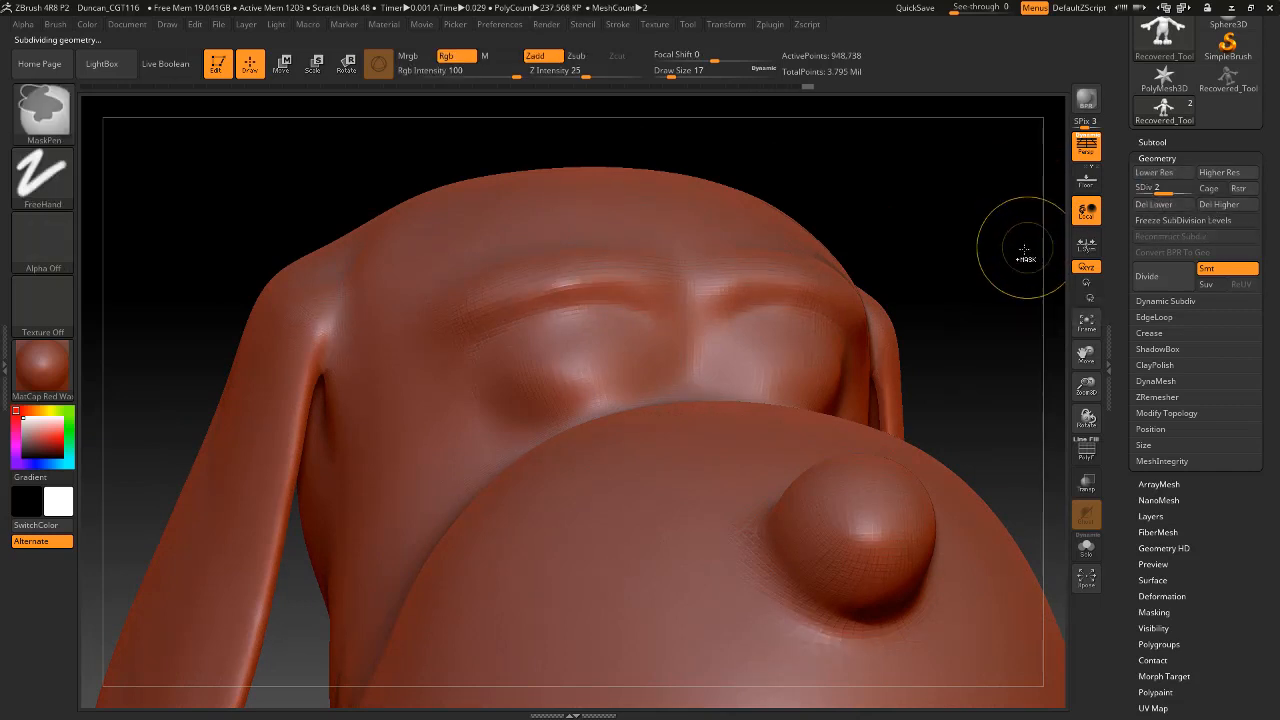
key("d")
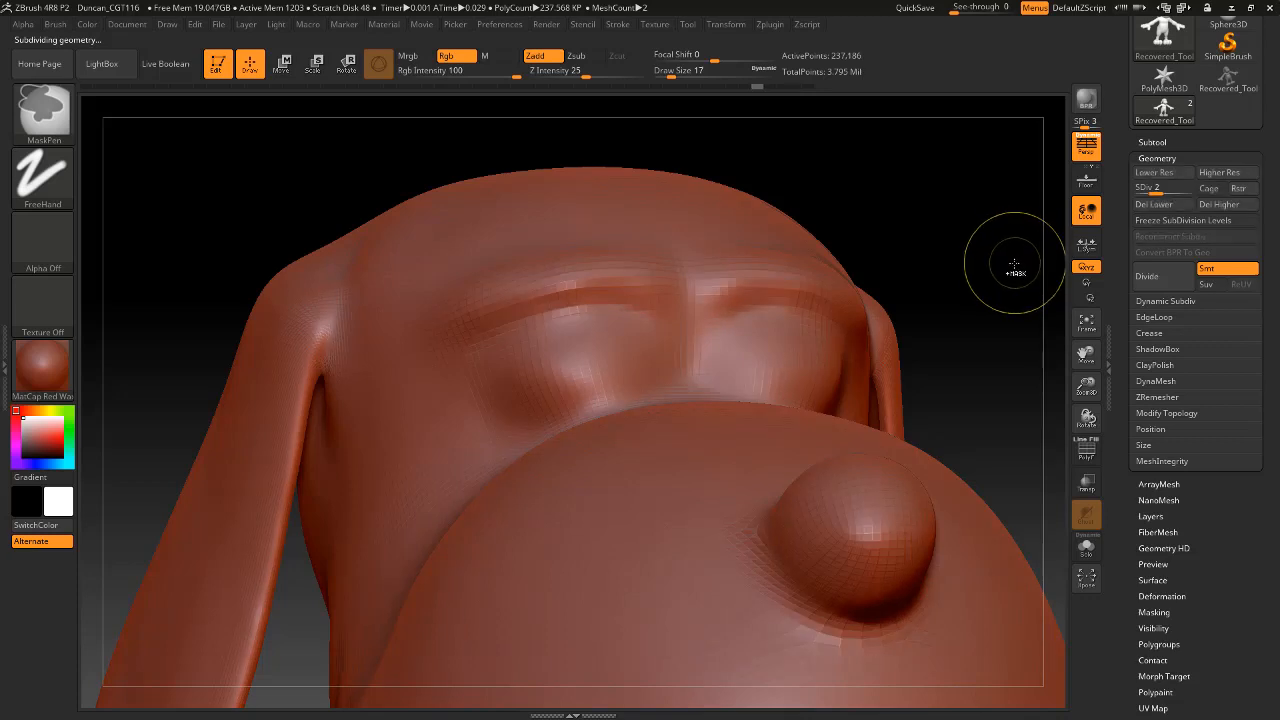
key("shift+d")
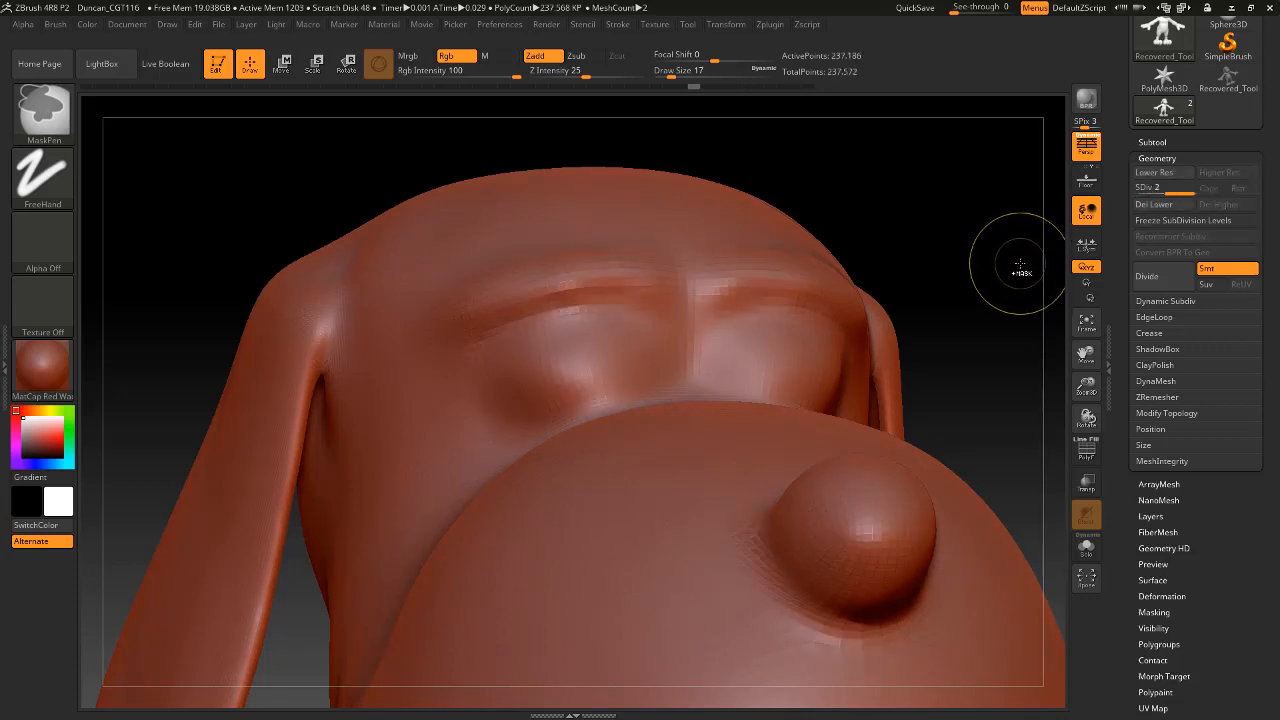
key("alt")
Check the eyelids at subdivision level 1, return to level 2 and divide the mesh to subdivision level 3.
left_click(1160, 204)
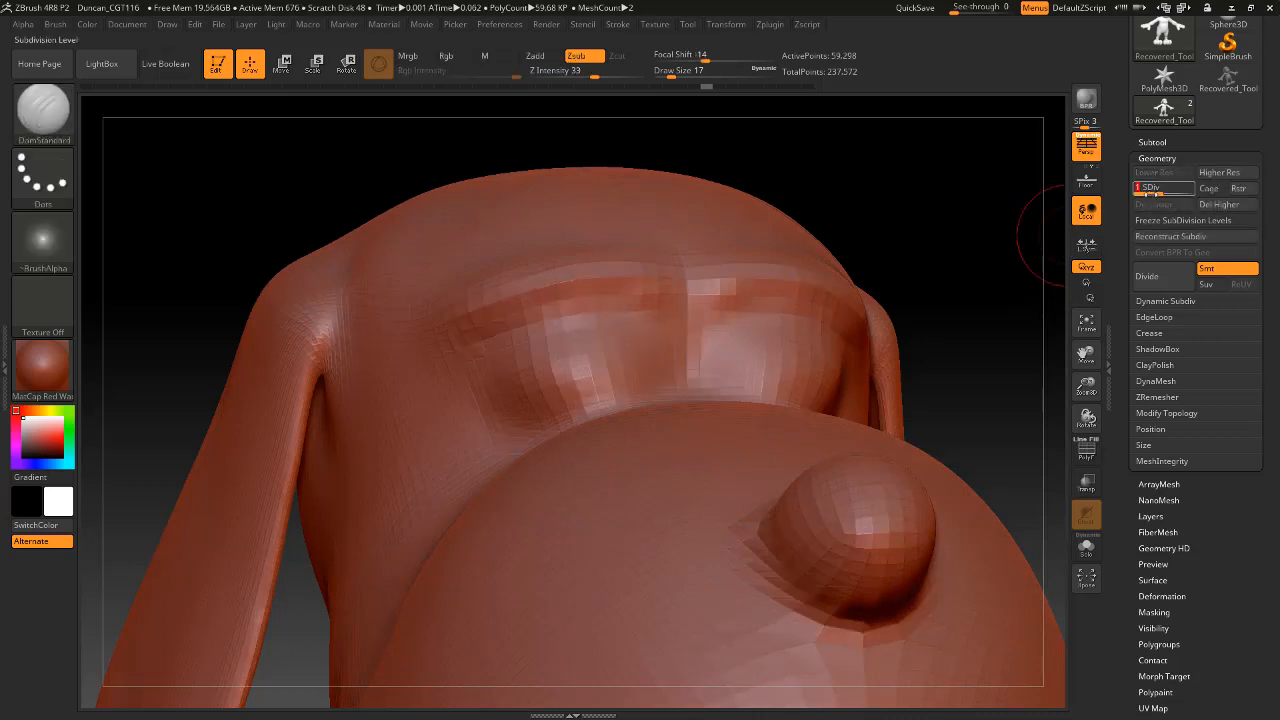
left_click_drag(925, 180, 808, 191)
left_click_drag(958, 222, 838, 215)
mouse_move(942, 197)
left_mouse_down()
mouse_move(986, 174)
mouse_move(953, 203)
left_mouse_up()
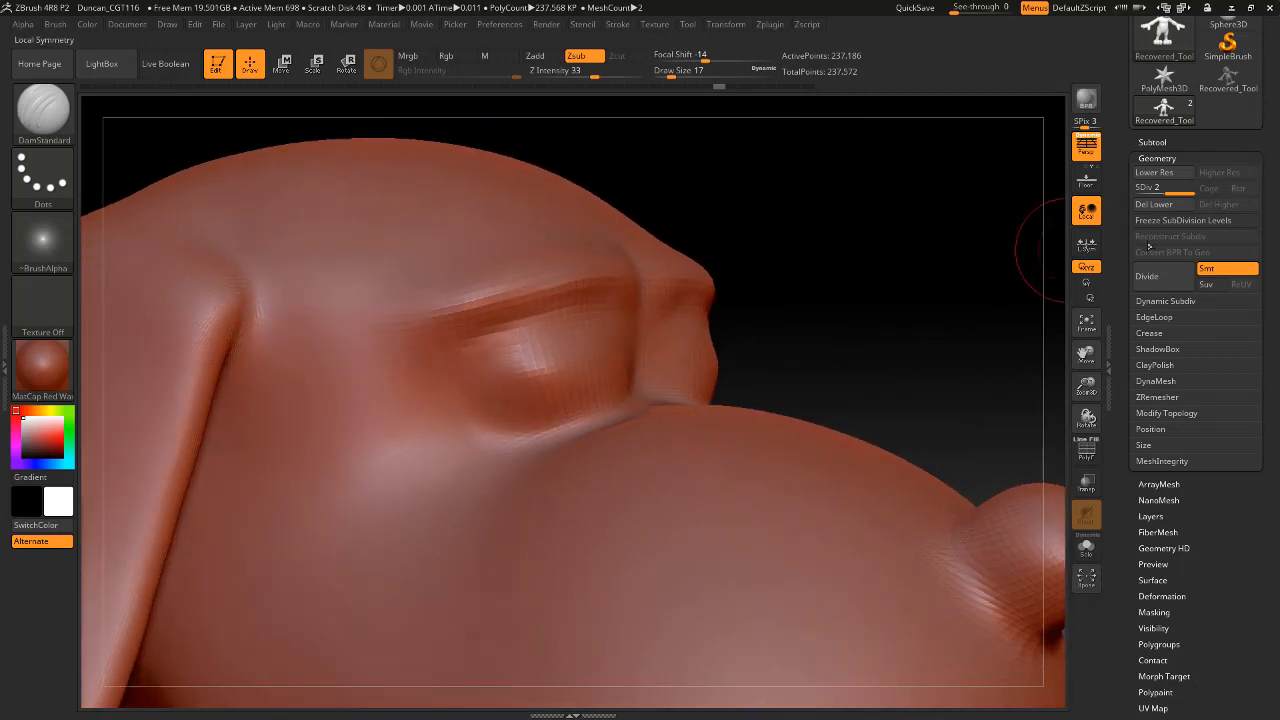
left_click(1160, 283)
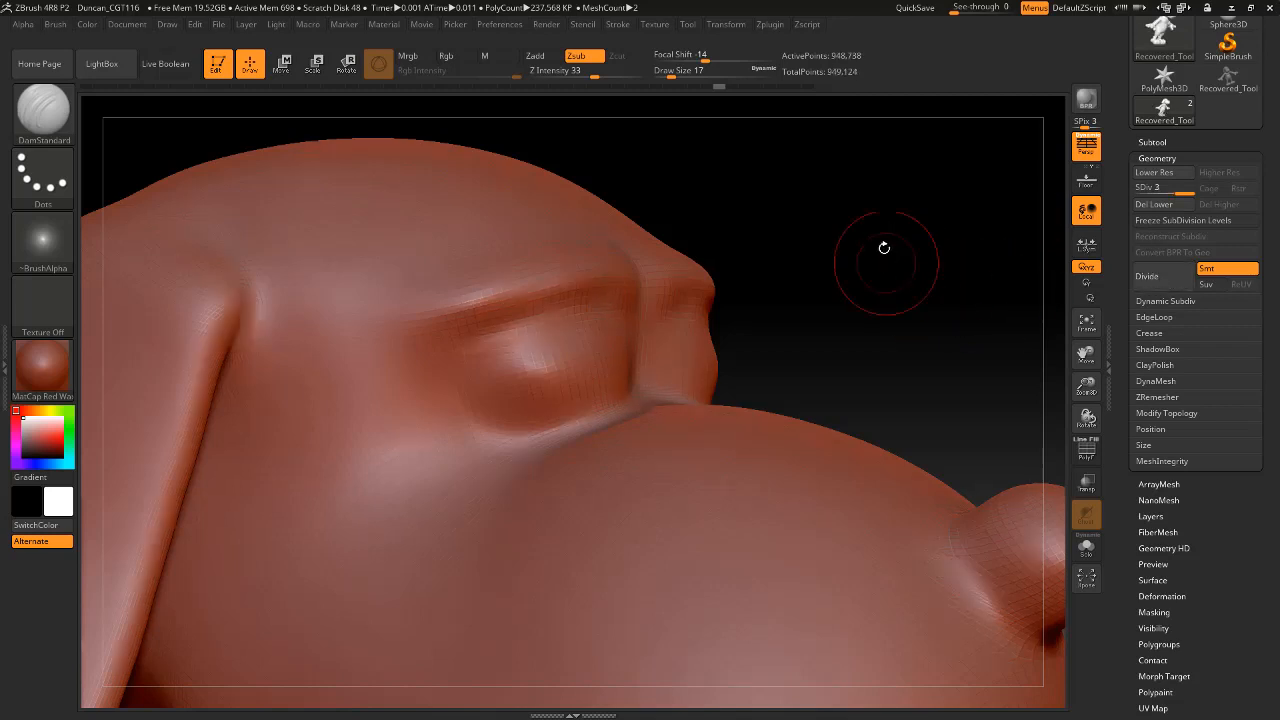
left_click_drag(883, 249, 622, 347)
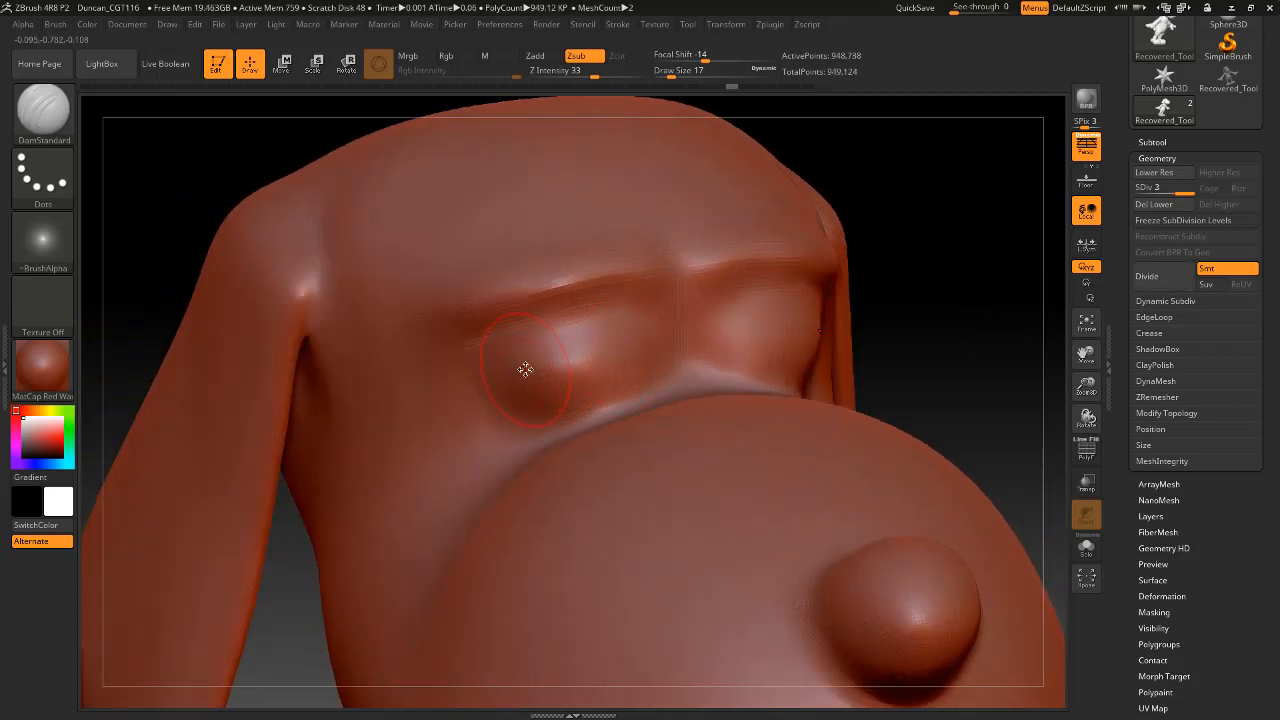
Carve the line between the closed upper and lower eyelids with DamStandard at draw size 7.
key("space")
left_click_drag(525, 369, 511, 374)
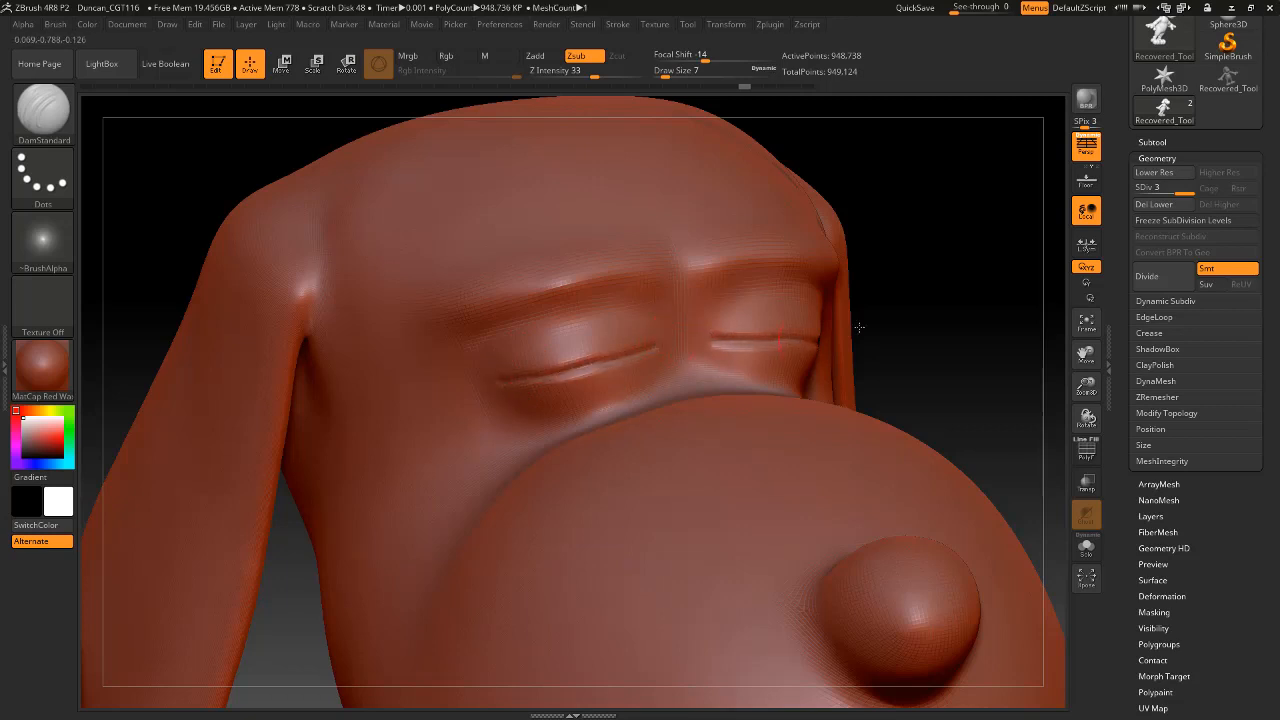
mouse_move(998, 270)
left_mouse_down()
mouse_move(954, 214)
mouse_move(960, 229)
mouse_move(1040, 260)
left_mouse_up()
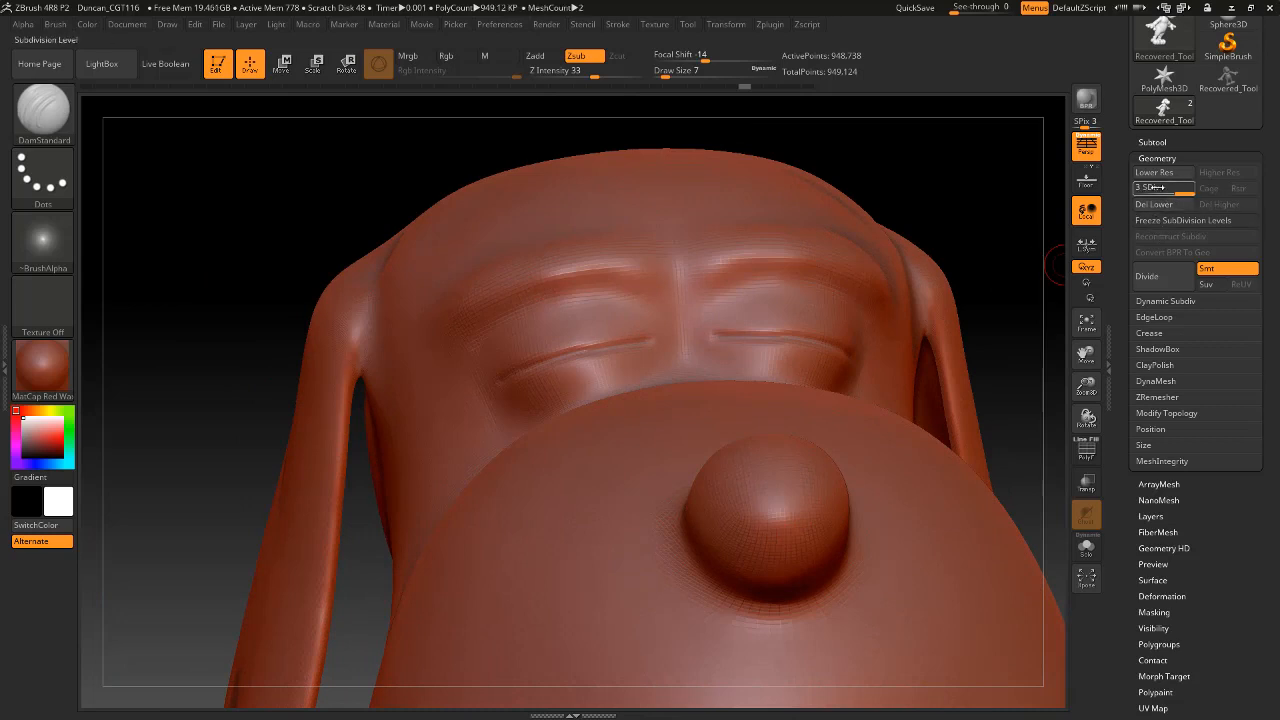
mouse_move(998, 192)
left_mouse_down()
mouse_move(986, 180)
mouse_move(1064, 184)
left_mouse_up()
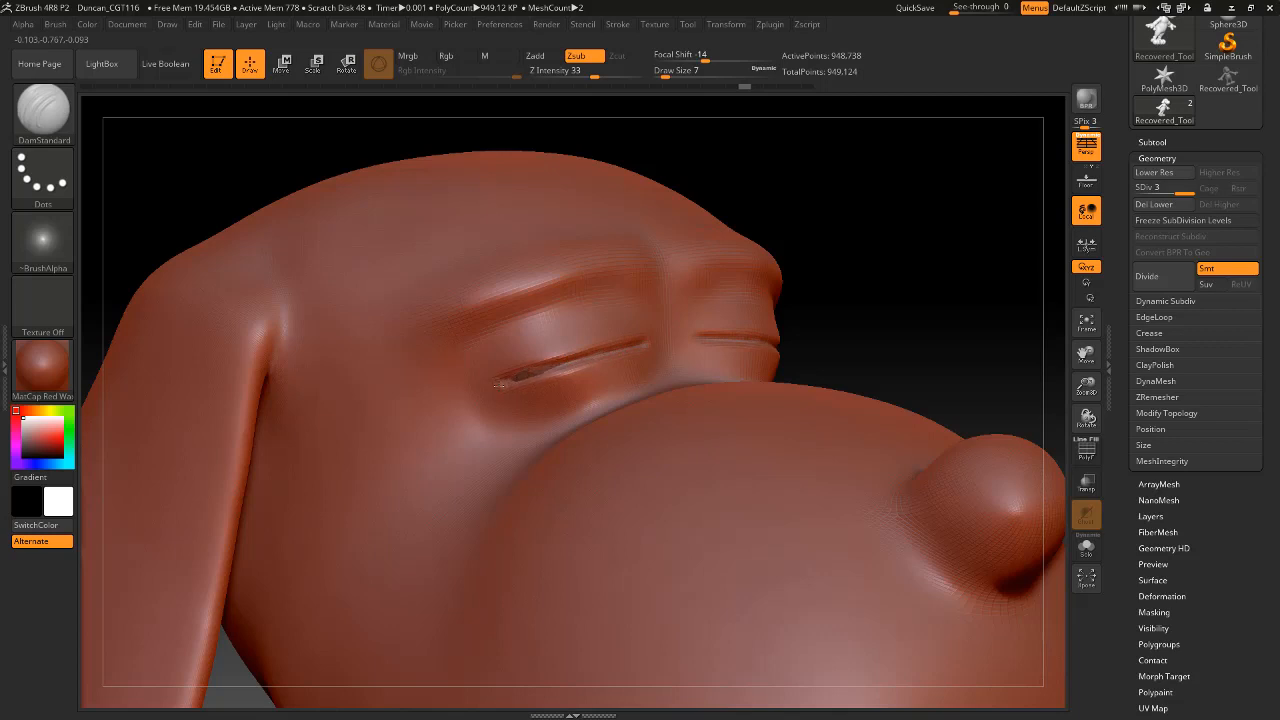
Tighten the closed eyelid line along its whole length with the Pinch brush at draw size 13.
mouse_move(903, 286)
left_mouse_down()
mouse_move(835, 280)
mouse_move(937, 266)
mouse_move(620, 286)
left_mouse_up()
left_click(43, 108)
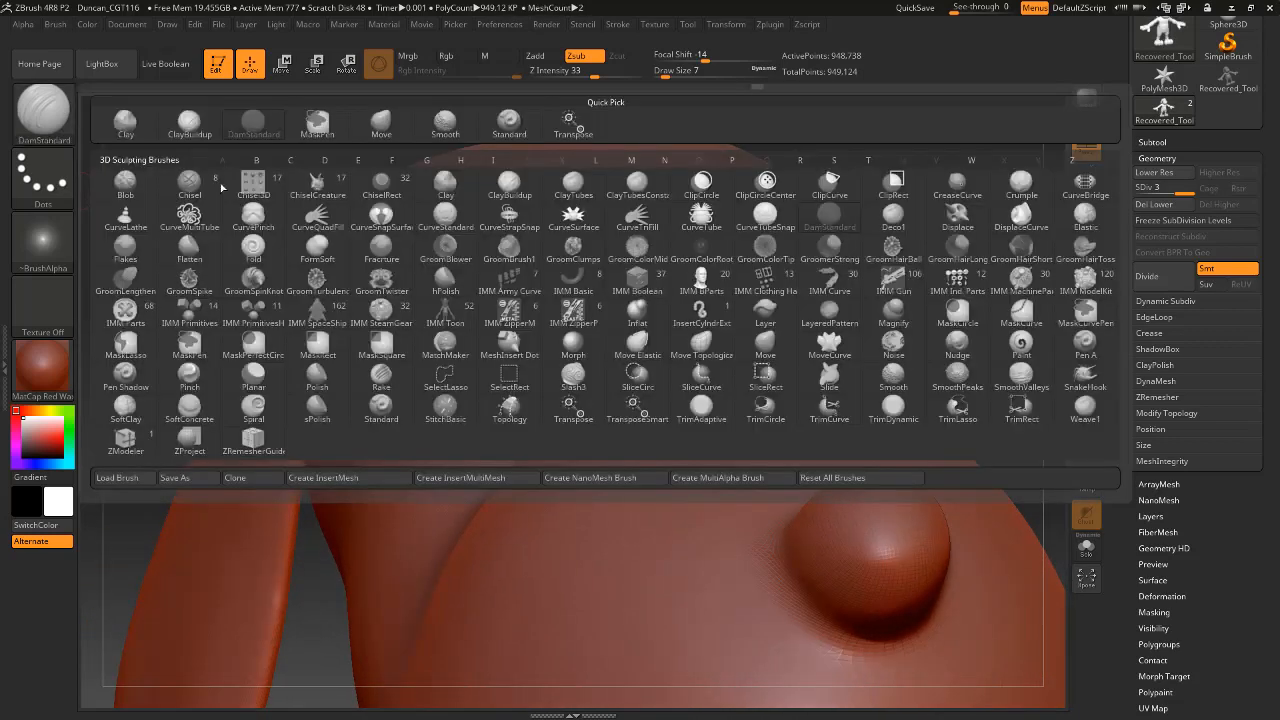
key("p")
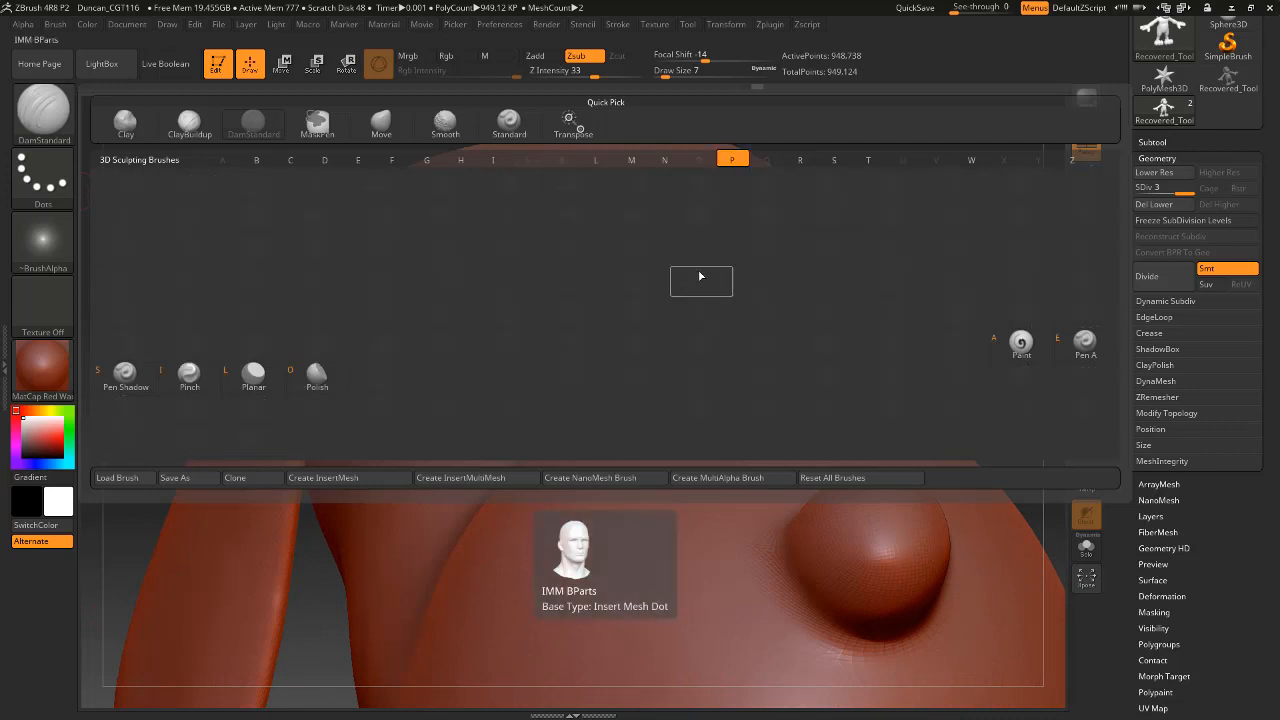
left_click(189, 372)
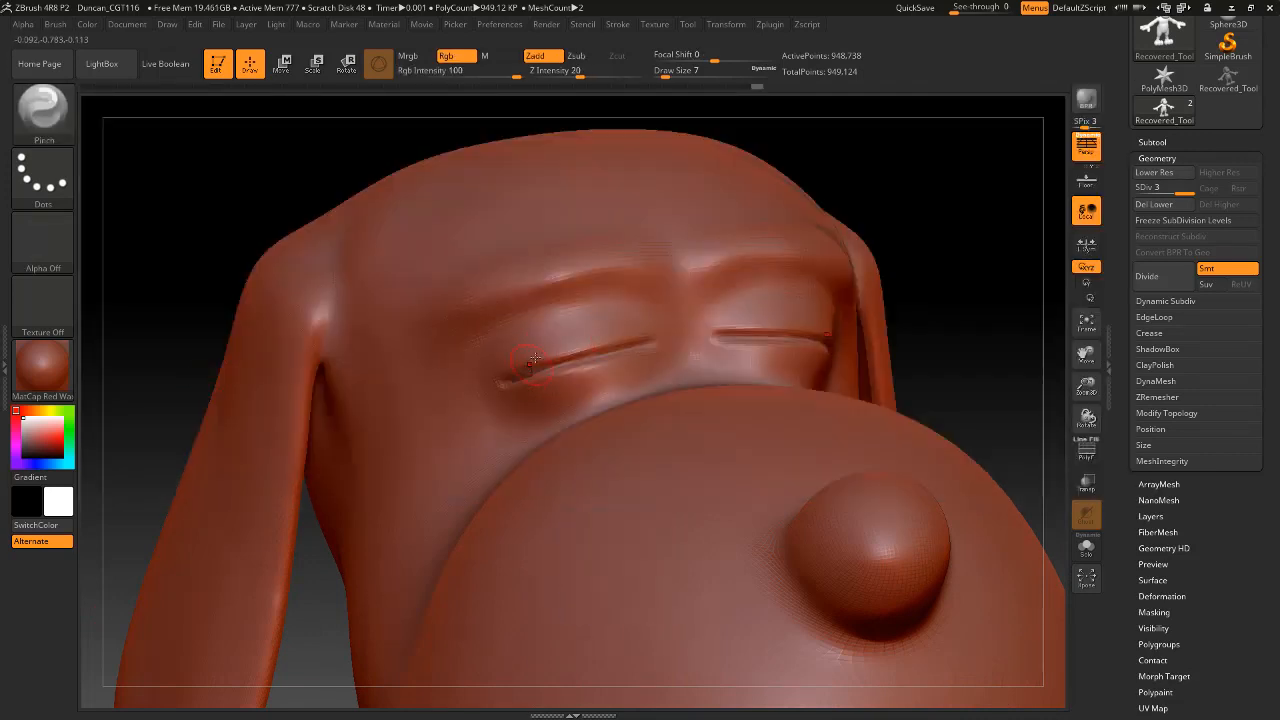
key("space")
left_click_drag(535, 357, 542, 355)
right_click_drag(524, 344, 486, 407, "ctrl")
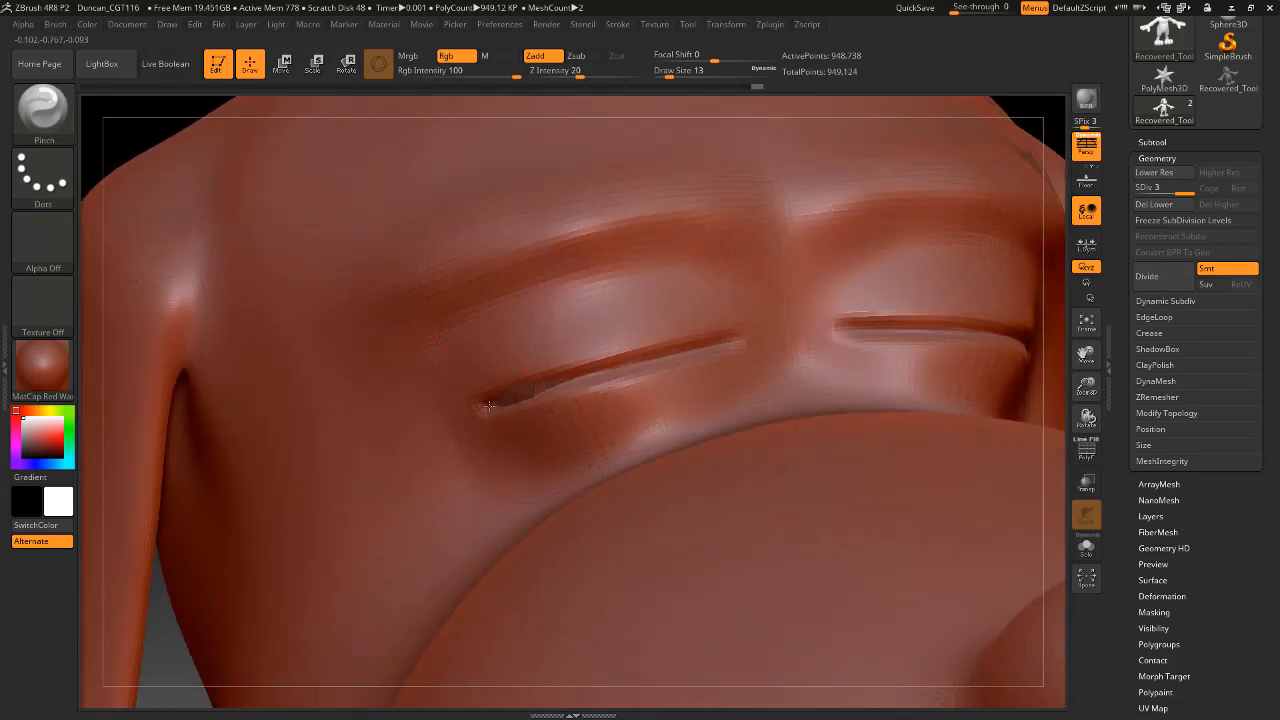
left_click_drag(578, 375, 536, 380)
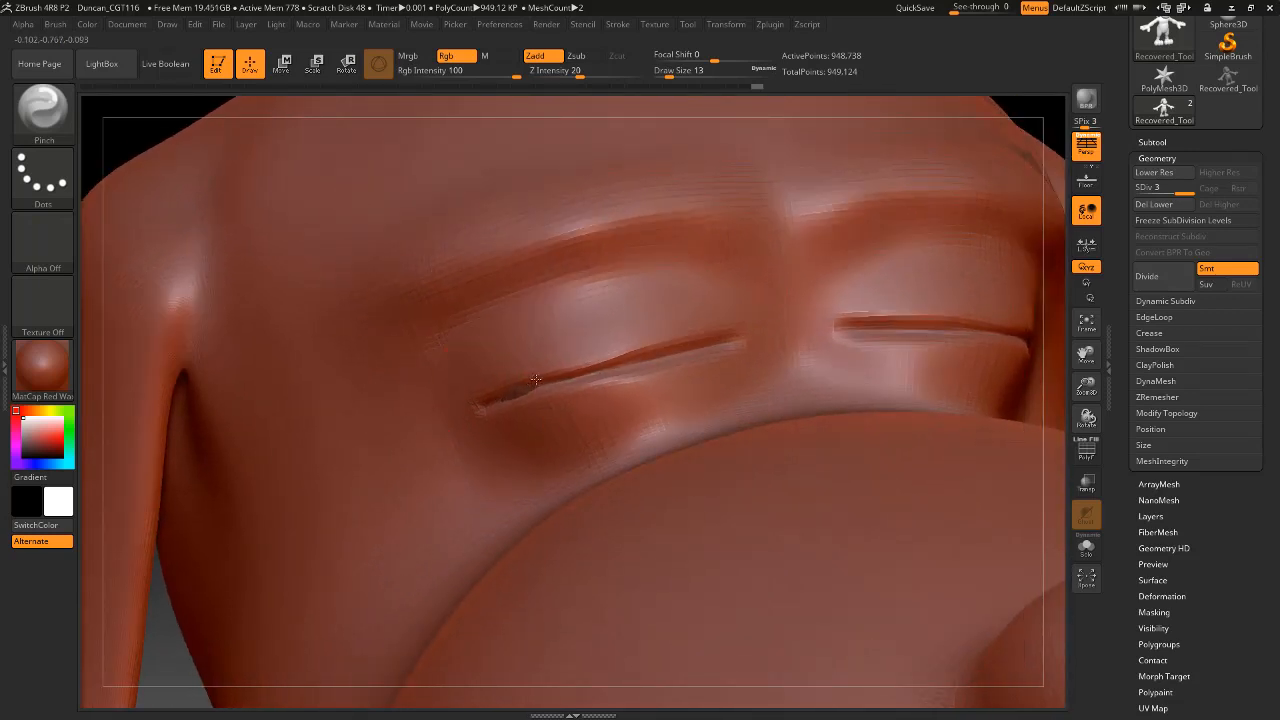
left_click_drag(613, 363, 699, 348)
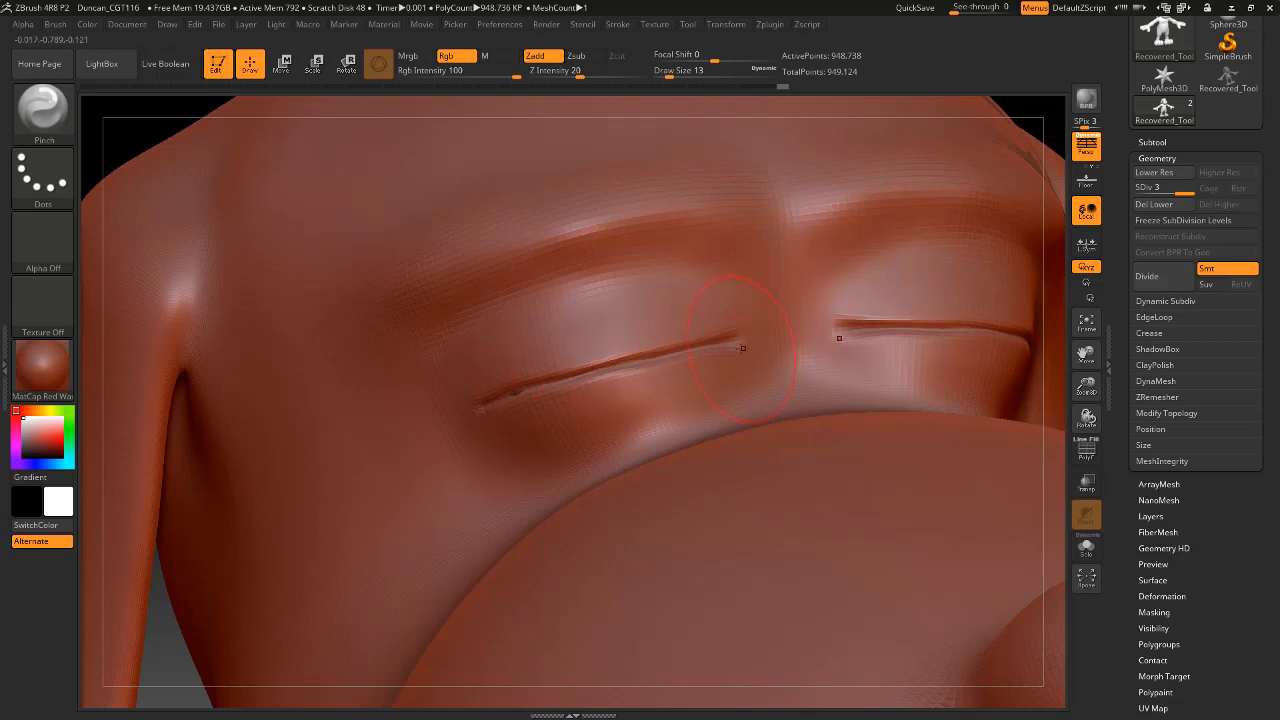
left_click_drag(739, 342, 801, 332)
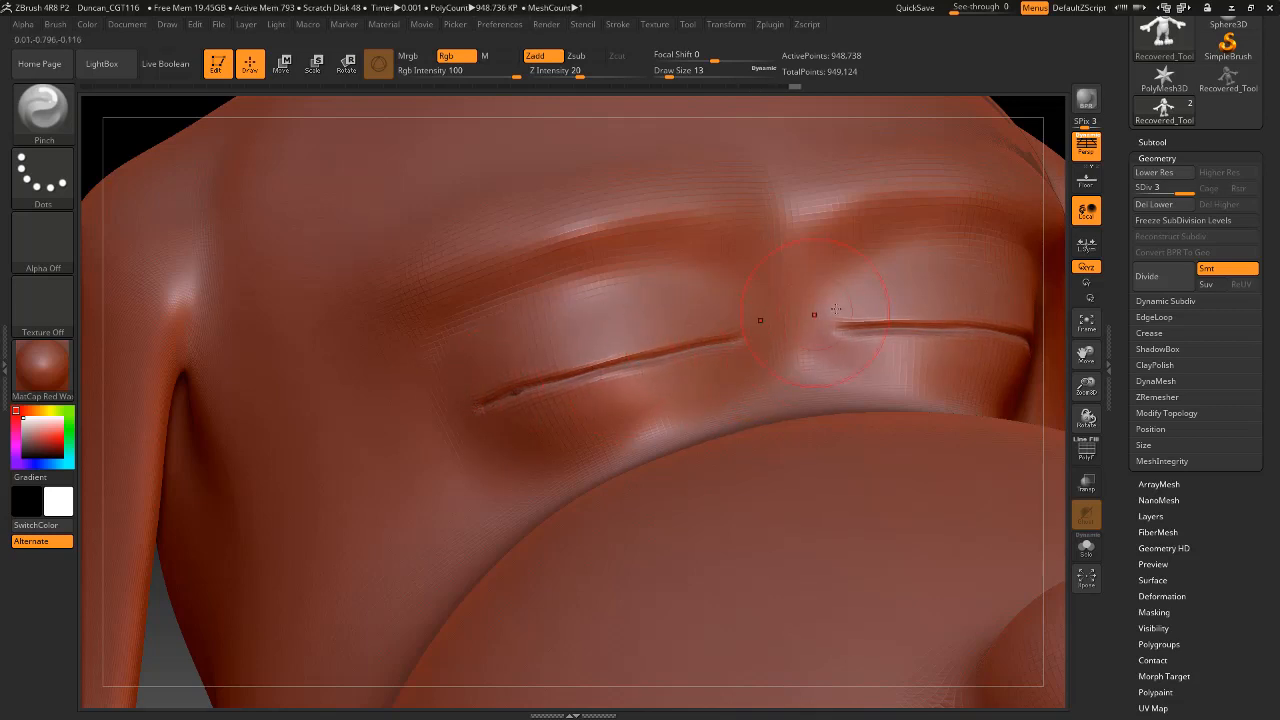
right_click_drag(743, 334, 641, 350)
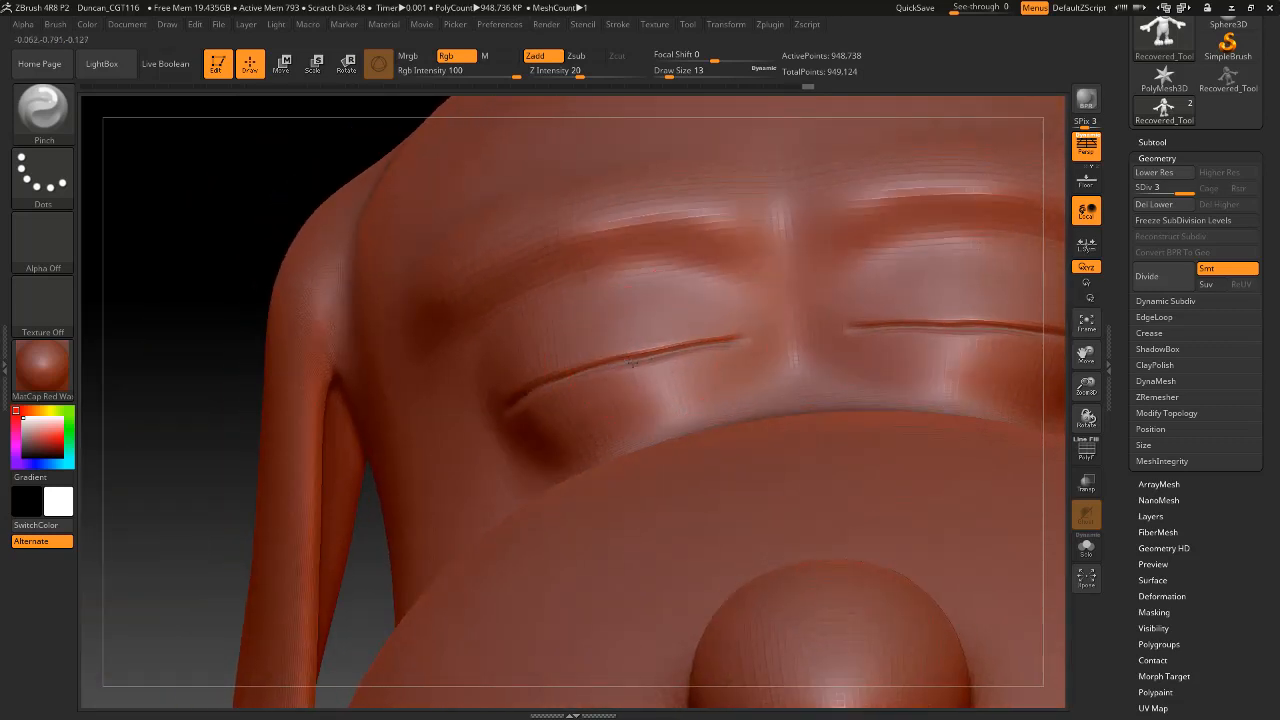
Reshape the closed eyelid line with the Move brush at draw size 23, bending its inner end slightly downward.
left_click(42, 108)
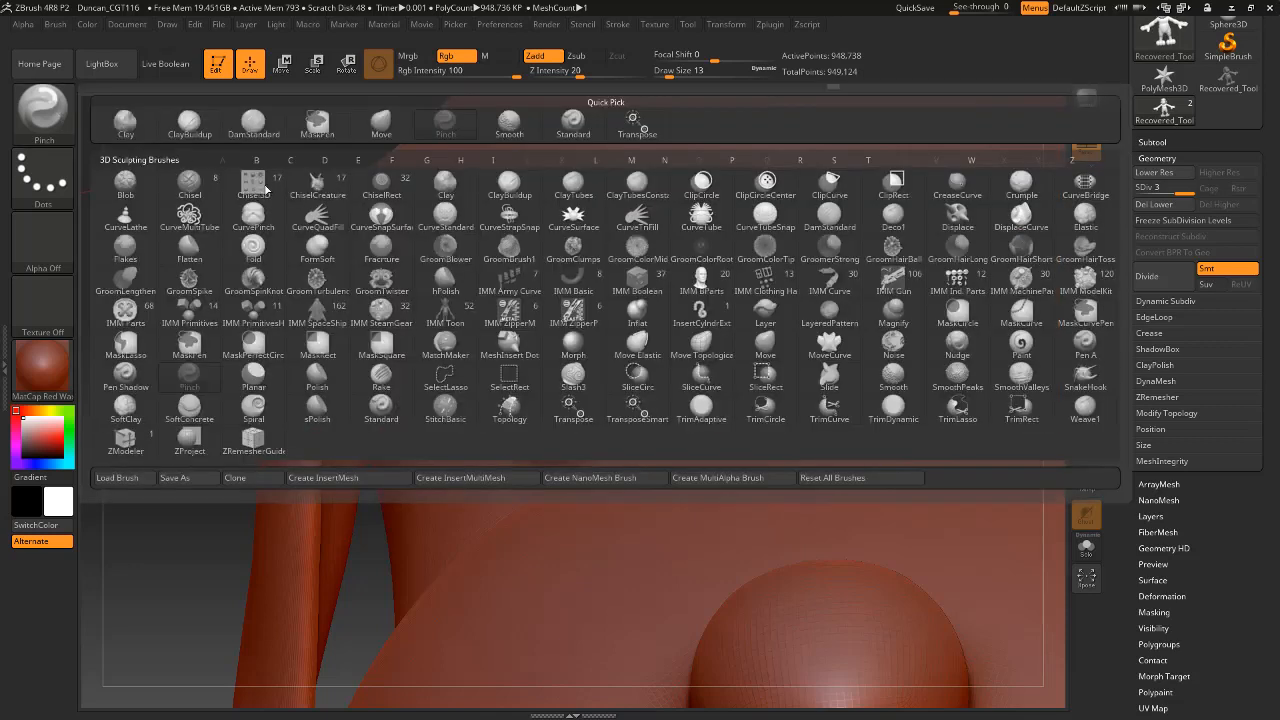
left_click(765, 342)
key("space")
left_click_drag(626, 318, 660, 320)
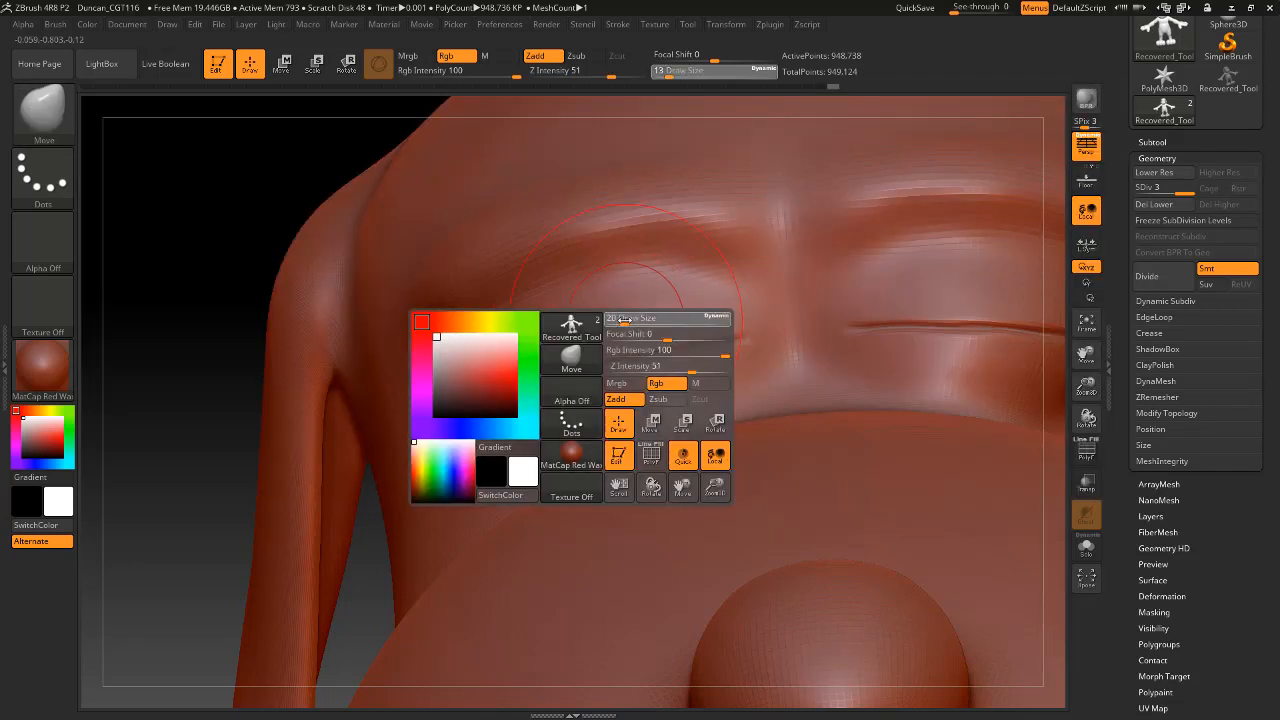
left_click_drag(601, 363, 661, 352)
left_click_drag(743, 342, 748, 349)
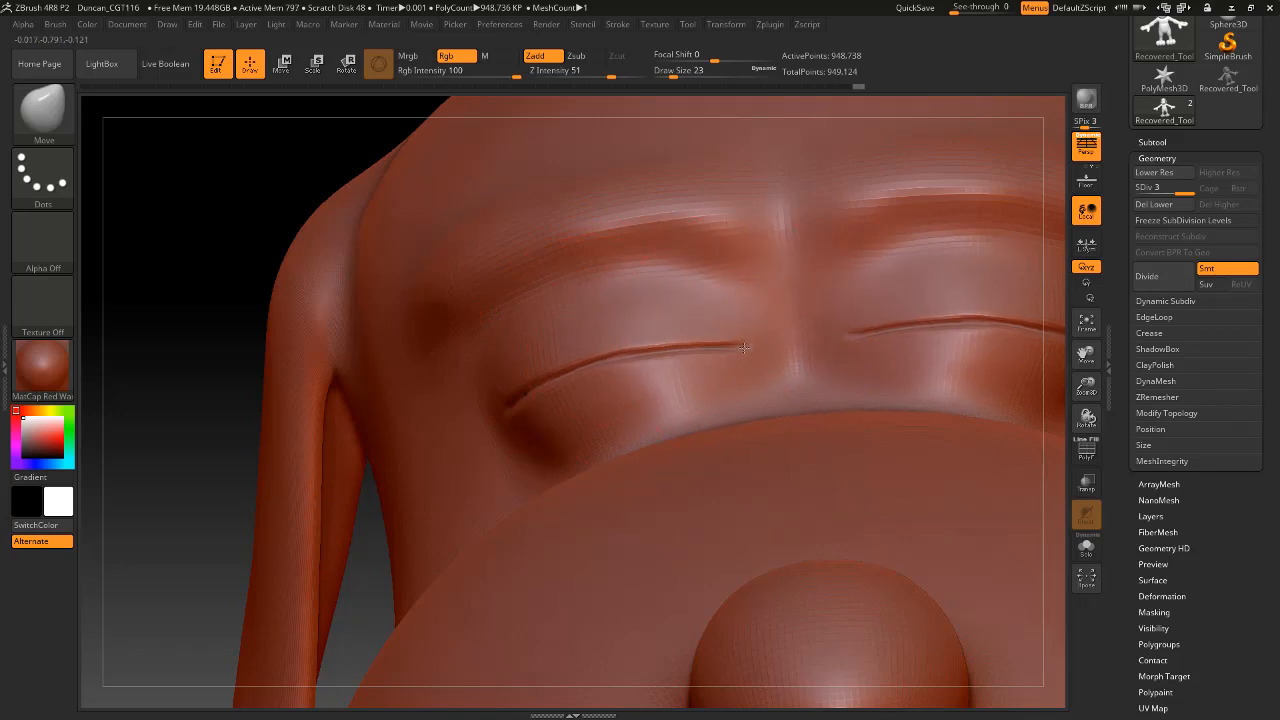
Smooth the closed eyelid line from its outer corner toward the inner end.
mouse_move(225, 345)
left_mouse_down()
mouse_move(208, 345)
mouse_move(425, 350)
left_mouse_up()
left_click_drag(550, 383, 598, 360)
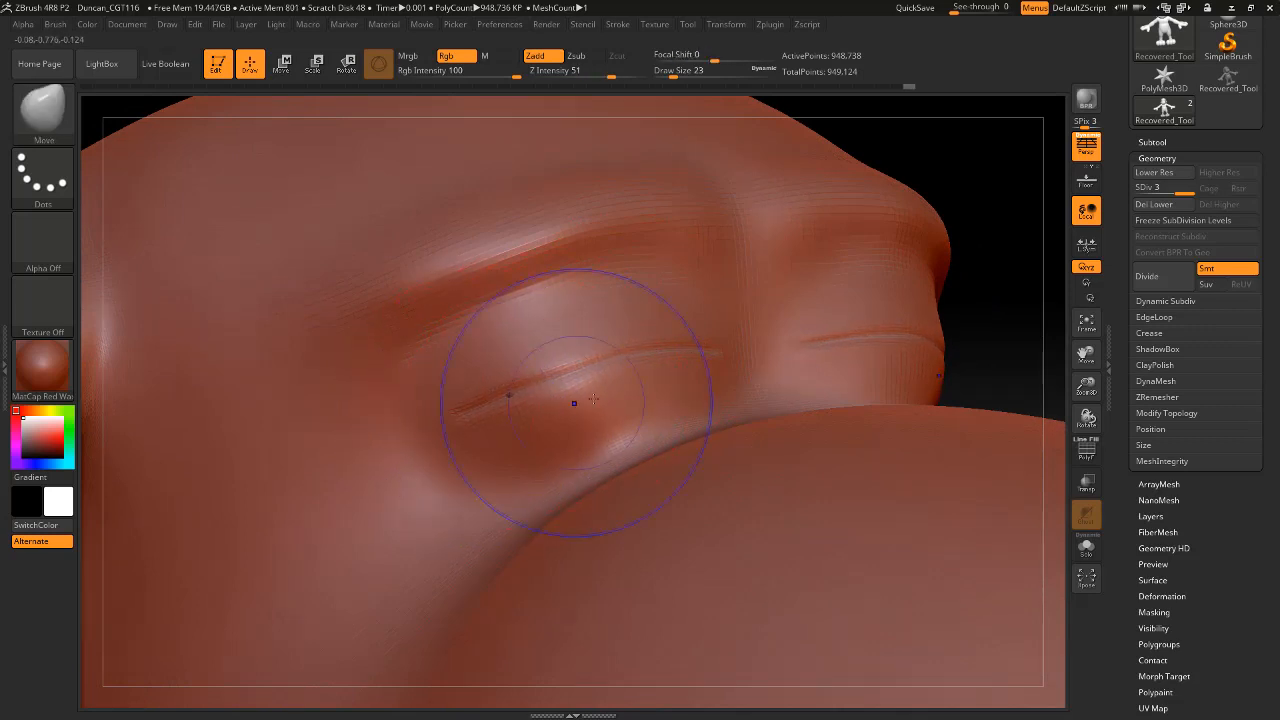
left_click_drag(574, 399, 654, 346, "shift")
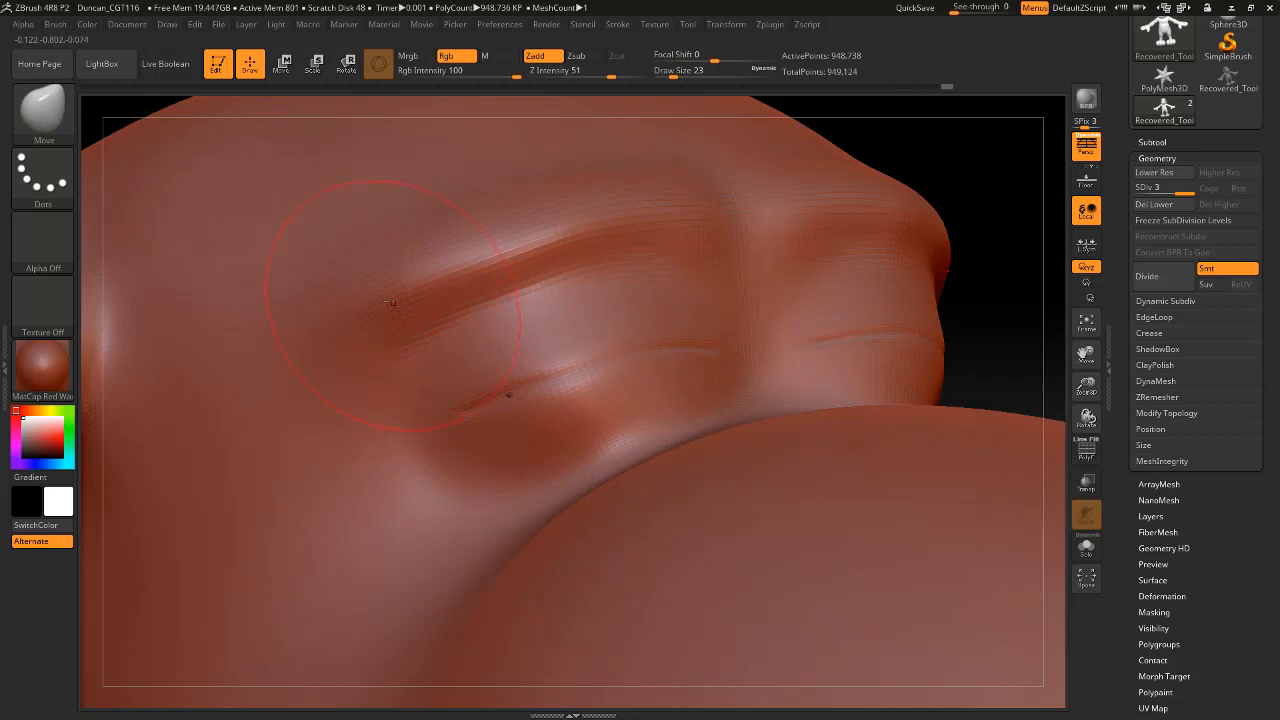
Switch to DamStandard, reduce the draw size to 5 and try to recarve the closed eyelid line.
key("b")
key("d")
key("s")
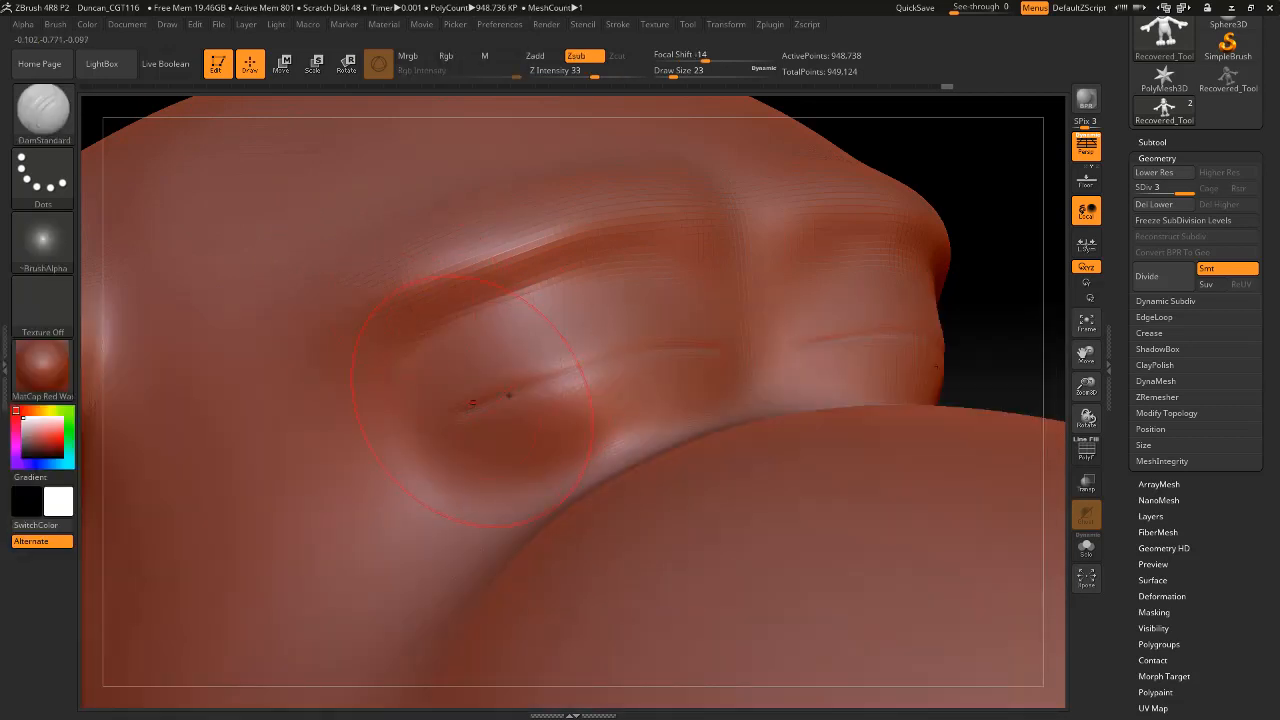
mouse_move(495, 400)
left_mouse_down()
mouse_move(565, 370)
mouse_move(545, 370)
mouse_move(590, 369)
left_mouse_up()
key("space")
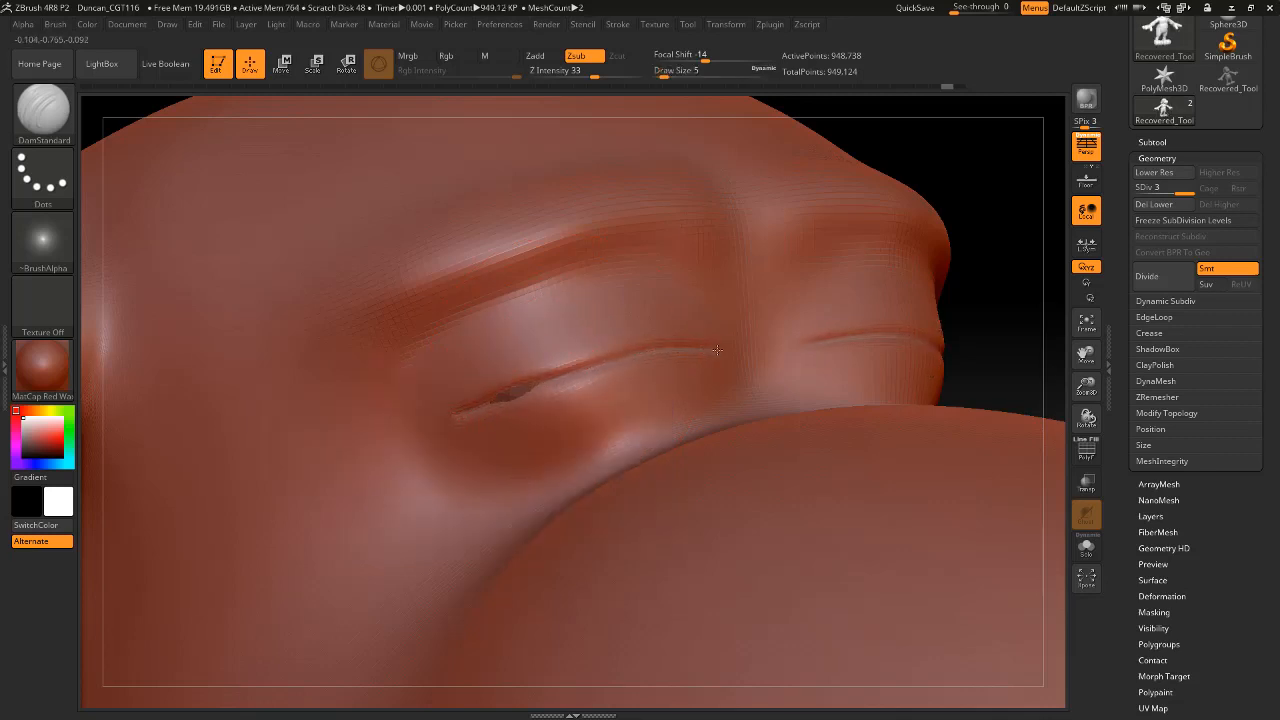
left_click_drag(729, 323, 500, 395, "shift")
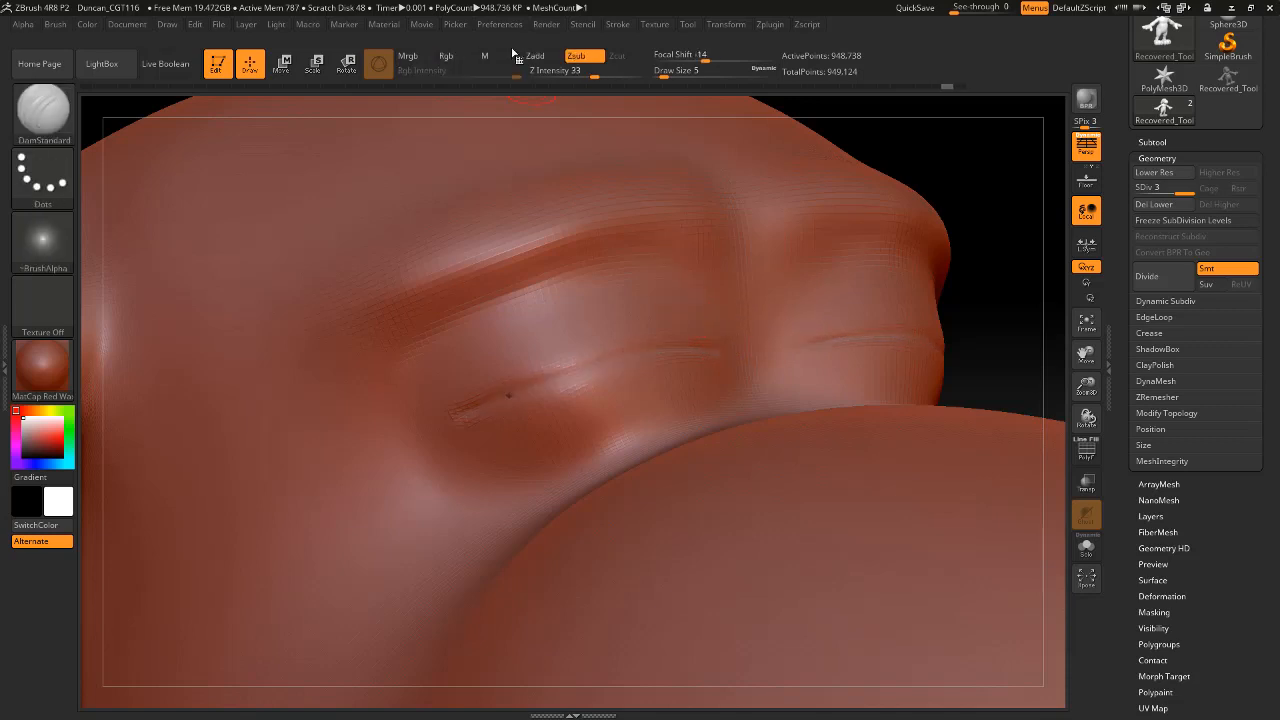
Set the DamStandard stroke's LazyRadius to 29 and raise its LazySmooth value.
left_click(617, 25)
left_click(657, 230)
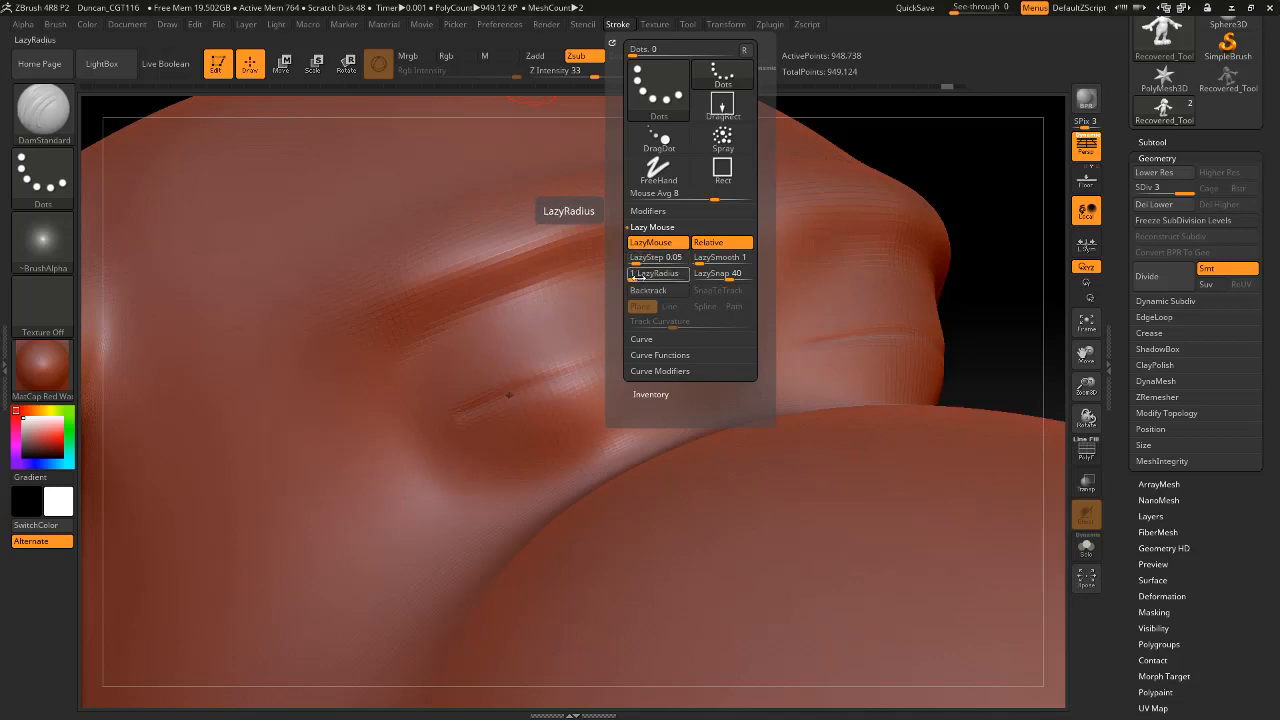
left_click_drag(636, 278, 655, 279)
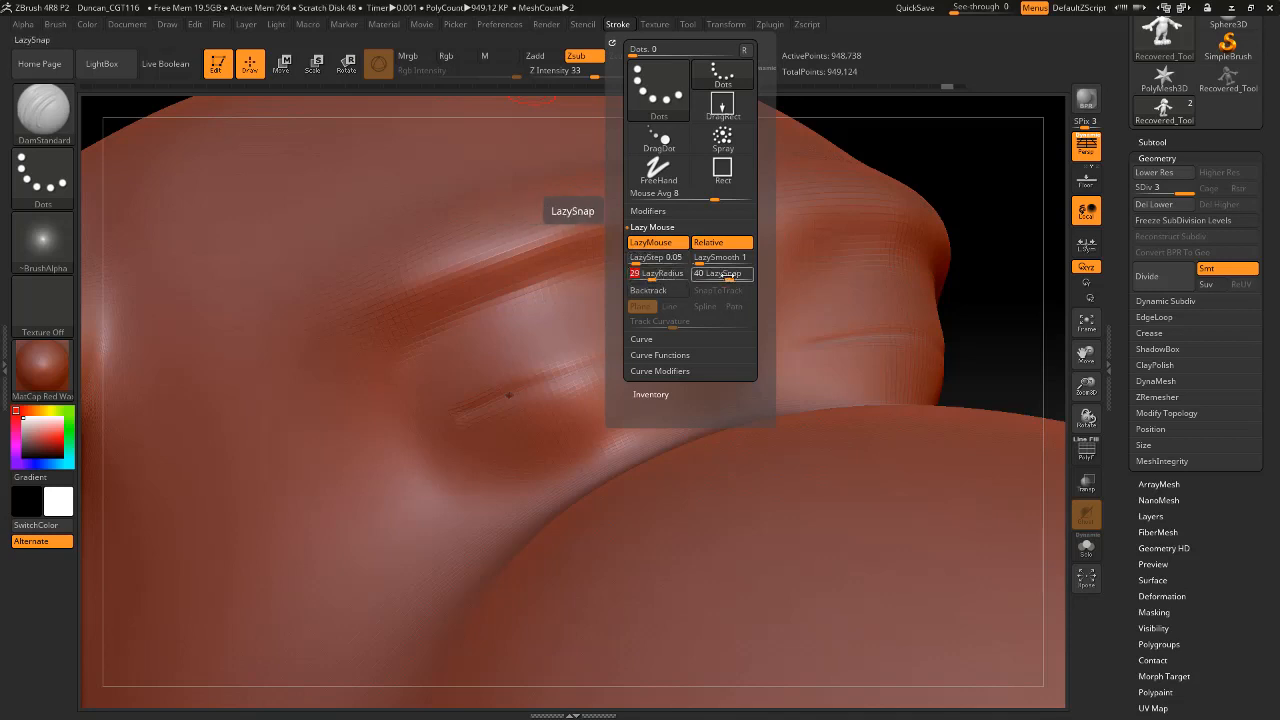
left_click_drag(703, 262, 721, 263)
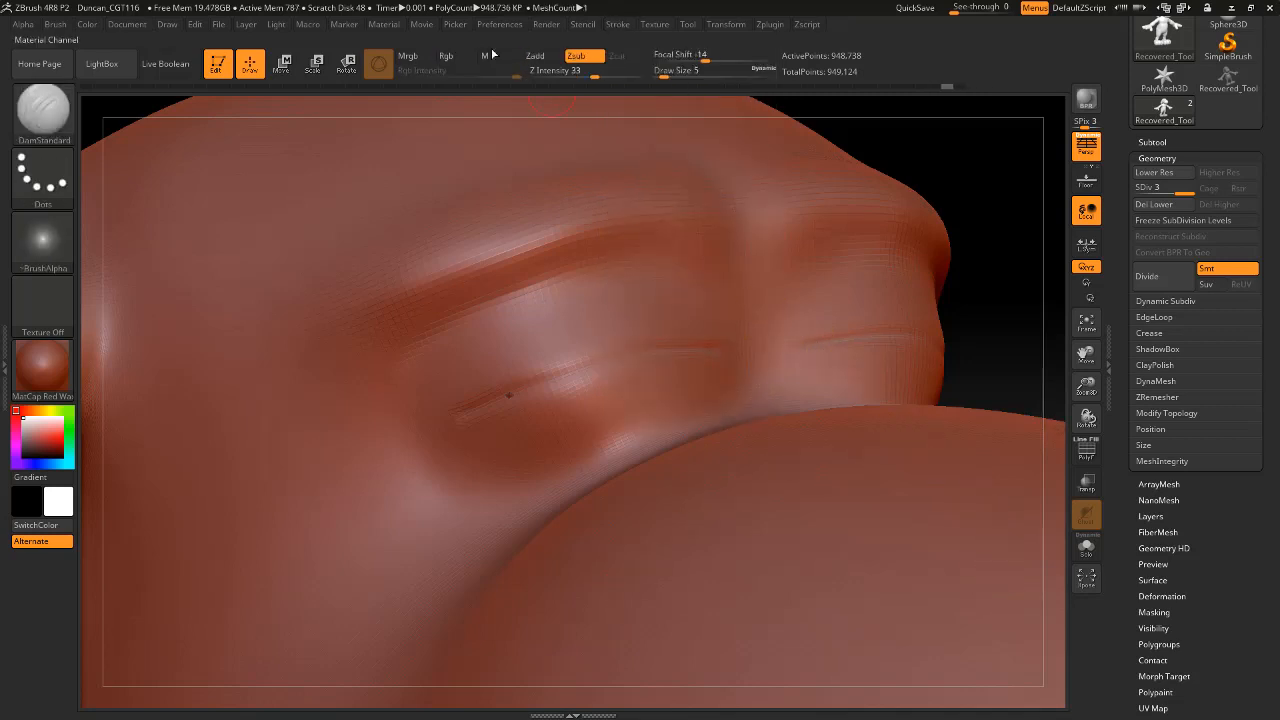
left_click(628, 25)
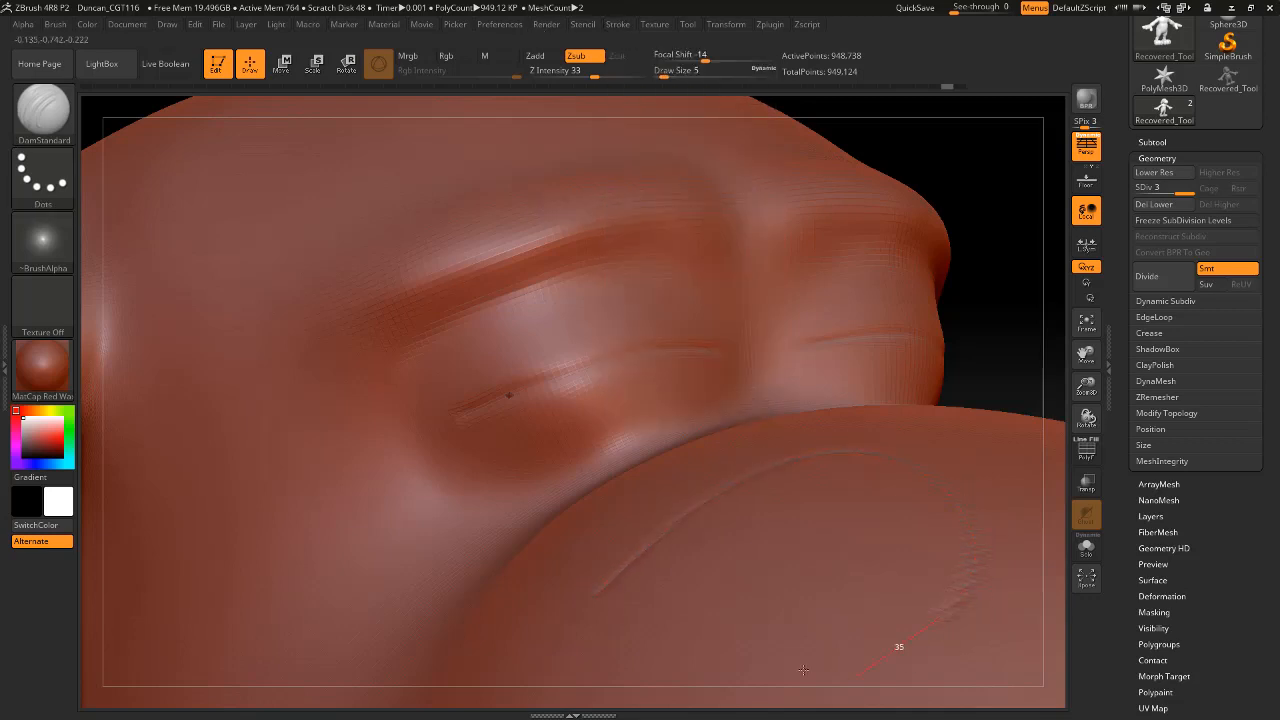
key("ctrl+z")
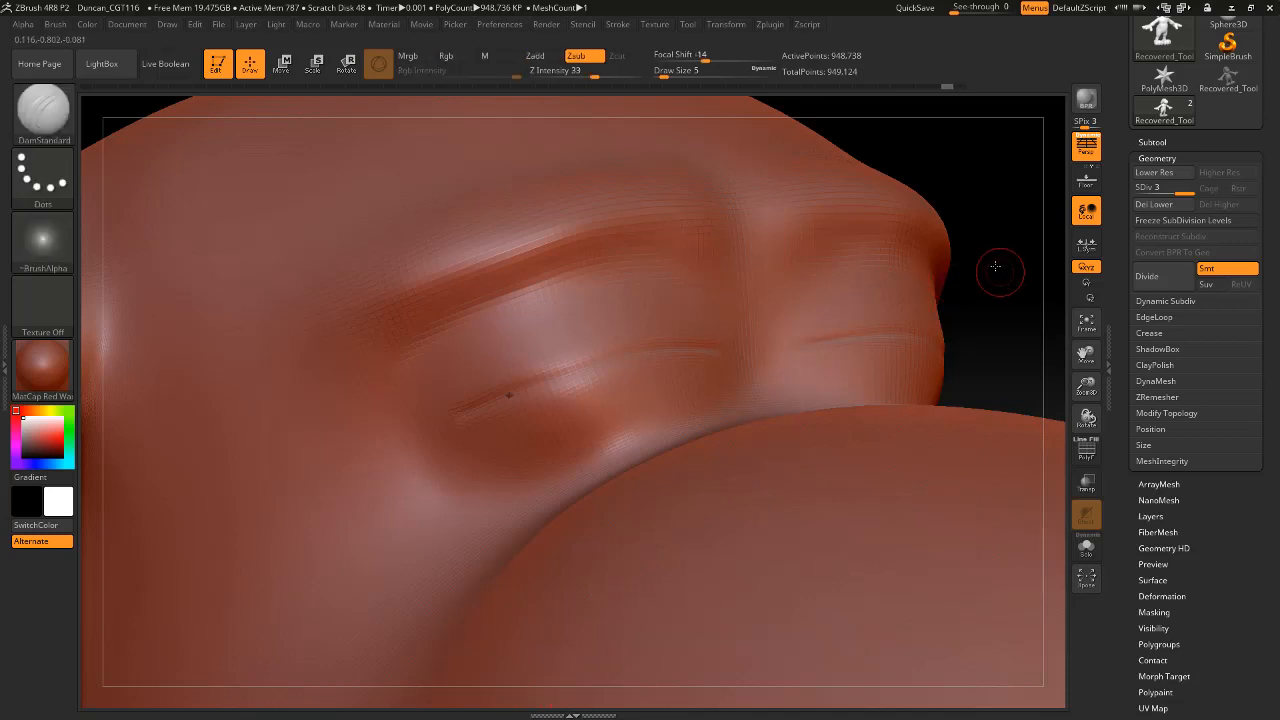
Test the Lazy Mouse stroke with DamStandard on the side of the muzzle and undo it.
left_click_drag(1001, 272, 891, 153, "alt")
left_click_drag(894, 381, 853, 82, "alt")
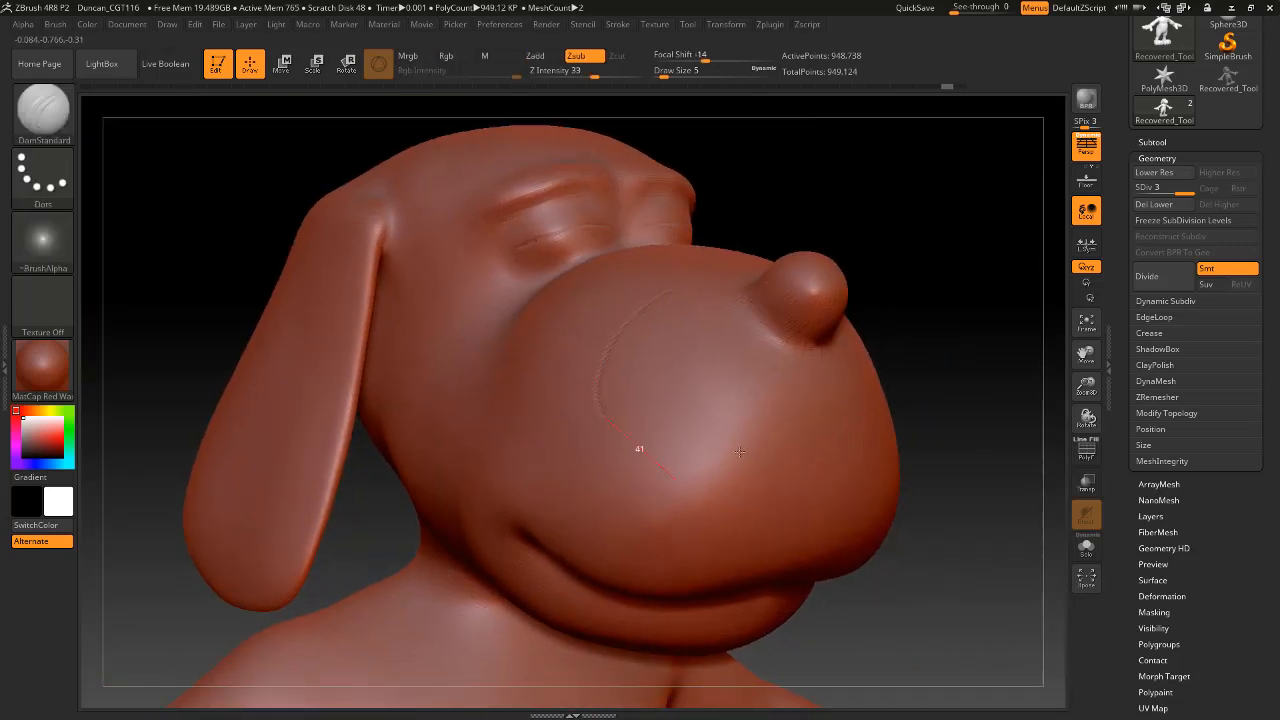
left_click_drag(848, 541, 532, 410)
mouse_move(963, 317)
left_mouse_down()
mouse_move(886, 133)
mouse_move(893, 380)
left_mouse_up()
key("ctrl+z")
Recarve the closed eyelid line from the inner to the outer corner with DamStandard at draw size 5.
left_click_drag(808, 297, 900, 312)
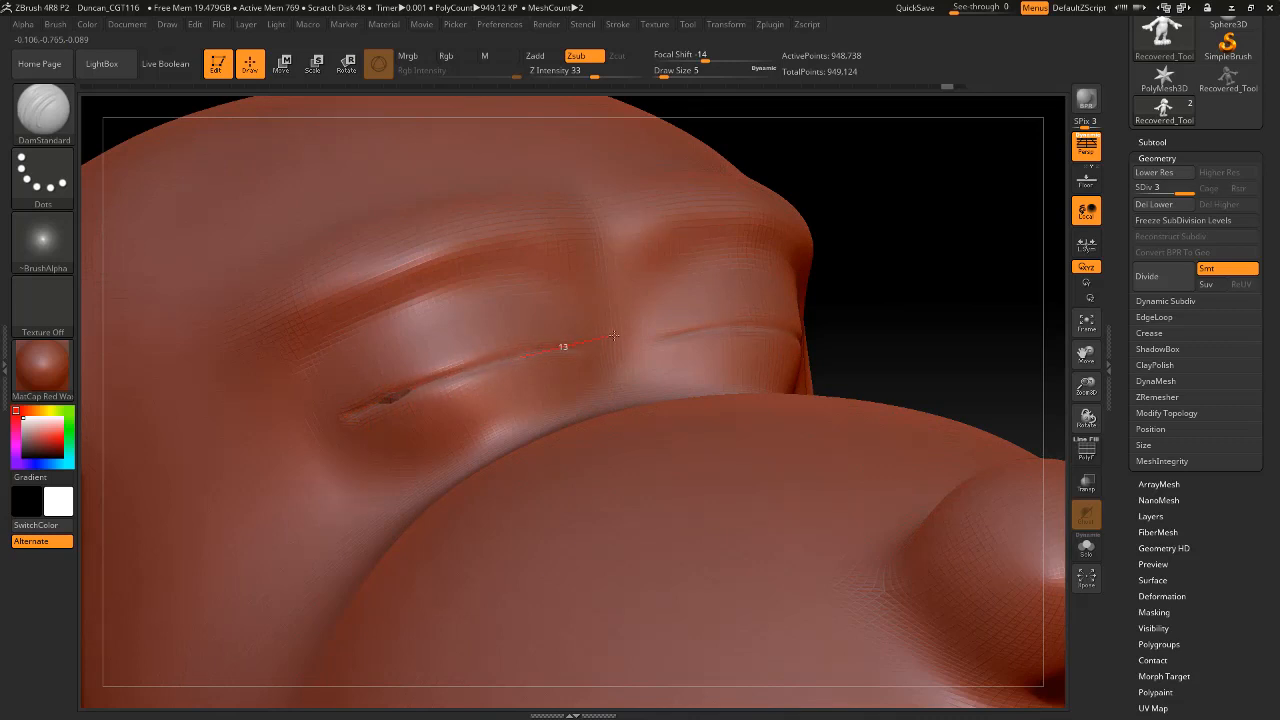
left_click_drag(687, 351, 690, 352)
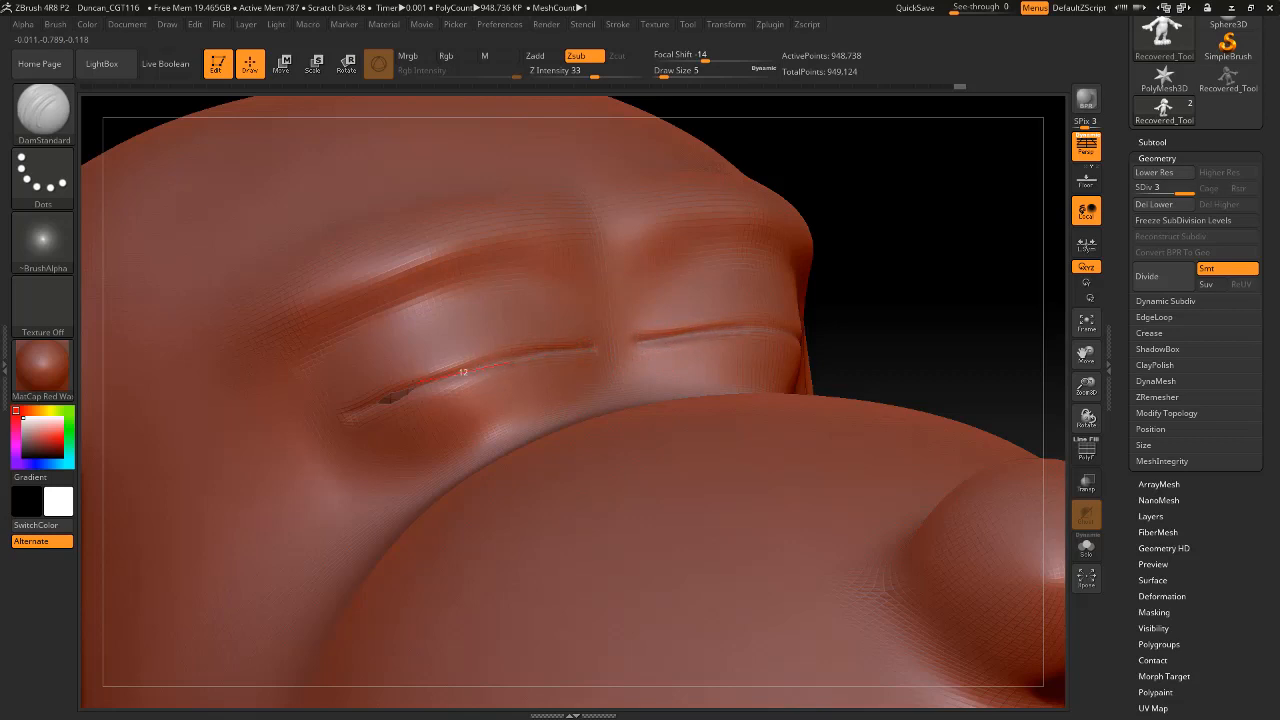
left_click_drag(415, 383, 364, 405)
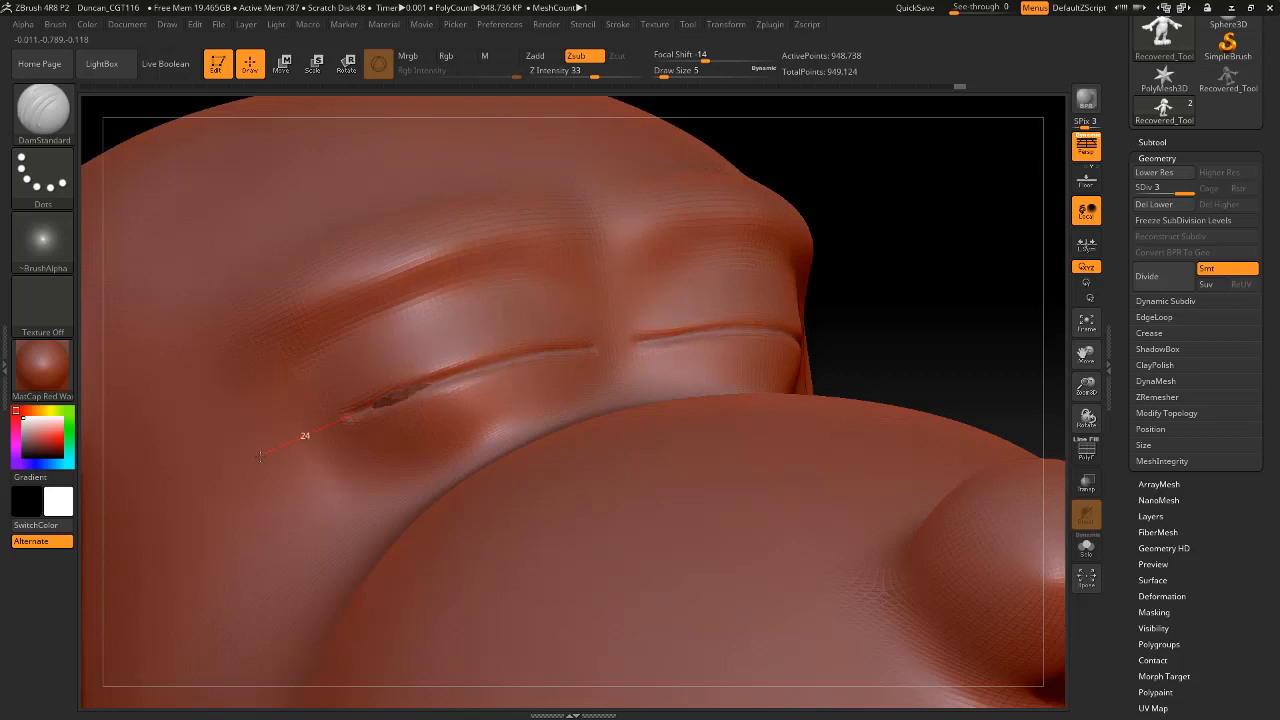
Sharpen the recarved closed eyelid line with the Pinch brush at draw size 5.
left_click_drag(895, 317, 884, 256, "alt")
left_click(42, 108)
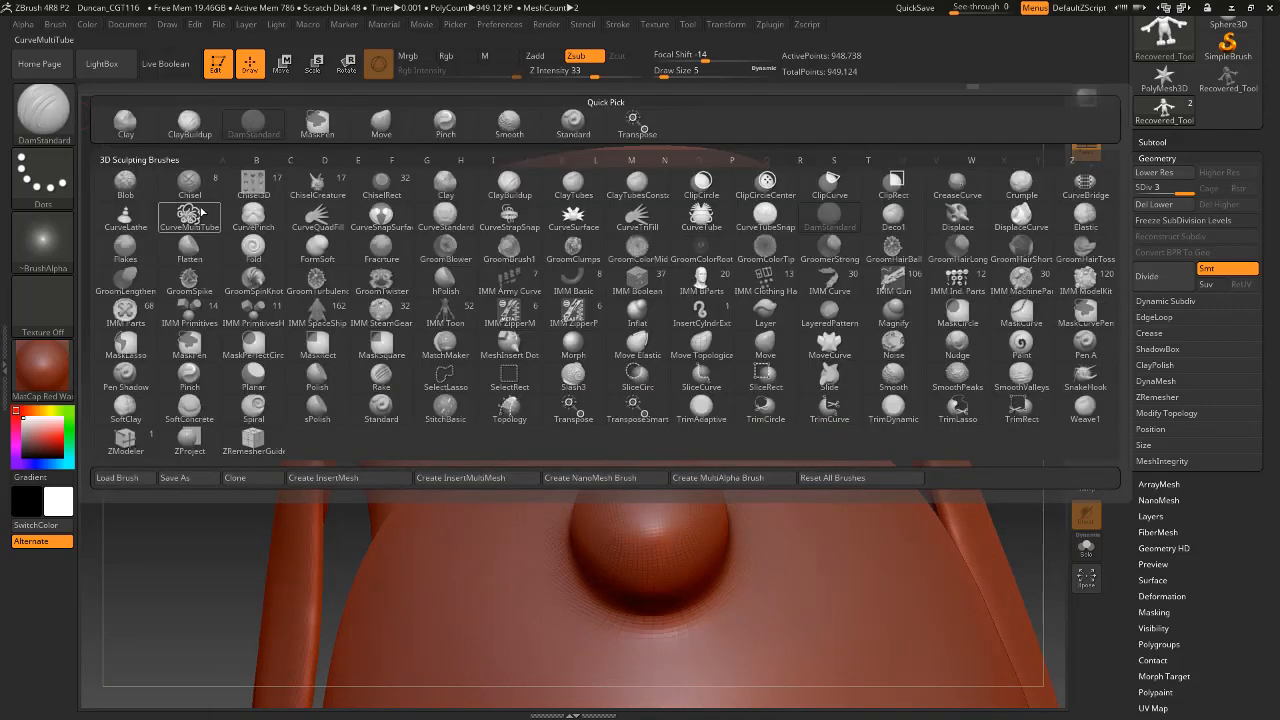
key("p")
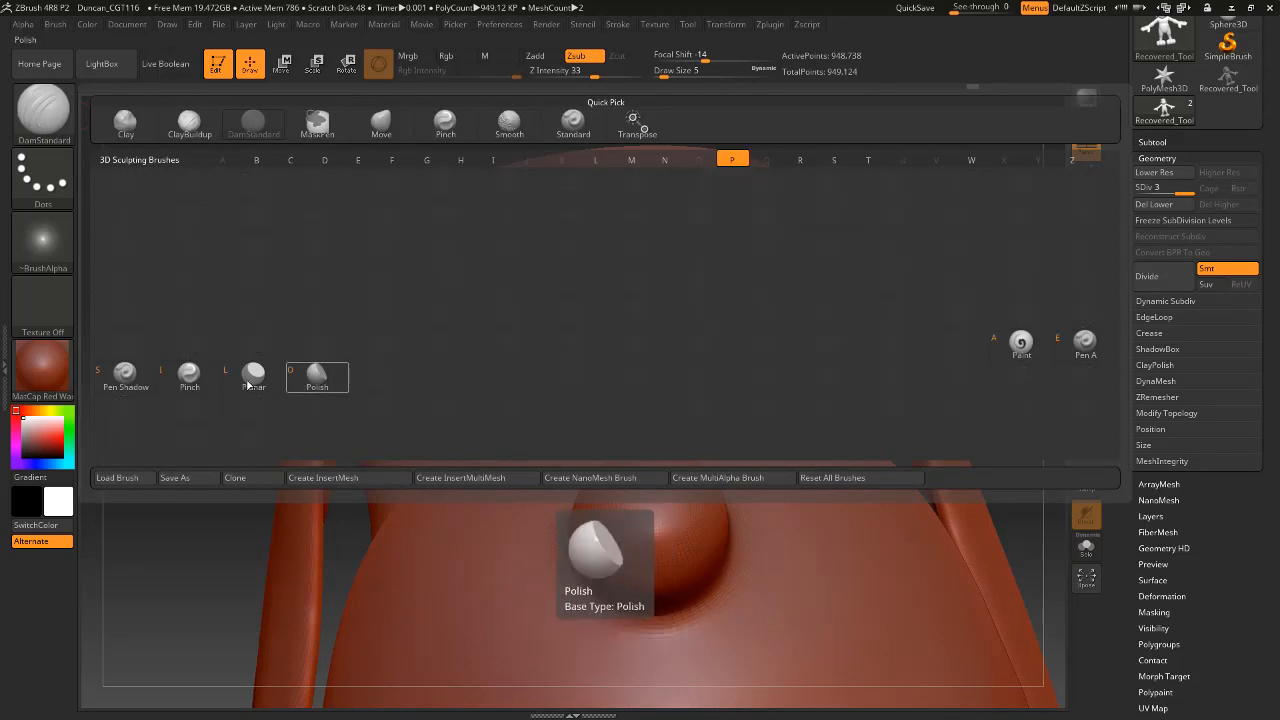
left_click(189, 376)
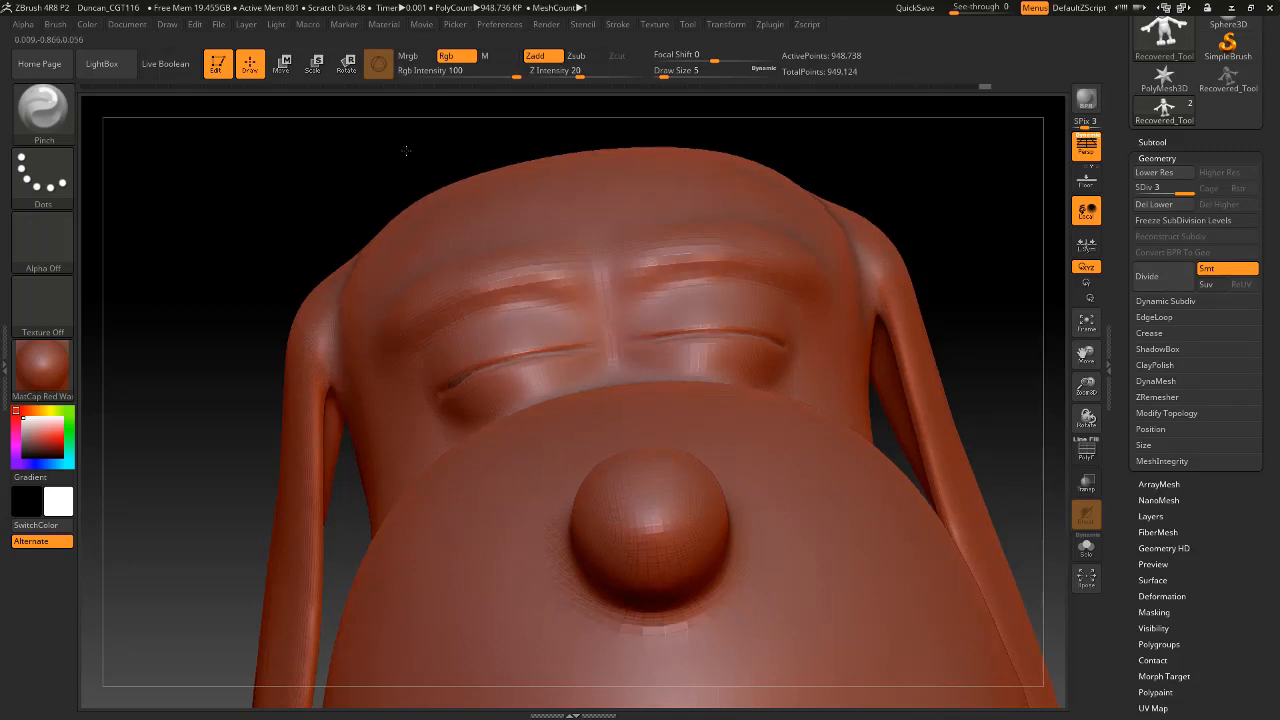
left_click_drag(409, 149, 443, 378)
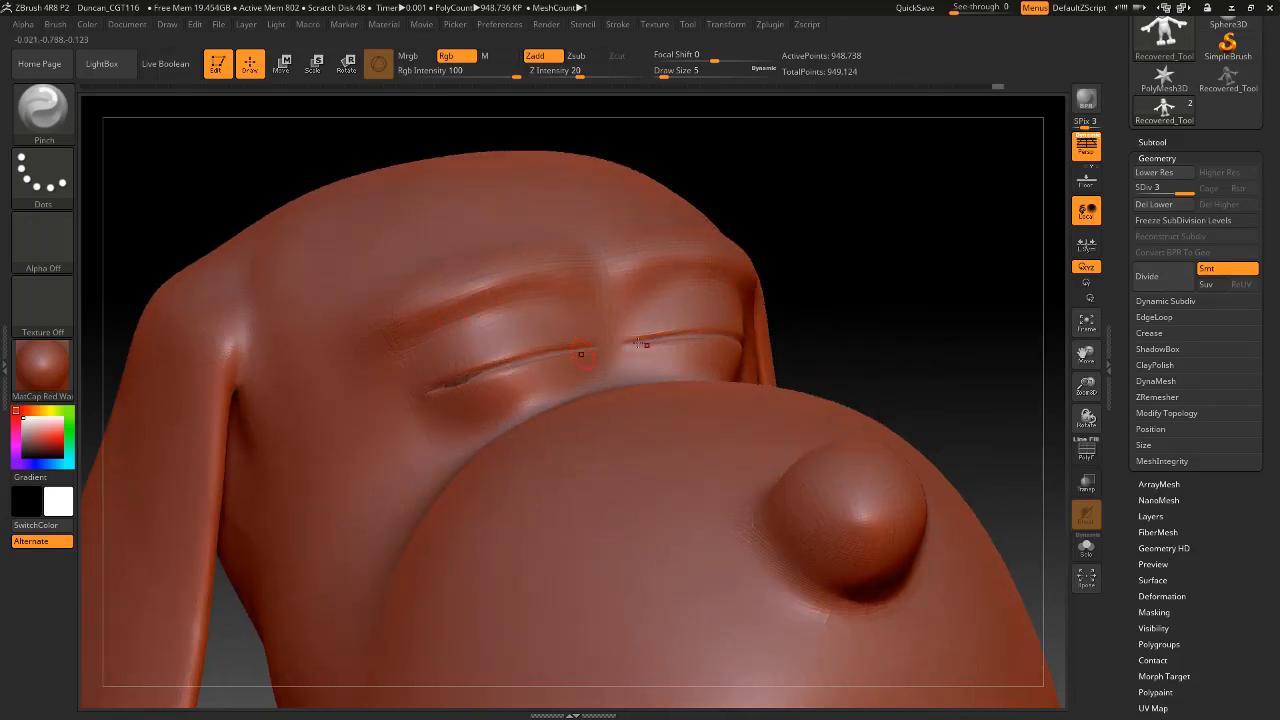
Return the body mesh to subdivision level 1 and delete the higher subdivision levels.
mouse_move(1000, 258)
left_mouse_down()
mouse_move(911, 263)
mouse_move(883, 249)
mouse_move(920, 283)
mouse_move(900, 337)
mouse_move(843, 409)
mouse_move(859, 371)
mouse_move(823, 369)
mouse_move(871, 317)
mouse_move(853, 341)
left_mouse_up()
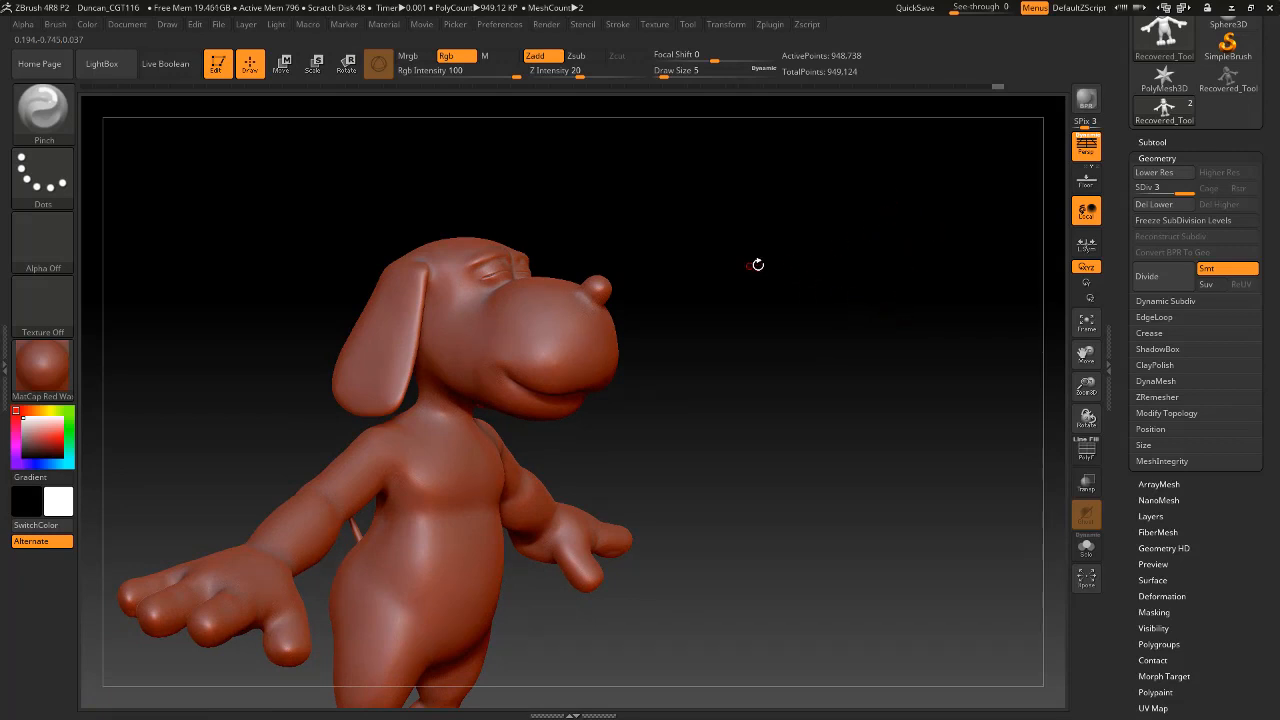
mouse_move(757, 265)
left_mouse_down()
mouse_move(740, 250)
mouse_move(790, 240)
mouse_move(821, 273)
left_mouse_up()
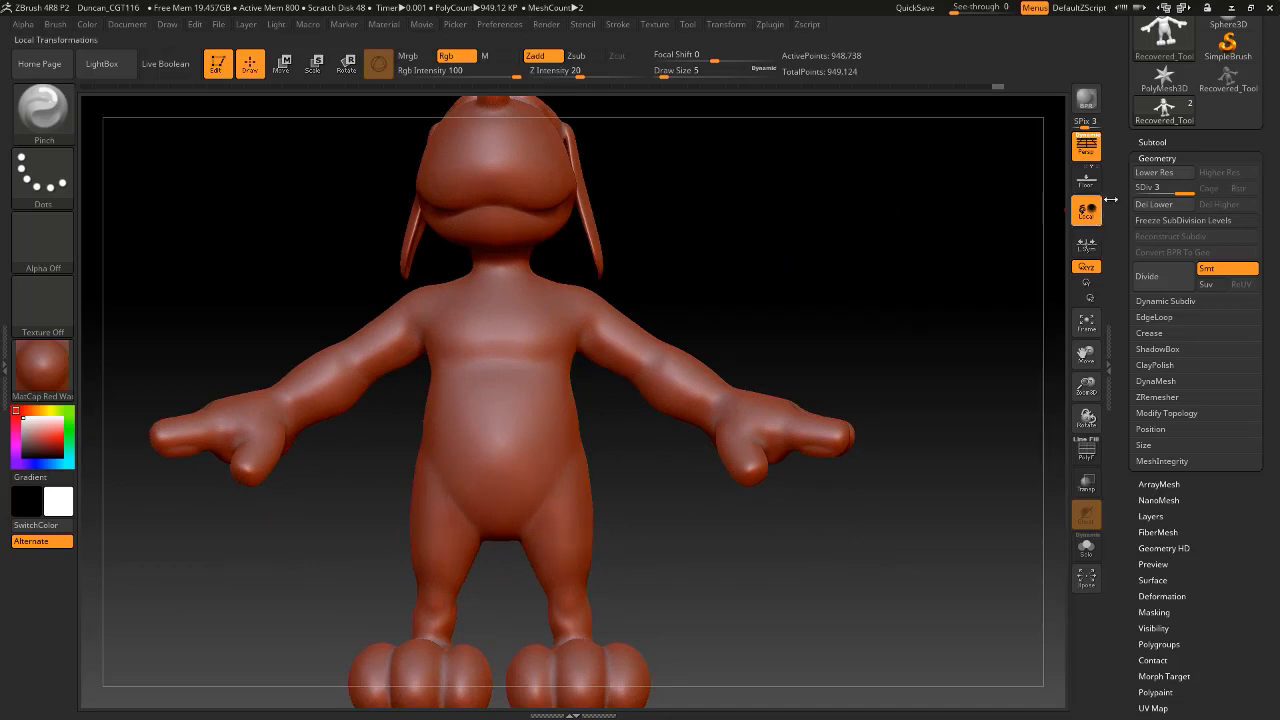
left_click_drag(1184, 191, 1151, 203)
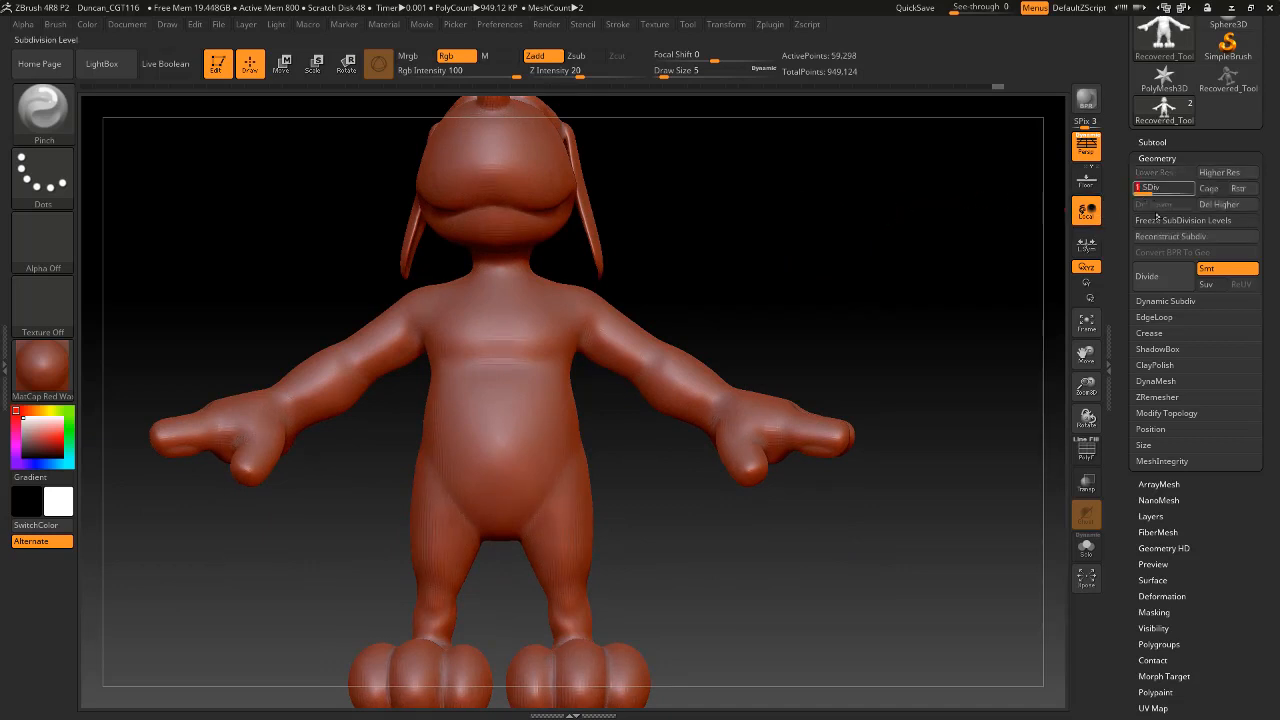
left_click(1218, 204)
mouse_move(806, 206)
left_mouse_down()
mouse_move(801, 261)
mouse_move(898, 428)
left_mouse_up()
mouse_move(843, 291)
left_mouse_down("alt")
mouse_move(974, 403)
mouse_move(982, 425)
left_mouse_up("alt")
left_click_drag(959, 187, 906, 183)
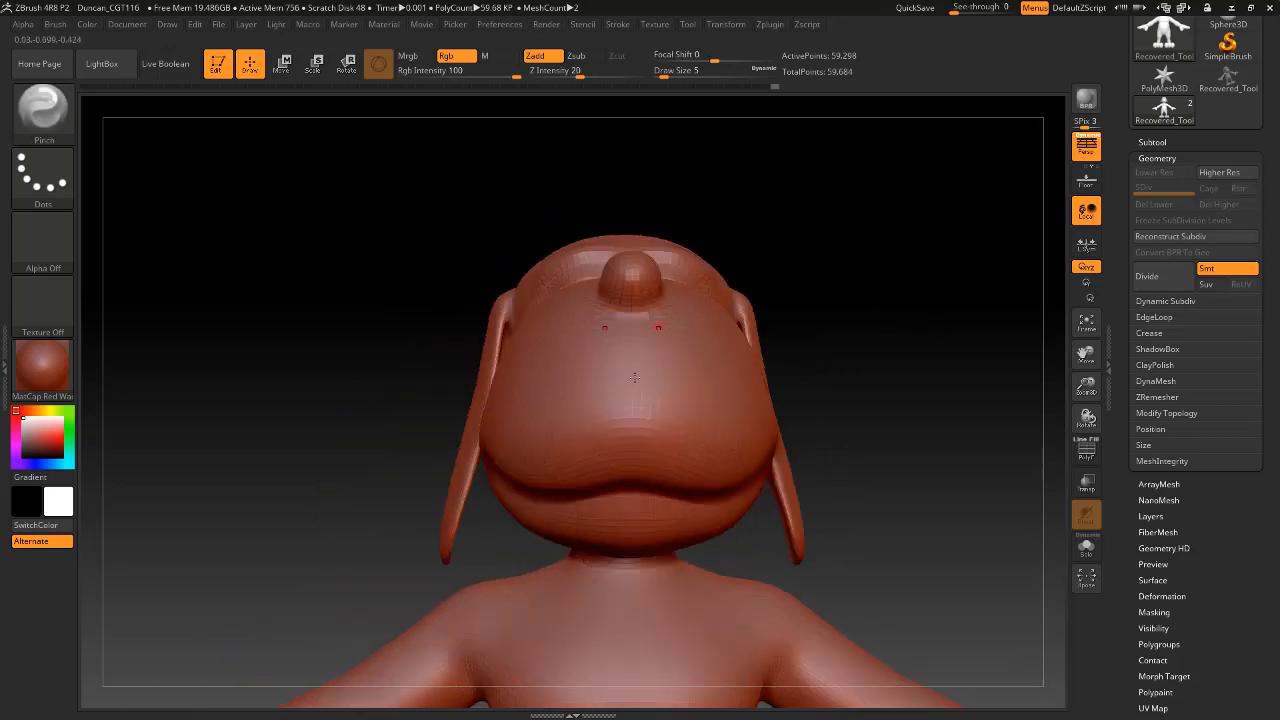
Mask a mirrored pair of oval patches on the front of the muzzle below the nose with MaskPen at draw size 31.
key("space")
left_click_drag(624, 368, 637, 352)
key("ctrl")
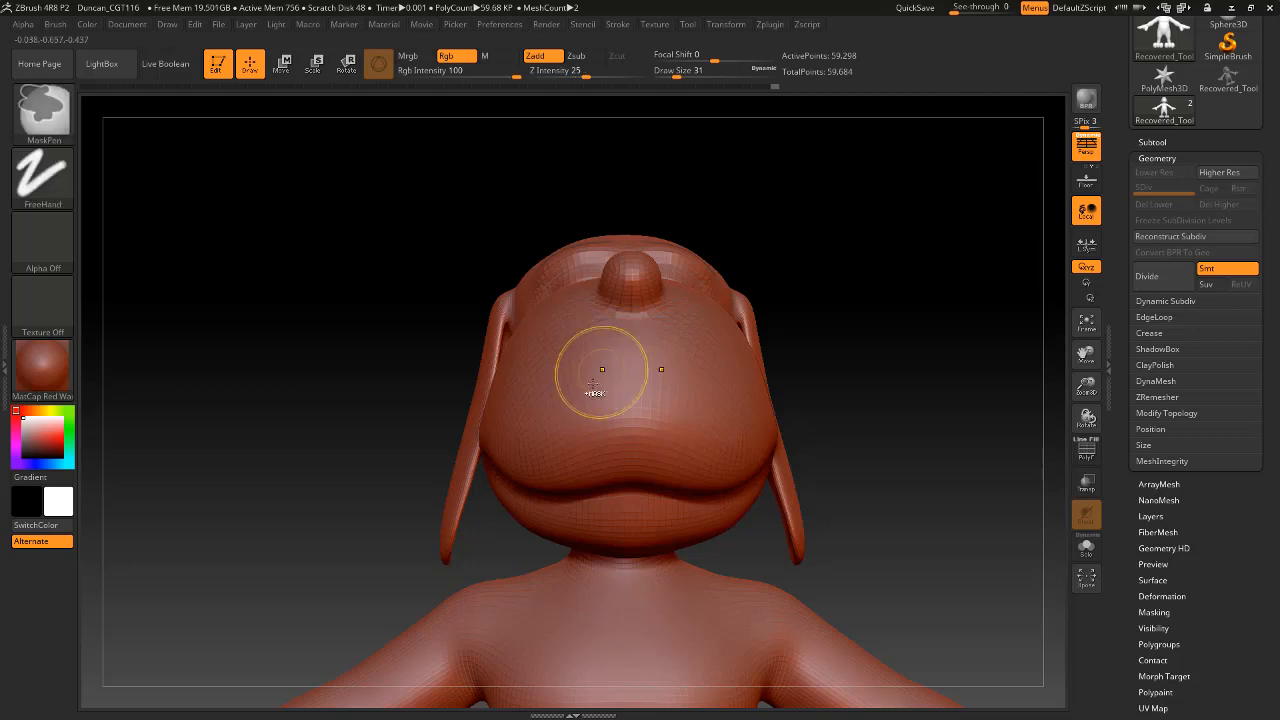
mouse_move(571, 362)
left_mouse_down("ctrl")
mouse_move(552, 420)
mouse_move(600, 392)
mouse_move(559, 381)
left_mouse_up("ctrl")
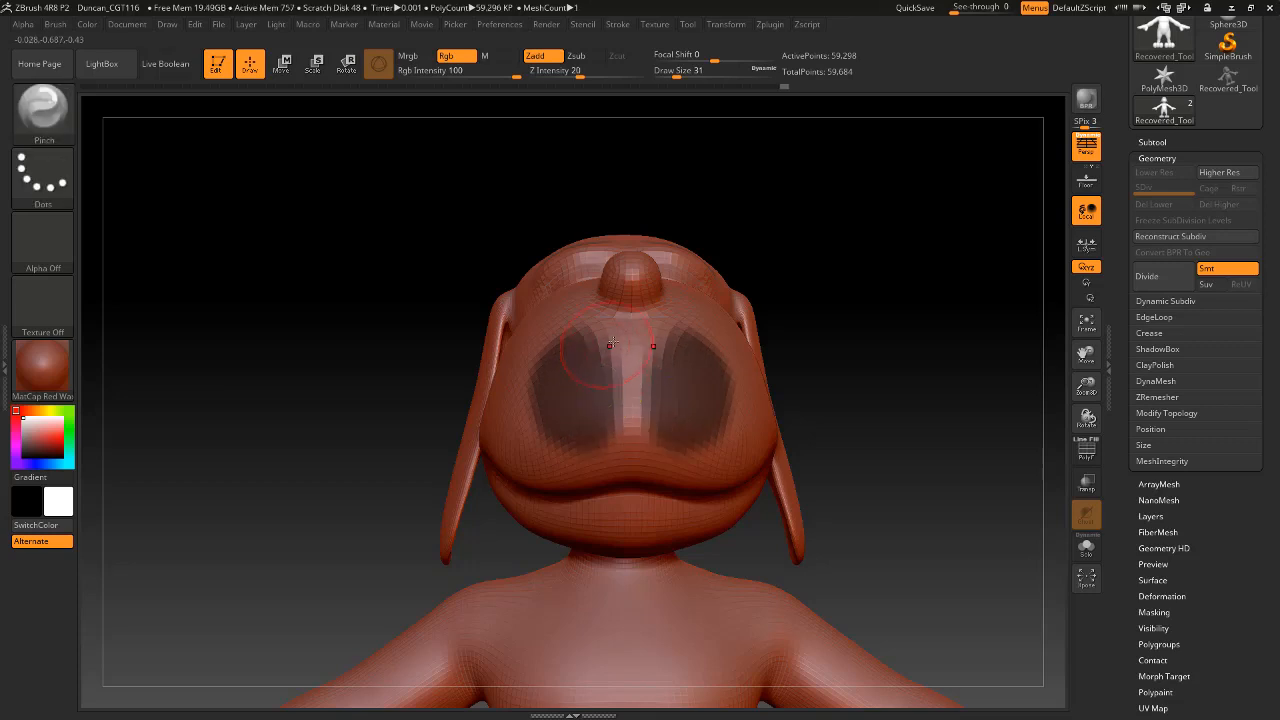
Try building up the muzzle around the masked patches with the Standard brush at draw size 31 and undo the sculpting.
left_click(43, 108)
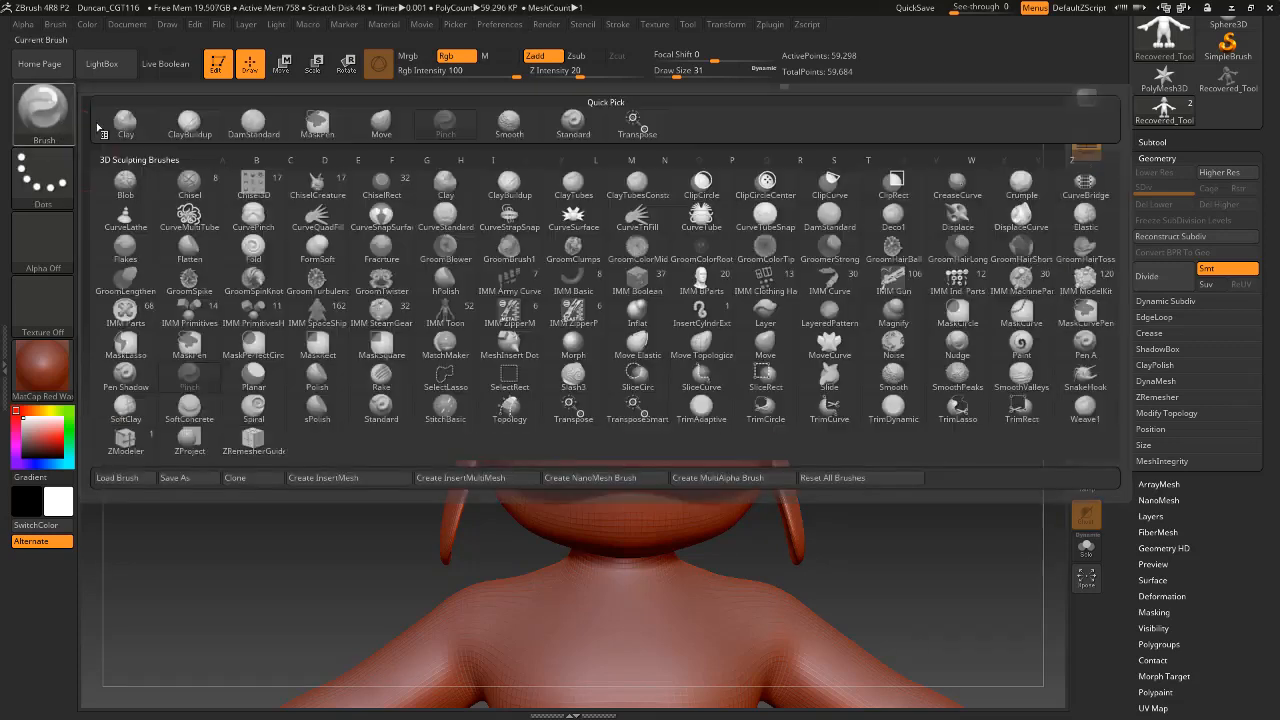
left_click(573, 124)
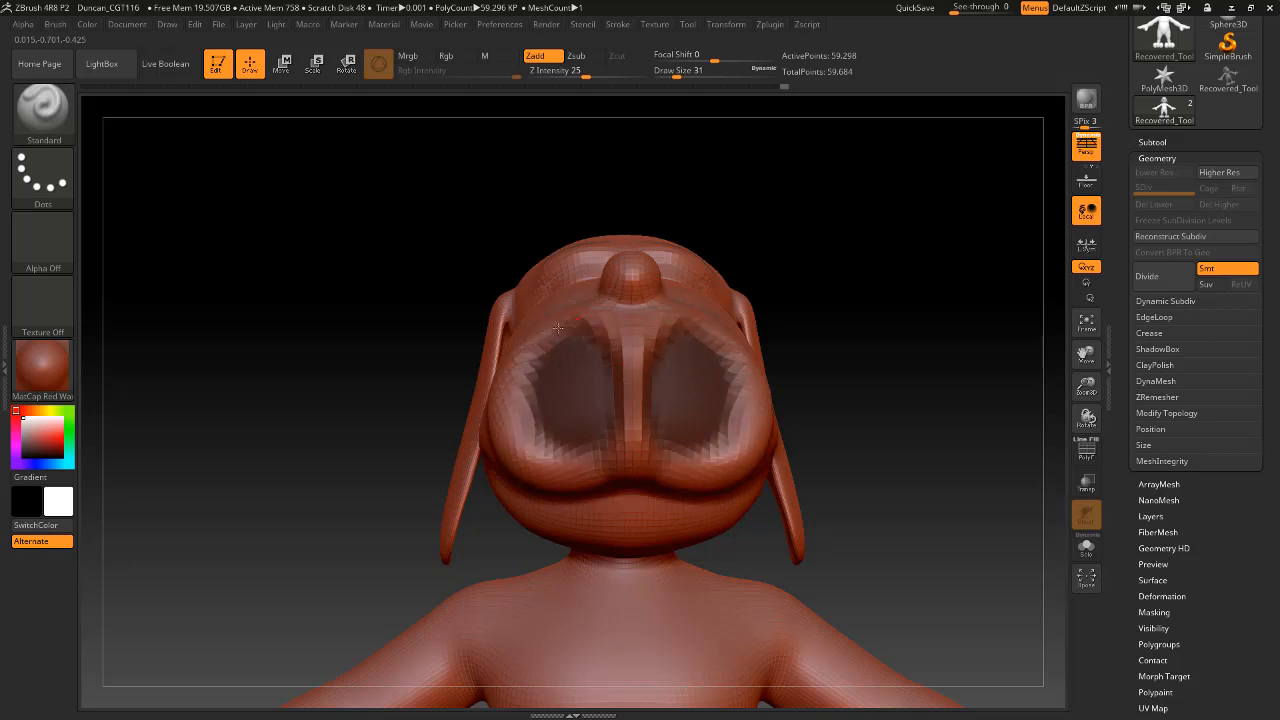
left_click_drag(701, 223, 766, 323)
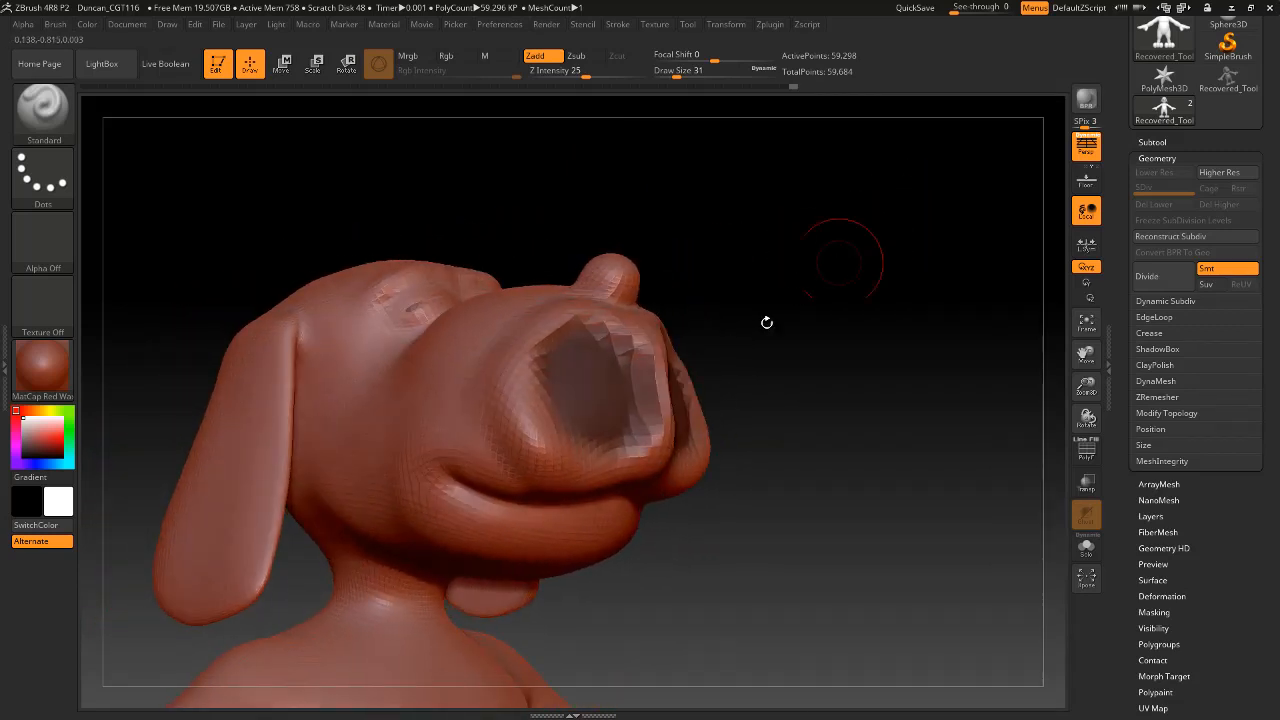
key("ctrl+z")
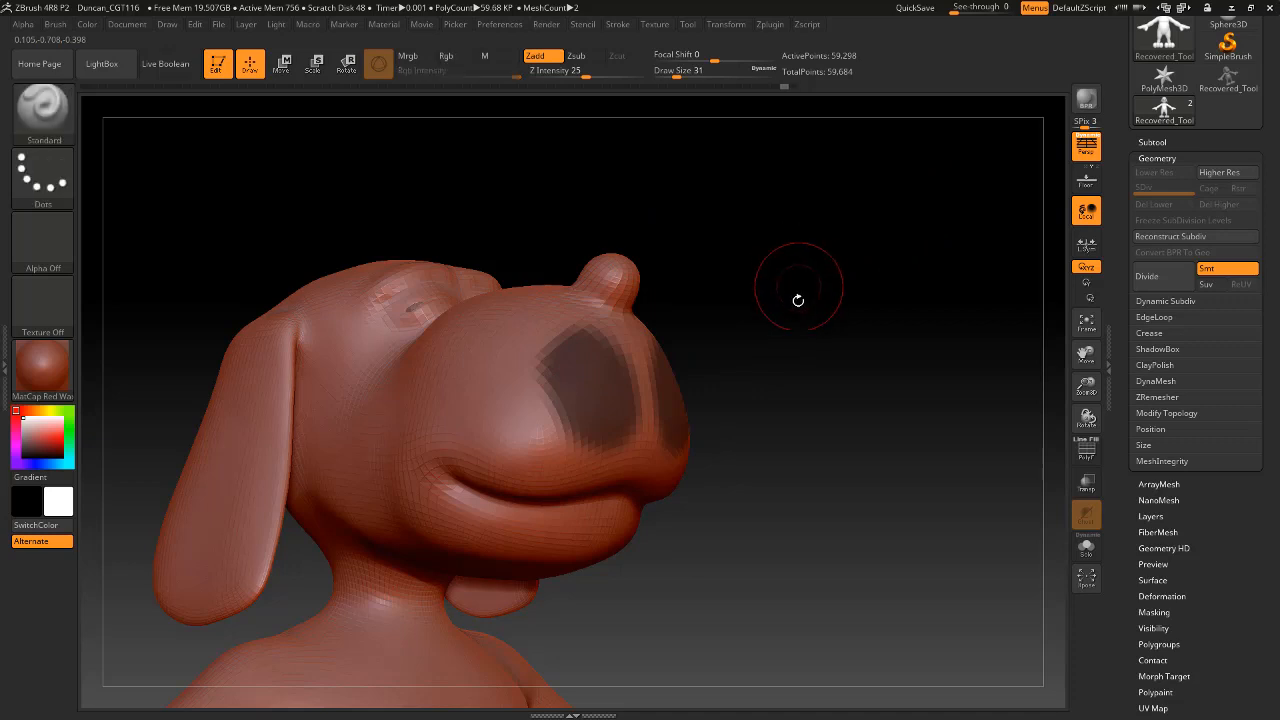
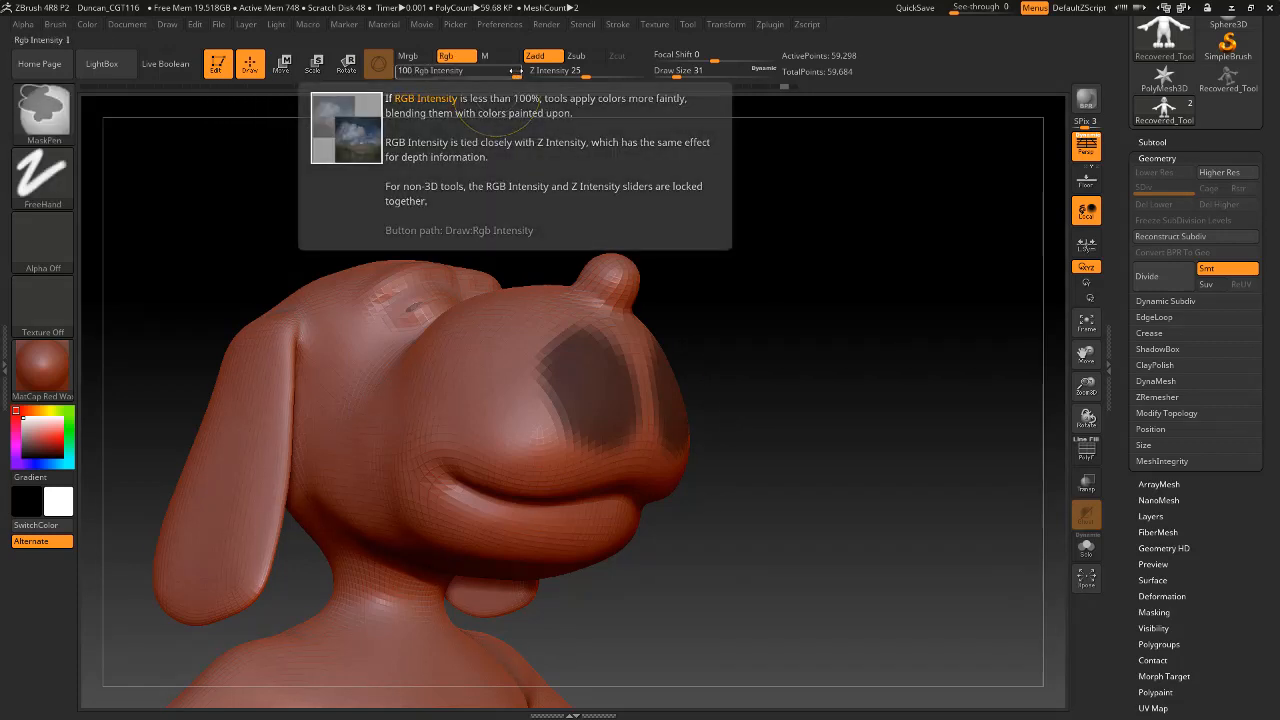
Clear the mask from the muzzle and set the MaskPen's RGB intensity to 47.
left_click_drag(714, 242, 777, 280, "ctrl")
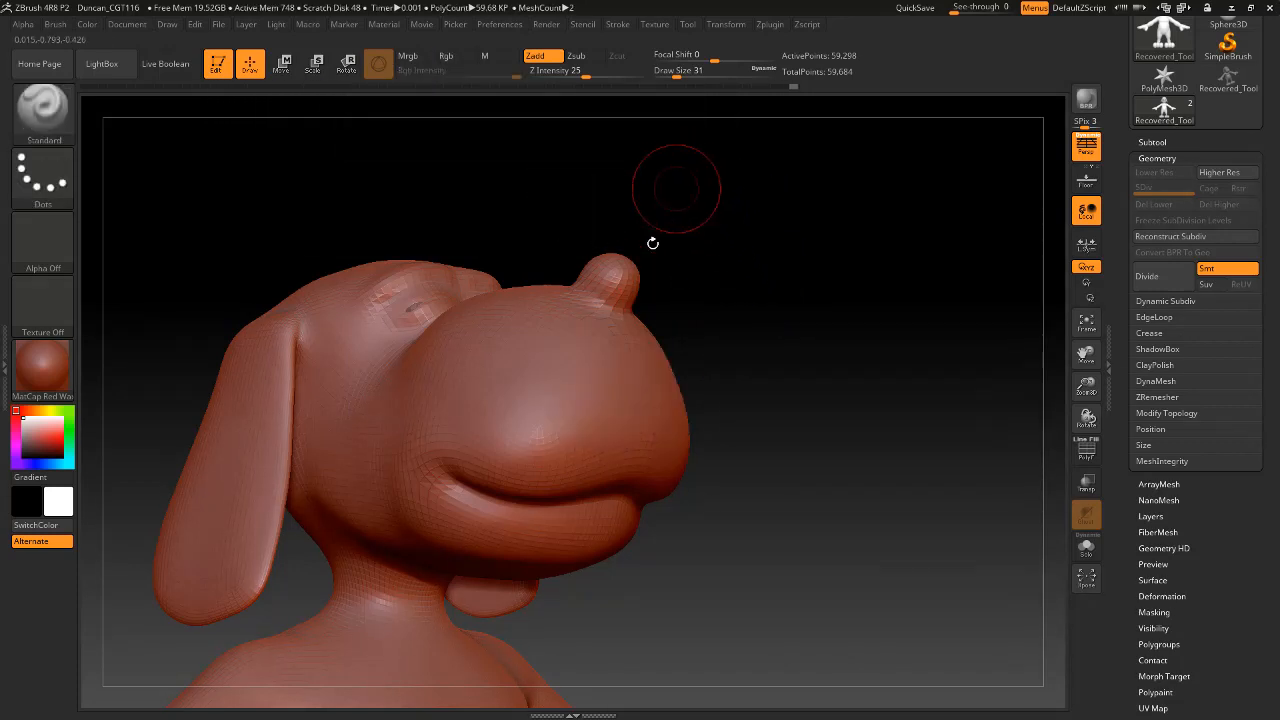
left_click_drag(710, 176, 893, 336, "ctrl")
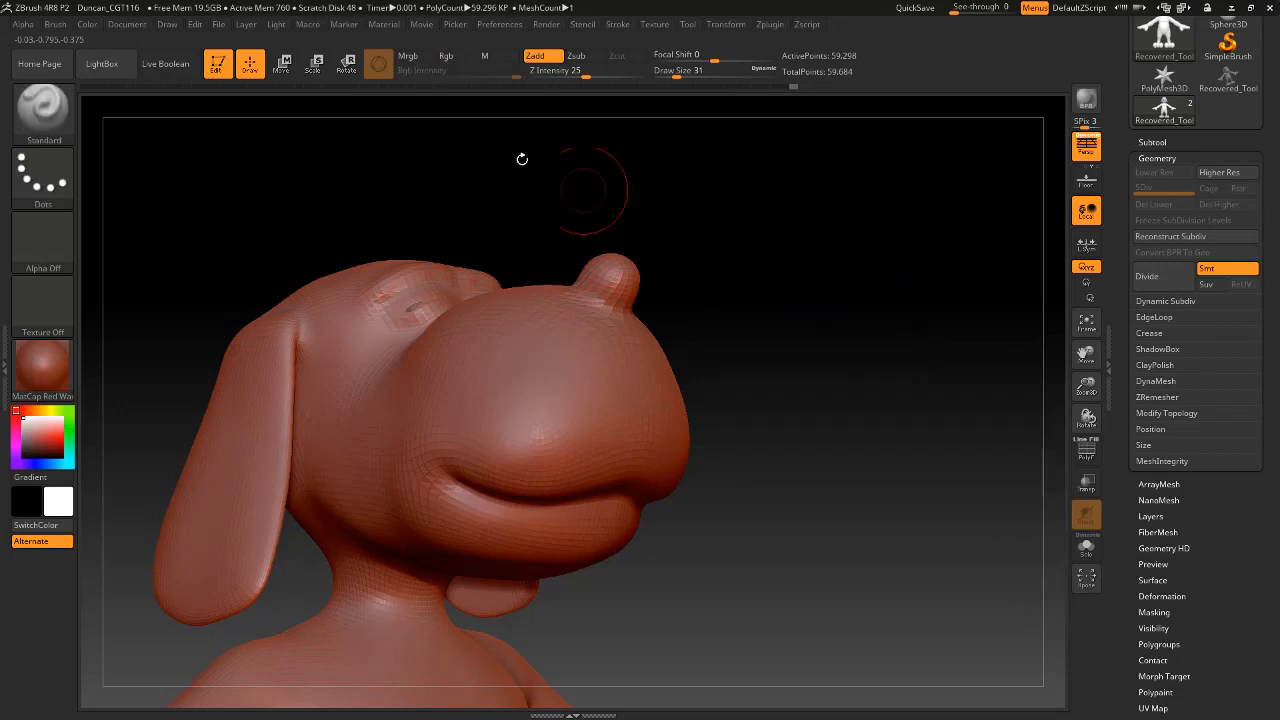
mouse_move(503, 72)
left_mouse_down()
mouse_move(458, 75)
mouse_move(483, 76)
left_mouse_up()
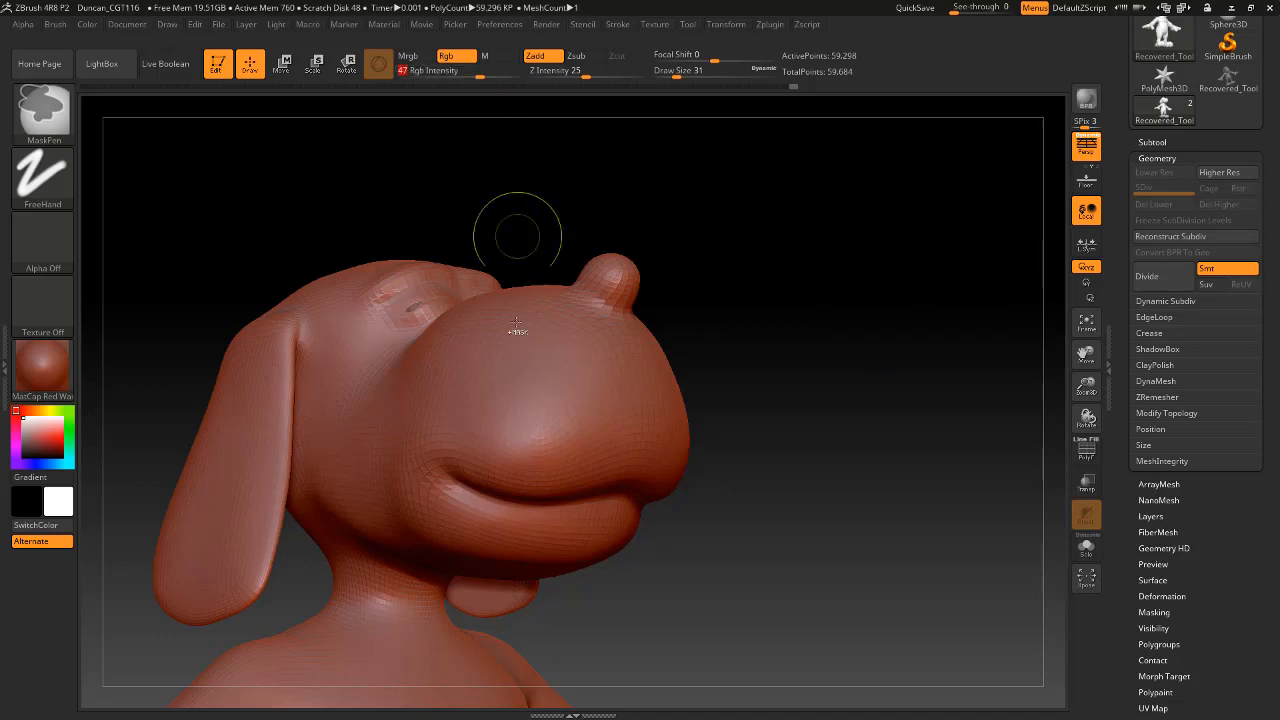
Mask an oval patch on the side of the muzzle with the MaskPen at RGB intensity 47.
mouse_move(525, 365)
left_mouse_down()
mouse_move(520, 400)
mouse_move(535, 393)
left_mouse_up()
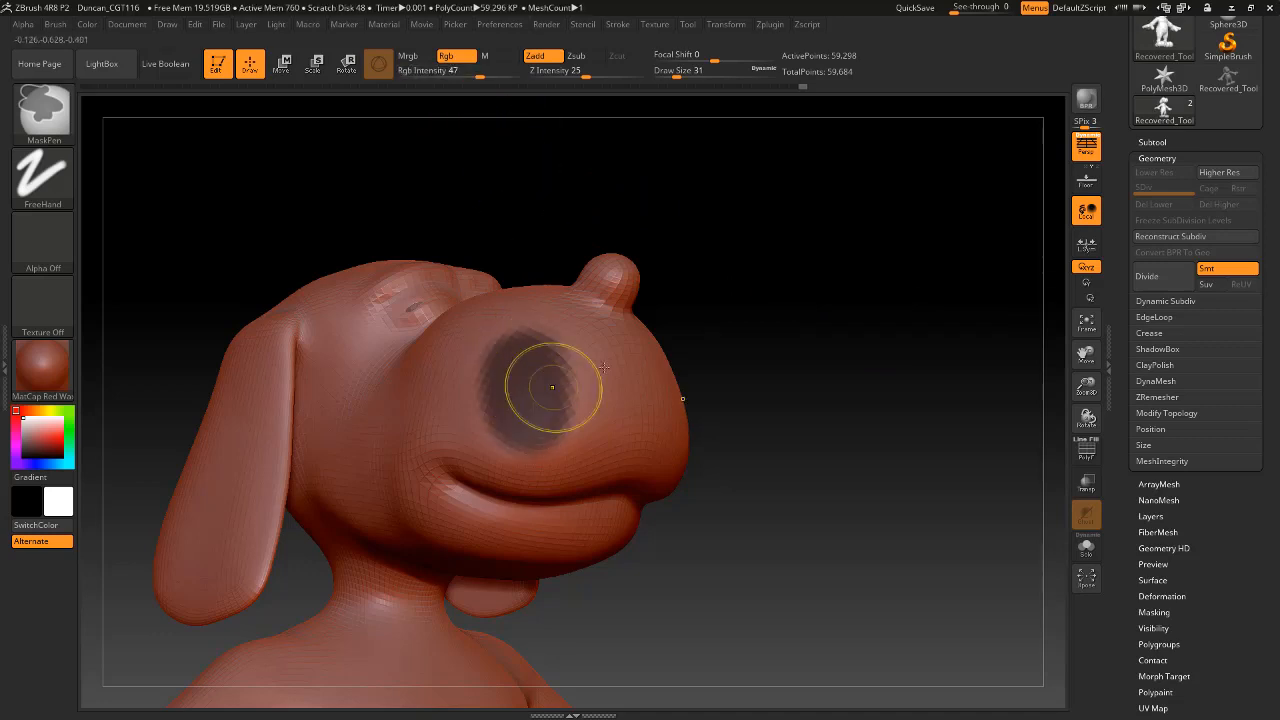
left_click_drag(771, 317, 737, 329)
mouse_move(591, 372)
left_mouse_down()
mouse_move(475, 395)
mouse_move(546, 408)
left_mouse_up()
mouse_move(546, 410)
left_mouse_down()
mouse_move(505, 340)
mouse_move(564, 346)
left_mouse_up()
mouse_move(846, 298)
left_mouse_down()
mouse_move(883, 240)
mouse_move(846, 184)
mouse_move(877, 286)
mouse_move(861, 283)
left_mouse_up()
key("ctrl+z")
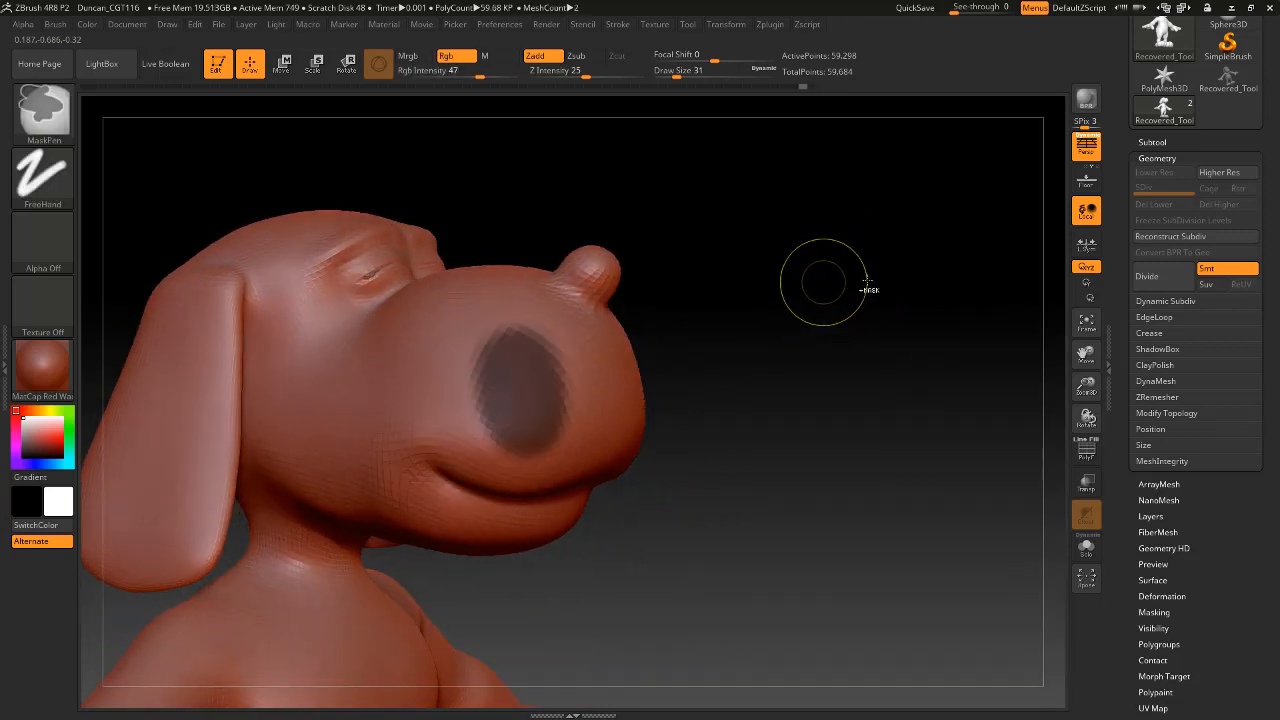
Blur the edges of the oval mask on the muzzle.
scroll(1207, 533, "down", 5)
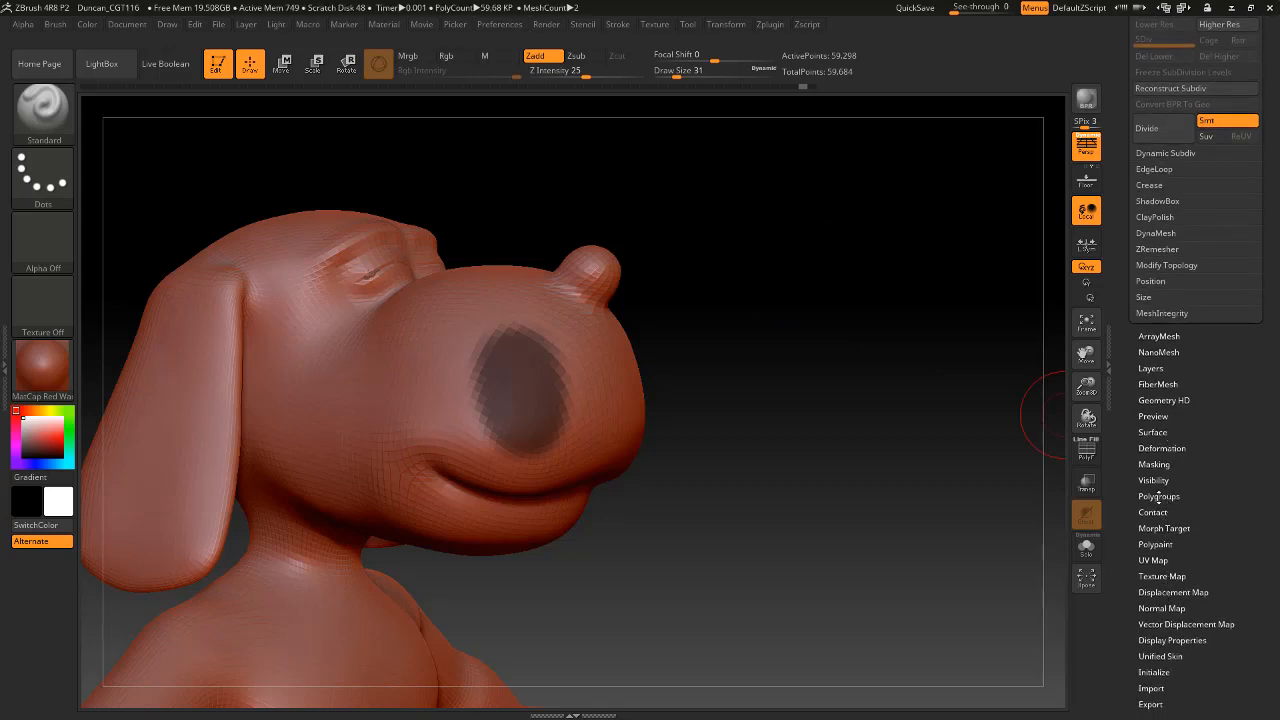
left_click(1154, 464)
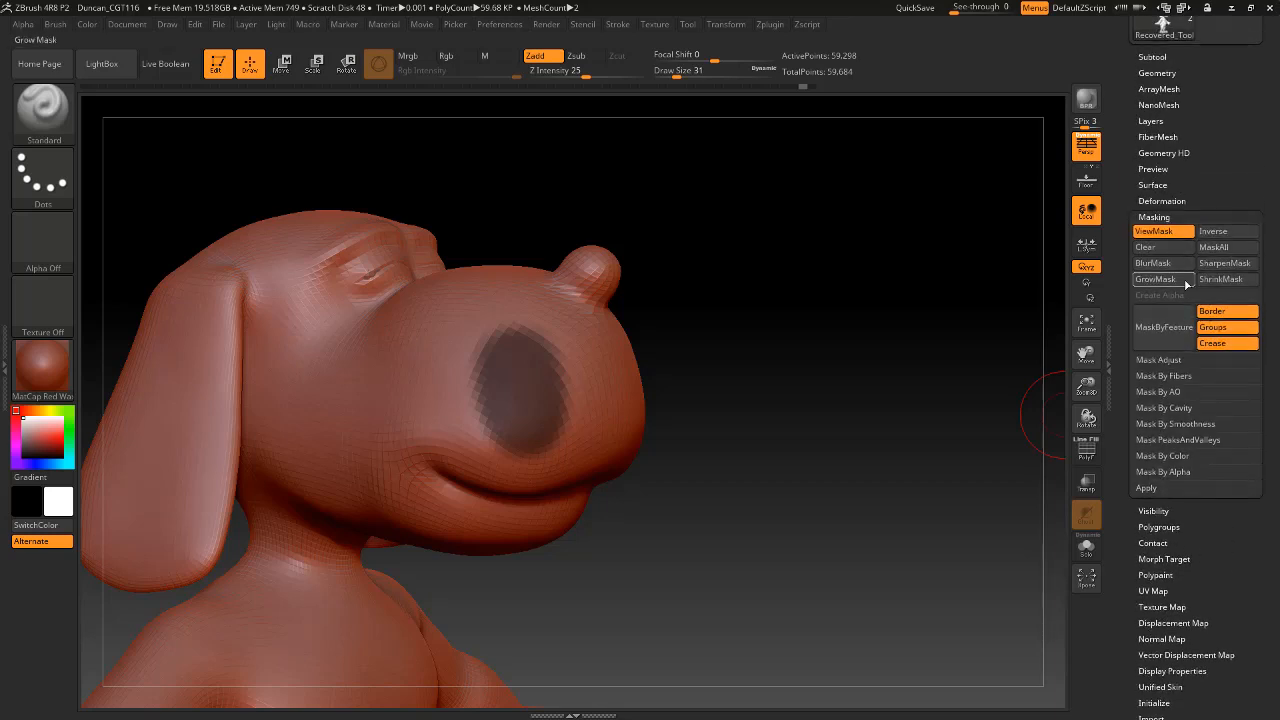
left_click(1172, 266)
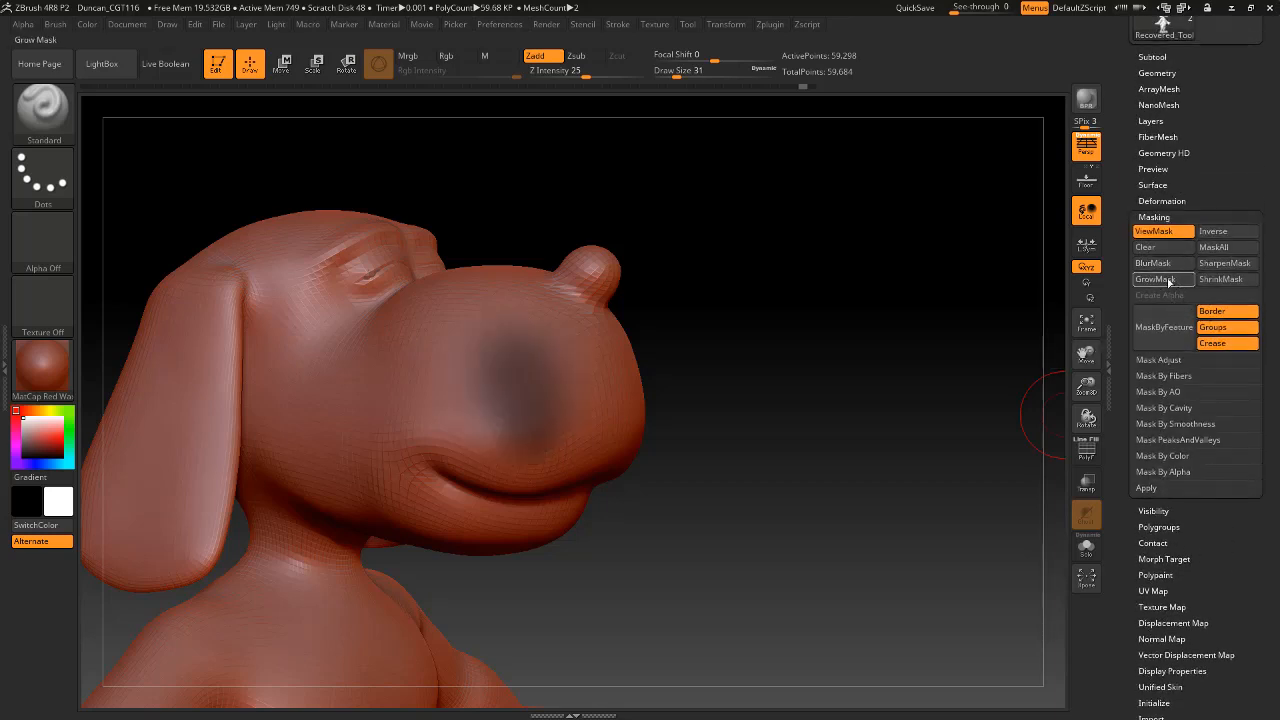
Try sculpting across the blurred muzzle mask with the Standard brush at draw size 31, then undo the sculpting and masking.
left_click_drag(476, 422, 566, 373)
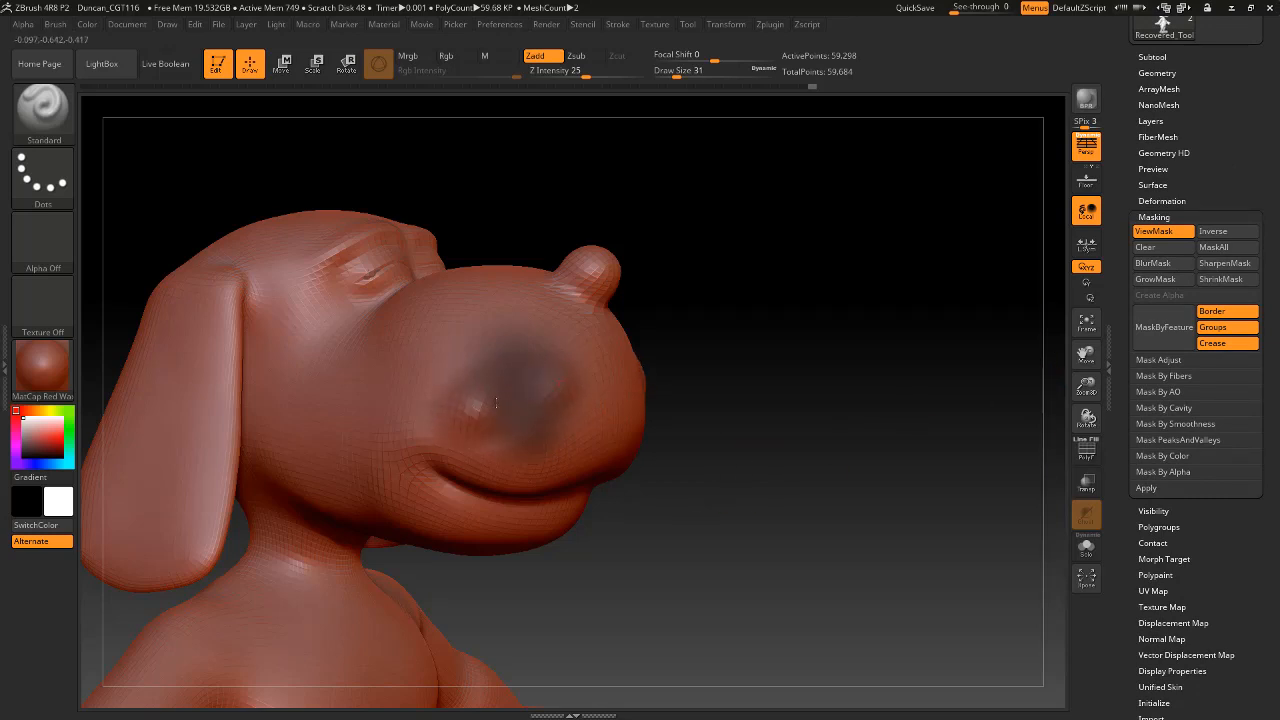
mouse_move(730, 405)
left_mouse_down()
mouse_move(791, 354)
mouse_move(784, 397)
mouse_move(863, 411)
mouse_move(863, 429)
left_mouse_up()
key("ctrl")
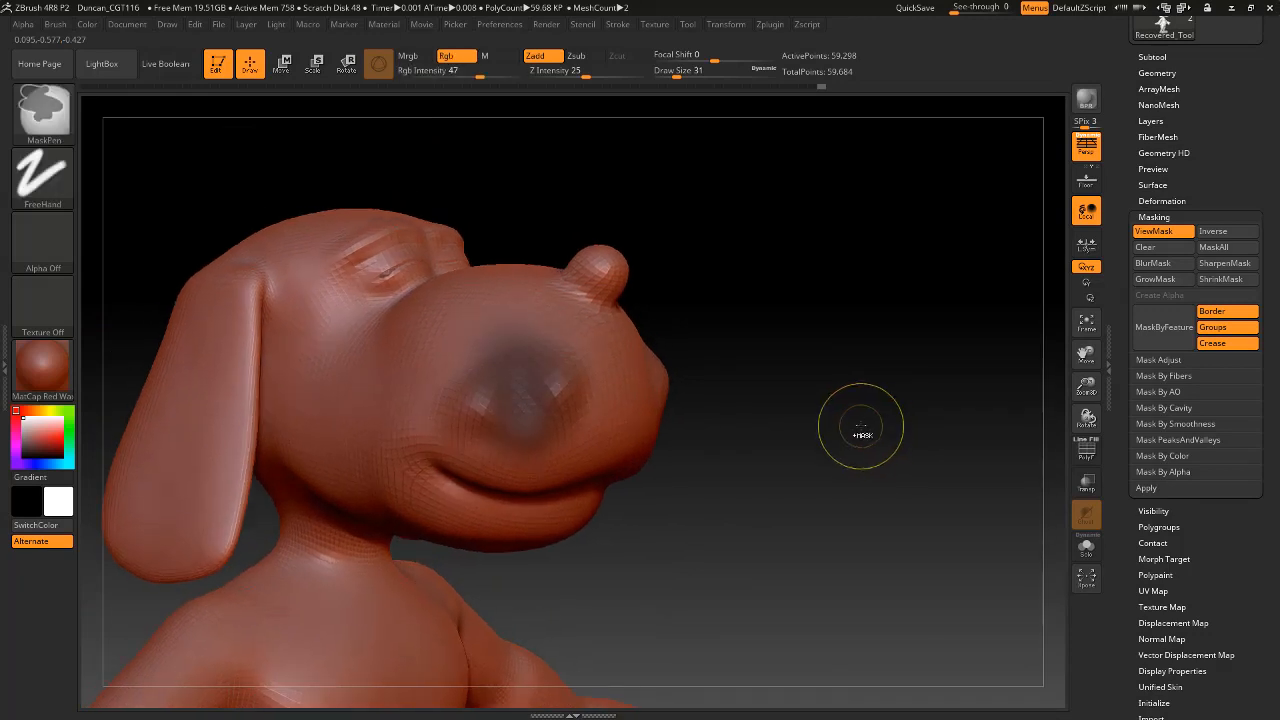
key("ctrl+z")
key("ctrl+z")
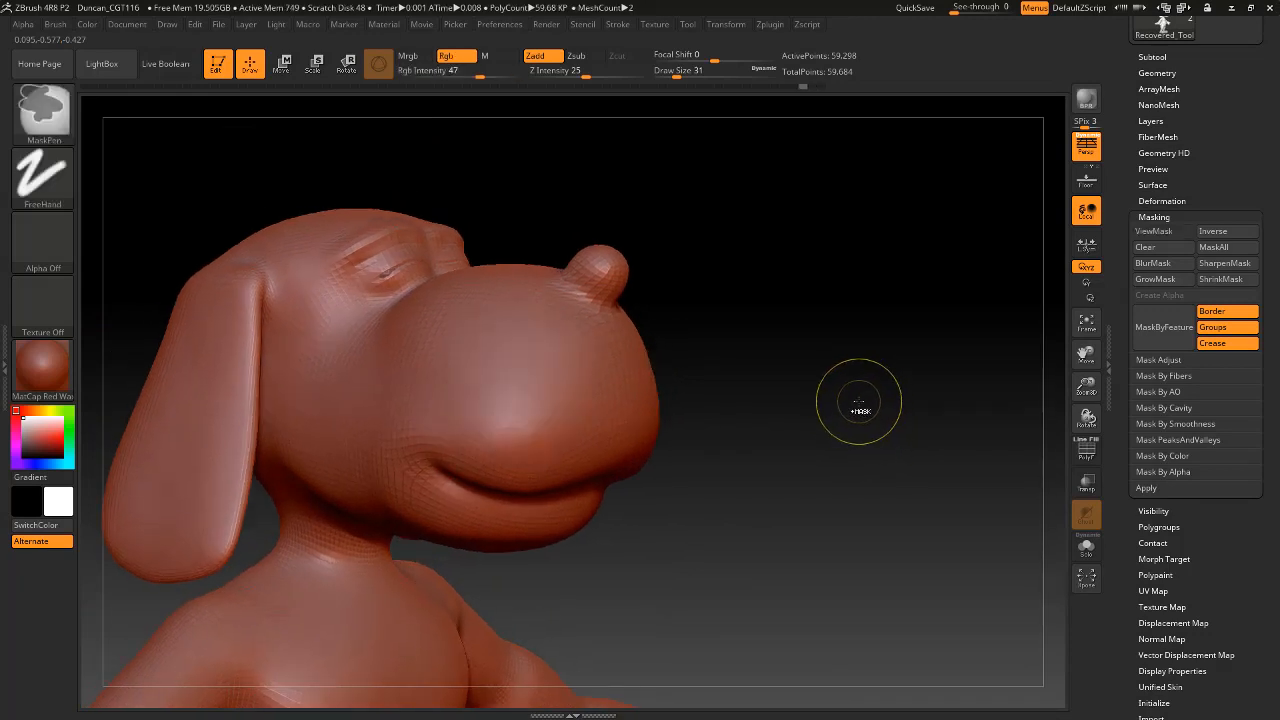
Try a brush stroke on the unmasked muzzle and undo it.
mouse_move(834, 362)
left_mouse_down()
mouse_move(774, 329)
mouse_move(831, 317)
mouse_move(778, 347)
mouse_move(886, 380)
mouse_move(977, 214)
mouse_move(883, 143)
mouse_move(897, 260)
left_mouse_up()
mouse_move(600, 363)
left_mouse_down("ctrl")
mouse_move(565, 405)
mouse_move(578, 393)
left_mouse_up("ctrl")
key("ctrl+z")
left_click_drag(369, 206, 875, 346, "ctrl")
key("ctrl+z")
Turn off perspective and mask a rectangular area over the hips and thighs from the front at RGB intensity 47.
left_click(1086, 147)
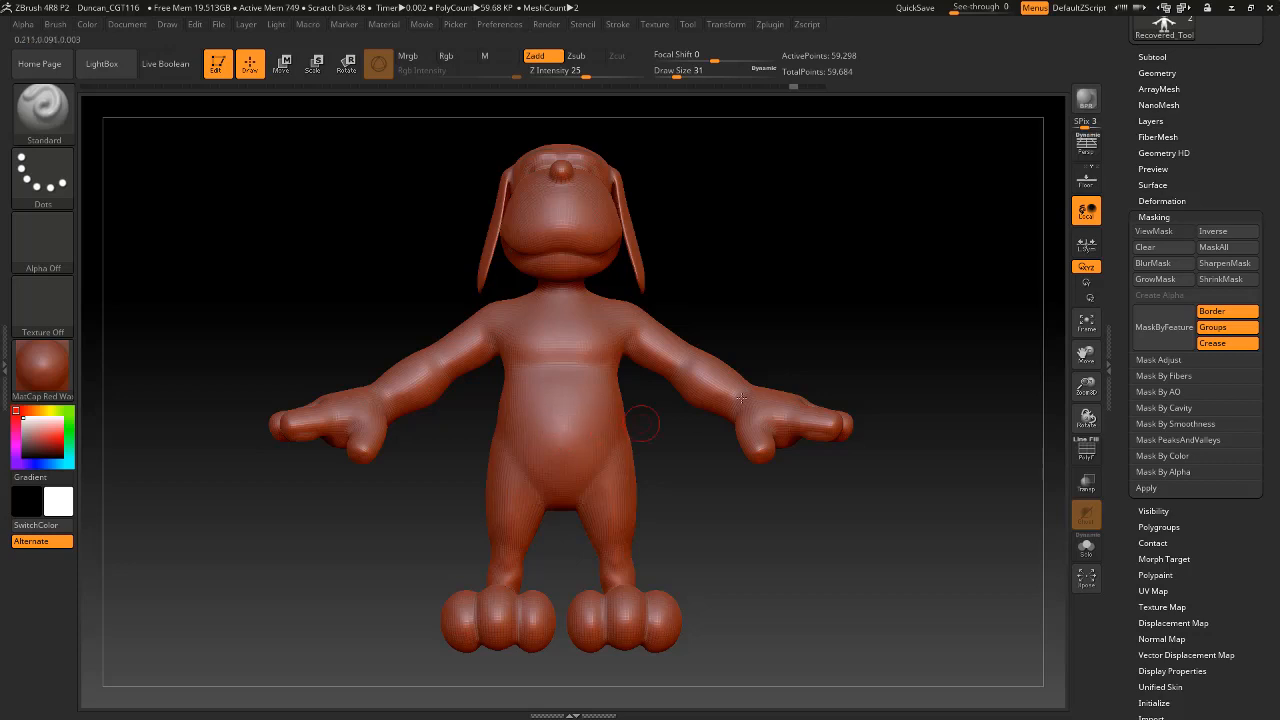
left_click_drag(814, 248, 843, 322, "alt")
left_click_drag(909, 285, 878, 176, "alt")
key("f")
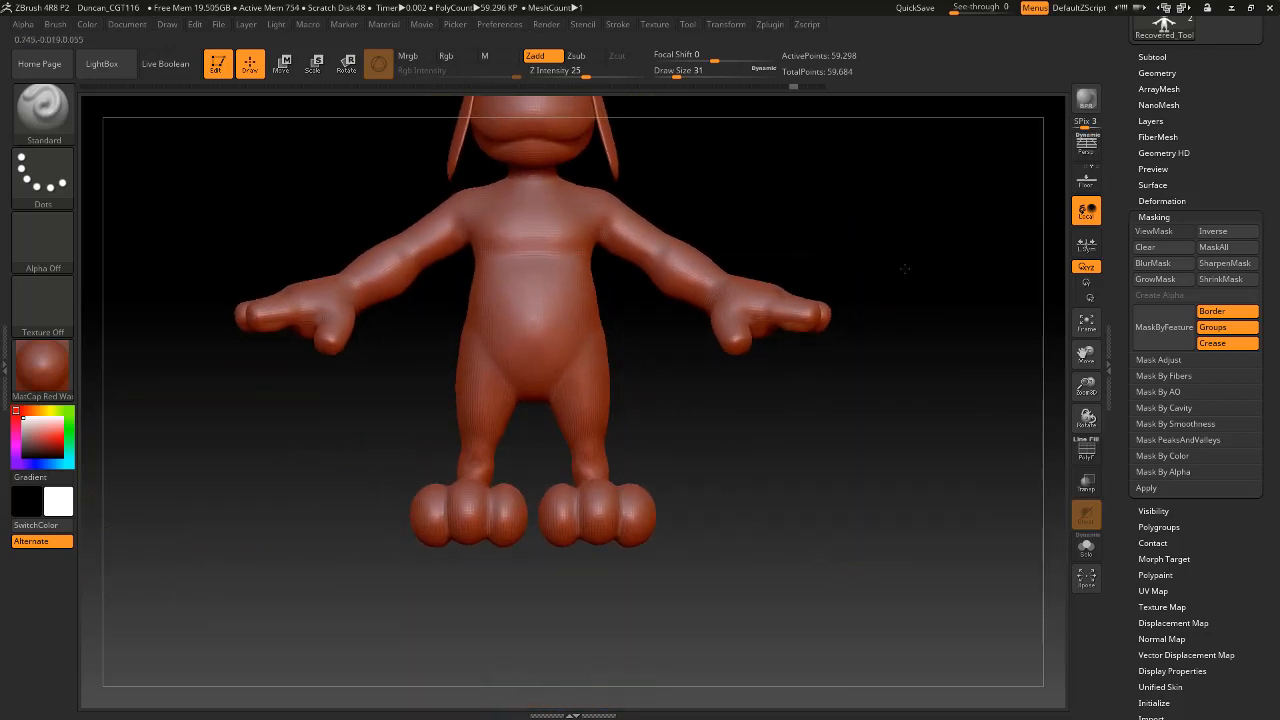
left_click_drag(889, 262, 760, 454)
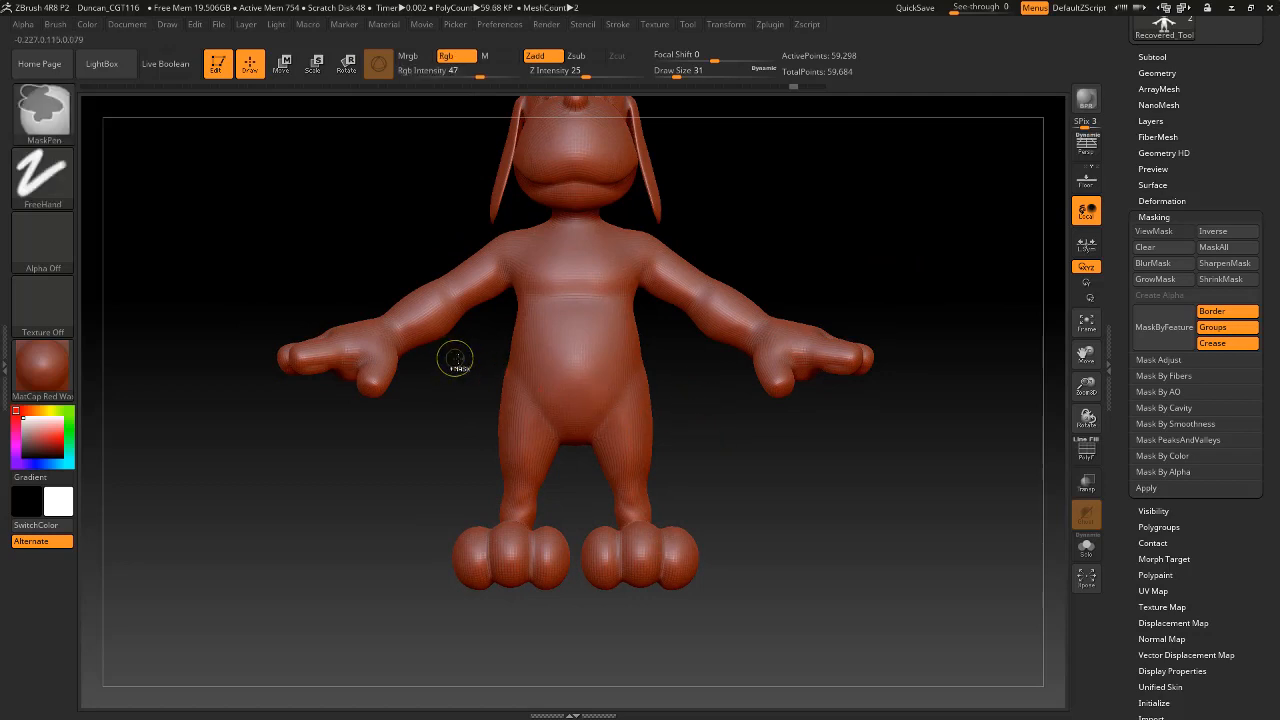
mouse_move(455, 357)
left_mouse_down("ctrl")
mouse_move(651, 414)
mouse_move(716, 460)
mouse_move(578, 338)
left_mouse_up("ctrl")
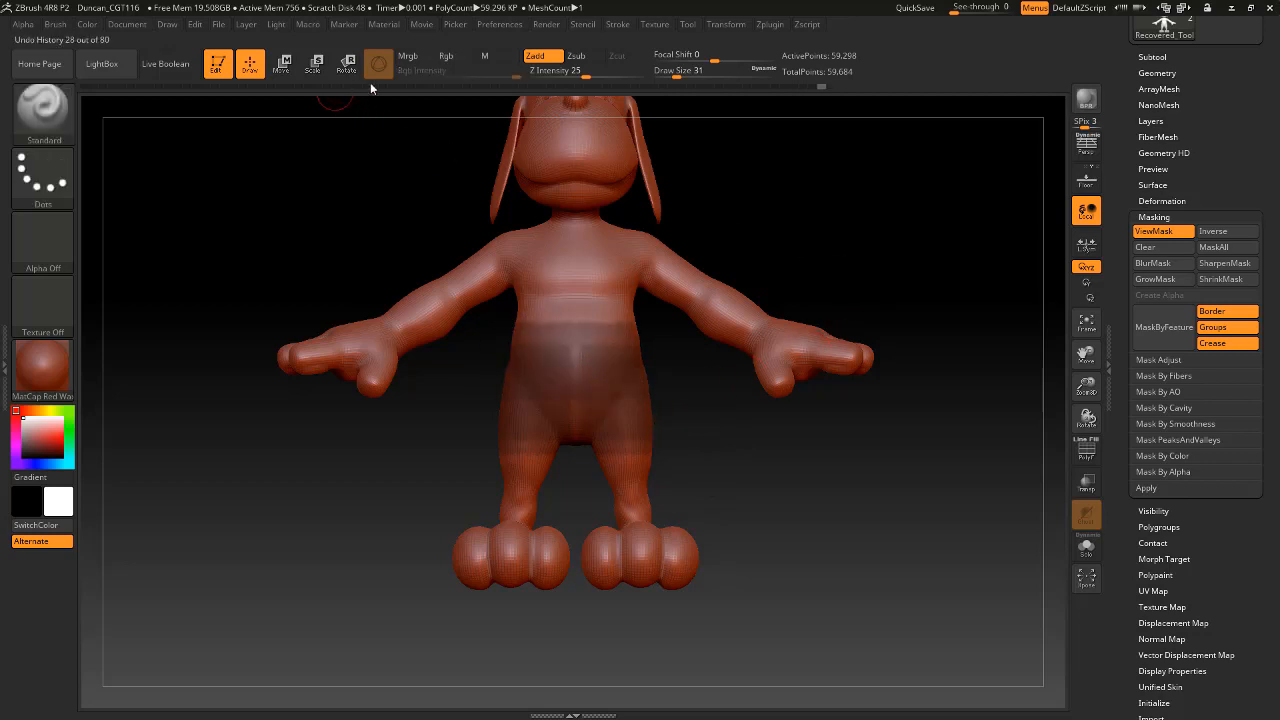
Replace the faint hip mask with a rectangular mask over the hips and thighs at RGB intensity 100.
key("ctrl")
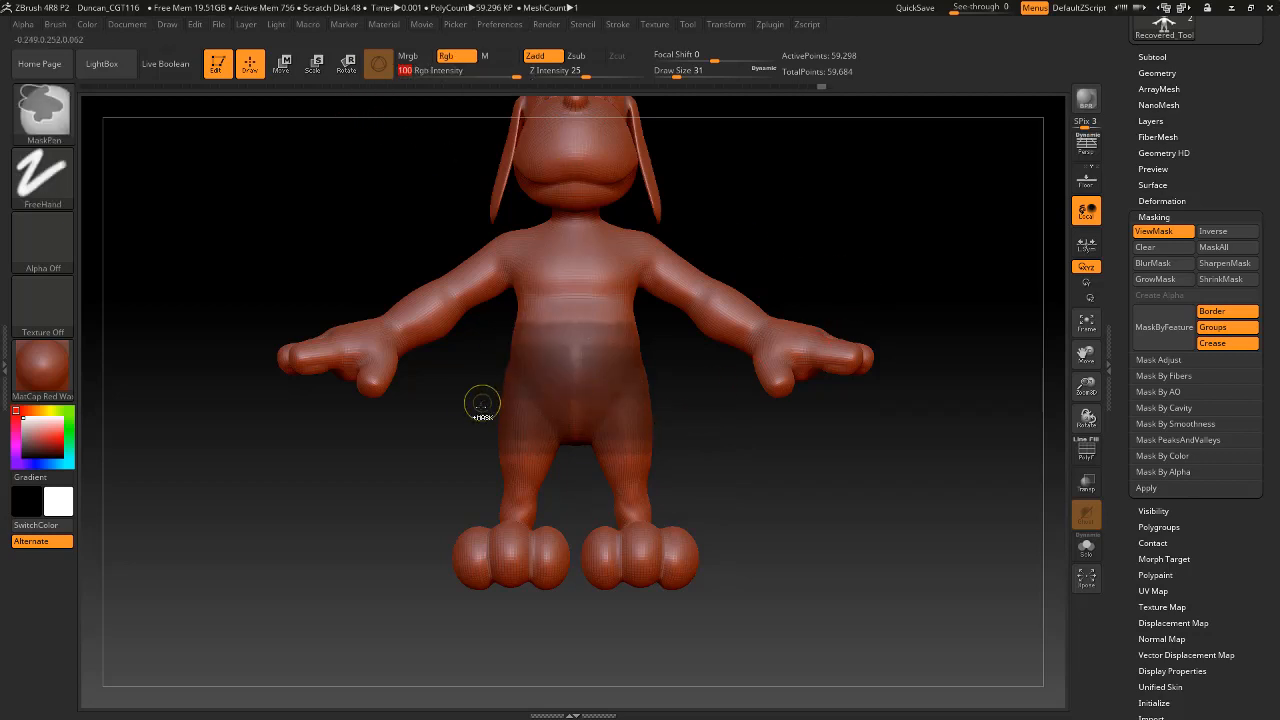
left_click_drag(752, 434, 782, 468, "ctrl")
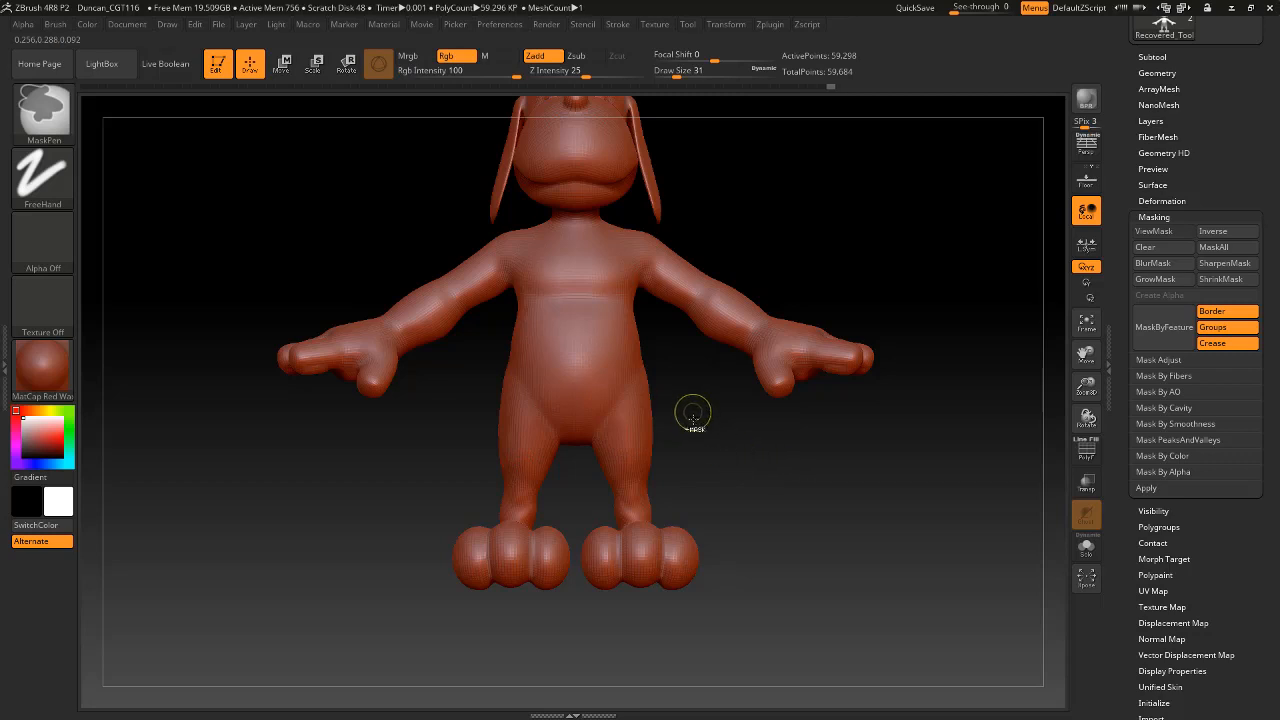
left_click_drag(697, 437, 558, 327, "ctrl")
key("ctrl+h")
mouse_move(476, 326)
left_mouse_down("ctrl")
mouse_move(696, 436)
mouse_move(498, 334)
left_mouse_up("ctrl")
key("ctrl+h")
Turn on perspective and clear the hip mask.
left_click(1087, 145)
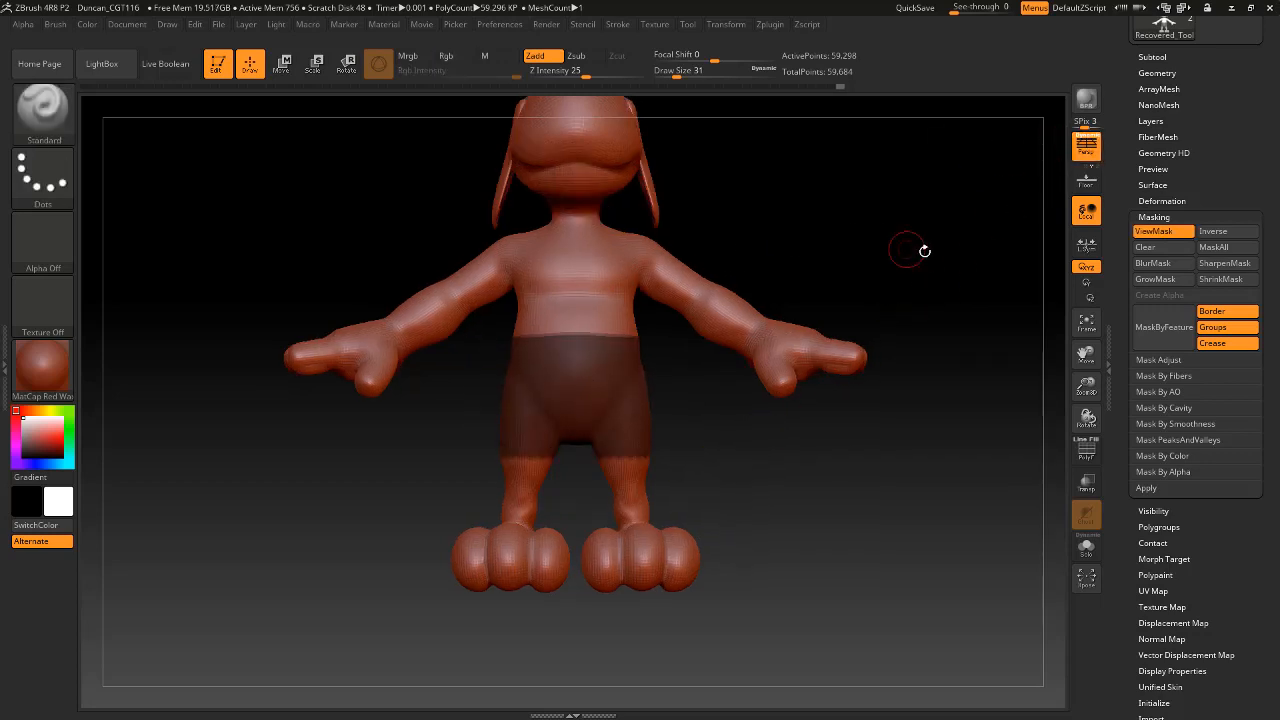
left_click_drag(924, 251, 894, 251)
key("ctrl+h")
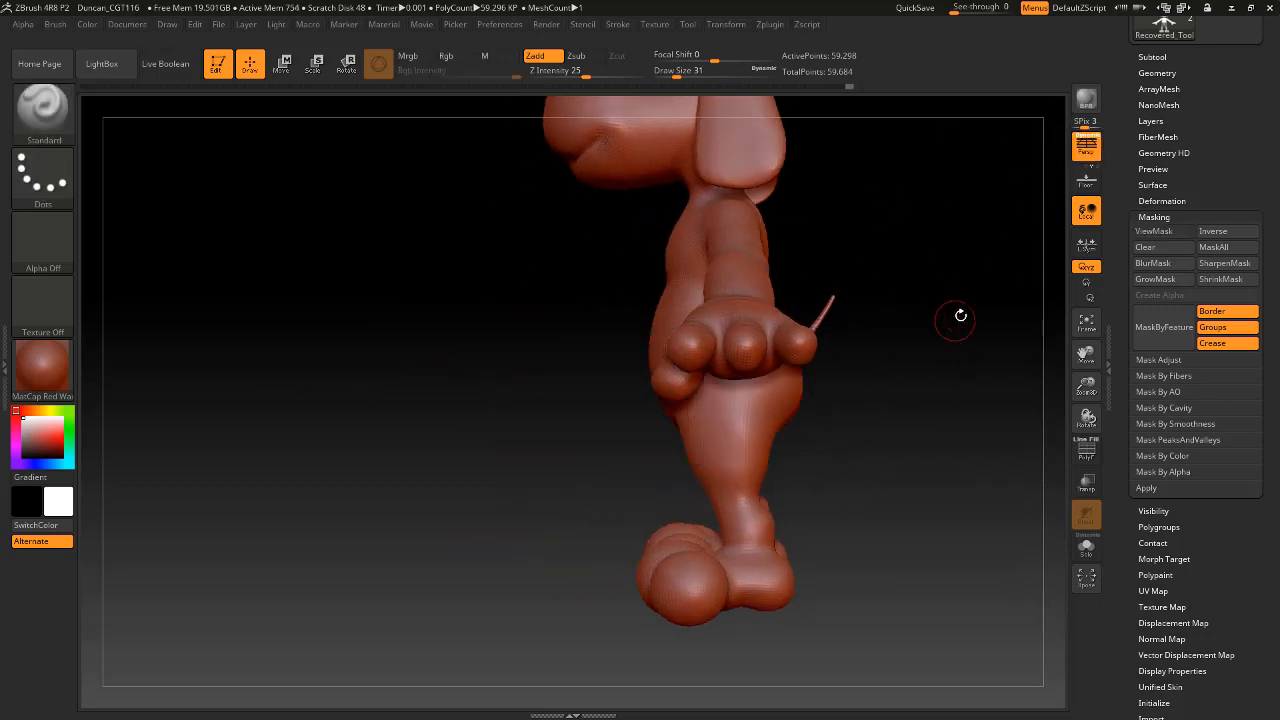
Mask the hips and thighs from the front in perspective, check the mask edge around the back, and clear it.
mouse_move(960, 316)
left_mouse_down()
mouse_move(934, 375)
mouse_move(980, 423)
mouse_move(735, 452)
left_mouse_up()
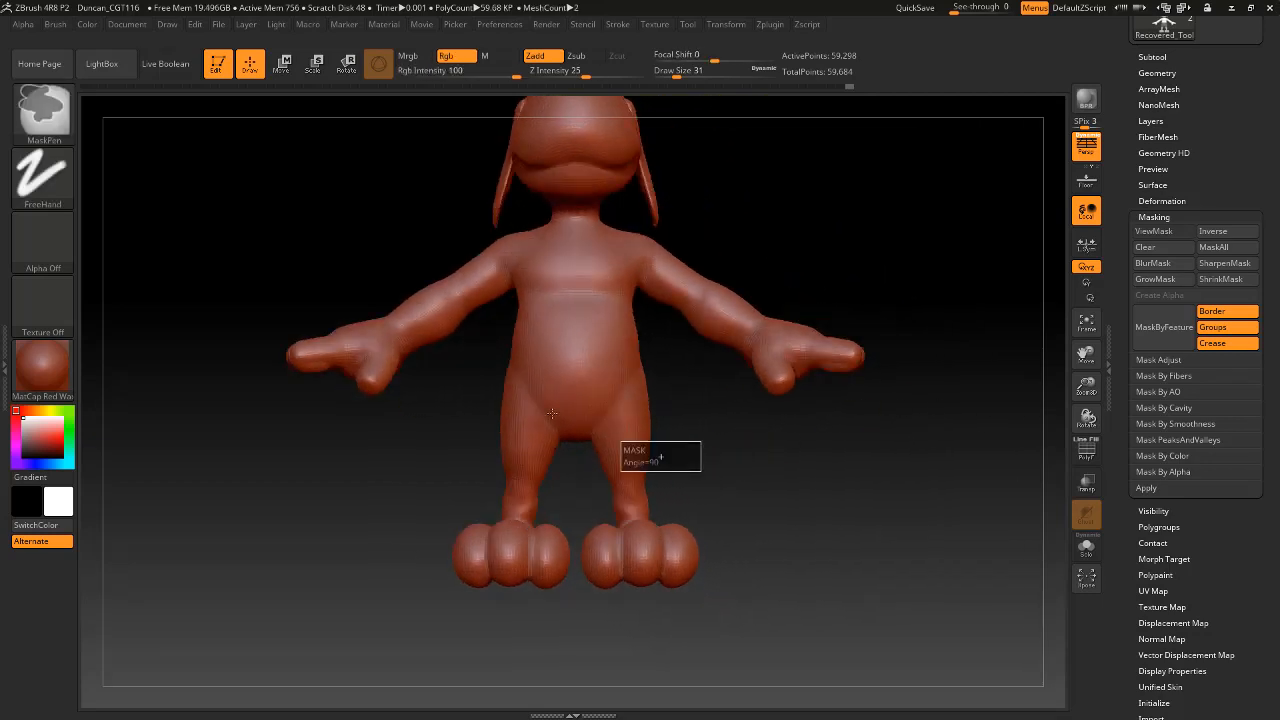
left_click_drag(552, 413, 457, 347, "ctrl")
left_click_drag(903, 464, 739, 454)
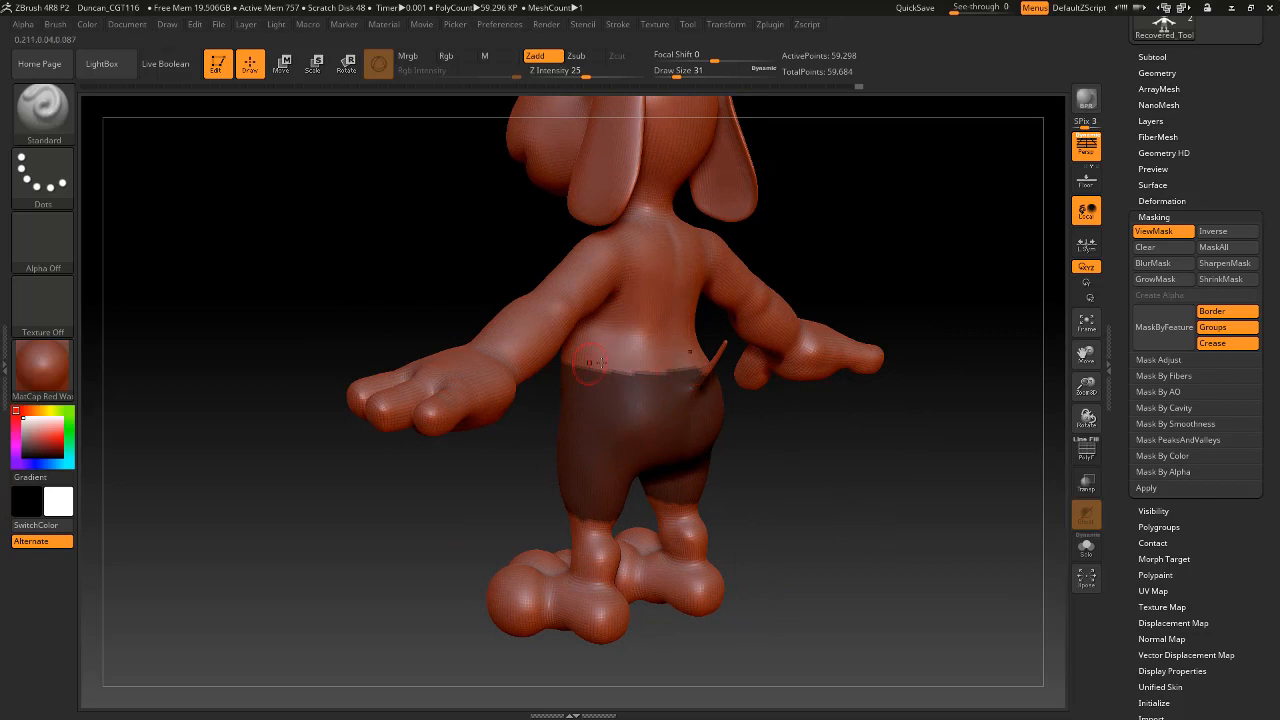
left_click_drag(873, 493, 969, 463)
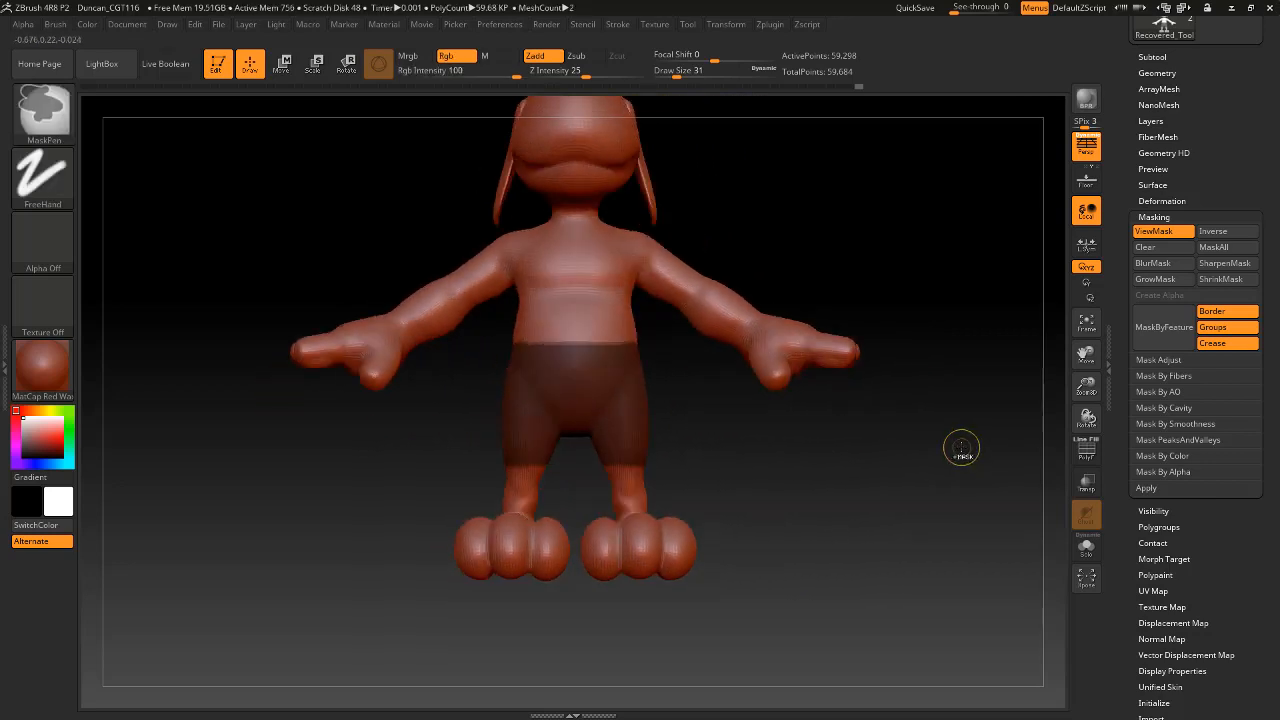
key("ctrl+h")
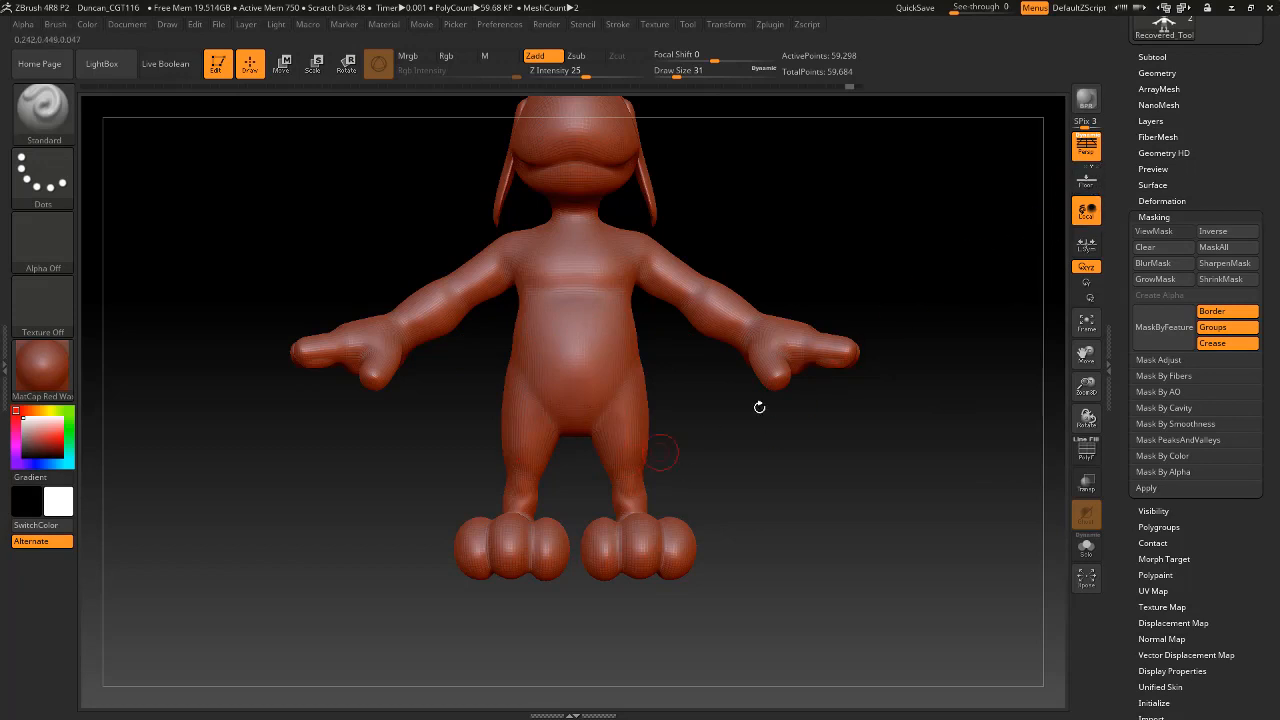
Turn off perspective and try a rectangular mask over the hips and thighs before clearing it.
left_click(1080, 155)
left_click_drag(692, 458, 462, 355, "ctrl")
left_click_drag(704, 413, 724, 440, "alt")
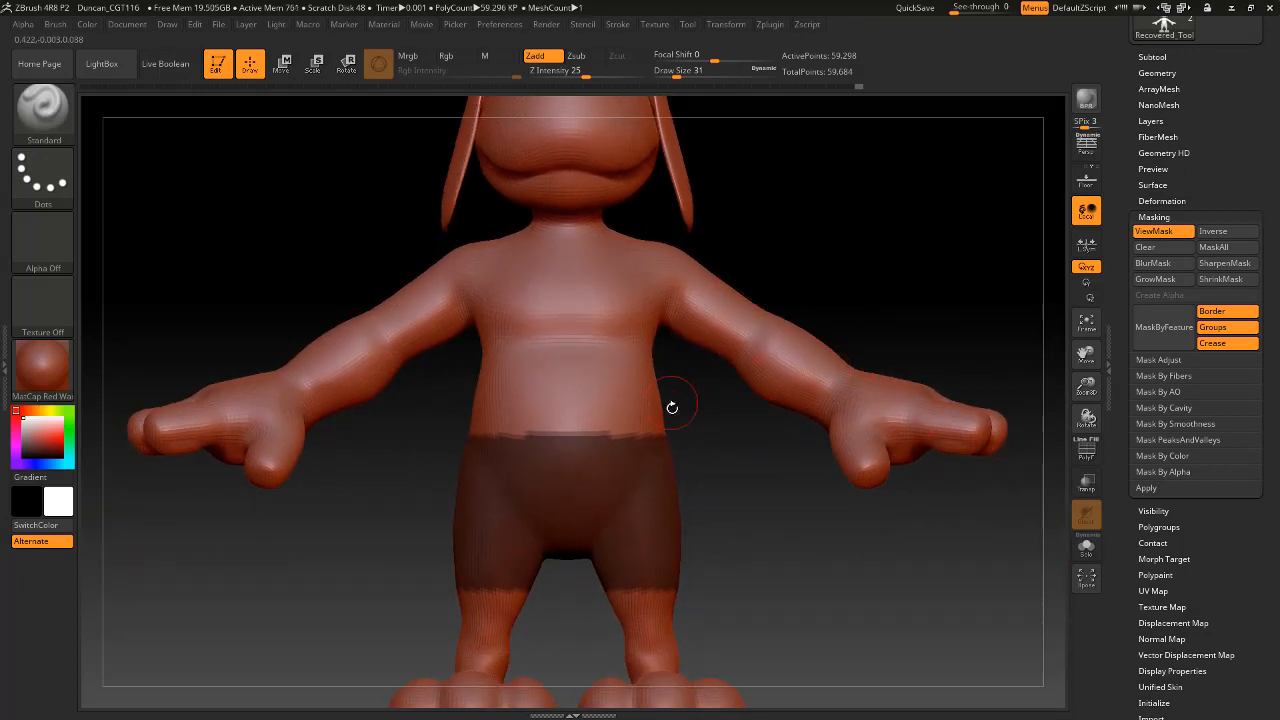
left_click_drag(752, 492, 783, 536, "ctrl")
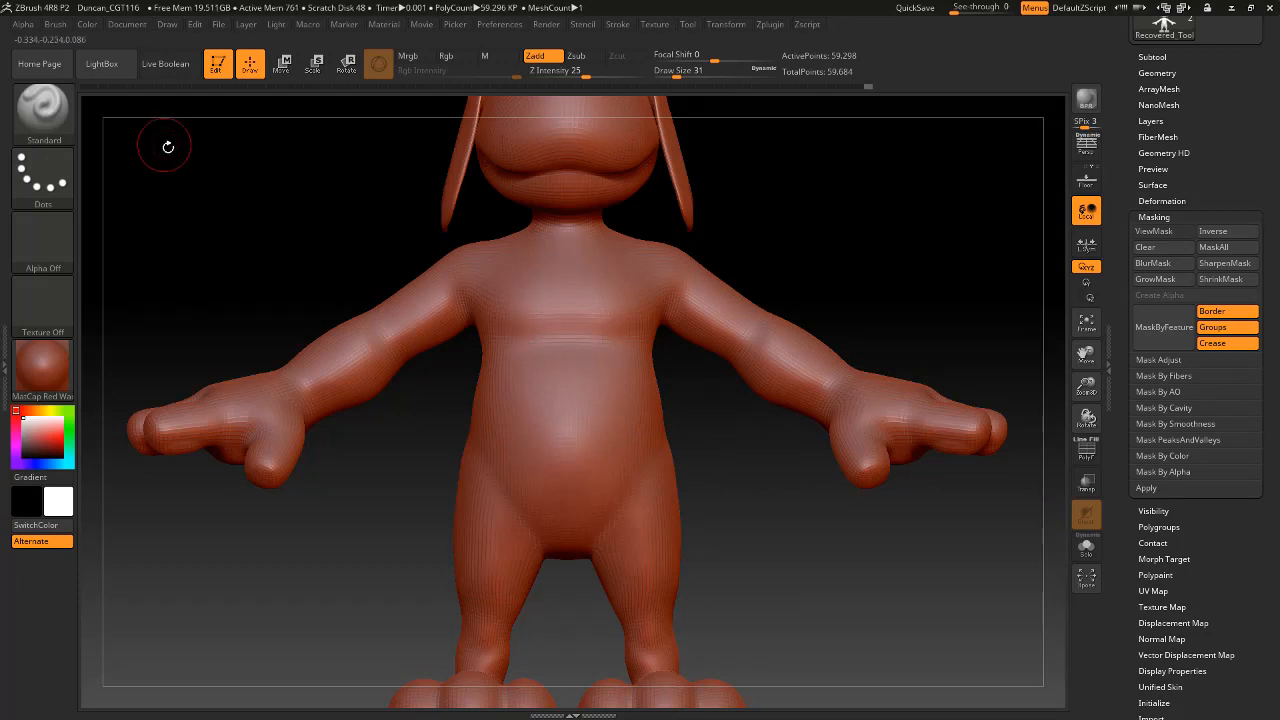
Switch the masking brush to MaskLasso.
key("ctrl")
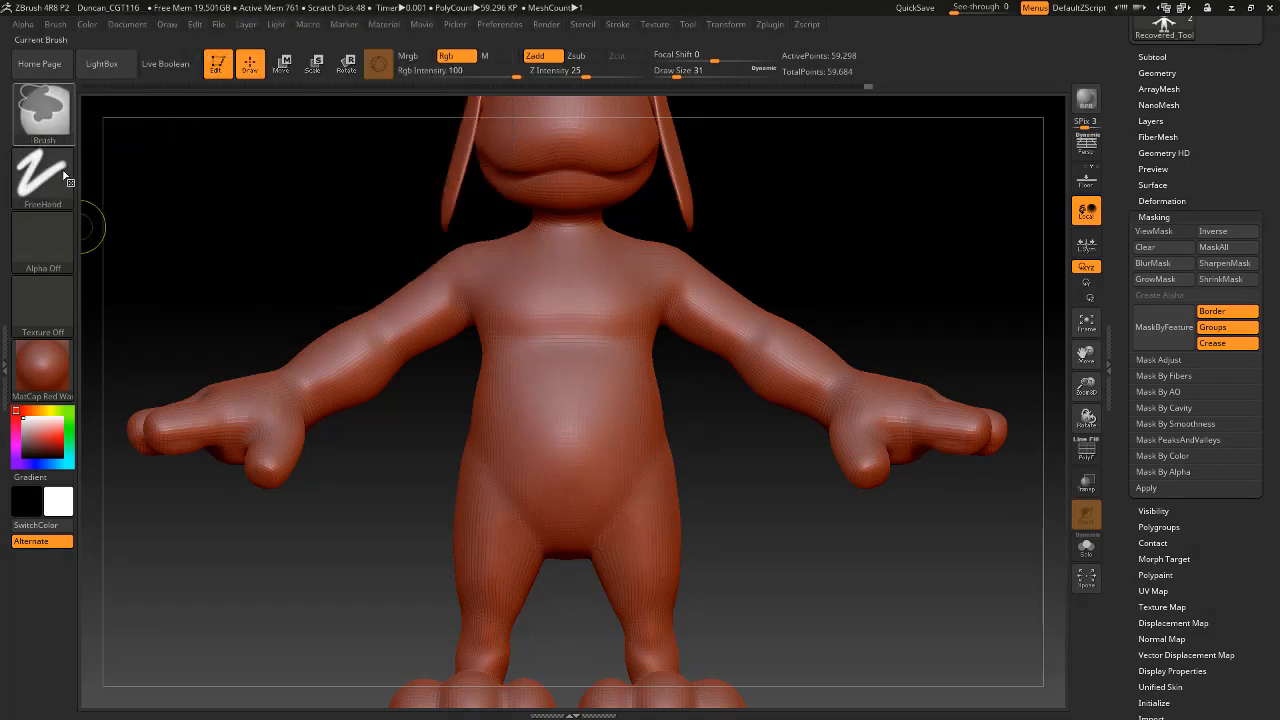
left_click(50, 121)
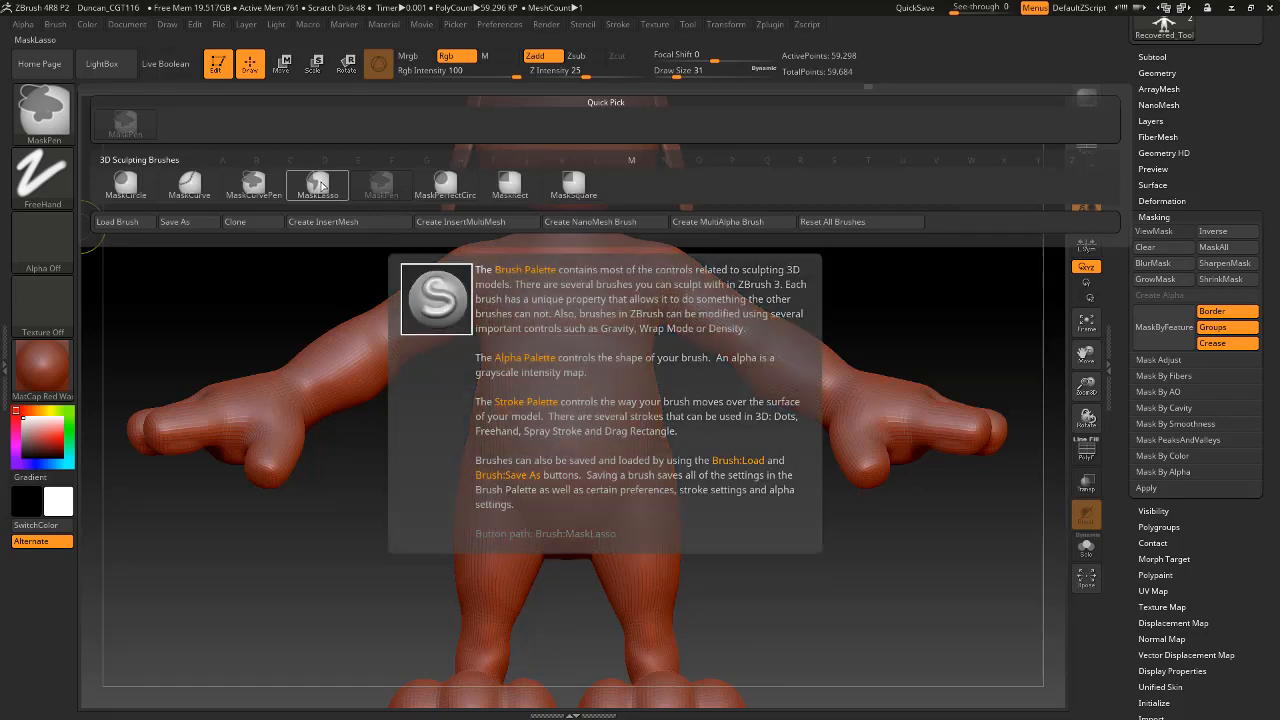
left_click(319, 181)
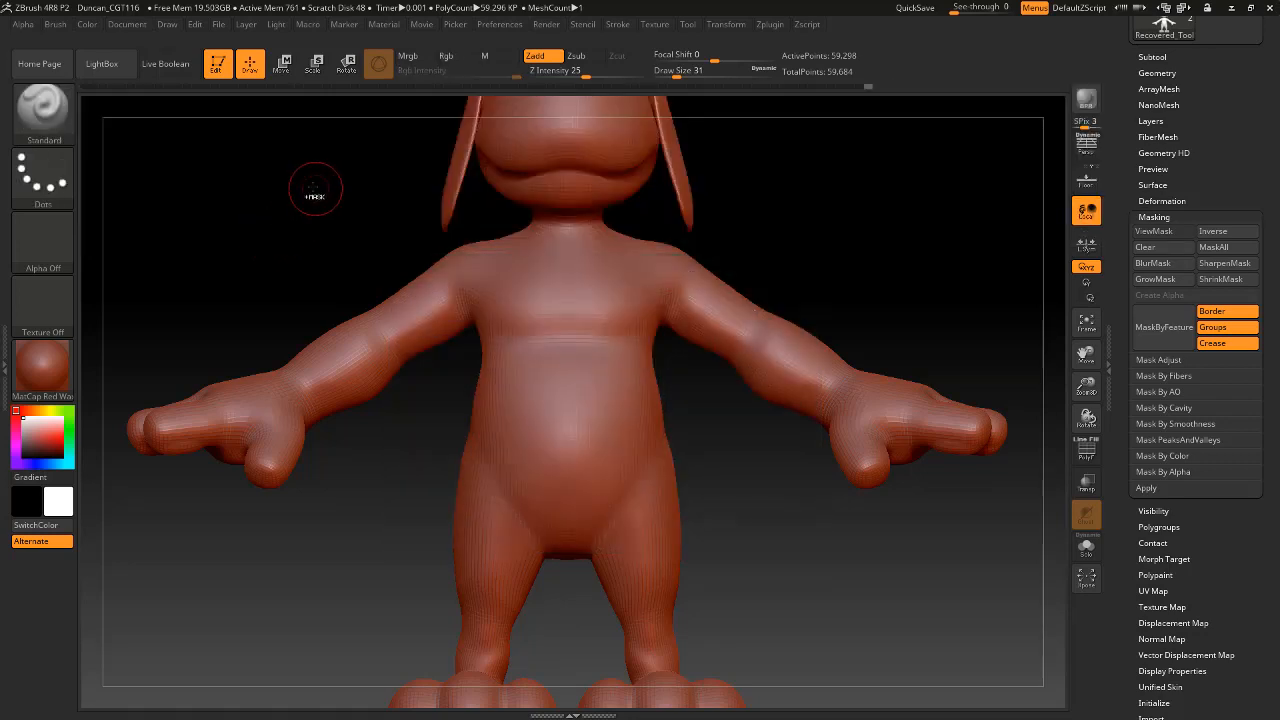
Try lasso-masking mirrored bands across the forearms and the wrists, undoing each one.
mouse_move(332, 362)
left_mouse_down("ctrl")
mouse_move(391, 526)
mouse_move(376, 524)
left_mouse_up("ctrl")
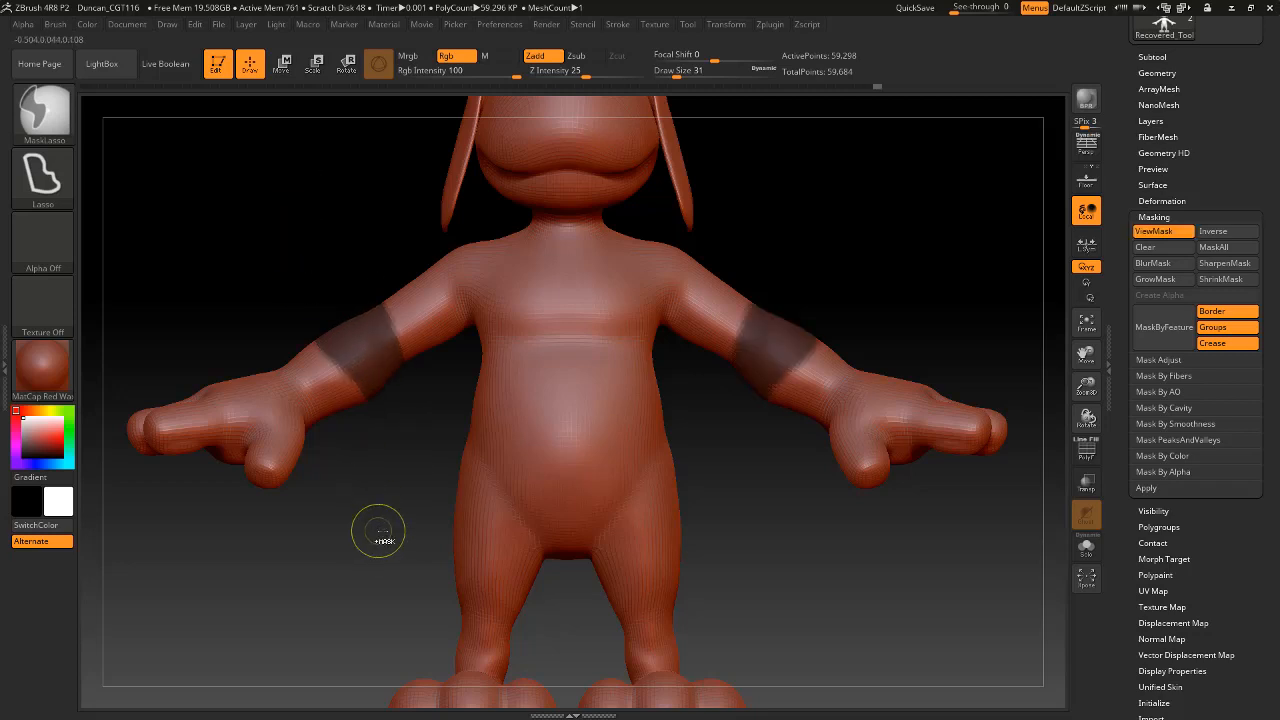
key("ctrl+z")
mouse_move(844, 302)
left_mouse_down("ctrl")
mouse_move(766, 414)
mouse_move(806, 468)
left_mouse_up("ctrl")
left_click_drag(876, 354, 880, 289, "ctrl")
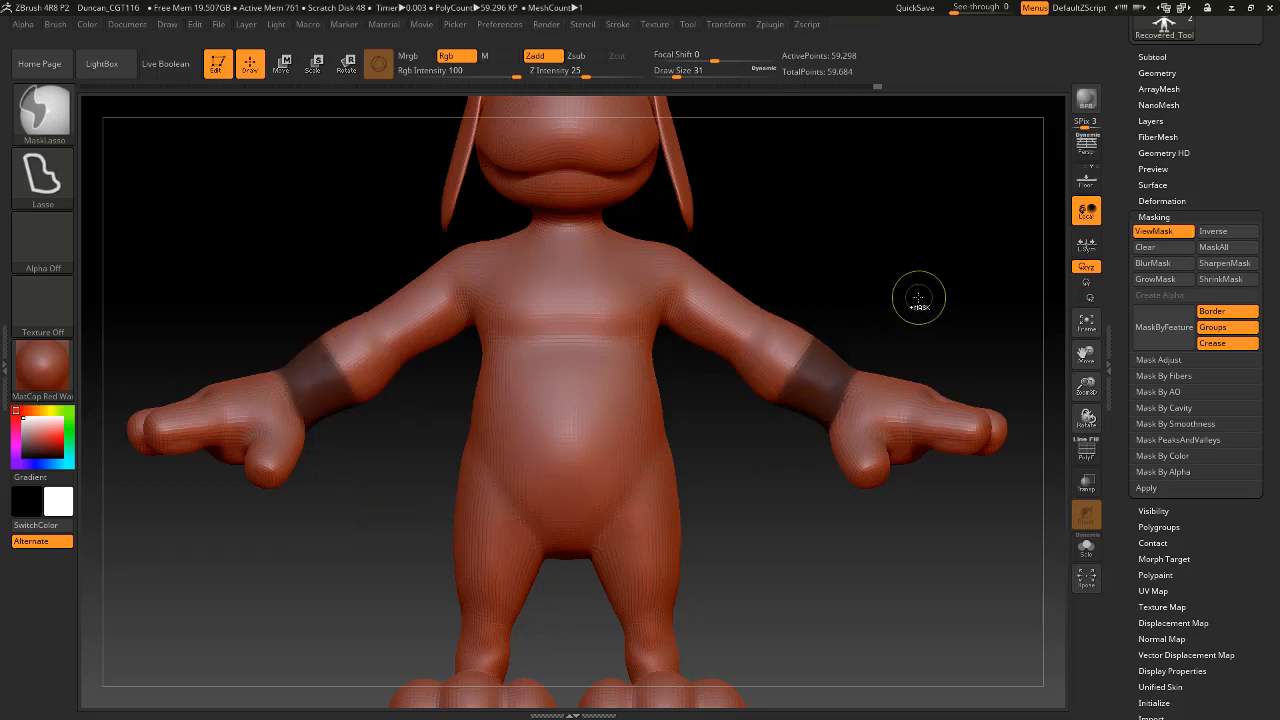
key("ctrl+z")
Mask a T-shirt shape over the torso and upper arms with MaskLasso, undoing the extra sleeve length.
key("ctrl")
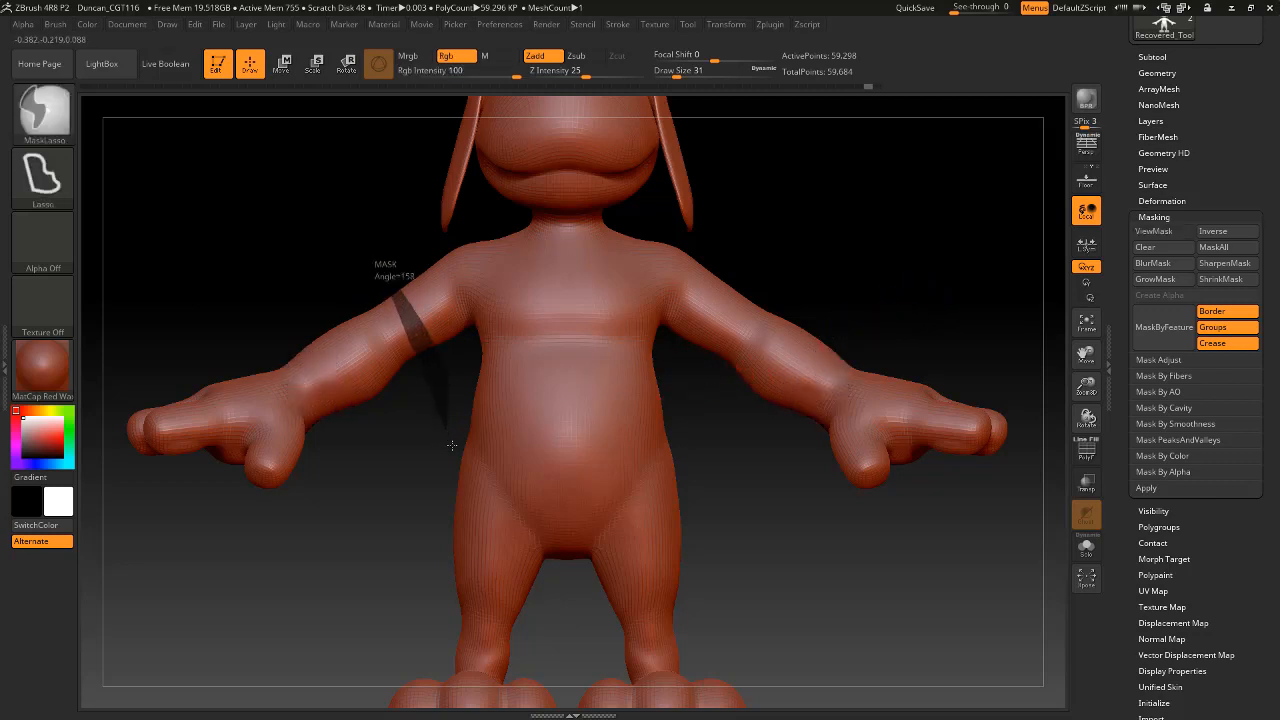
left_click_drag(482, 445, 665, 445, "ctrl")
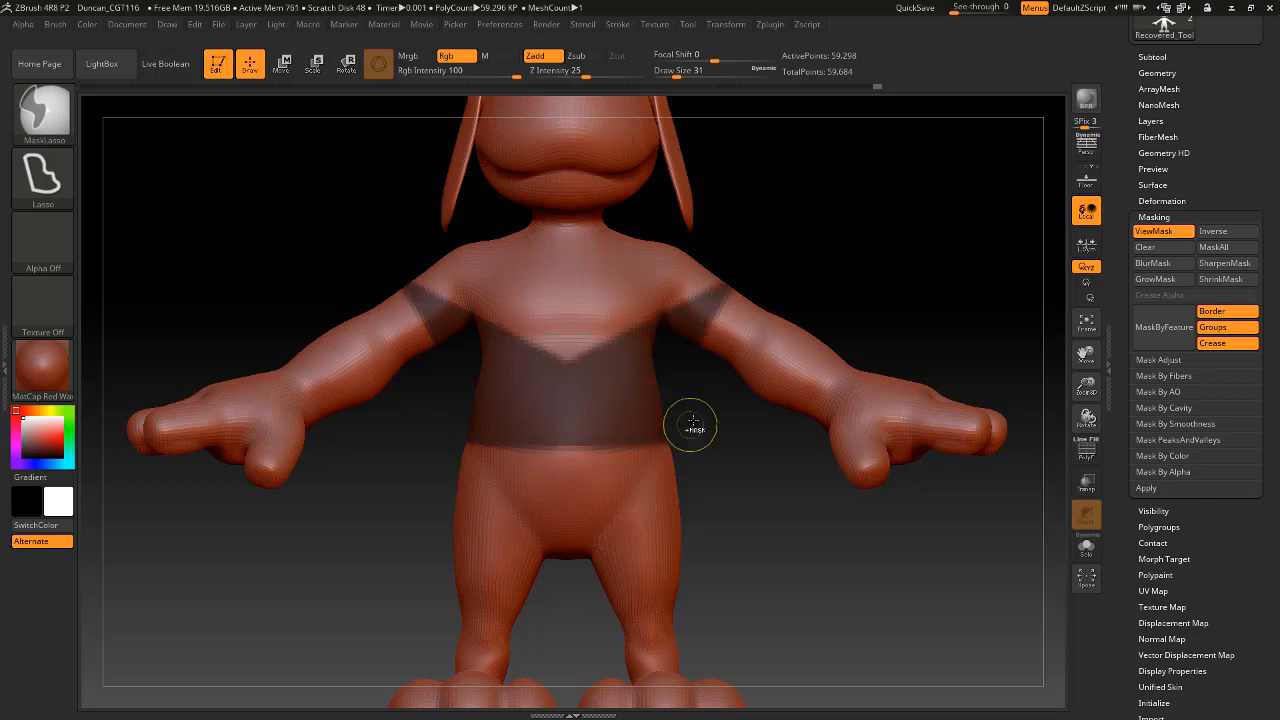
mouse_move(712, 396)
left_mouse_down("ctrl")
mouse_move(640, 372)
mouse_move(494, 252)
mouse_move(502, 222)
left_mouse_up("ctrl")
left_click_drag(794, 290, 798, 280, "ctrl")
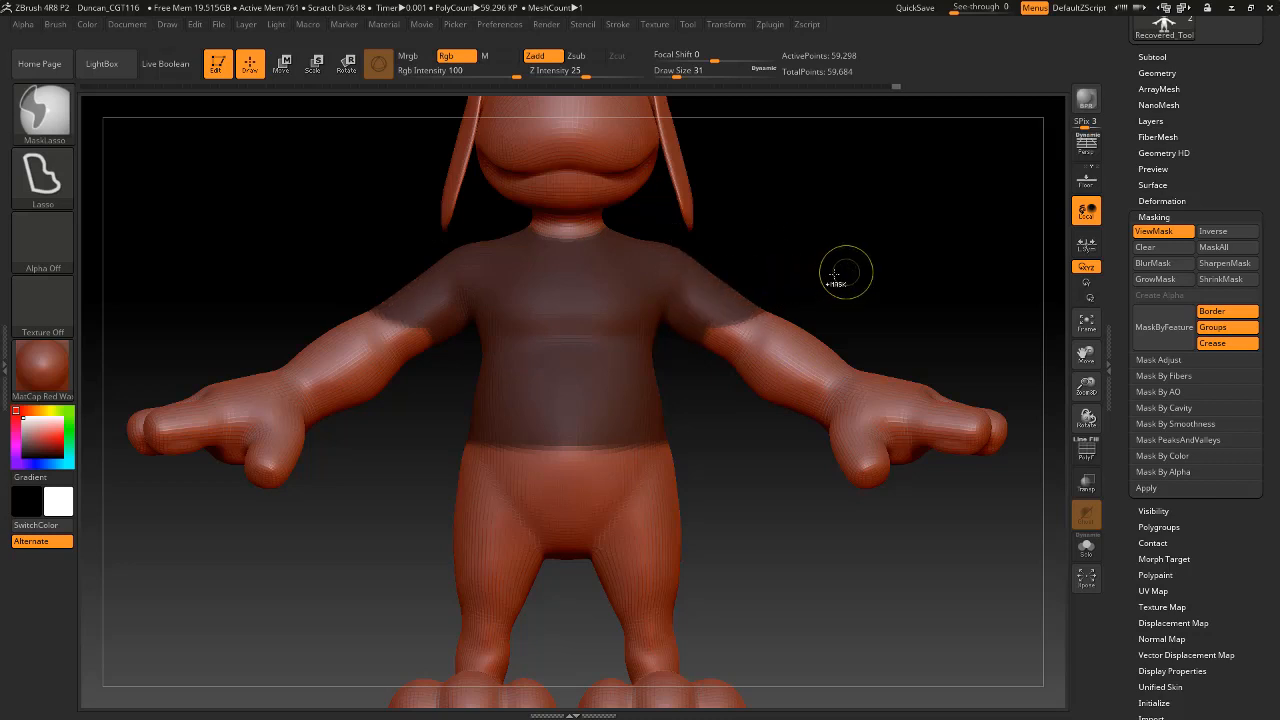
key("ctrl+z")
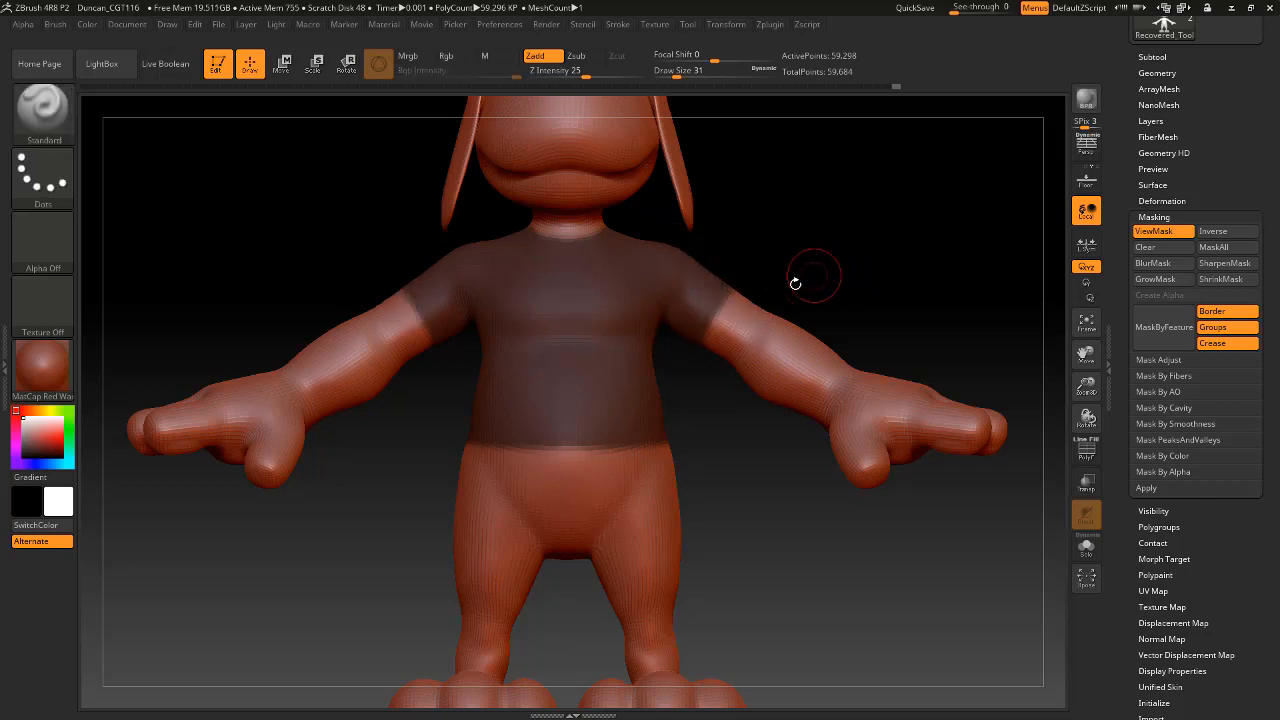
In side view, remove the tail from the T-shirt mask with MaskLasso.
mouse_move(750, 466)
left_mouse_down()
mouse_move(805, 508)
mouse_move(814, 486)
mouse_move(733, 460)
mouse_move(857, 429)
mouse_move(857, 383)
mouse_move(832, 426)
mouse_move(874, 492)
left_mouse_up()
left_click_drag(817, 528, 817, 457)
key("ctrl")
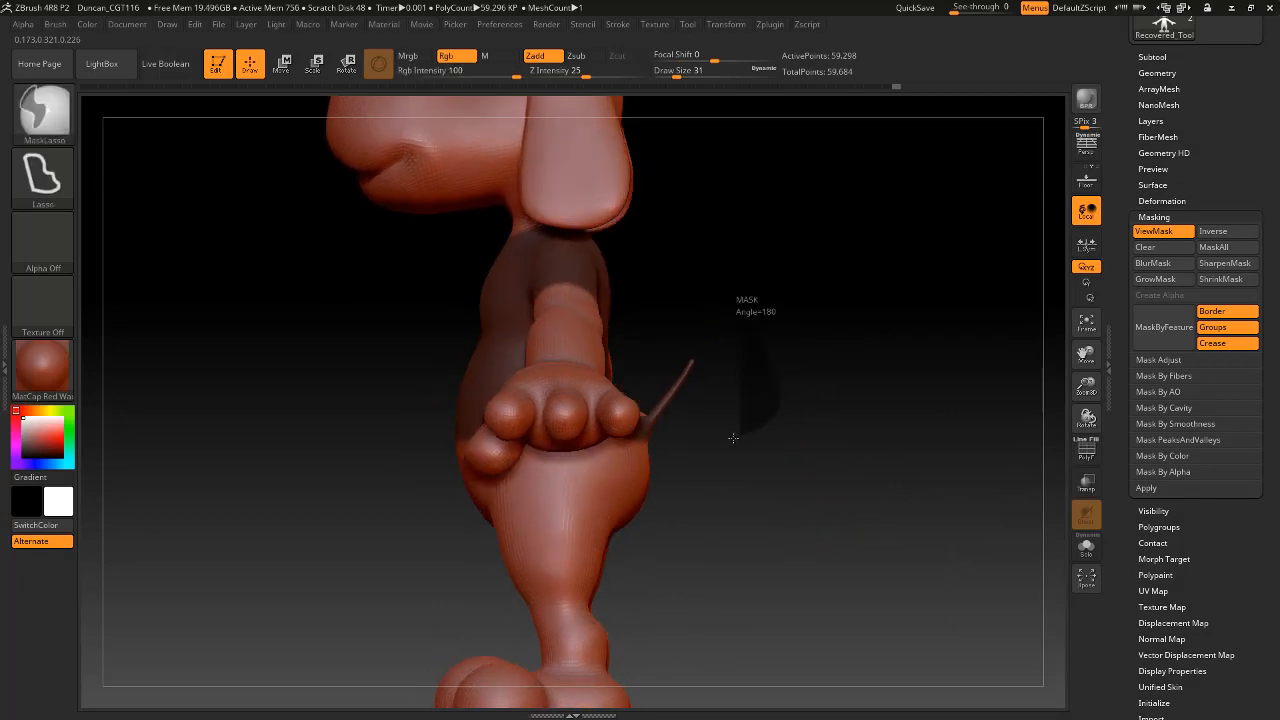
mouse_move(733, 438)
left_mouse_down("ctrl")
mouse_move(700, 452)
mouse_move(662, 425)
mouse_move(640, 360)
left_mouse_up("ctrl")
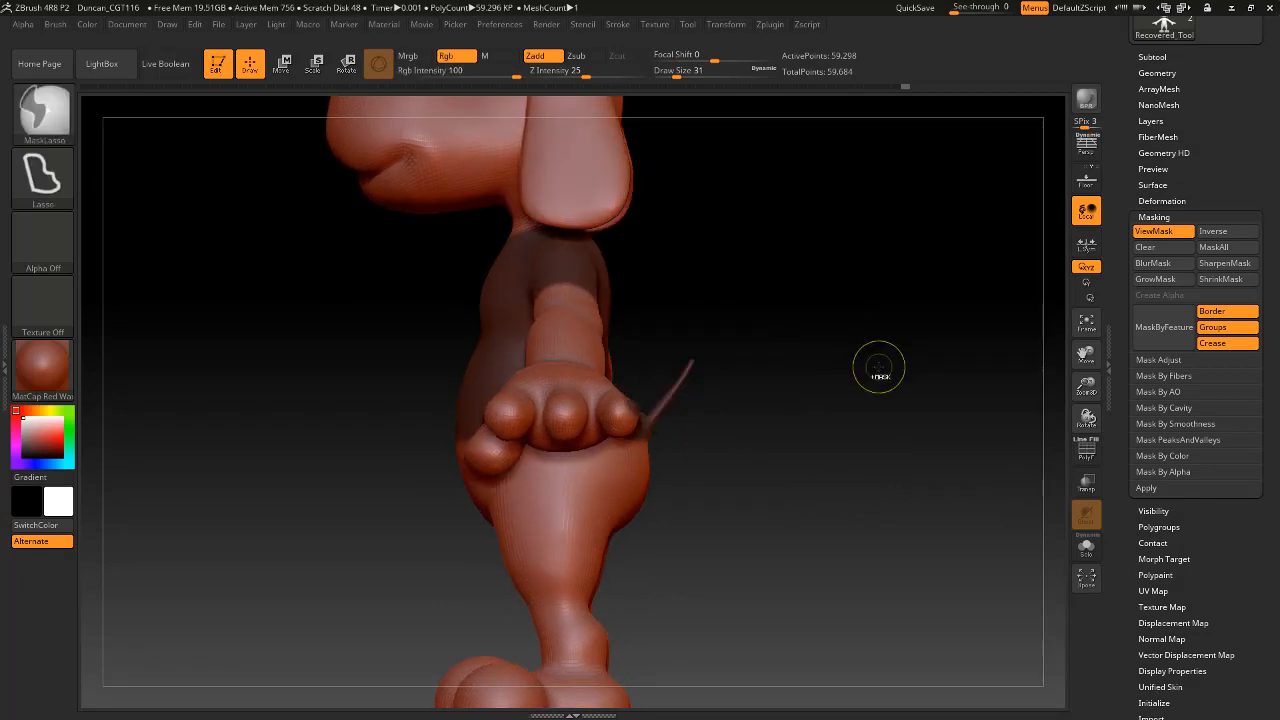
left_click_drag(771, 331, 726, 334)
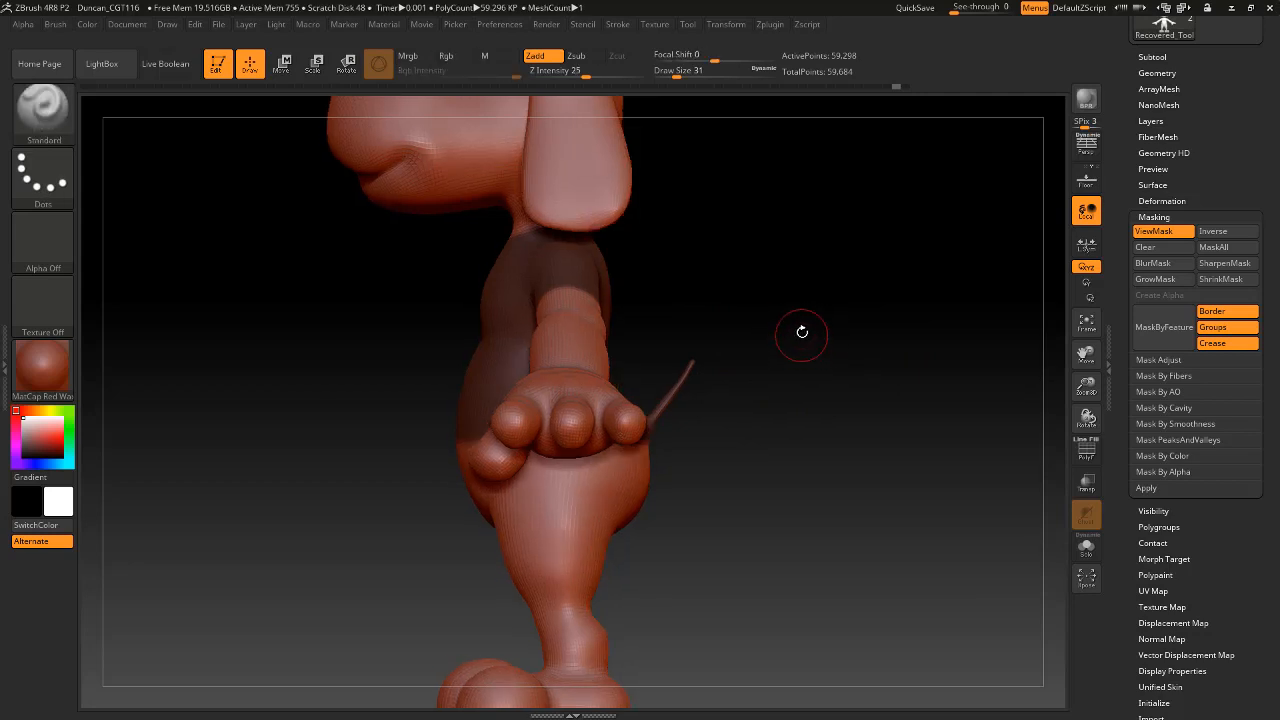
key("ctrl")
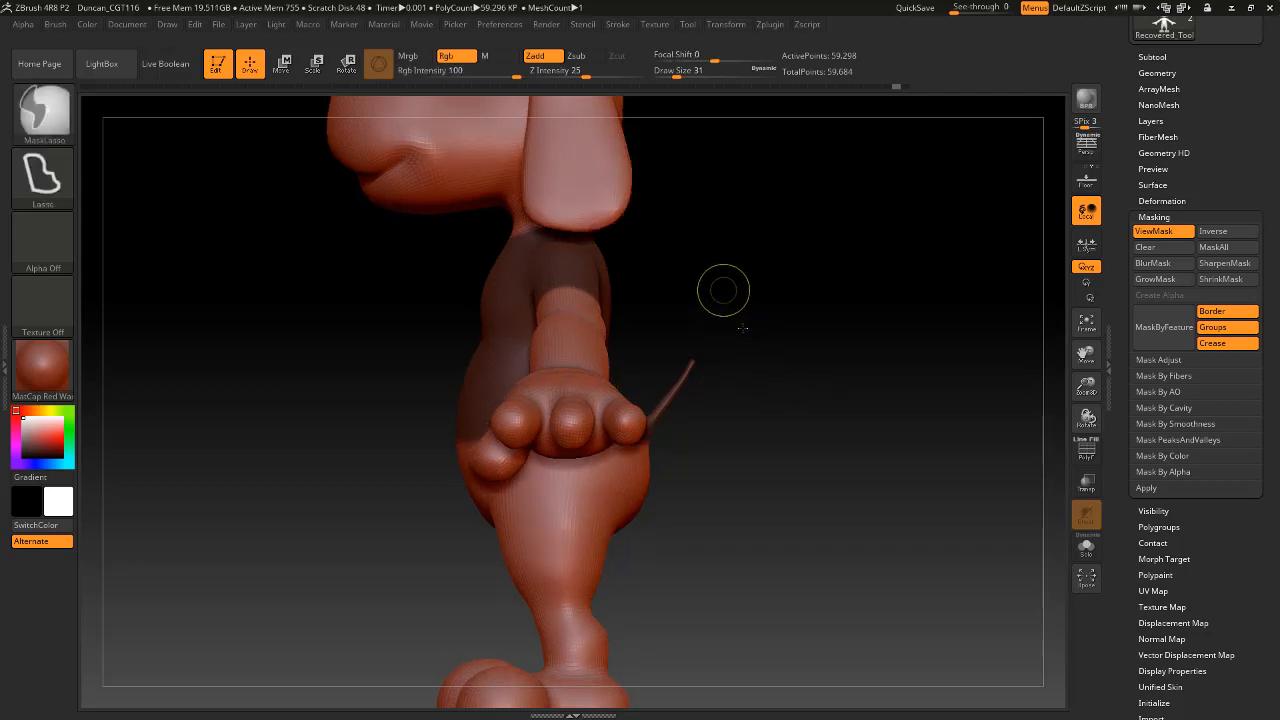
left_click_drag(722, 290, 675, 291, "ctrl")
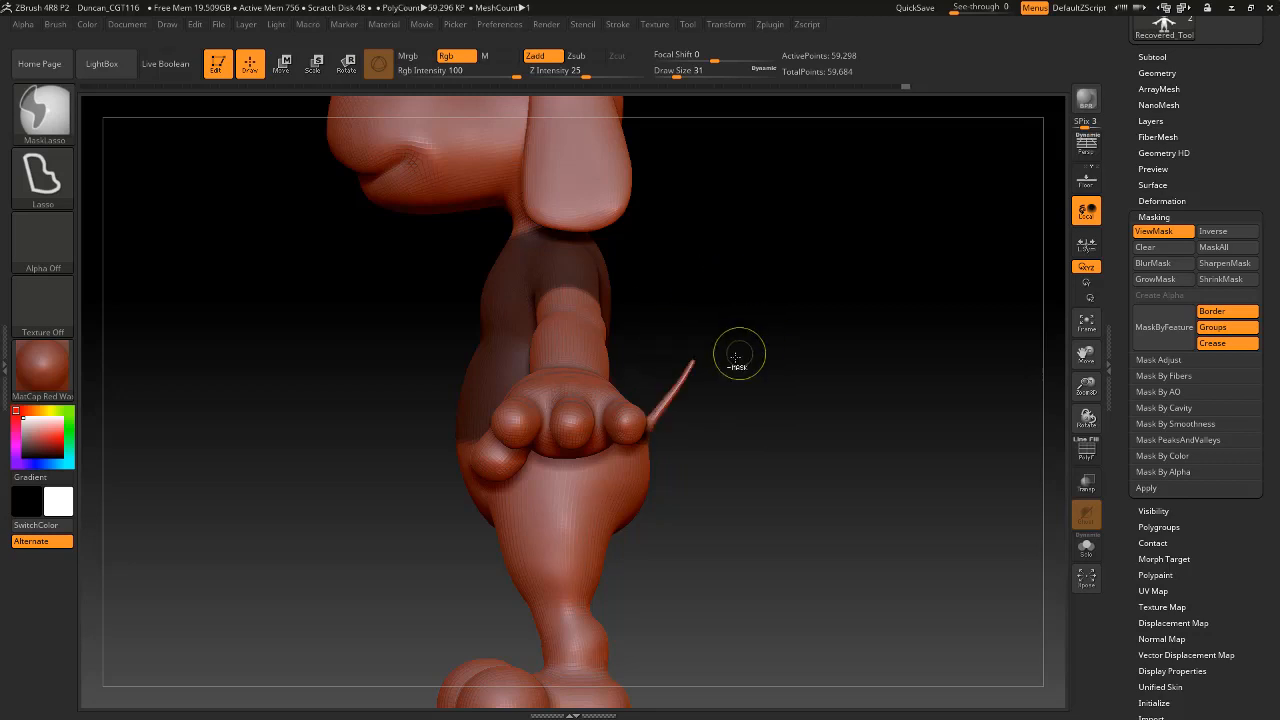
Split the masked T-shirt area off the body into its own subtool with Split Masked Points.
mouse_move(782, 348)
left_mouse_down()
mouse_move(755, 357)
mouse_move(770, 345)
mouse_move(863, 363)
mouse_move(749, 431)
mouse_move(432, 425)
mouse_move(740, 593)
mouse_move(832, 579)
left_mouse_up()
key("ctrl")
mouse_move(849, 483)
left_mouse_down()
mouse_move(803, 497)
mouse_move(890, 480)
mouse_move(773, 546)
mouse_move(607, 445)
left_mouse_up()
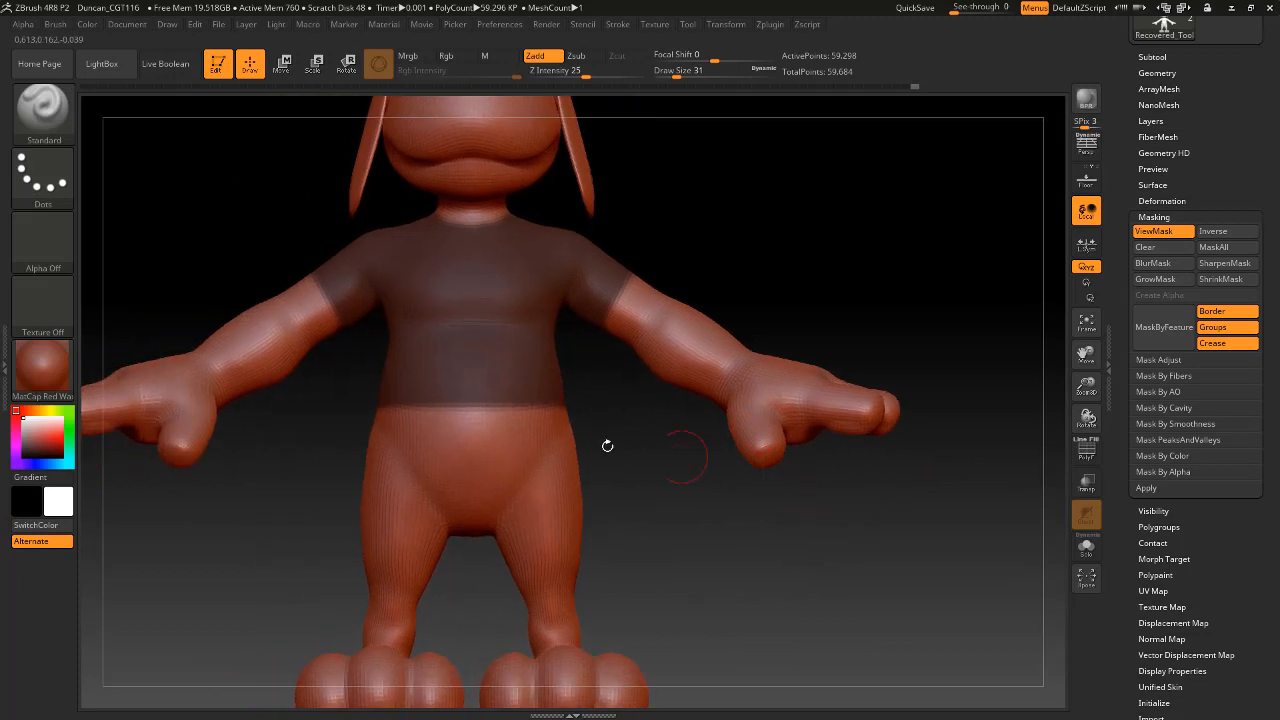
left_click_drag(817, 246, 857, 343, "alt")
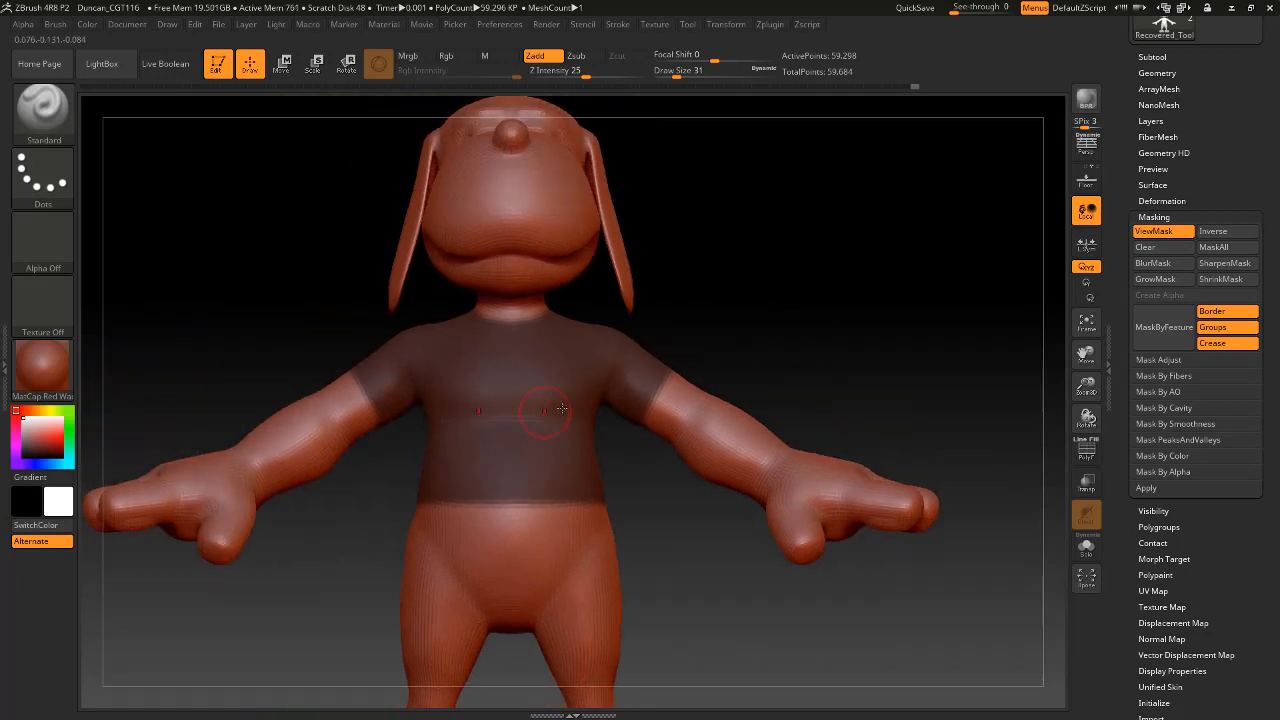
scroll(1160, 157, "up", 3)
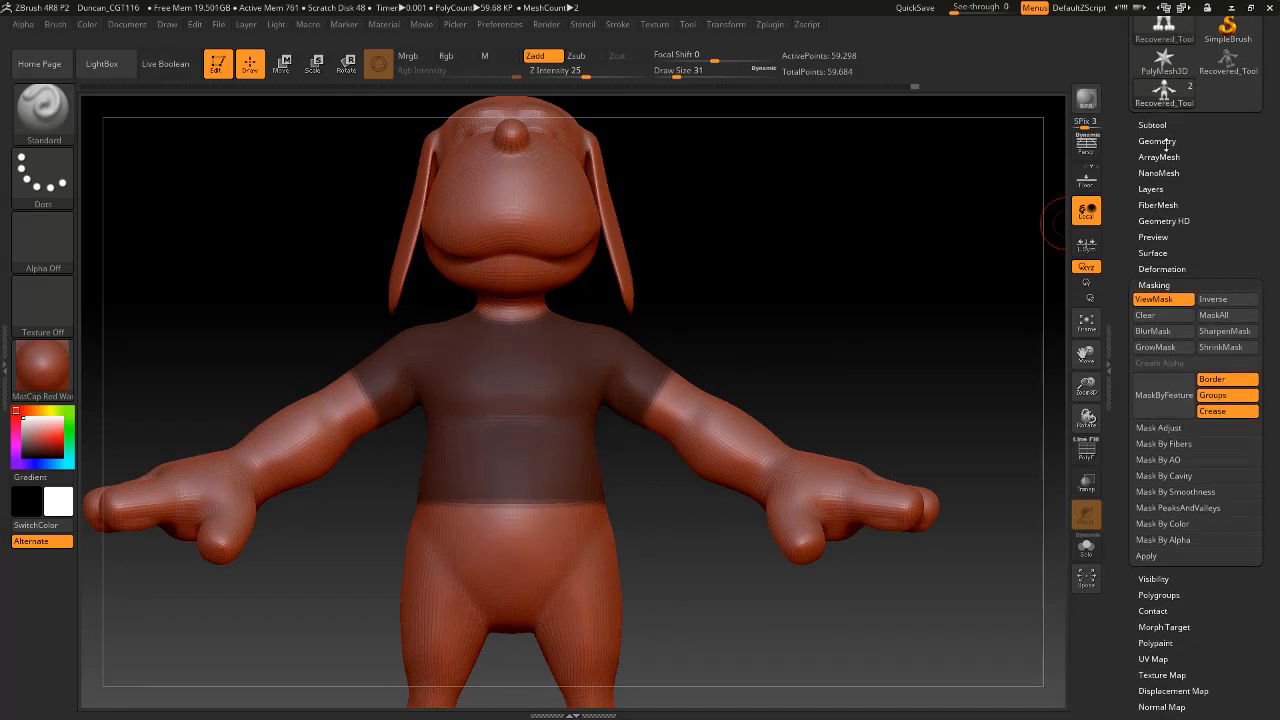
left_click(1160, 141)
left_click(1140, 142)
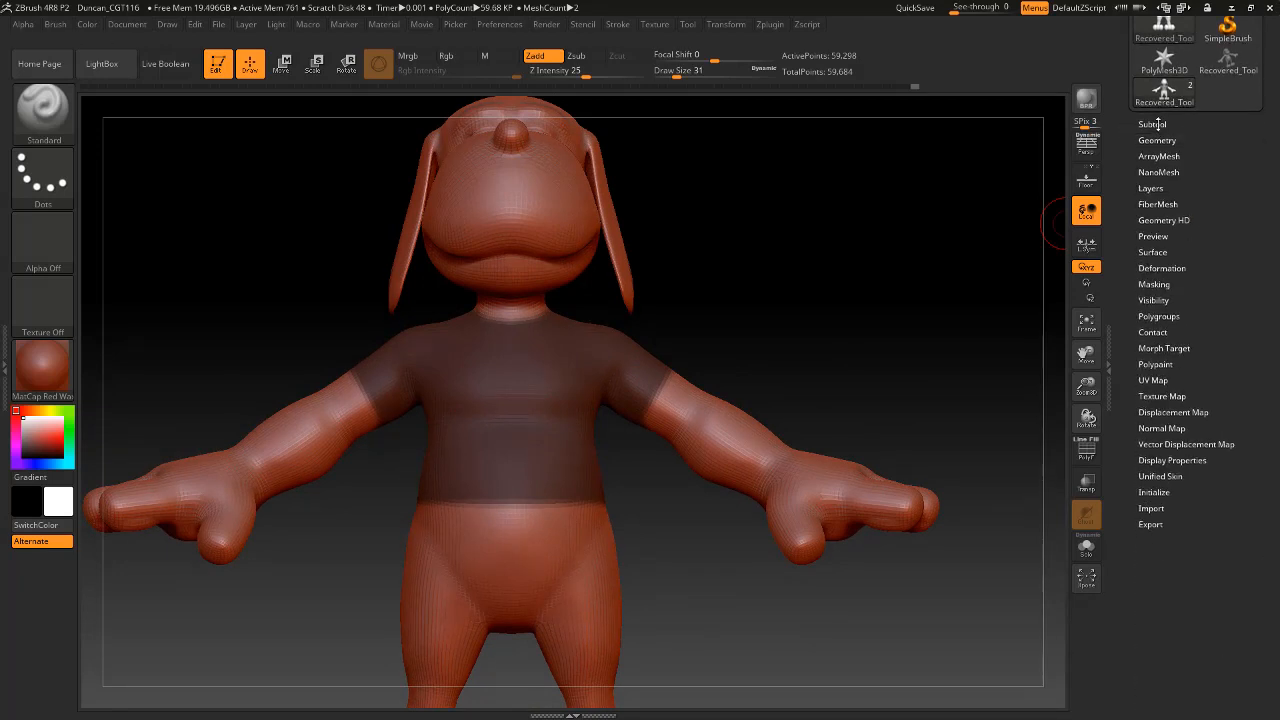
left_click(1152, 125)
scroll(1270, 400, "up", 3)
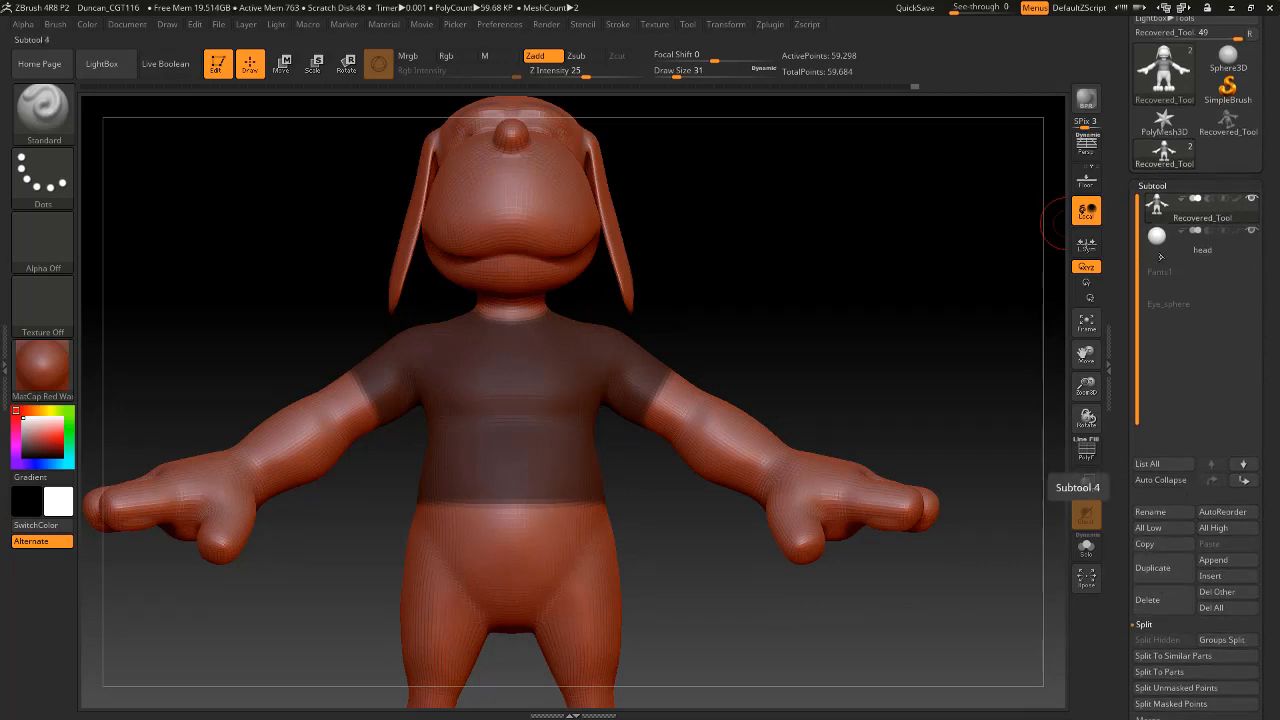
mouse_move(1183, 238)
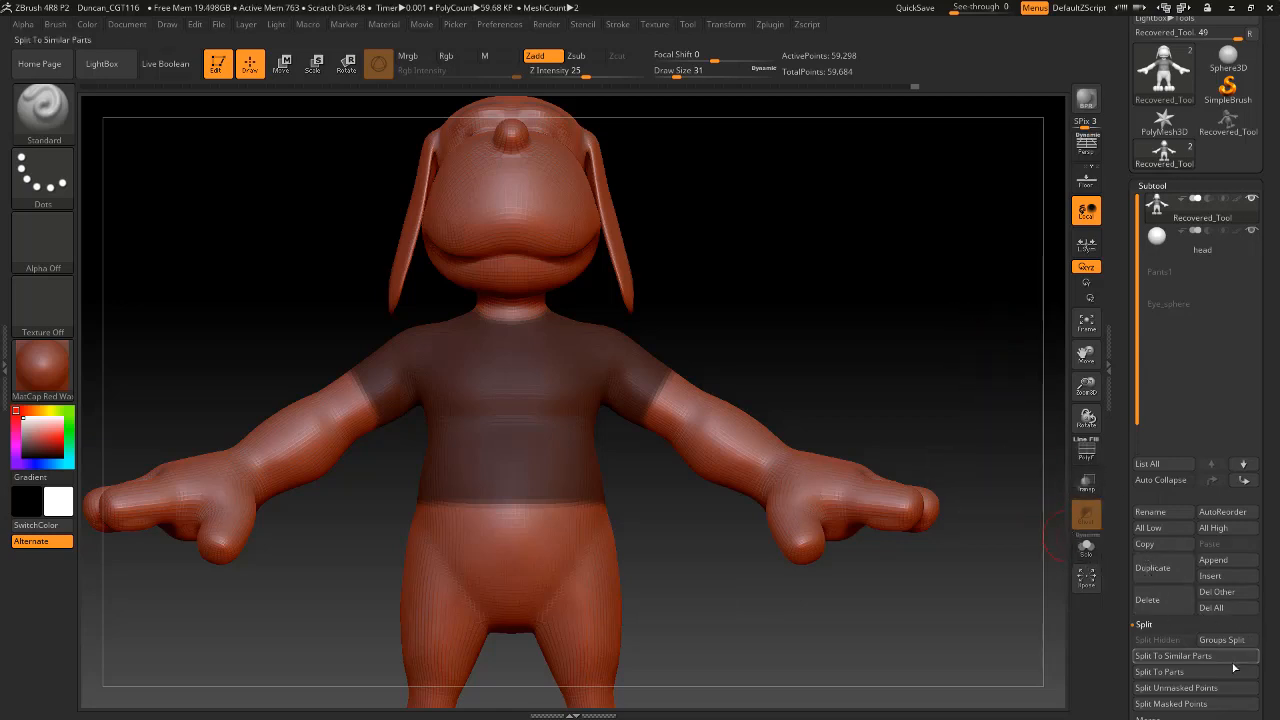
scroll(1270, 641, "down", 3)
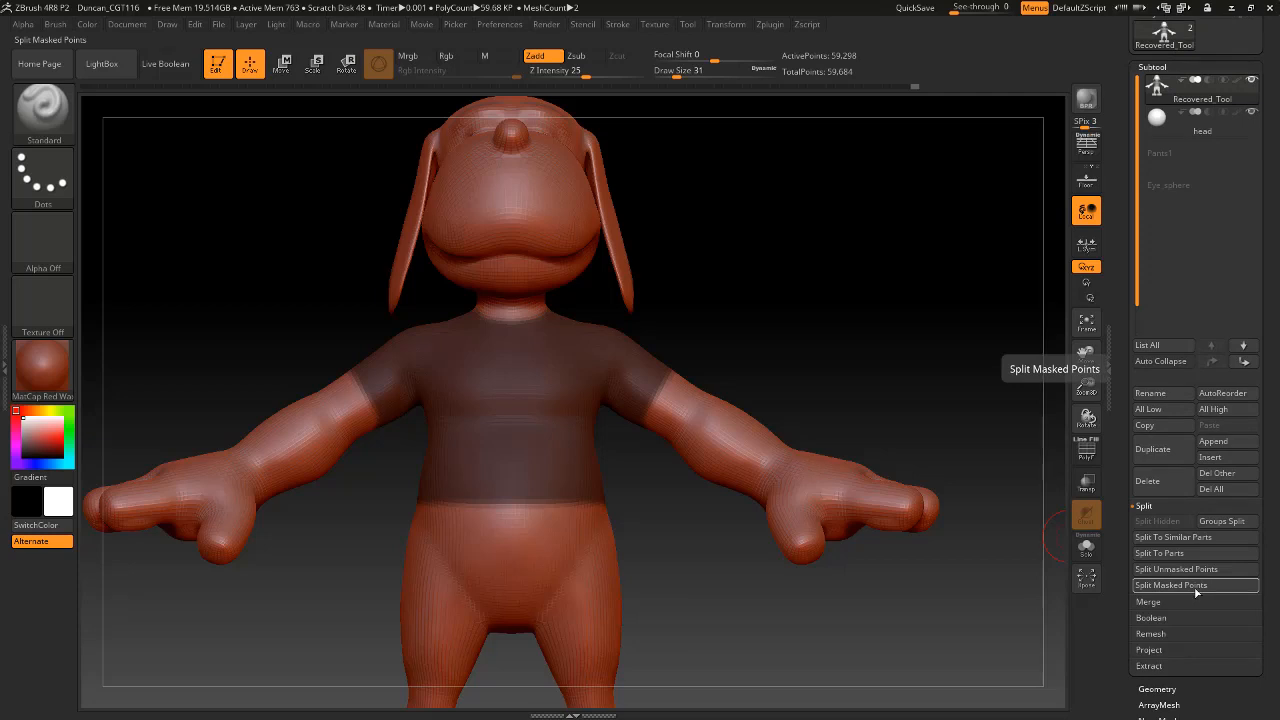
left_click(1197, 588)
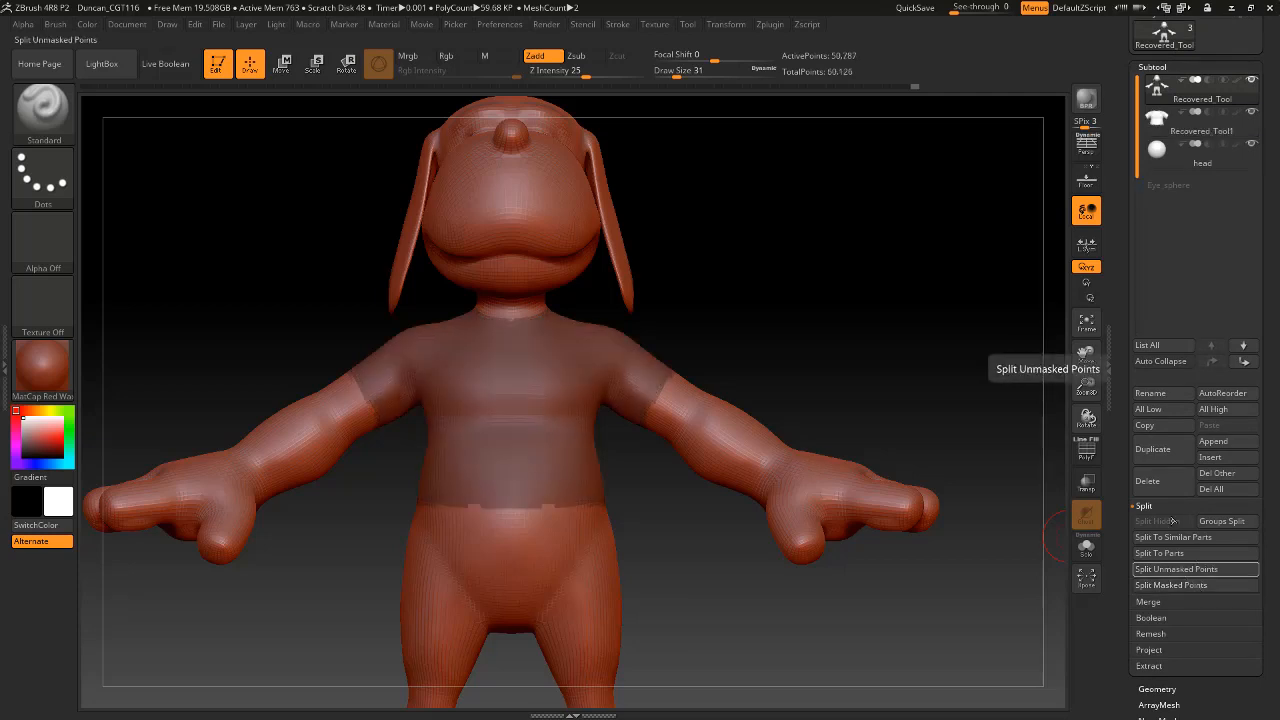
Check the split by hiding and reshowing the shirt subtool, and restore the complete masked body through the undo history.
left_click(1251, 111)
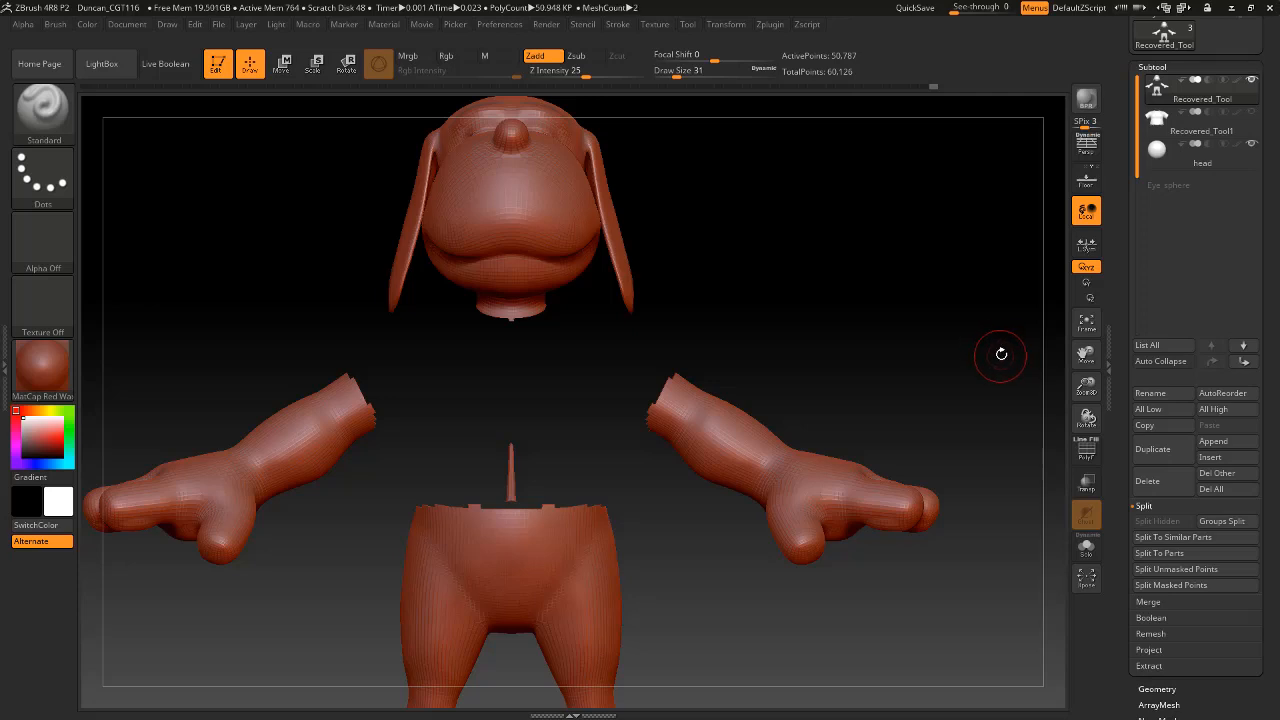
mouse_move(1254, 116)
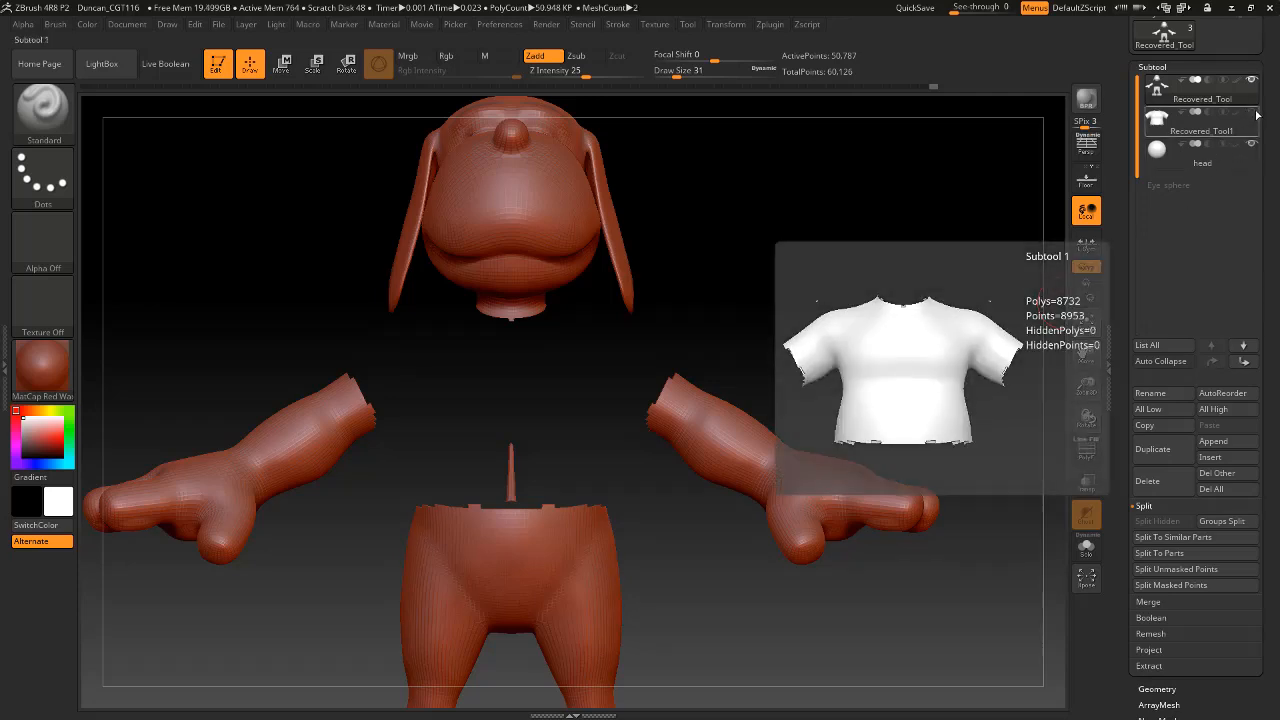
left_click(1252, 113)
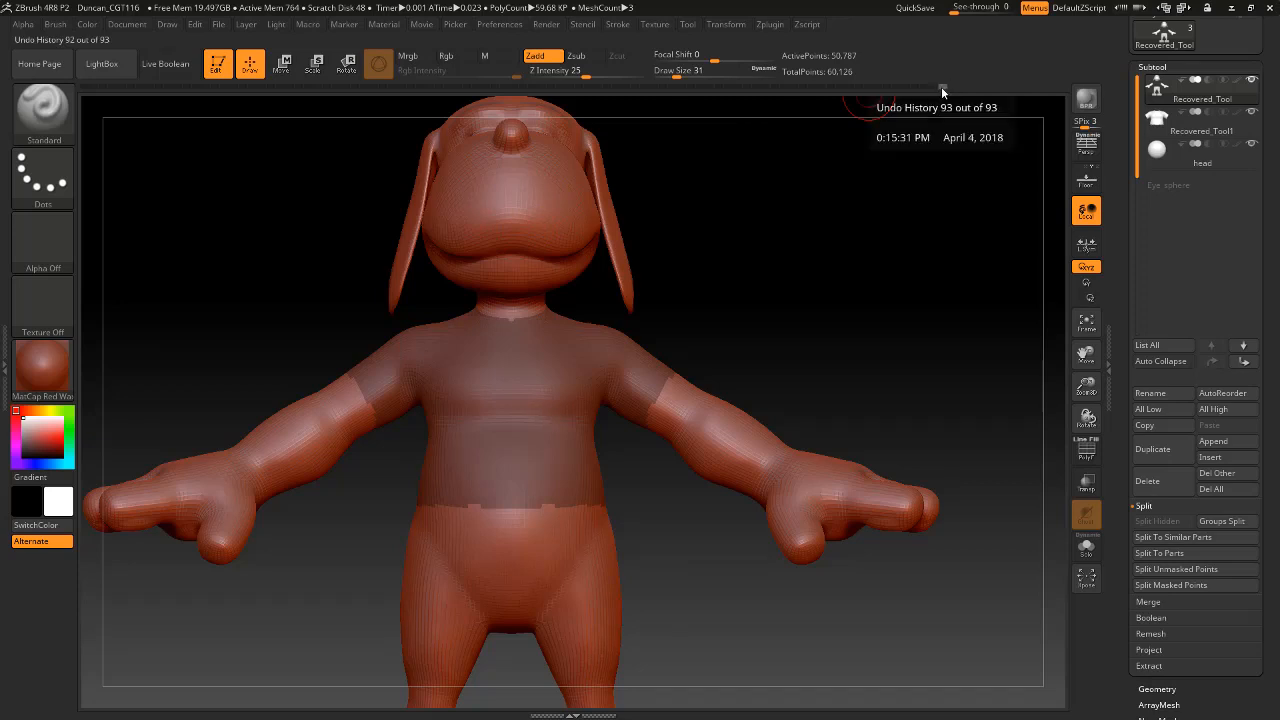
left_click(914, 86)
left_click_drag(914, 86, 915, 86)
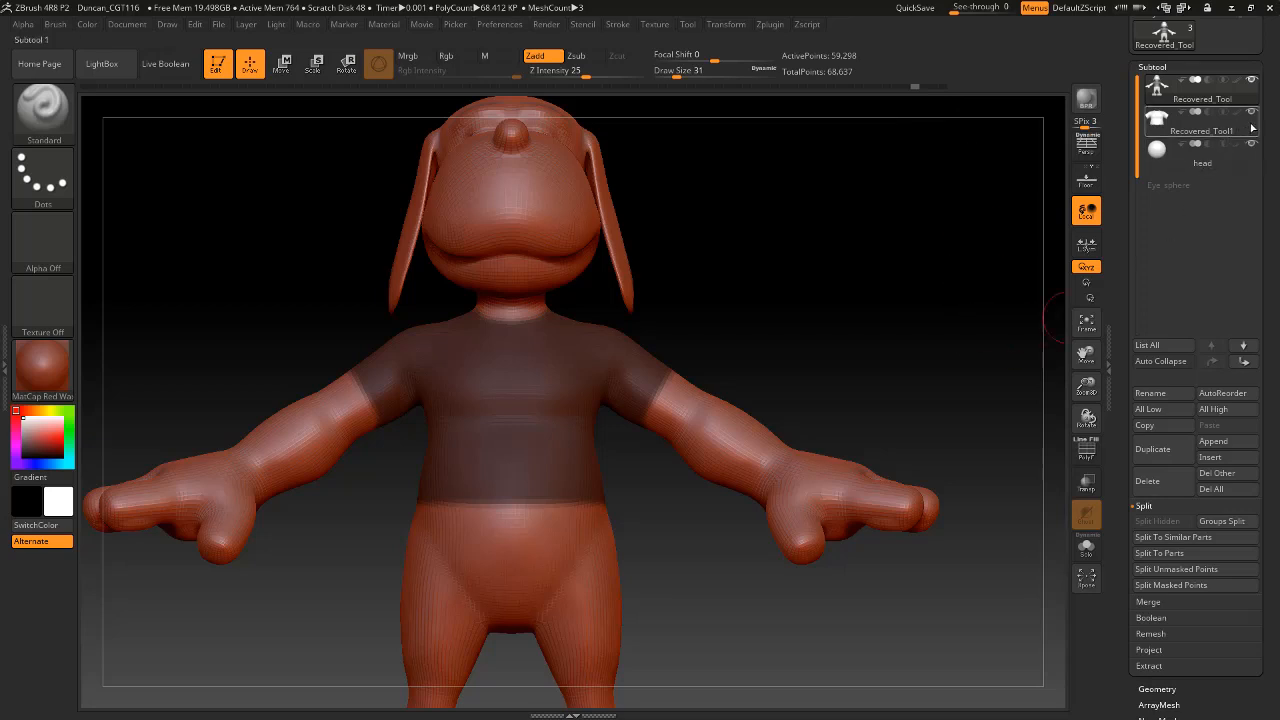
Isolate the shirt subtool by hiding the body and the head sphere, and examine it for stray pieces.
left_click(1250, 85)
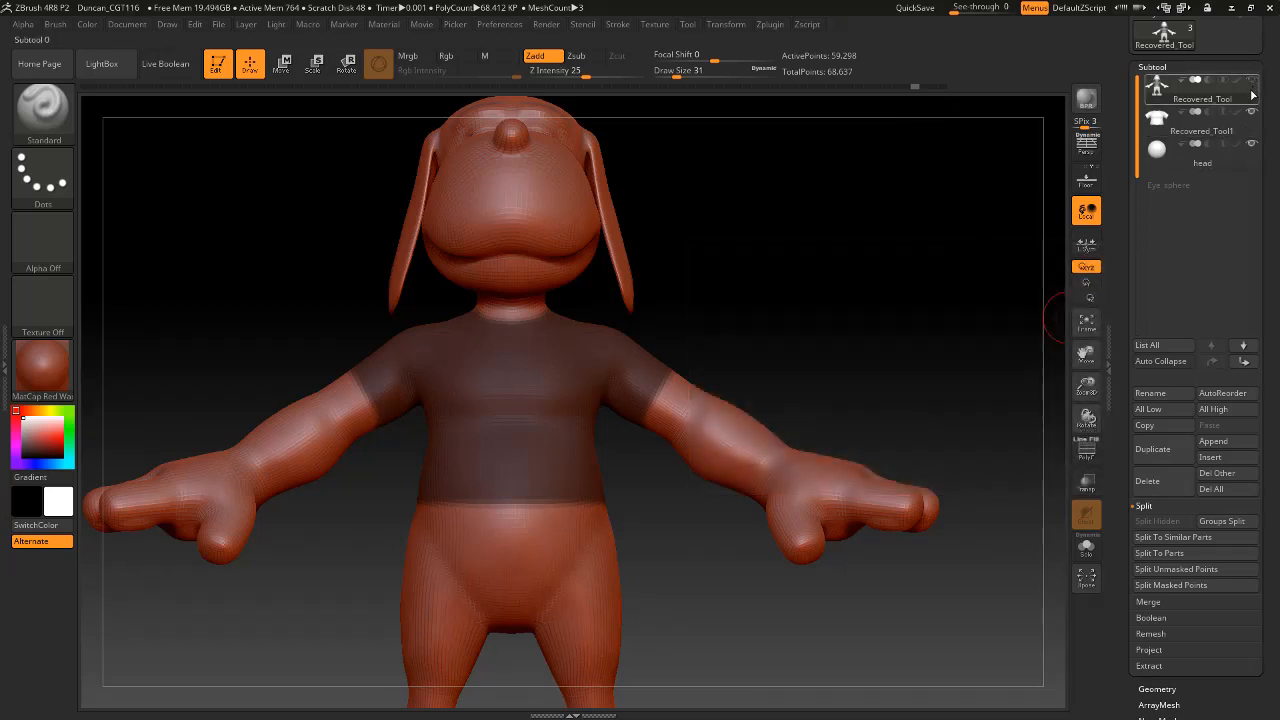
left_click(1250, 112)
left_click_drag(937, 341, 864, 414)
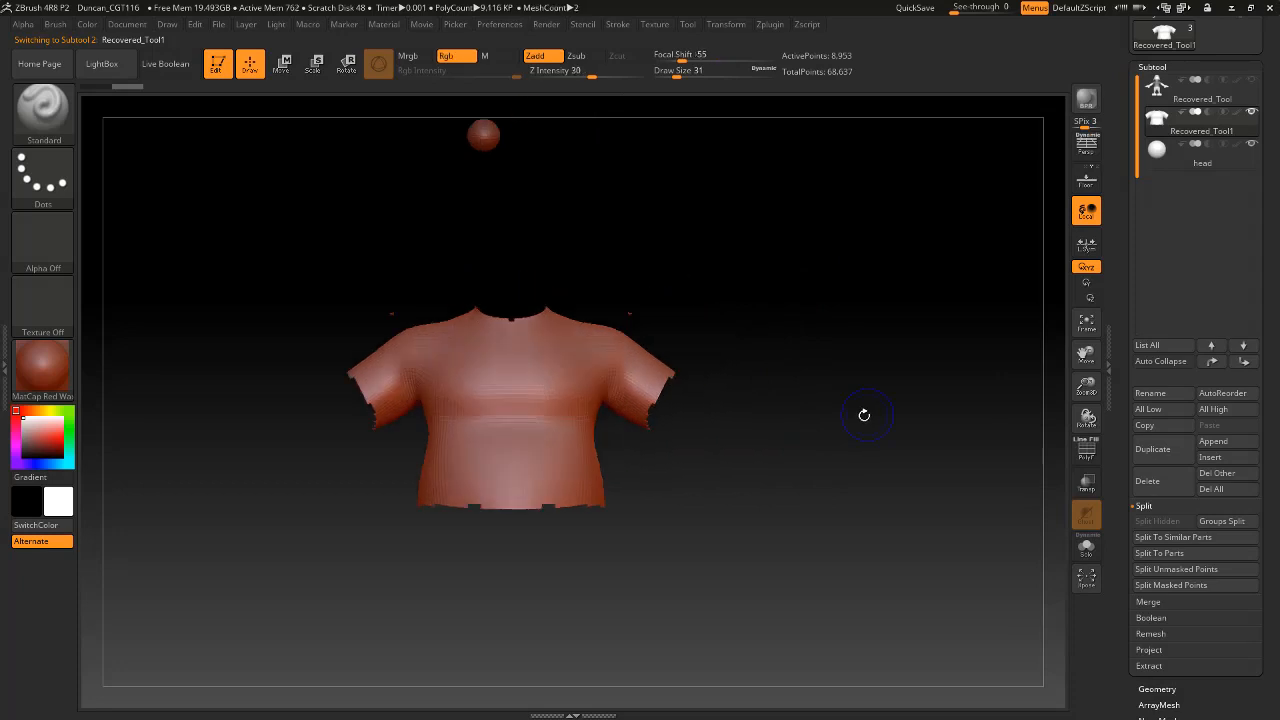
left_click_drag(768, 490, 846, 434, "alt")
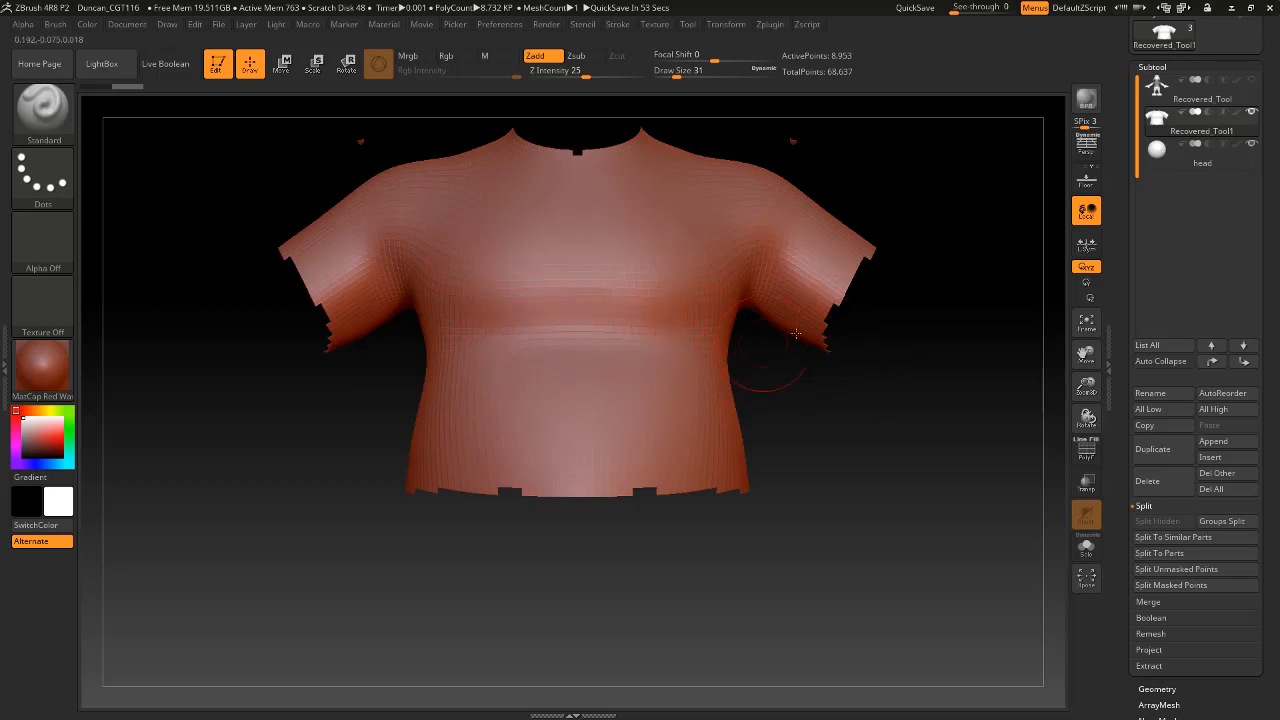
mouse_move(946, 480)
left_mouse_down()
mouse_move(931, 491)
mouse_move(950, 484)
left_mouse_up()
left_click_drag(950, 484, 960, 577, "alt")
mouse_move(927, 376)
left_mouse_down("alt")
mouse_move(943, 386)
mouse_move(929, 294)
mouse_move(940, 363)
left_mouse_up("alt")
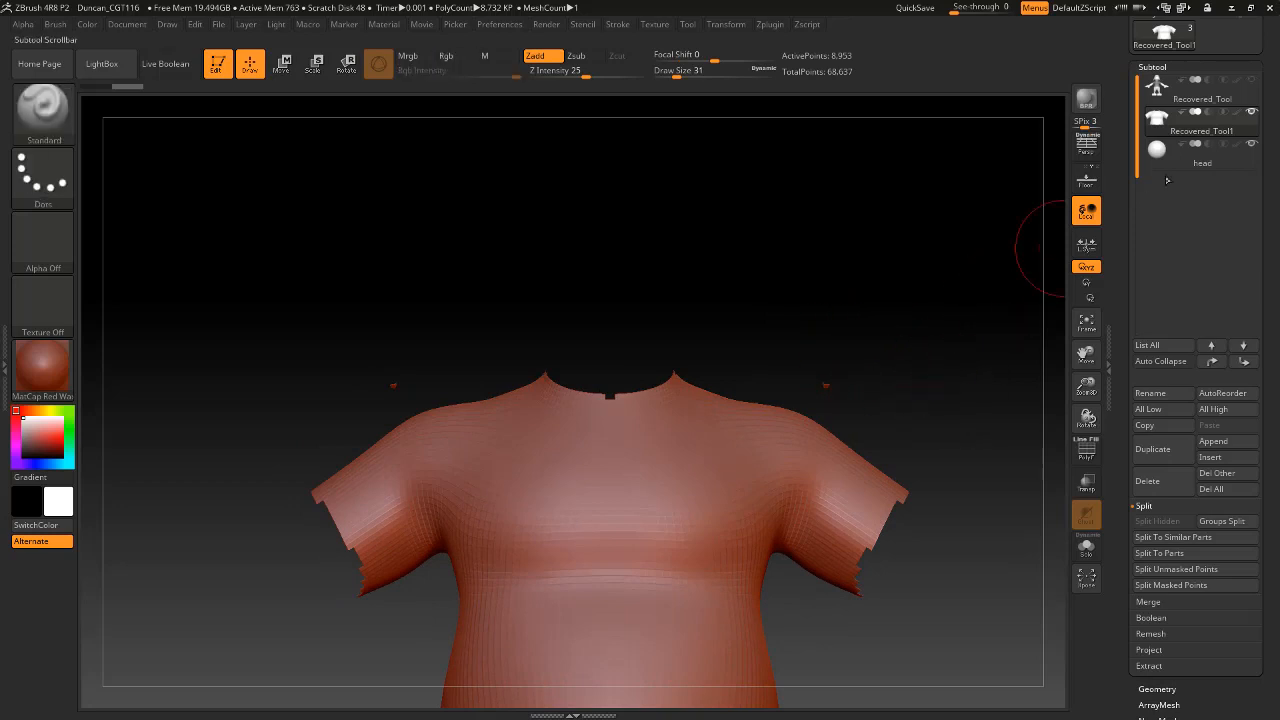
Delete the split-off shirt subtool and make the body visible and active again.
mouse_move(1240, 141)
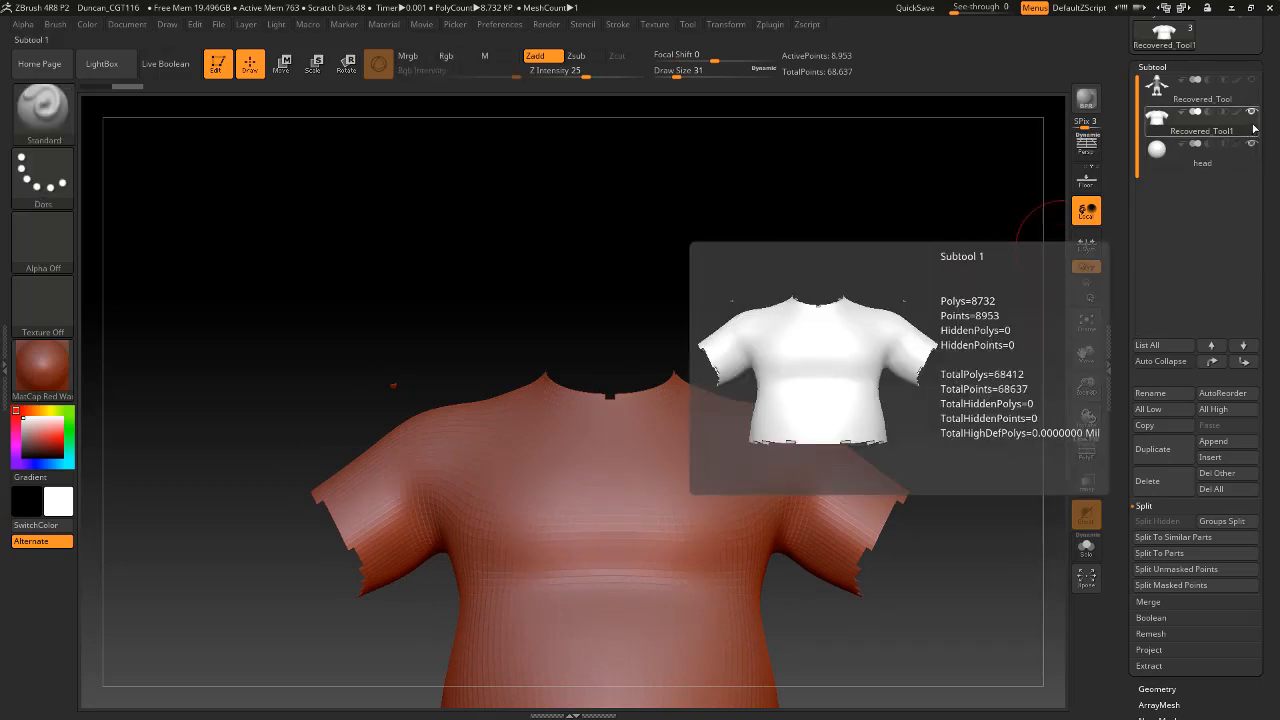
left_click(1150, 481)
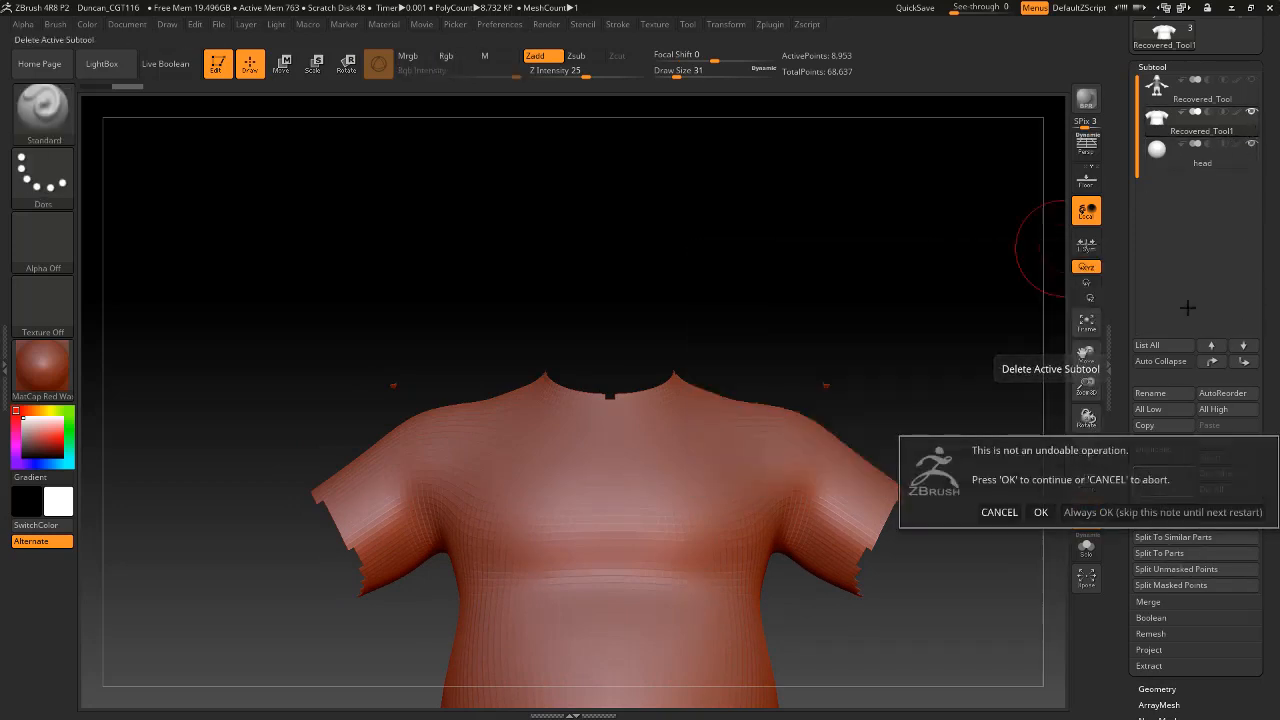
left_click(1041, 512)
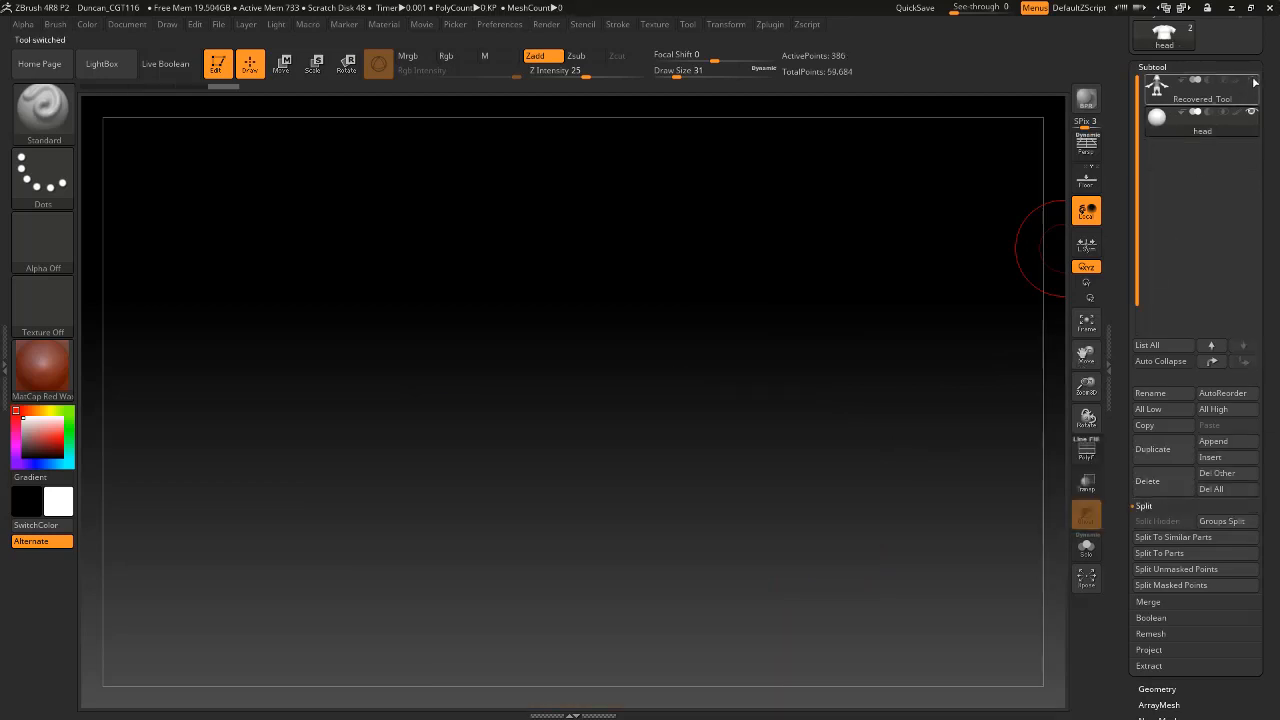
left_click_drag(966, 388, 949, 262, "alt")
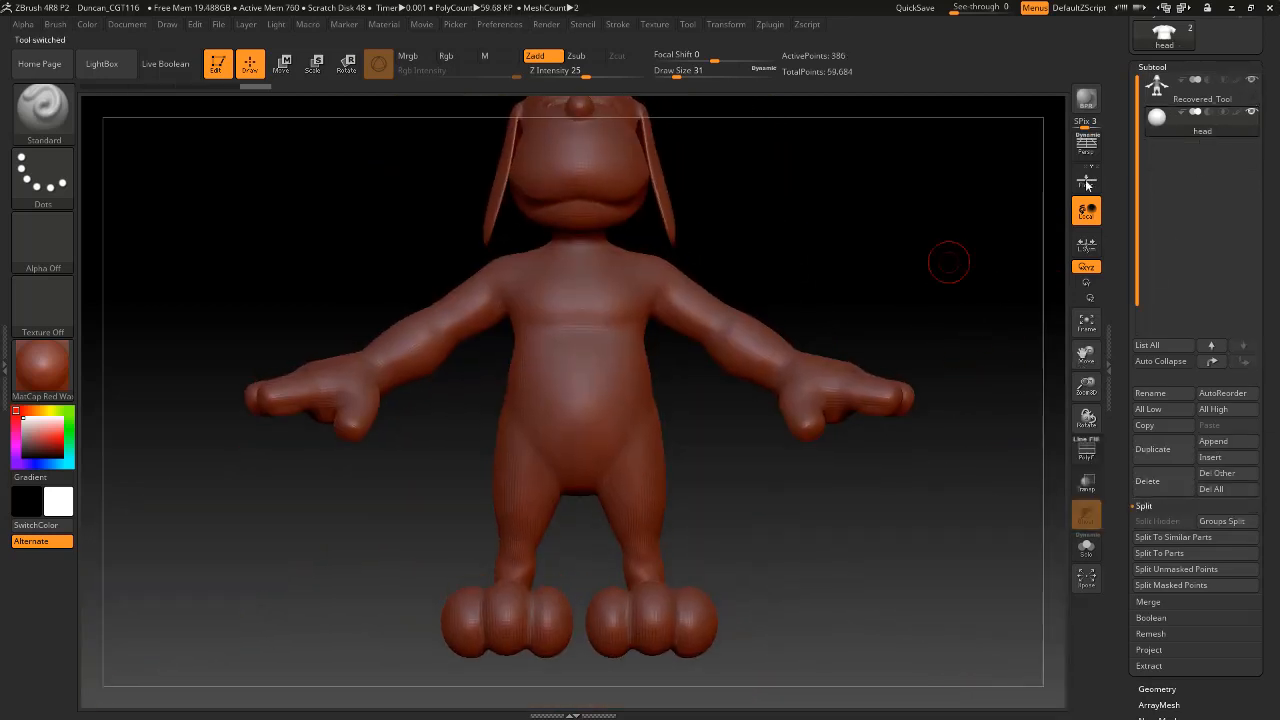
left_click(1249, 100)
mouse_move(863, 303)
left_mouse_down("alt")
mouse_move(880, 323)
mouse_move(854, 394)
mouse_move(766, 417)
mouse_move(789, 429)
mouse_move(893, 362)
left_mouse_up("alt")
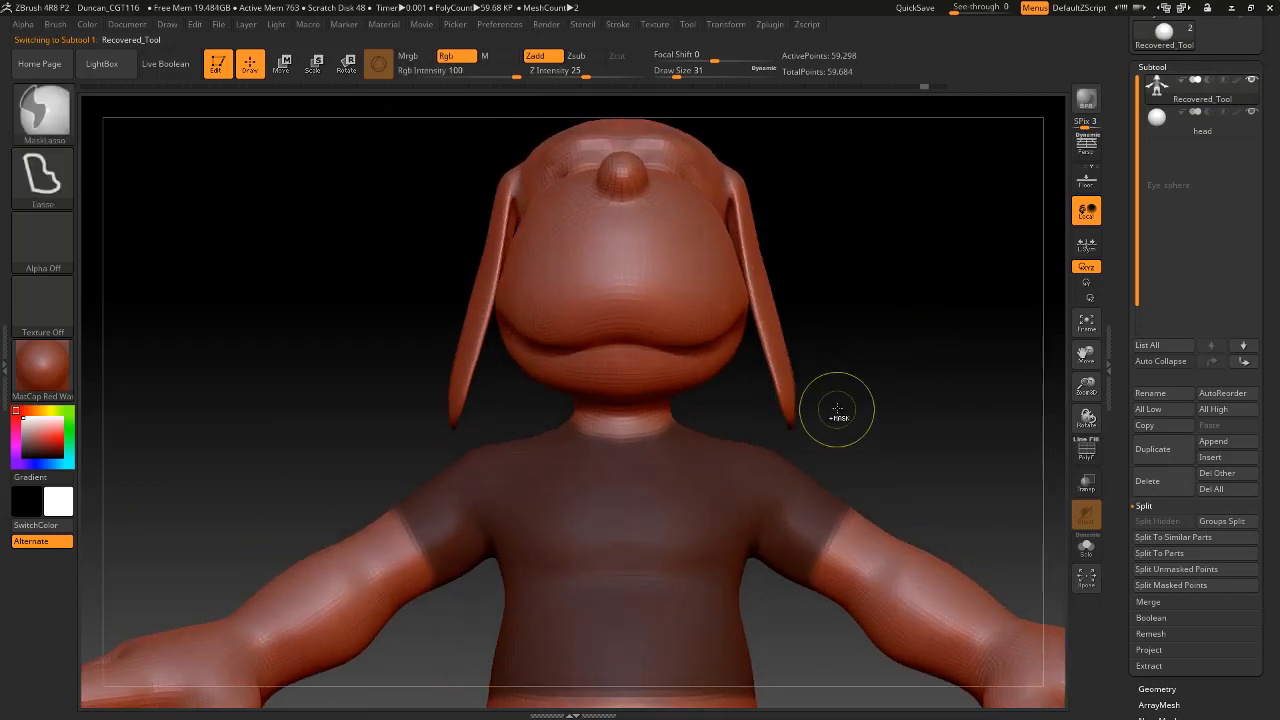
Remove the ear tips from the mask with MaskLasso, undoing the accidental masking of the whole body.
mouse_move(843, 396)
left_mouse_down("ctrl")
mouse_move(757, 392)
mouse_move(846, 364)
left_mouse_up("ctrl")
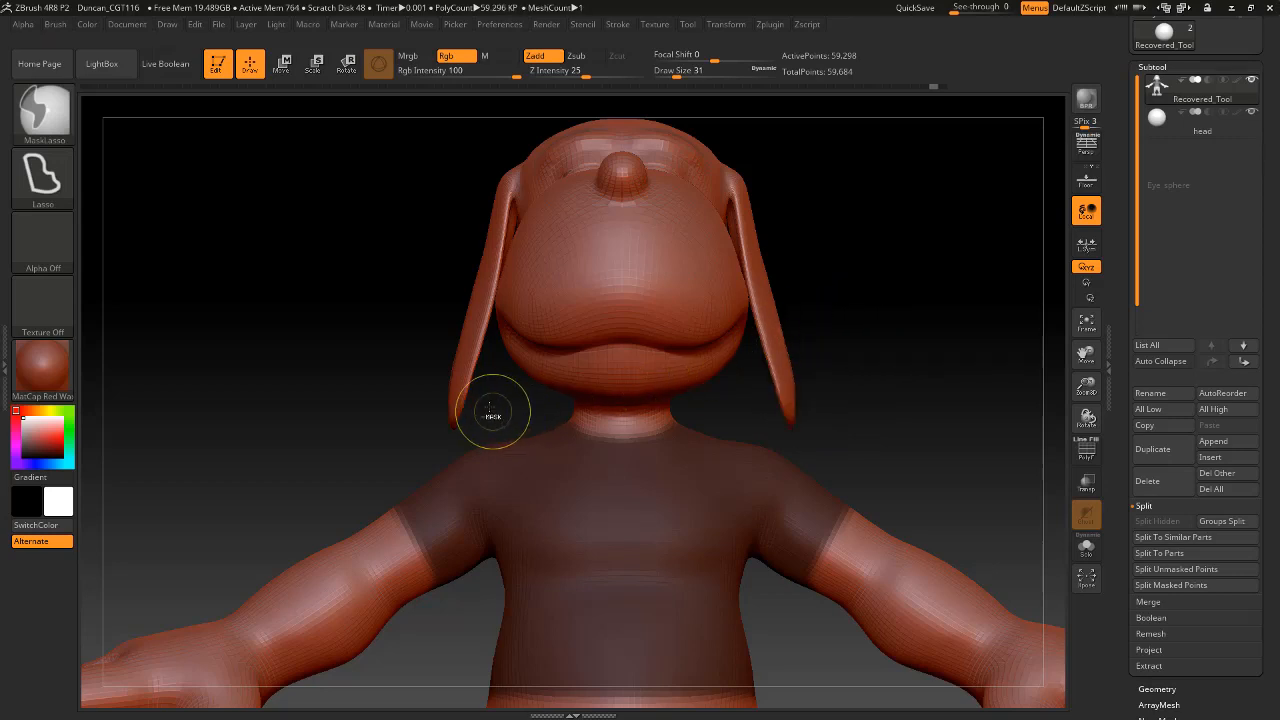
mouse_move(494, 404)
left_mouse_down("ctrl")
mouse_move(405, 391)
mouse_move(485, 372)
mouse_move(419, 370)
mouse_move(488, 362)
mouse_move(460, 440)
mouse_move(487, 390)
left_mouse_up("ctrl")
key("ctrl+z")
key("ctrl+z")
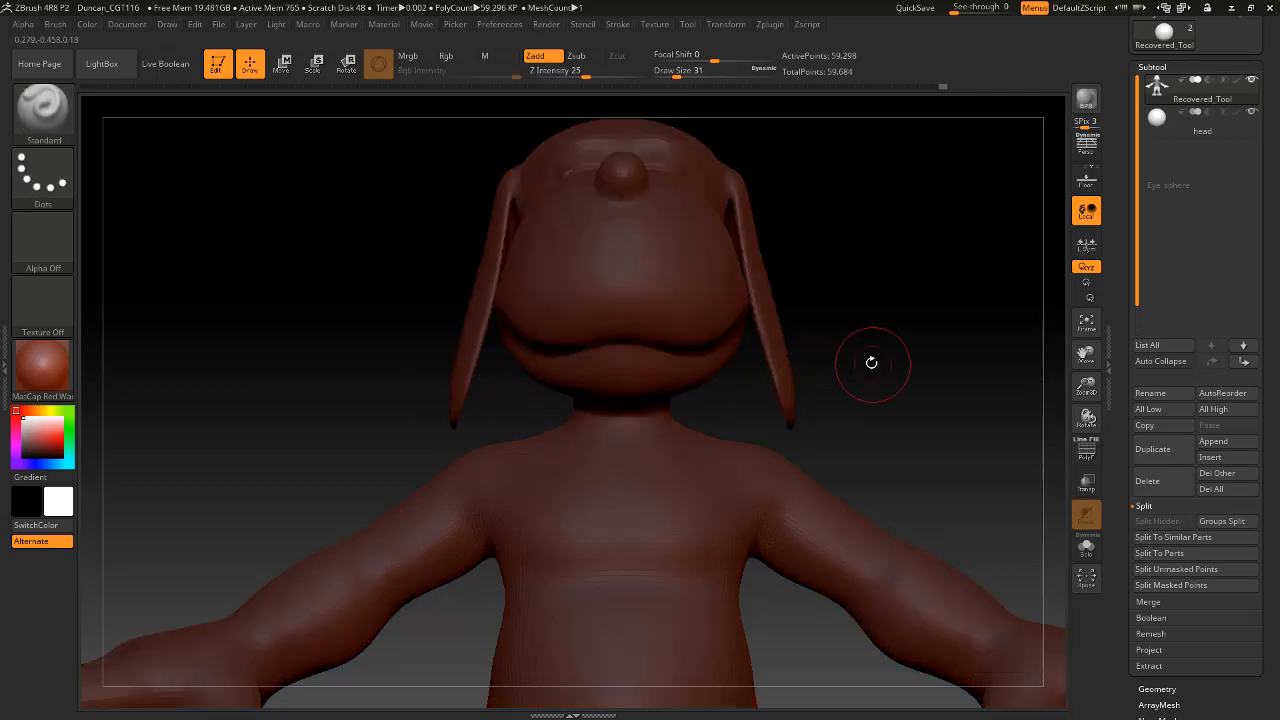
key("ctrl+z")
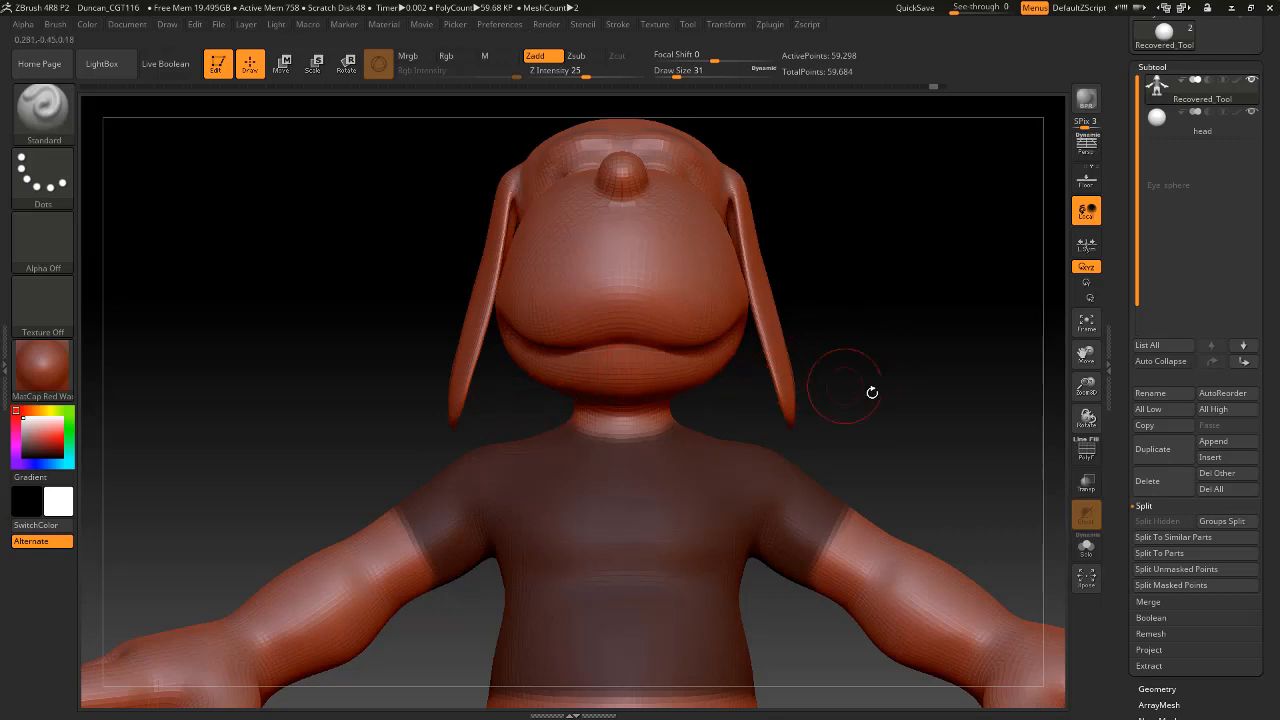
Split the masked T-shirt area into a new subtool and restore the complete body through the undo history.
left_click_drag(845, 387, 948, 321, "alt")
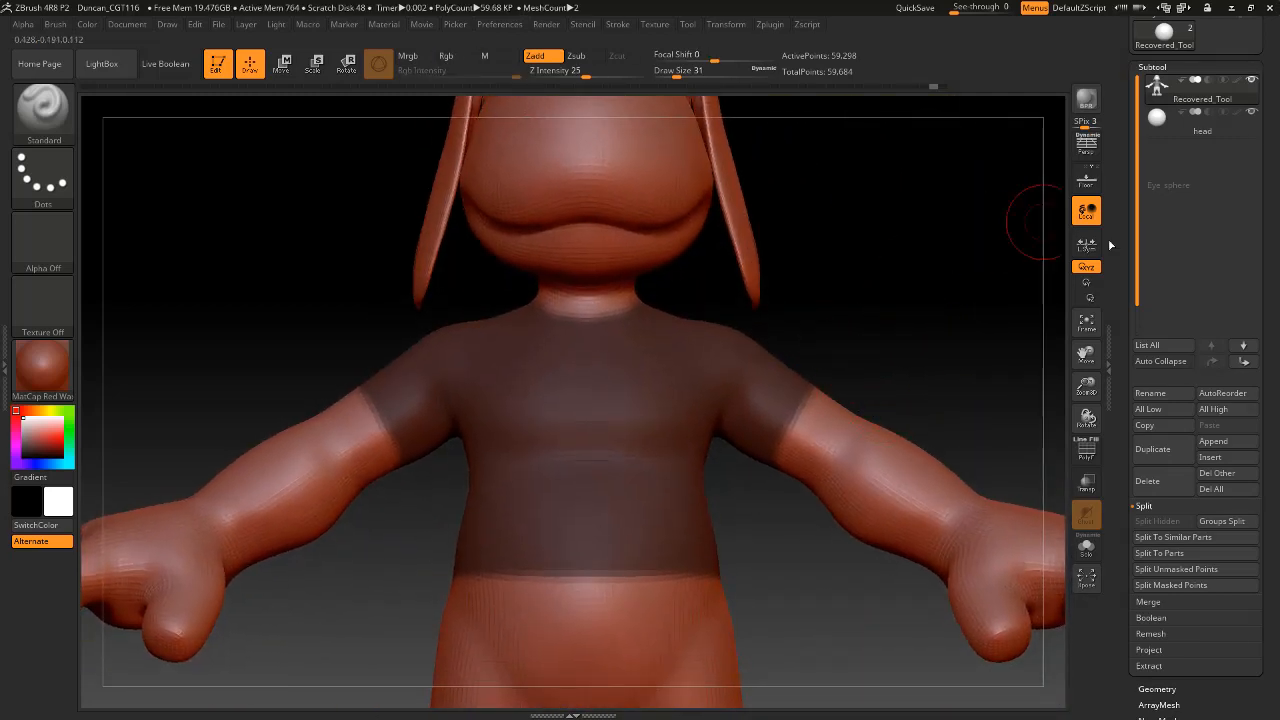
left_click(1195, 588)
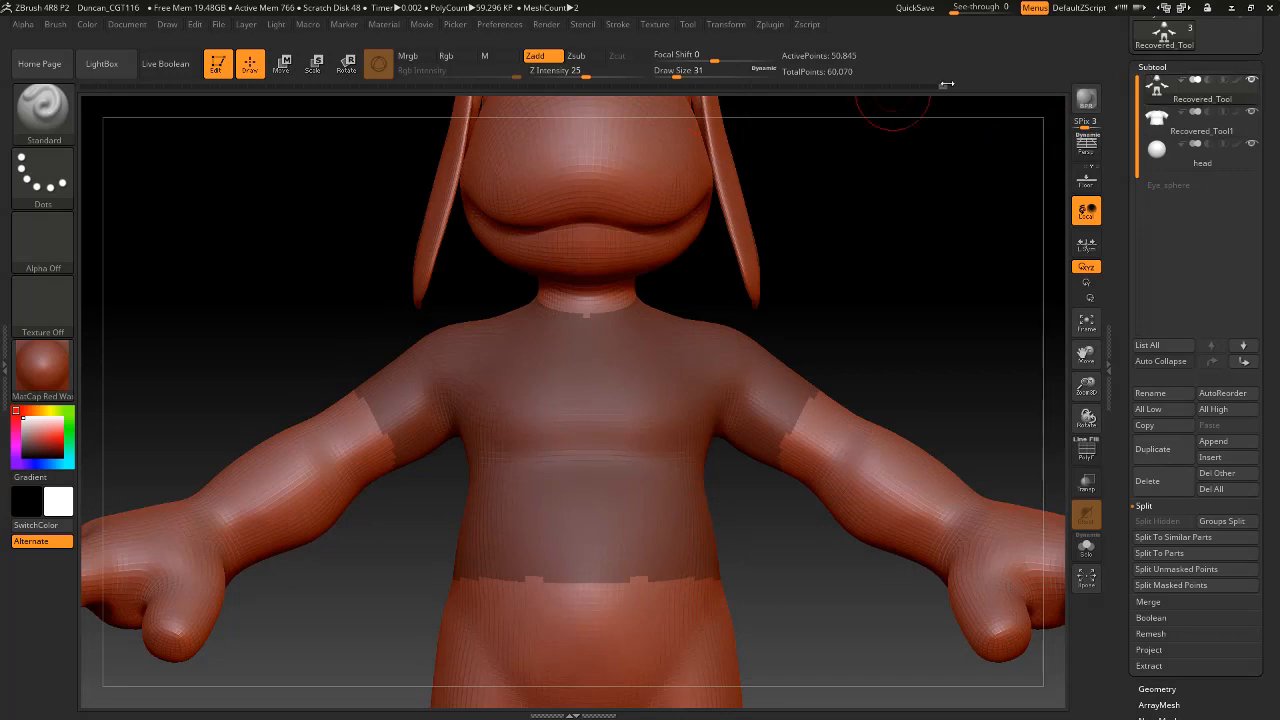
left_click(933, 87)
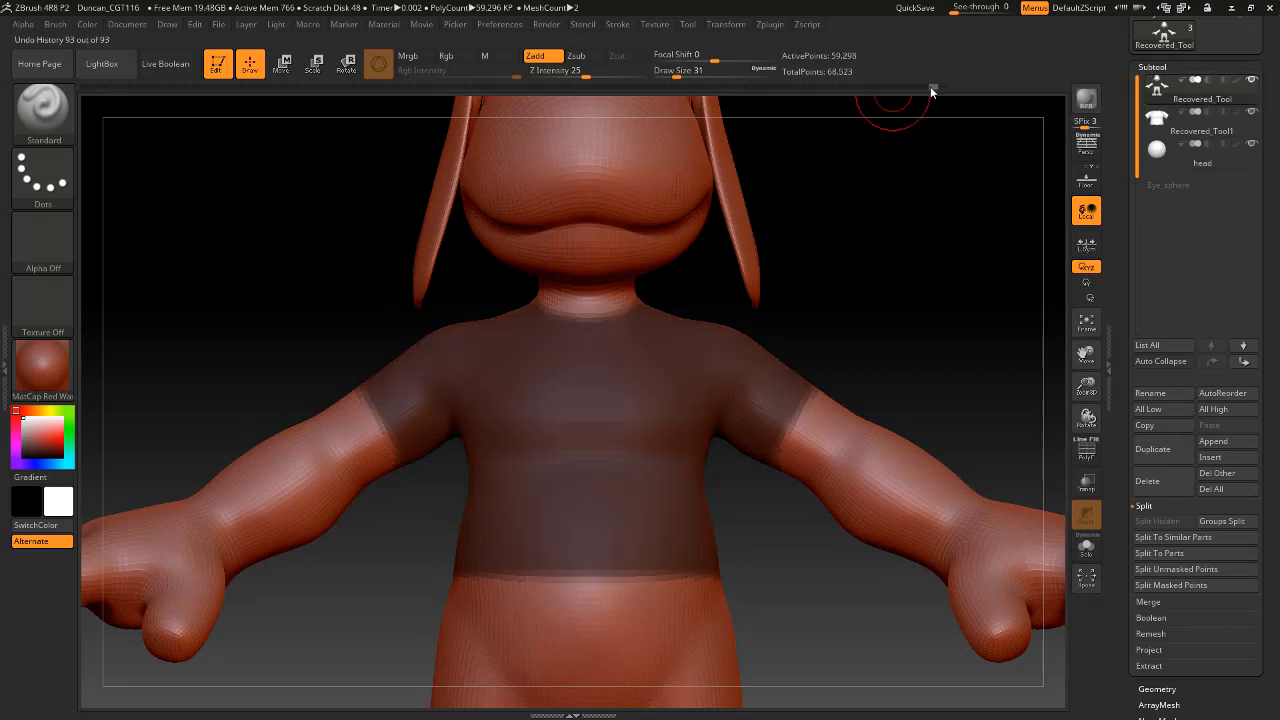
Isolate the shirt subtool by hiding the body, and even out its jagged borders with Polish By Groups at 45.
left_click(1252, 136)
left_click(1252, 80)
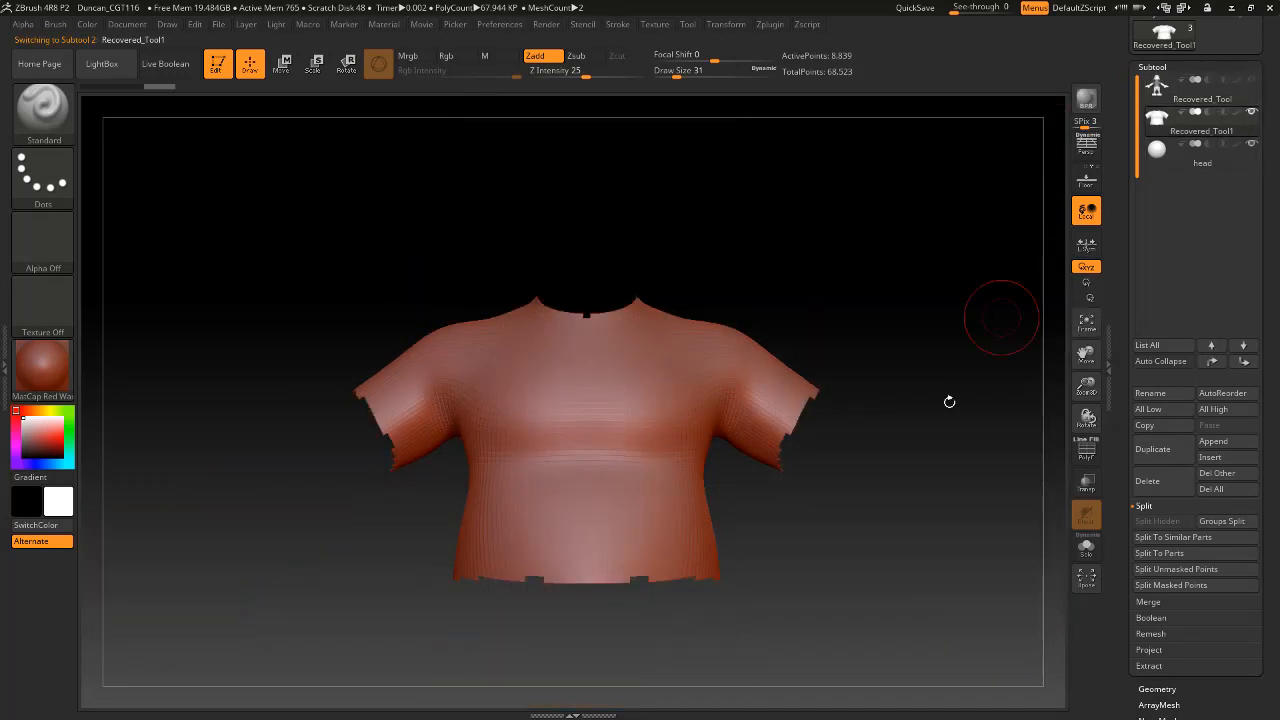
left_click_drag(1236, 693, 1209, 565)
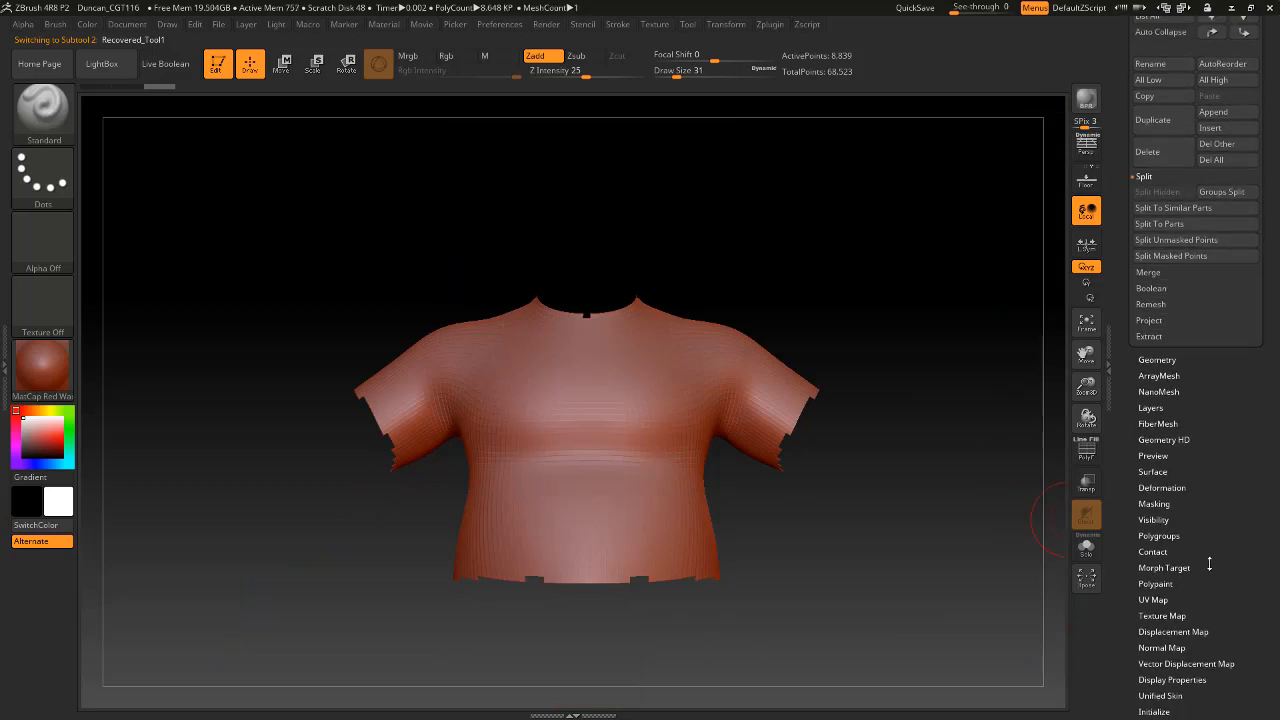
left_click(1183, 491)
left_click_drag(1224, 502, 1230, 712)
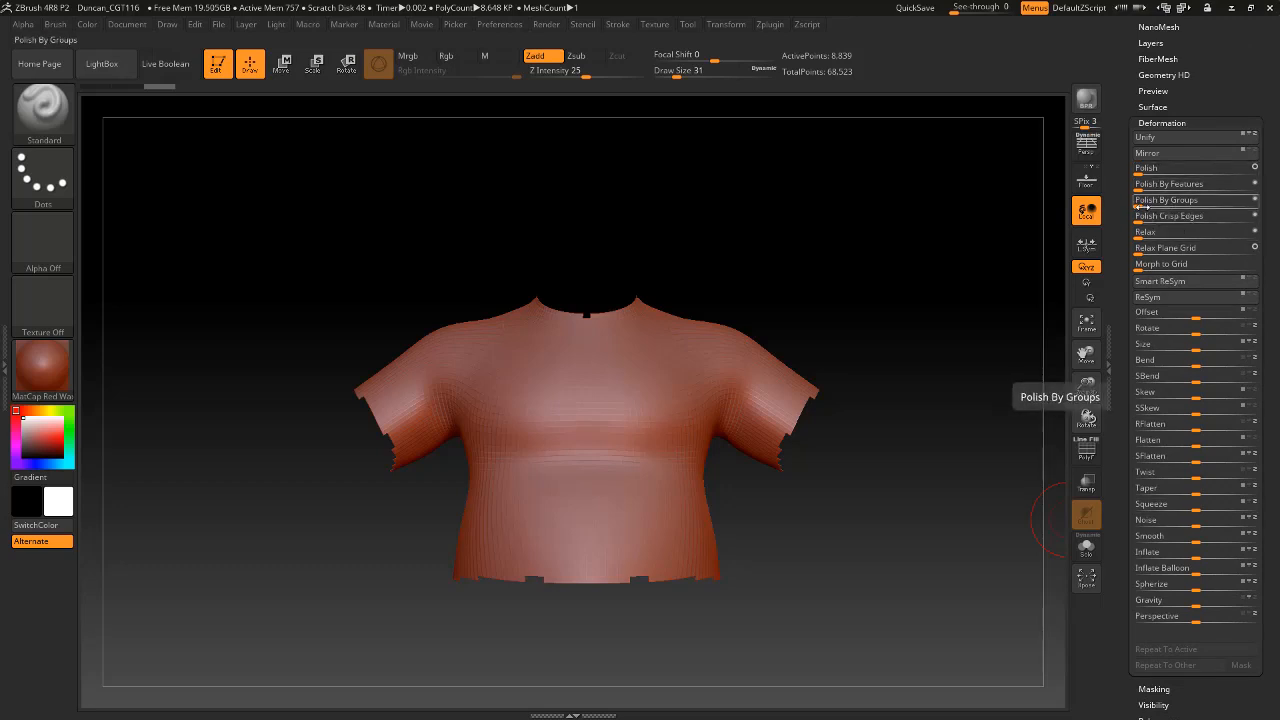
left_click_drag(1138, 203, 1190, 203)
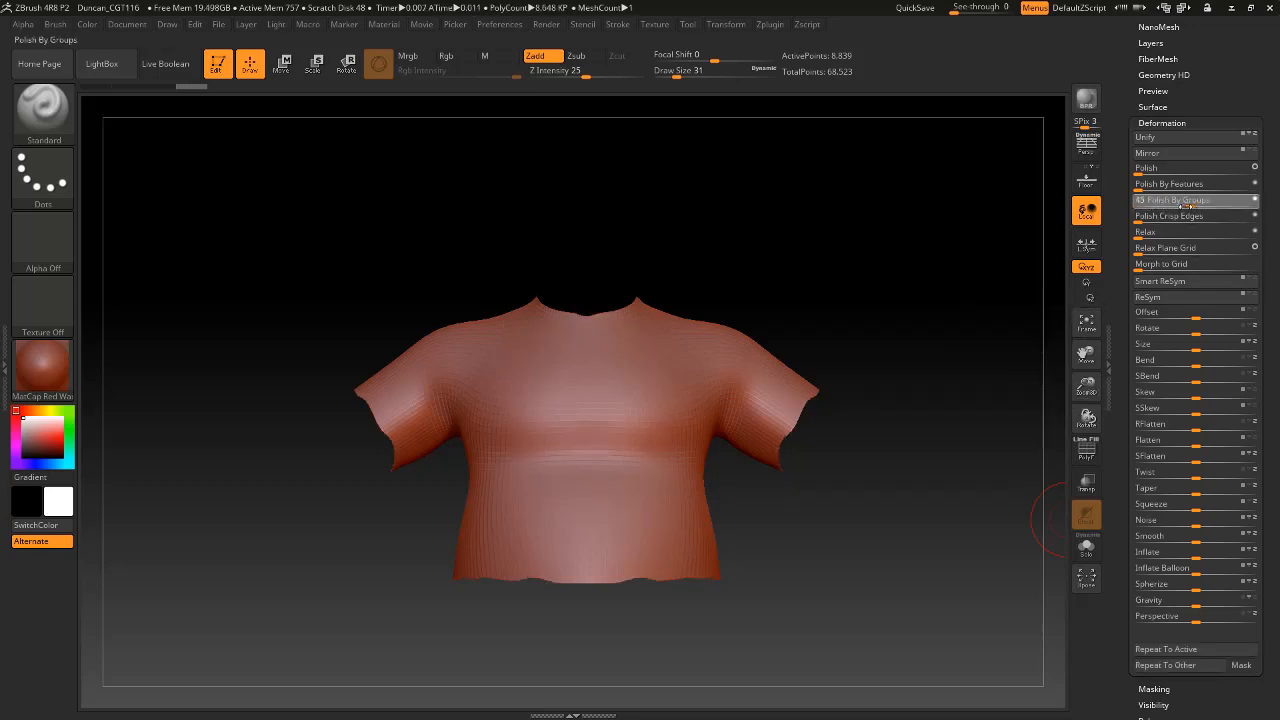
Display the polyframe on the shirt and examine its topology along the hem and collar.
left_click_drag(850, 442, 920, 223)
left_click_drag(977, 571, 986, 540, "alt")
left_click(1087, 455)
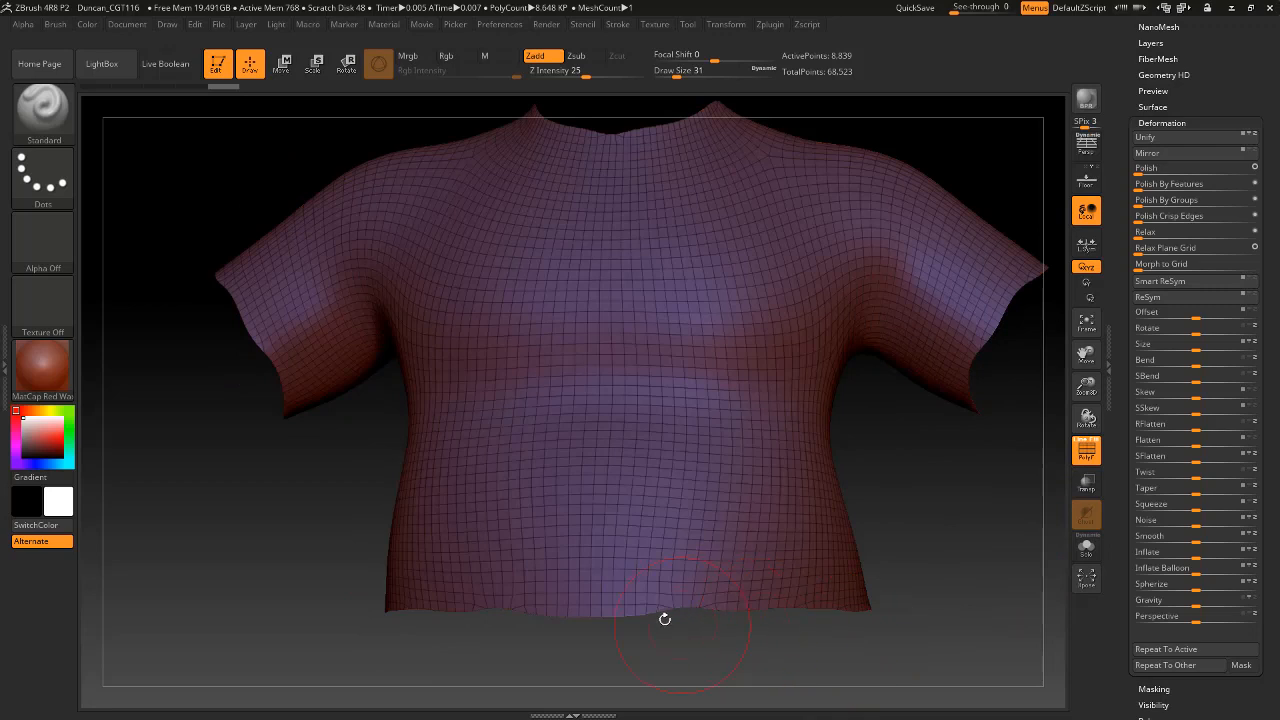
left_click_drag(960, 517, 949, 594, "alt")
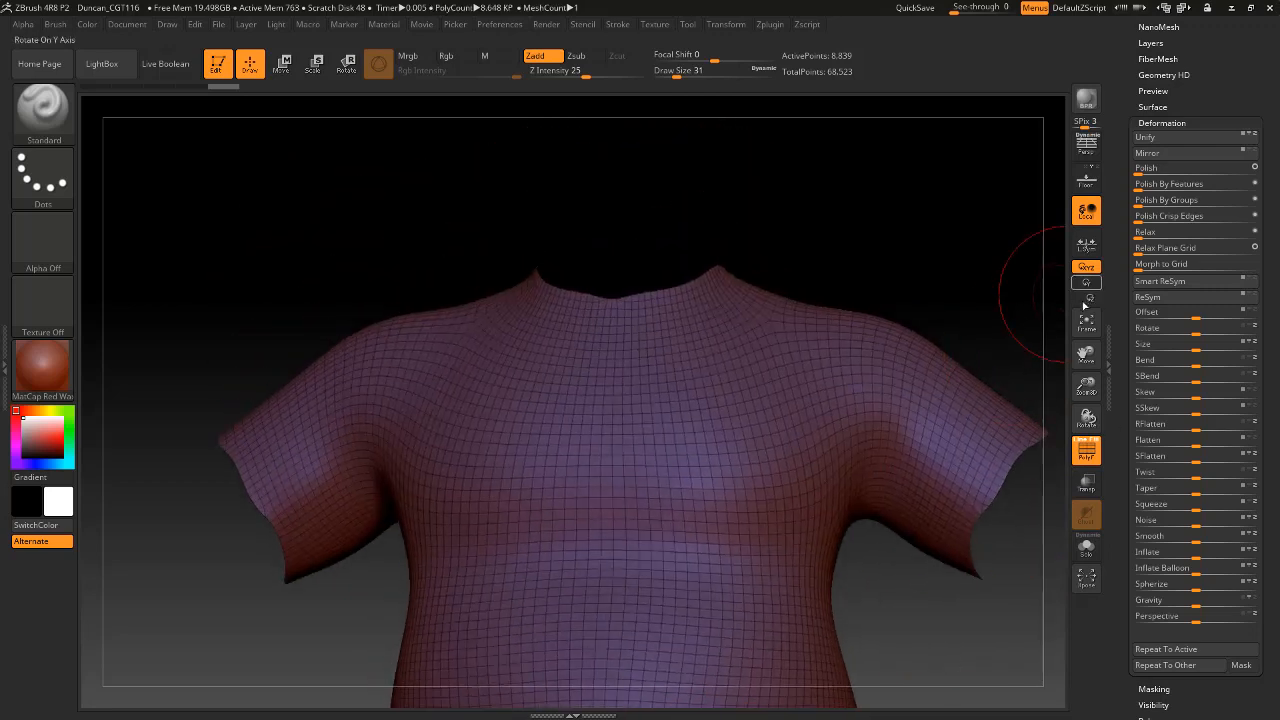
ZRemesh the shirt with a Target Polygons Count of 5.11875 and inspect the new mesh.
left_click(1160, 122)
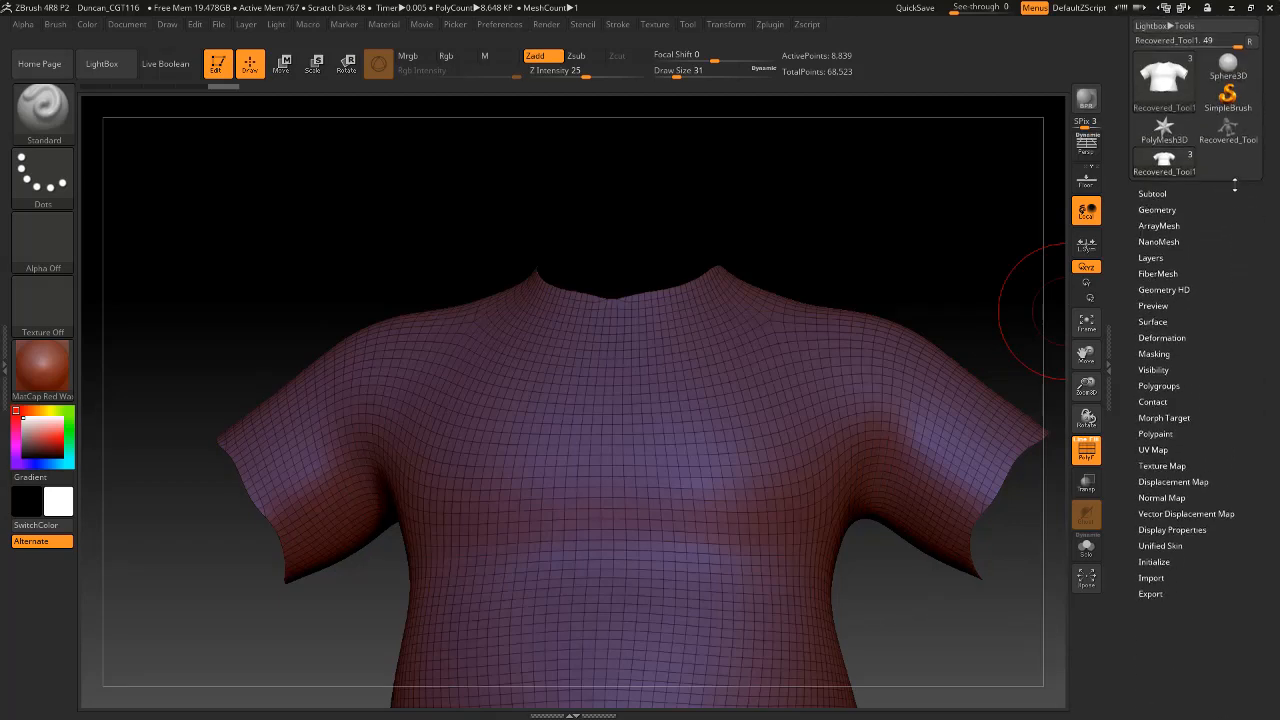
left_click(1157, 212)
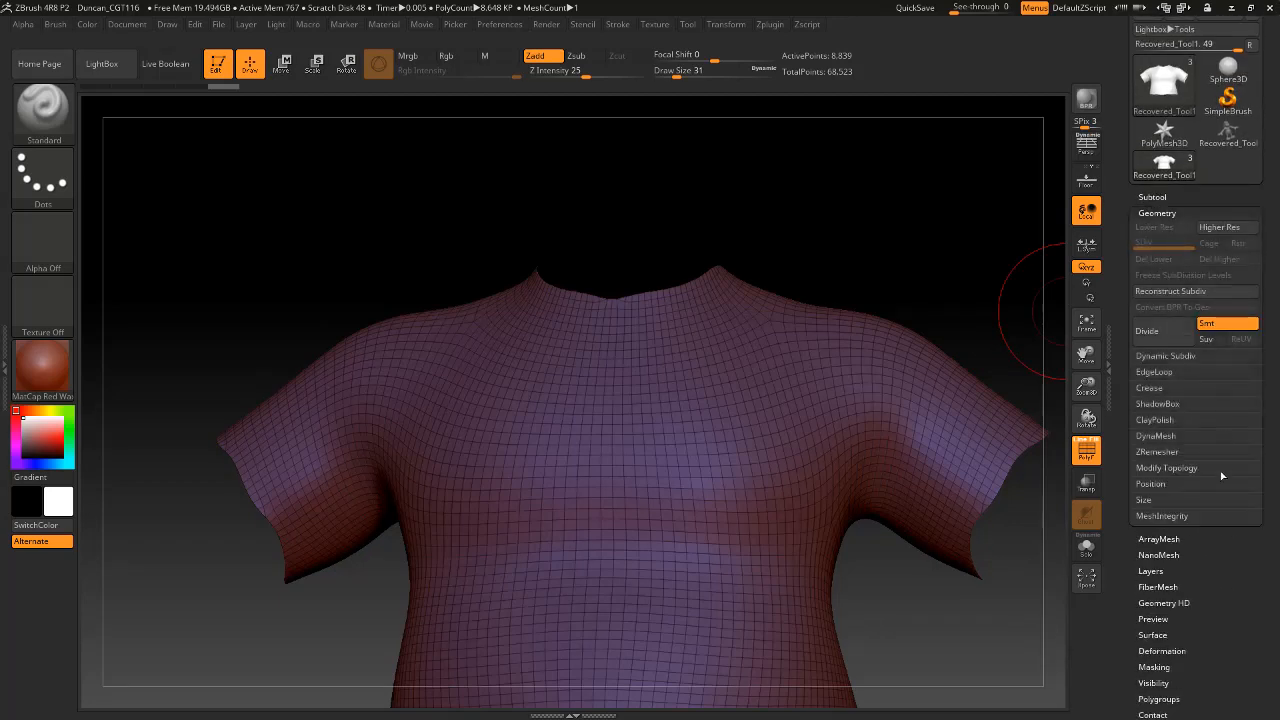
left_click(1156, 452)
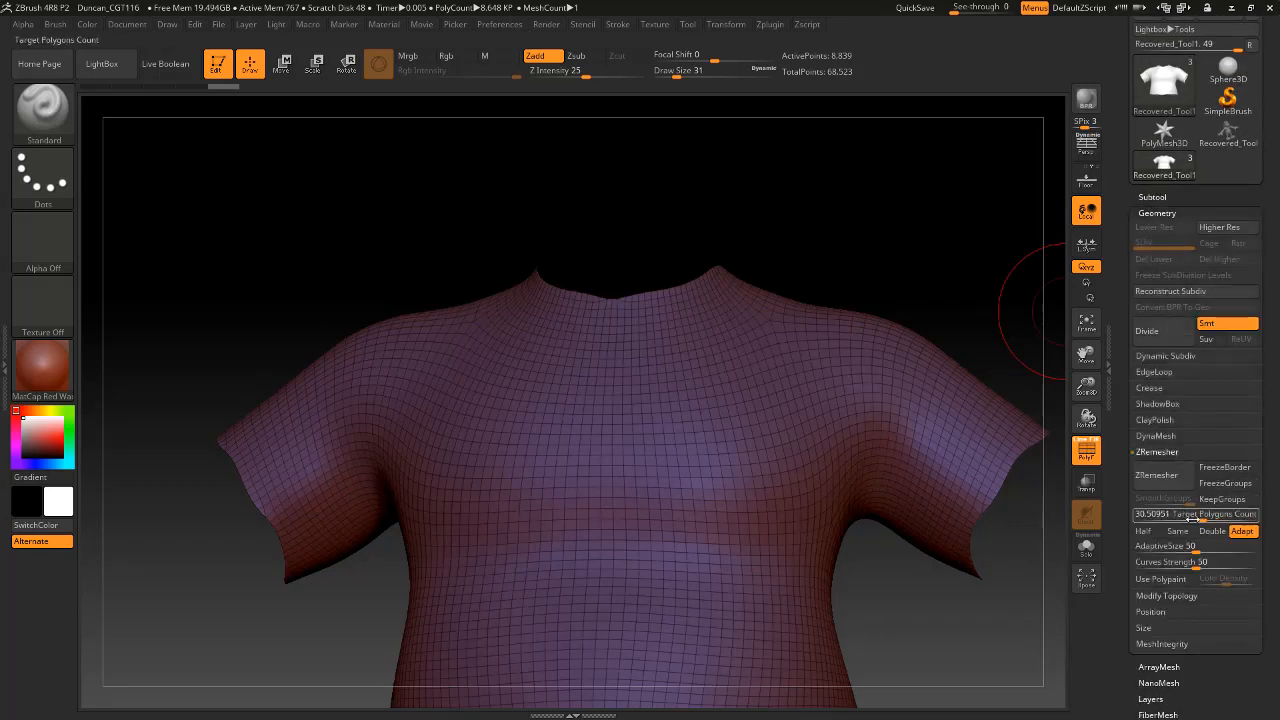
left_click_drag(1193, 519, 1162, 522)
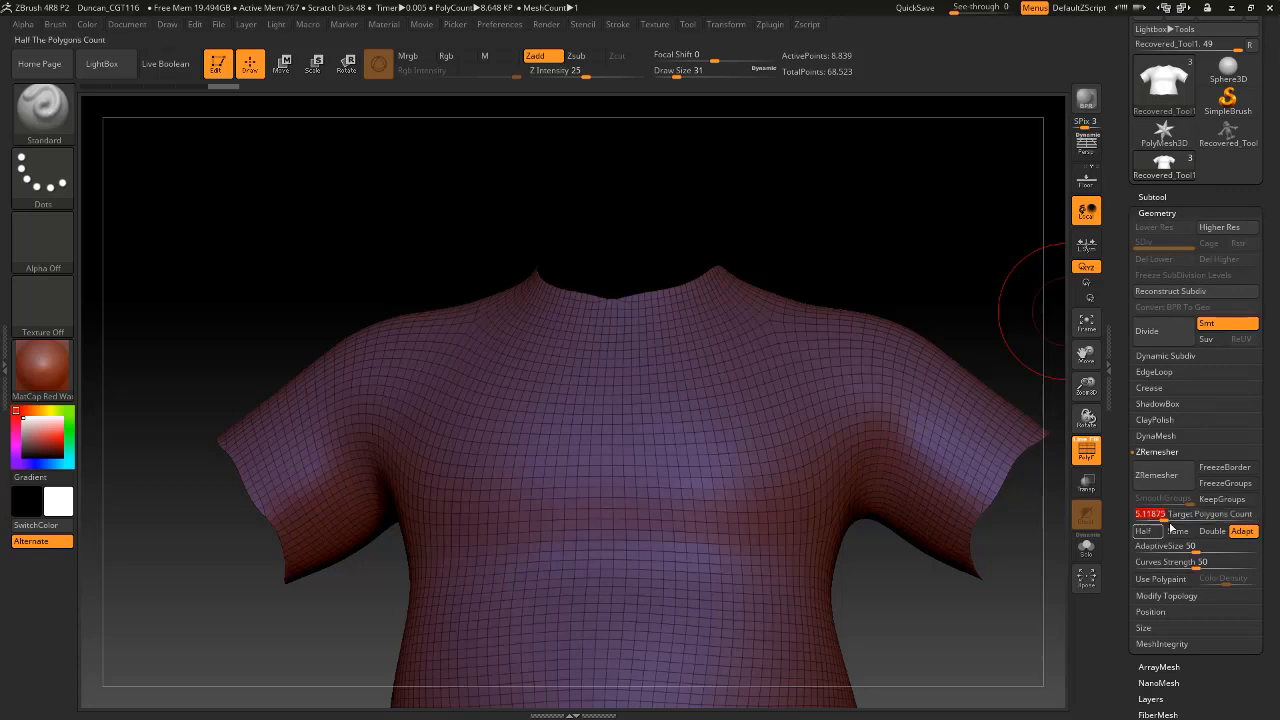
left_click(1157, 475)
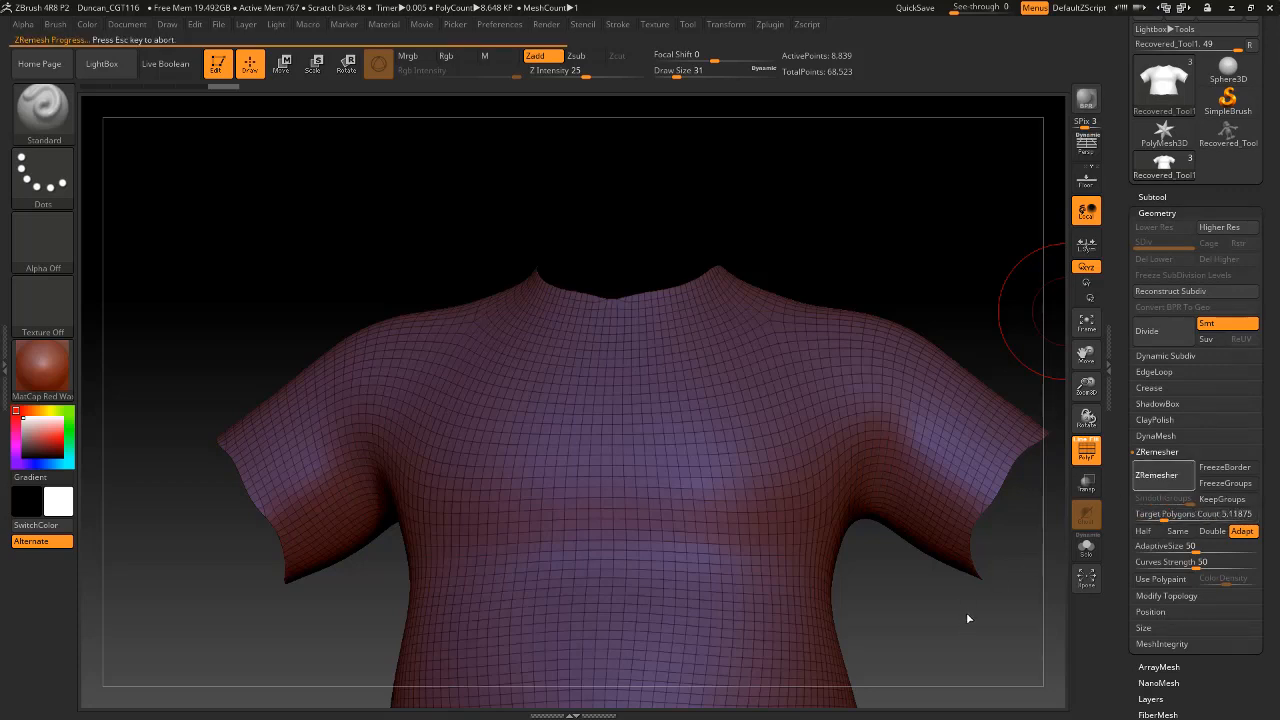
mouse_move(988, 633)
left_mouse_down()
mouse_move(955, 470)
mouse_move(951, 543)
mouse_move(963, 557)
mouse_move(960, 520)
mouse_move(889, 390)
left_mouse_up()
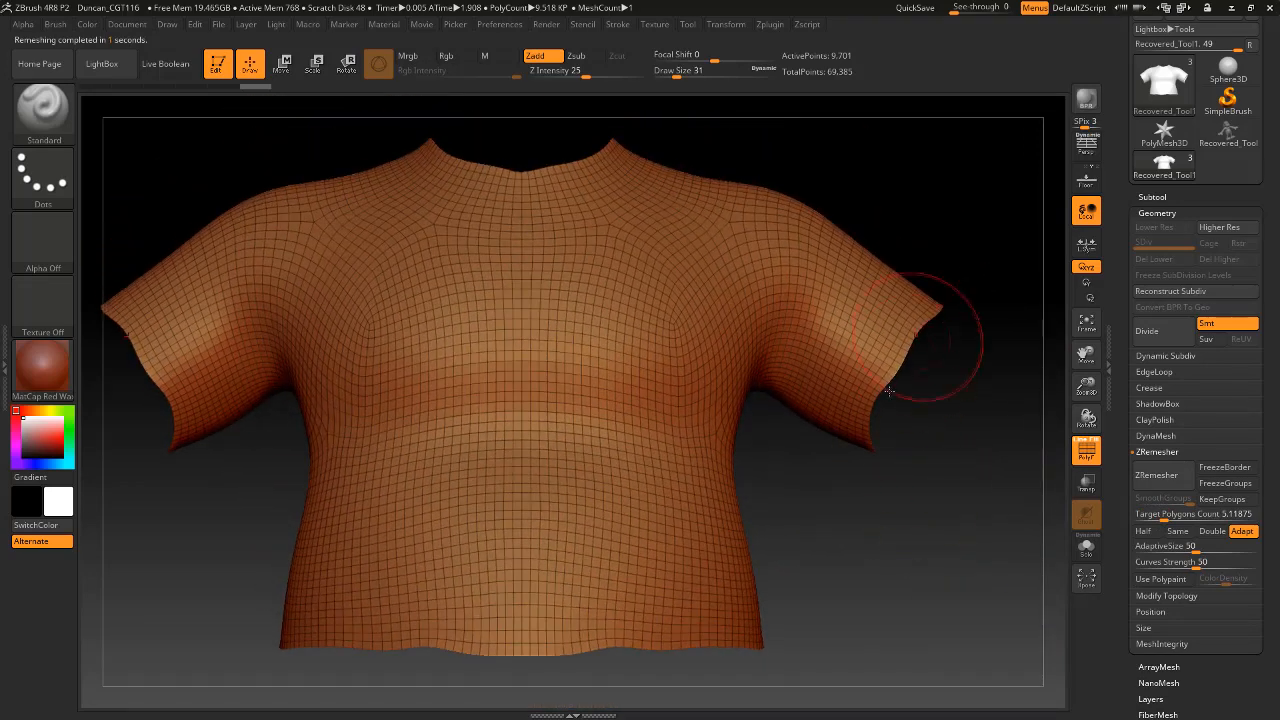
left_click_drag(951, 495, 1000, 363)
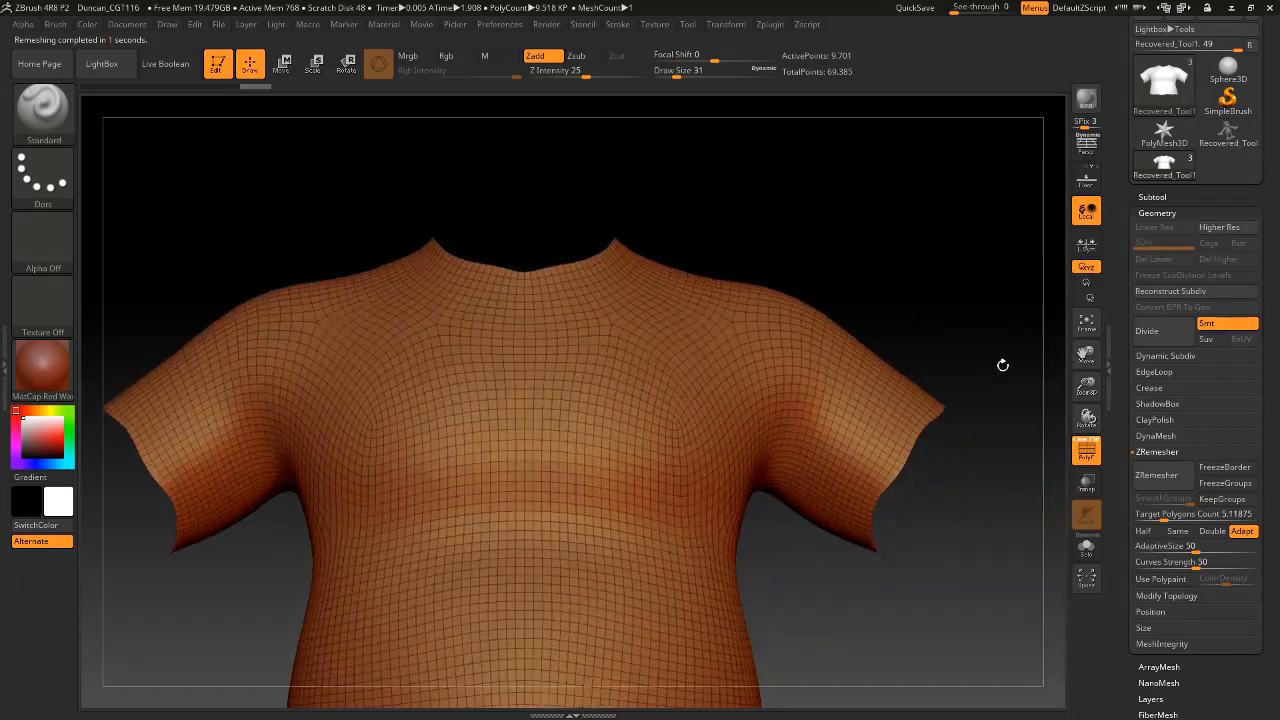
left_click_drag(983, 551, 852, 458)
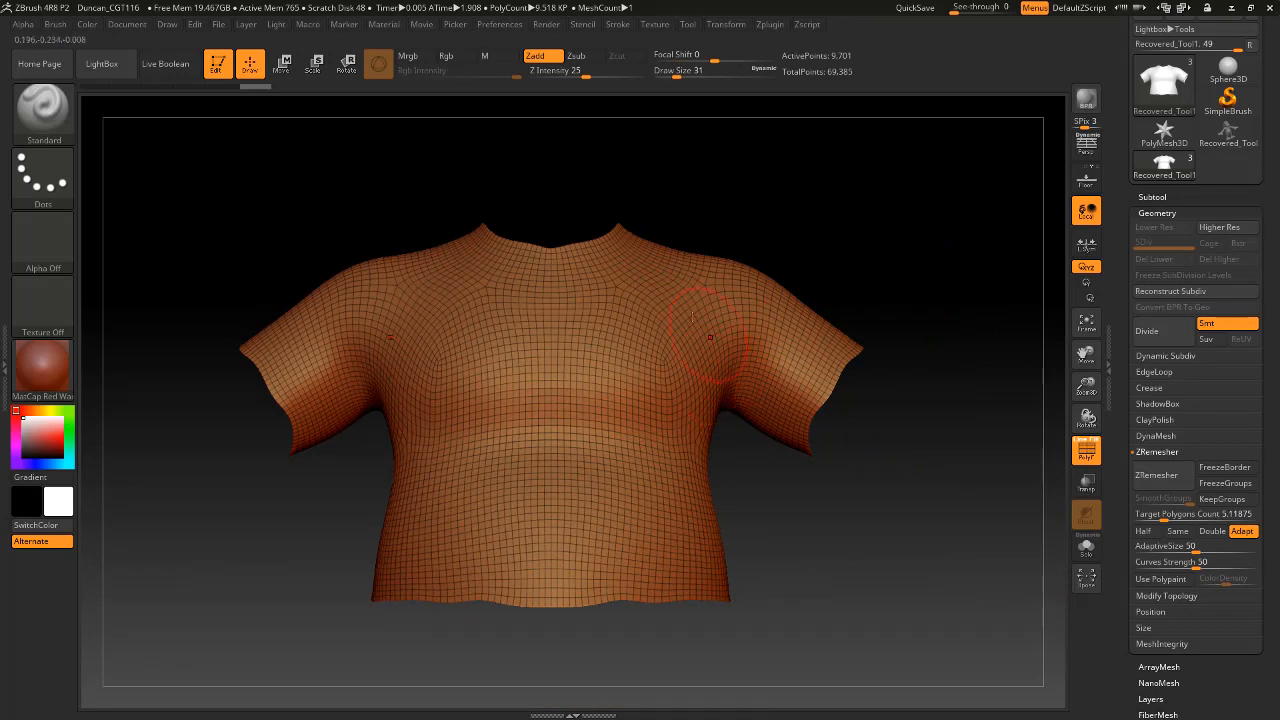
Make the body visible again and build up the shirt's chest and belly with Standard brush strokes.
left_click(1152, 196)
left_click(1251, 209)
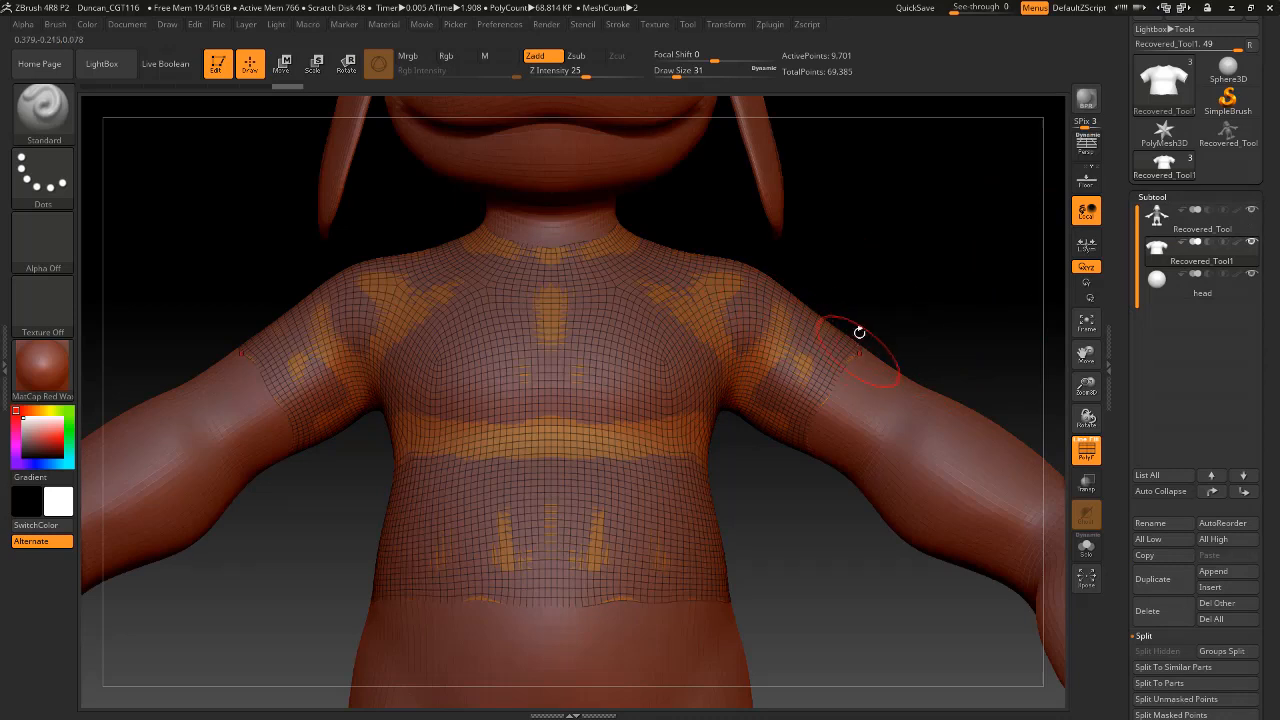
scroll(1268, 633, "down", 10)
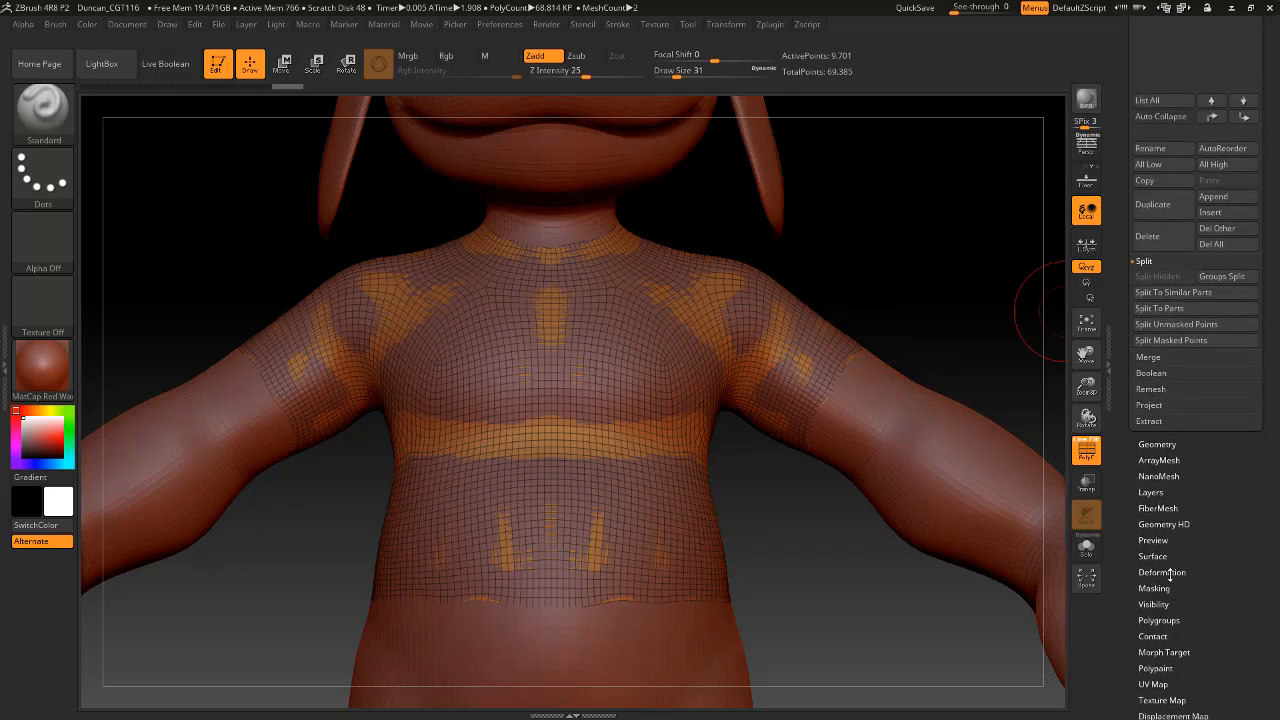
mouse_move(619, 395)
left_mouse_down()
mouse_move(646, 330)
mouse_move(684, 382)
mouse_move(672, 472)
mouse_move(606, 520)
mouse_move(586, 451)
mouse_move(606, 425)
left_mouse_up()
mouse_move(428, 492)
left_mouse_down("shift")
mouse_move(490, 427)
mouse_move(440, 368)
mouse_move(498, 385)
mouse_move(528, 545)
mouse_move(508, 492)
left_mouse_up("shift")
mouse_move(545, 388)
left_mouse_down("shift")
mouse_move(527, 328)
mouse_move(500, 345)
left_mouse_up("shift")
left_click_drag(863, 543, 871, 563)
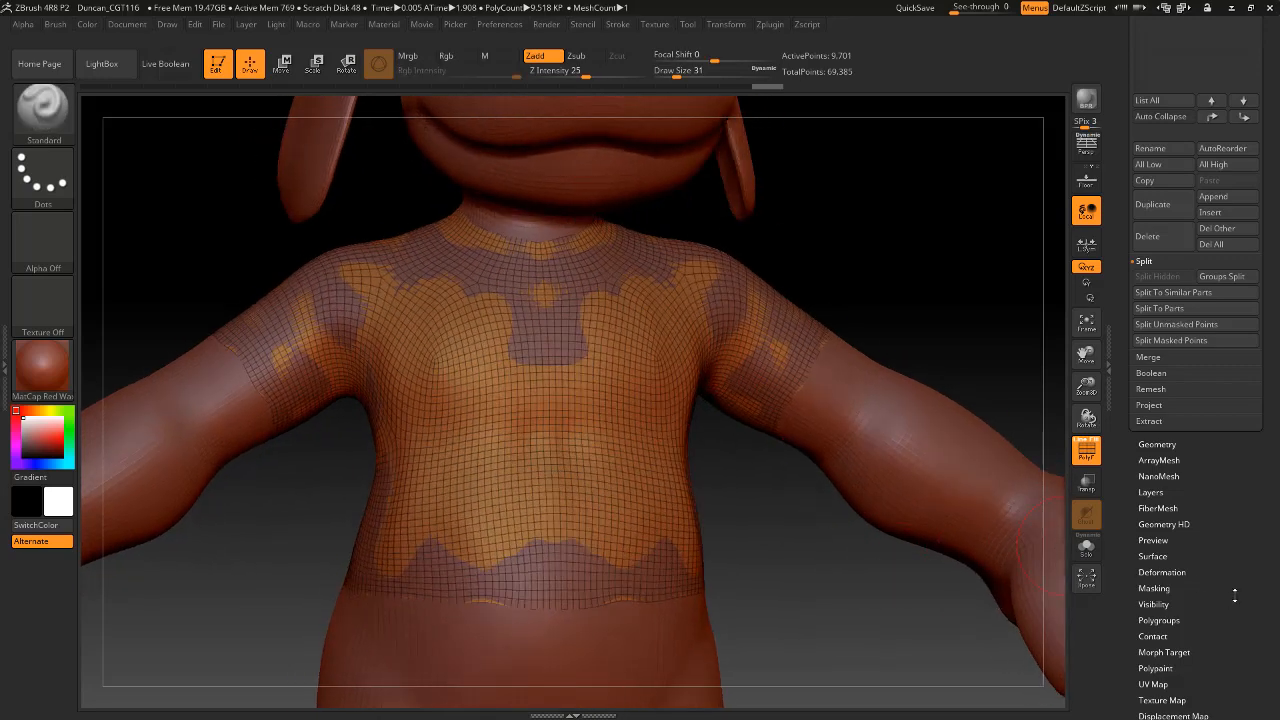
Inflate the whole shirt with the Inflate deformation so it sits outside the body.
left_click(1180, 572)
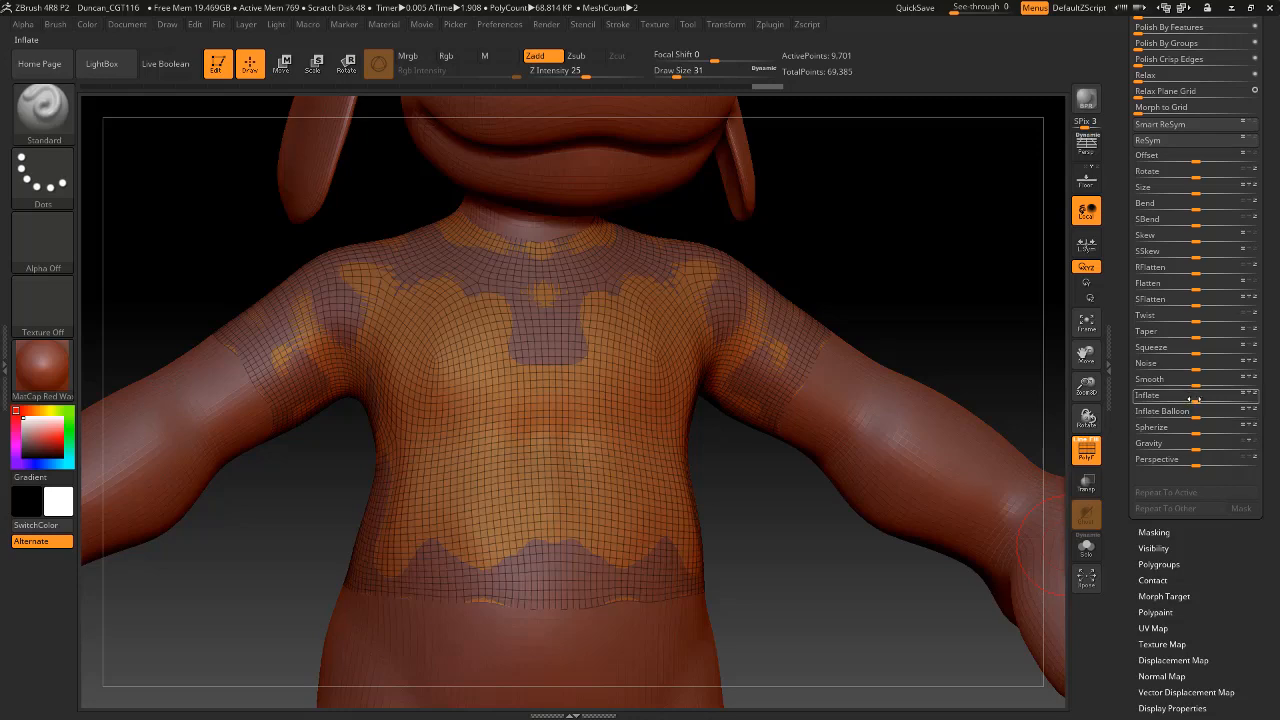
left_click_drag(1198, 400, 1230, 400)
mouse_move(917, 247)
left_mouse_down()
mouse_move(869, 263)
mouse_move(900, 270)
left_mouse_up()
Smooth the inflated shirt's chest and belly with the Smooth brush.
left_click_drag(714, 451, 703, 505, "shift")
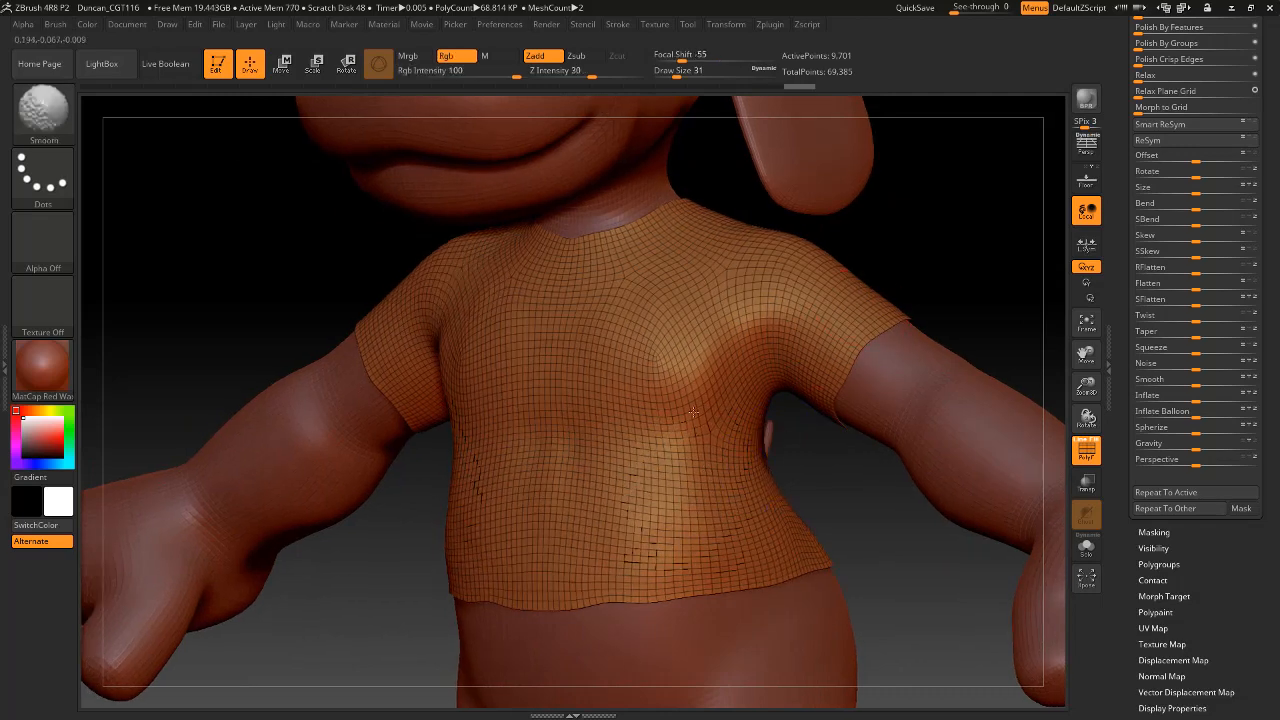
left_click_drag(693, 412, 634, 403, "shift")
left_click_drag(604, 323, 703, 388, "shift")
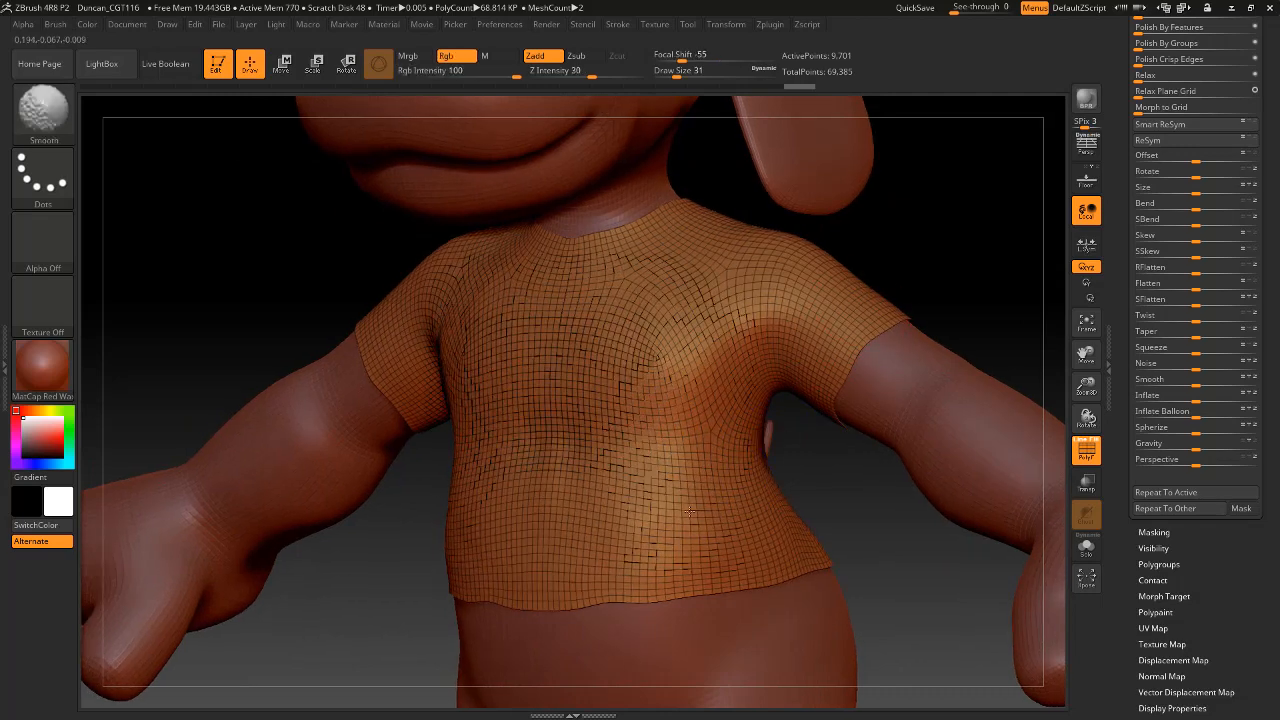
mouse_move(931, 240)
left_mouse_down()
mouse_move(969, 240)
mouse_move(940, 243)
mouse_move(971, 214)
mouse_move(949, 380)
mouse_move(908, 312)
mouse_move(1045, 293)
left_mouse_up()
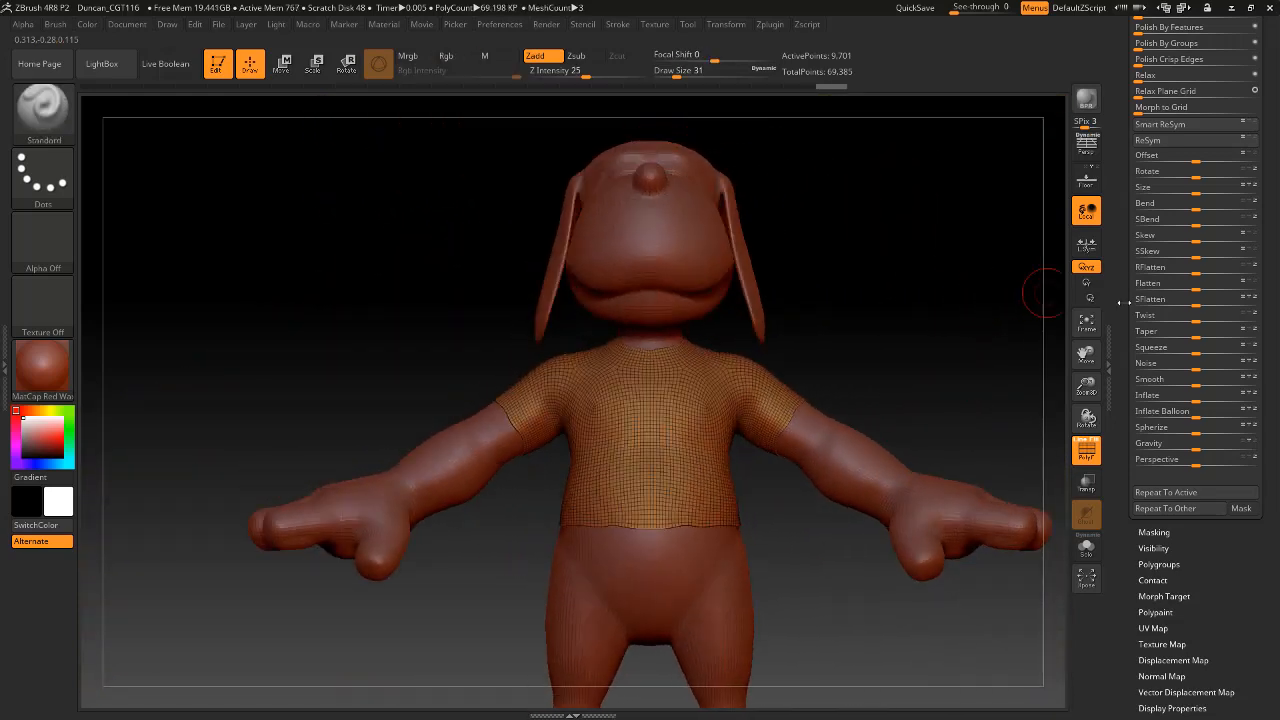
Export the shirt subtool as an OBJ file named shirt in the Week13 folder.
left_click_drag(1278, 336, 1275, 532)
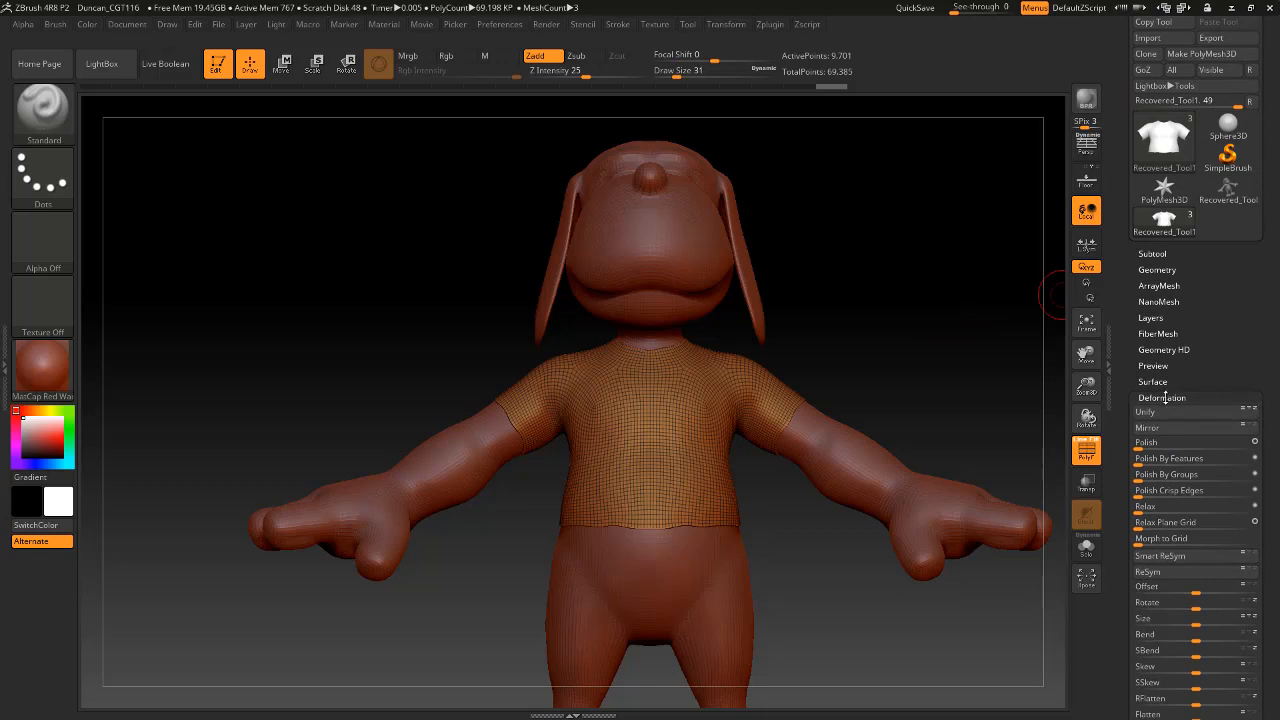
left_click(1164, 398)
scroll(1178, 286, "up", 2)
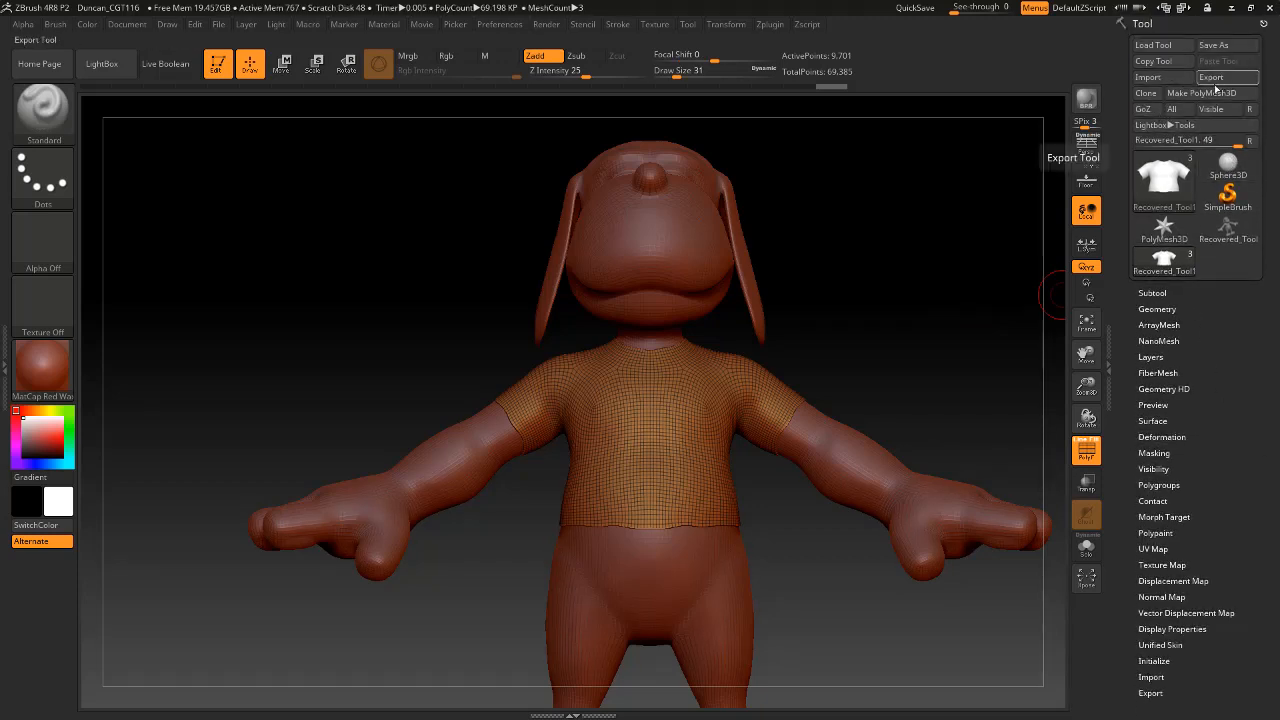
left_click(1158, 292)
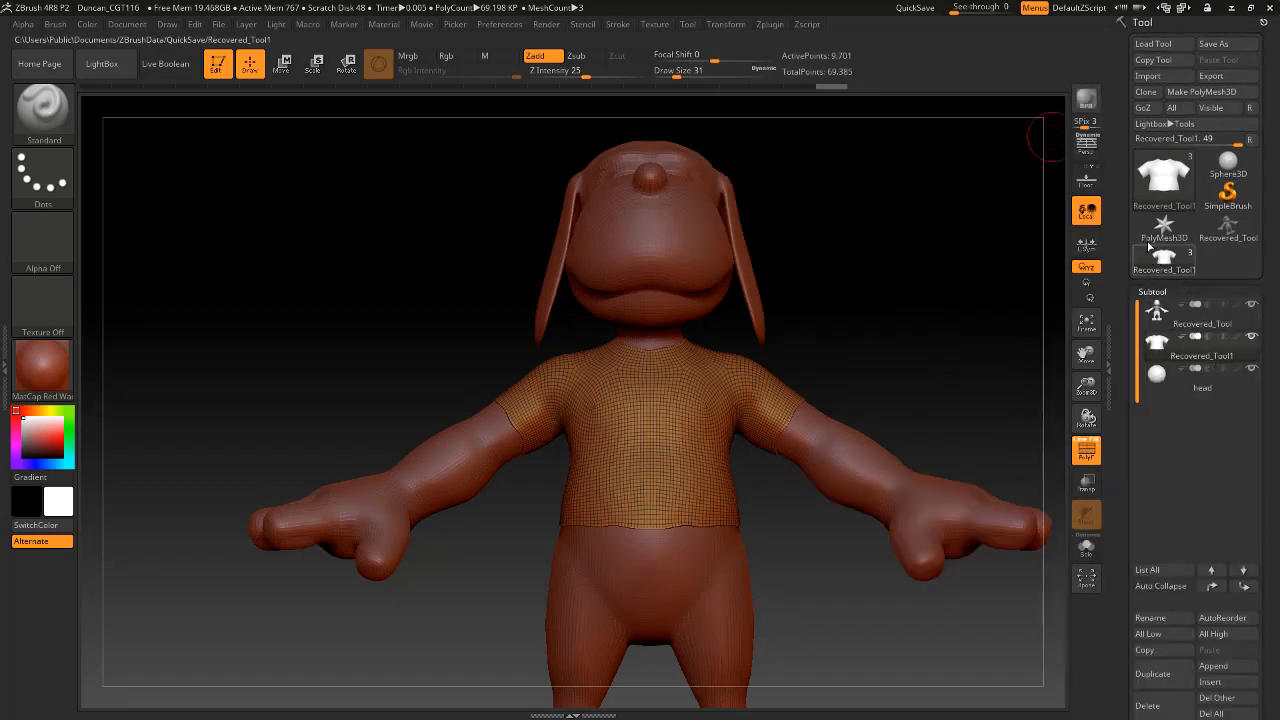
left_click(1154, 291)
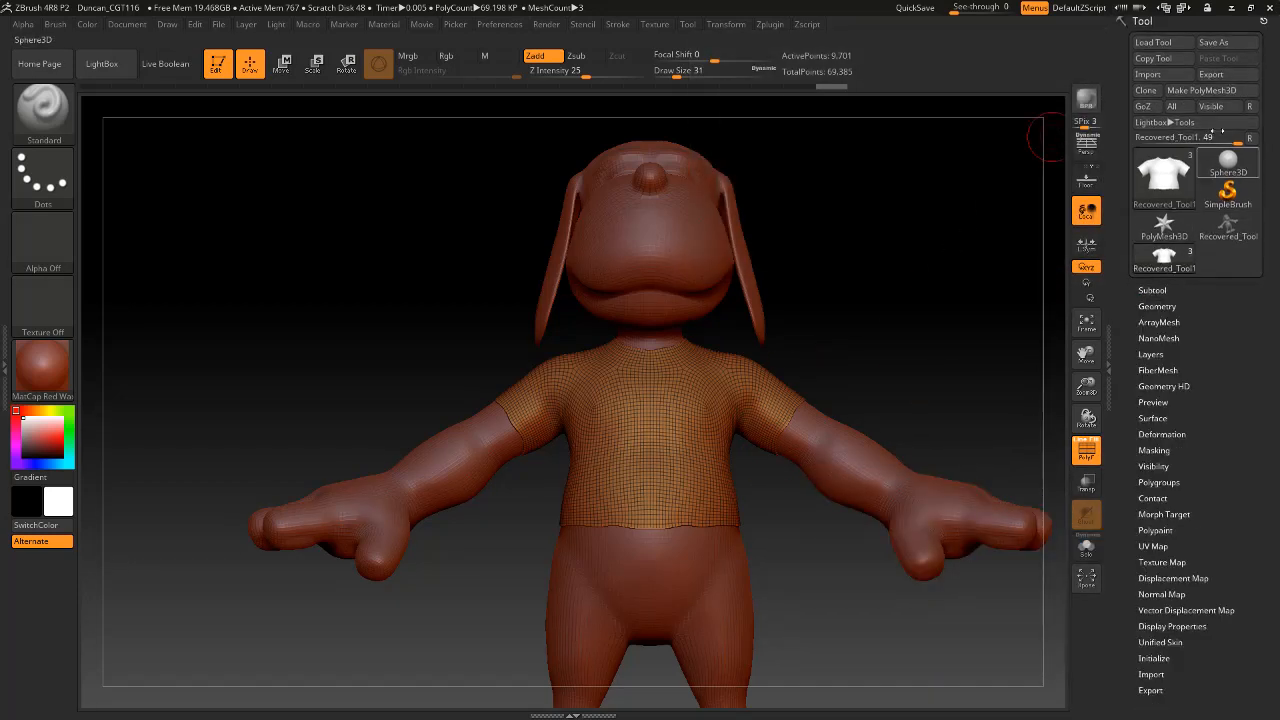
left_click(1222, 76)
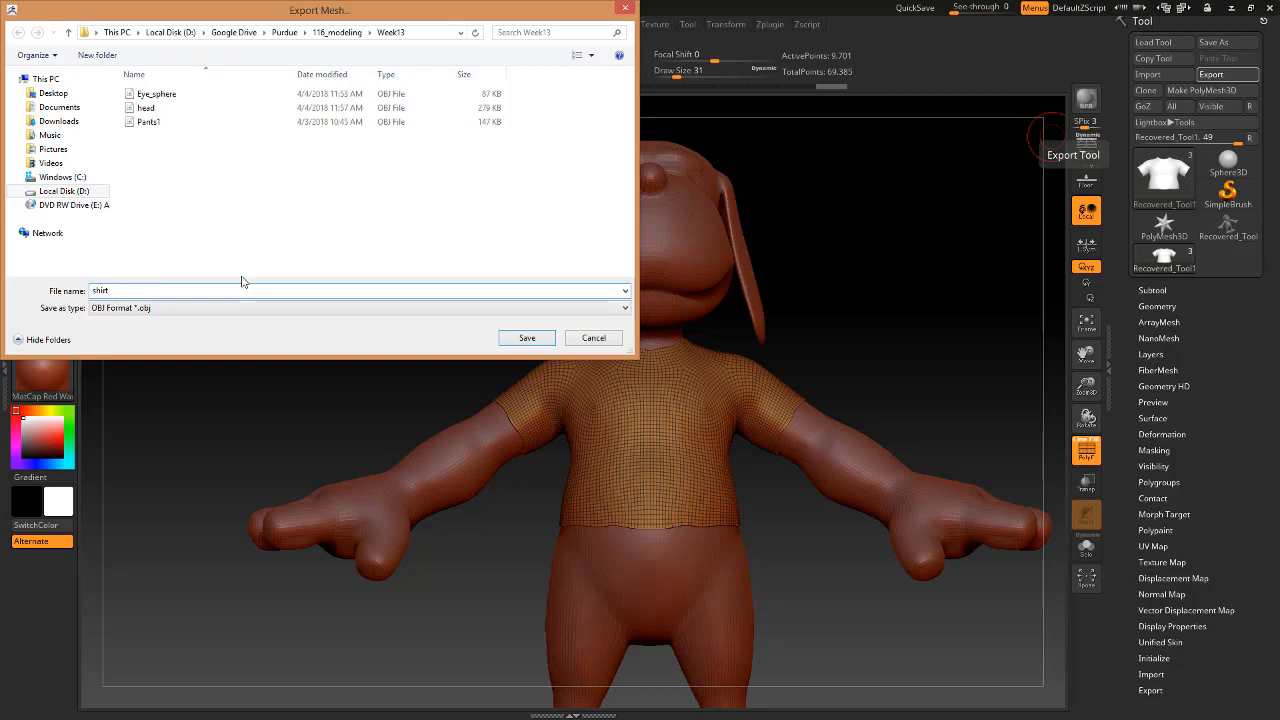
key("Return")
Switch to Maya and import shirt.OBJ from the Week13 folder into the Duncan scene.
key("alt+Tab")
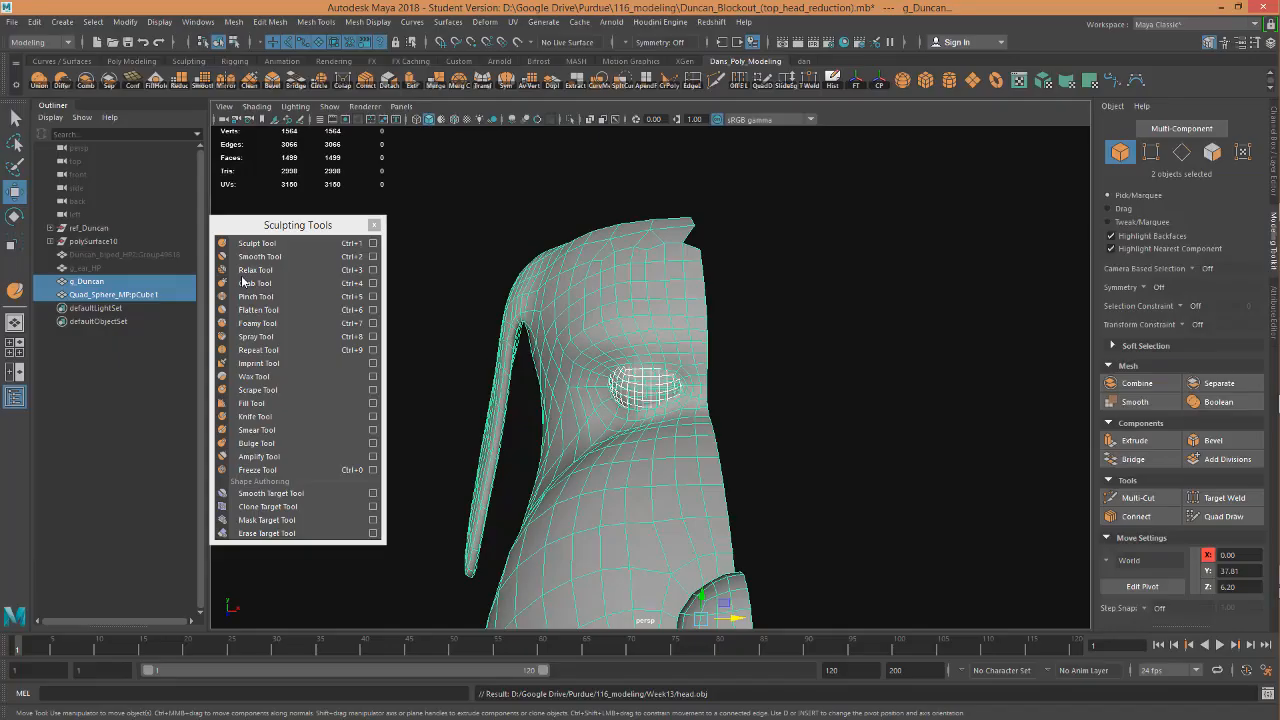
left_click(11, 21)
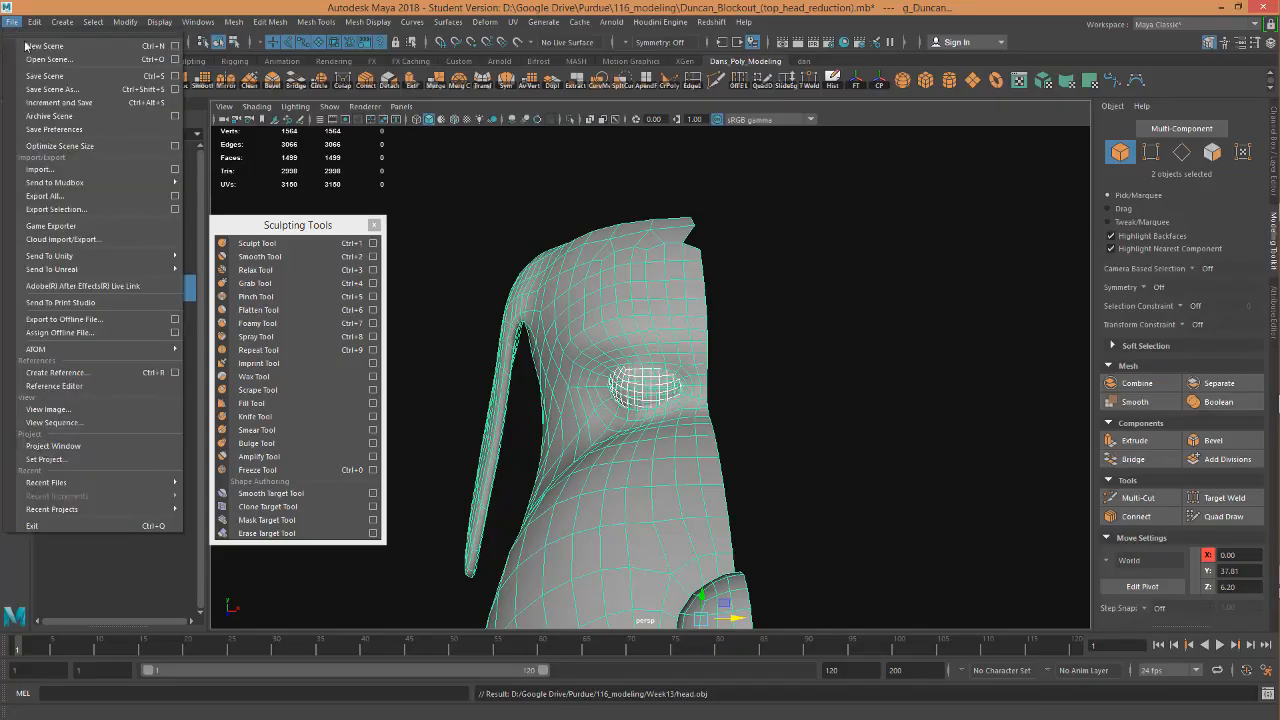
left_click(73, 171)
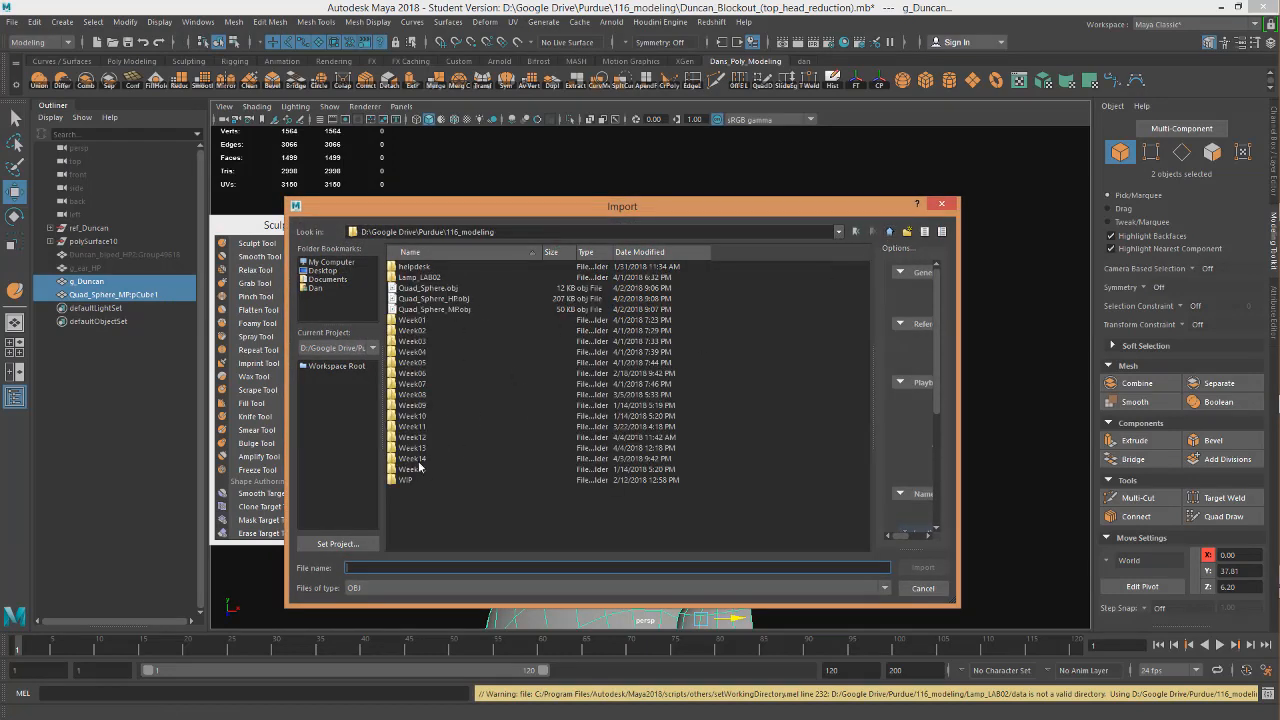
double_click(418, 448)
left_click(414, 298)
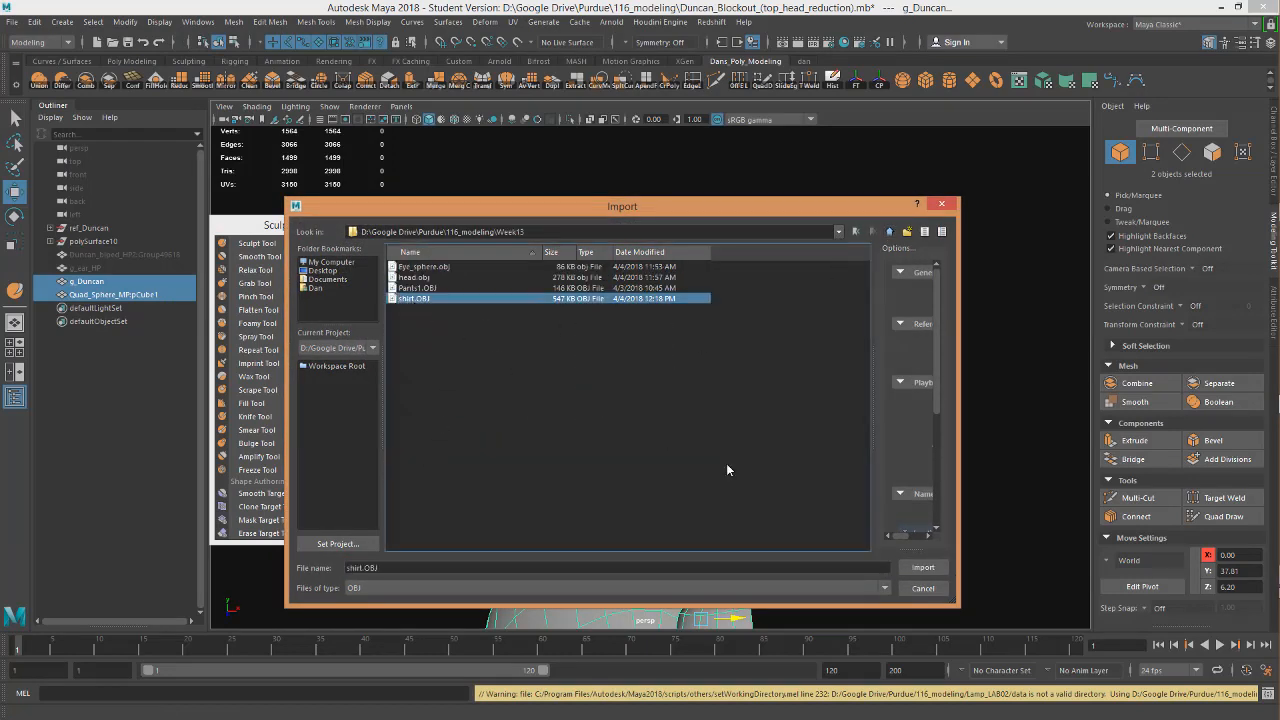
left_click(923, 567)
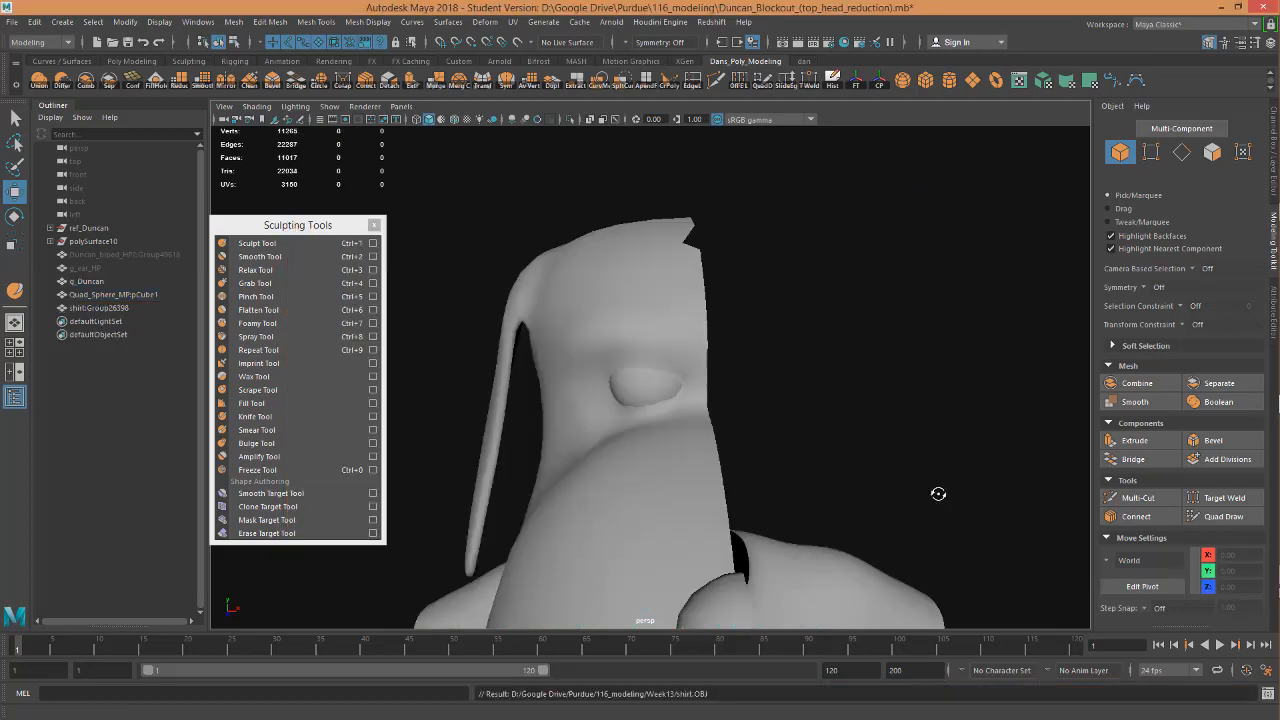
Select the imported shirt and examine its mesh and fit below the head from the front, back and side.
left_click_drag(940, 491, 948, 523, "alt")
right_click_drag(948, 523, 814, 271, "alt")
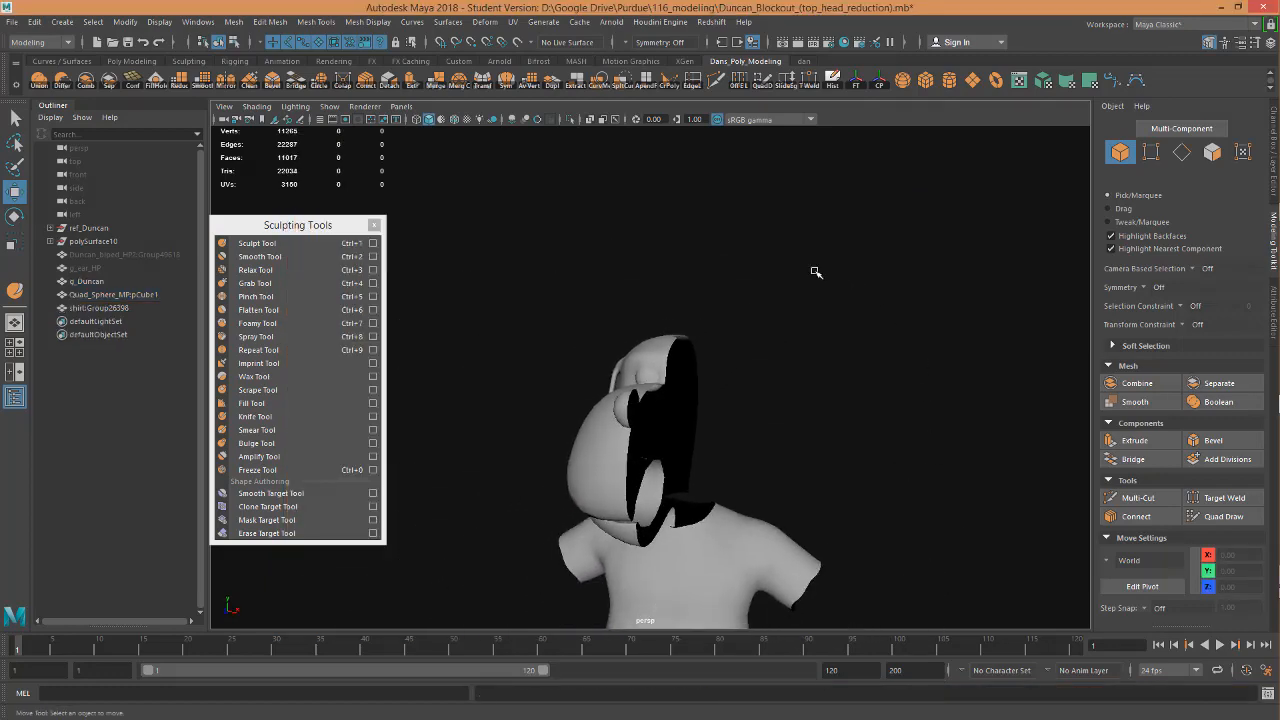
middle_click_drag(793, 534, 780, 332, "alt")
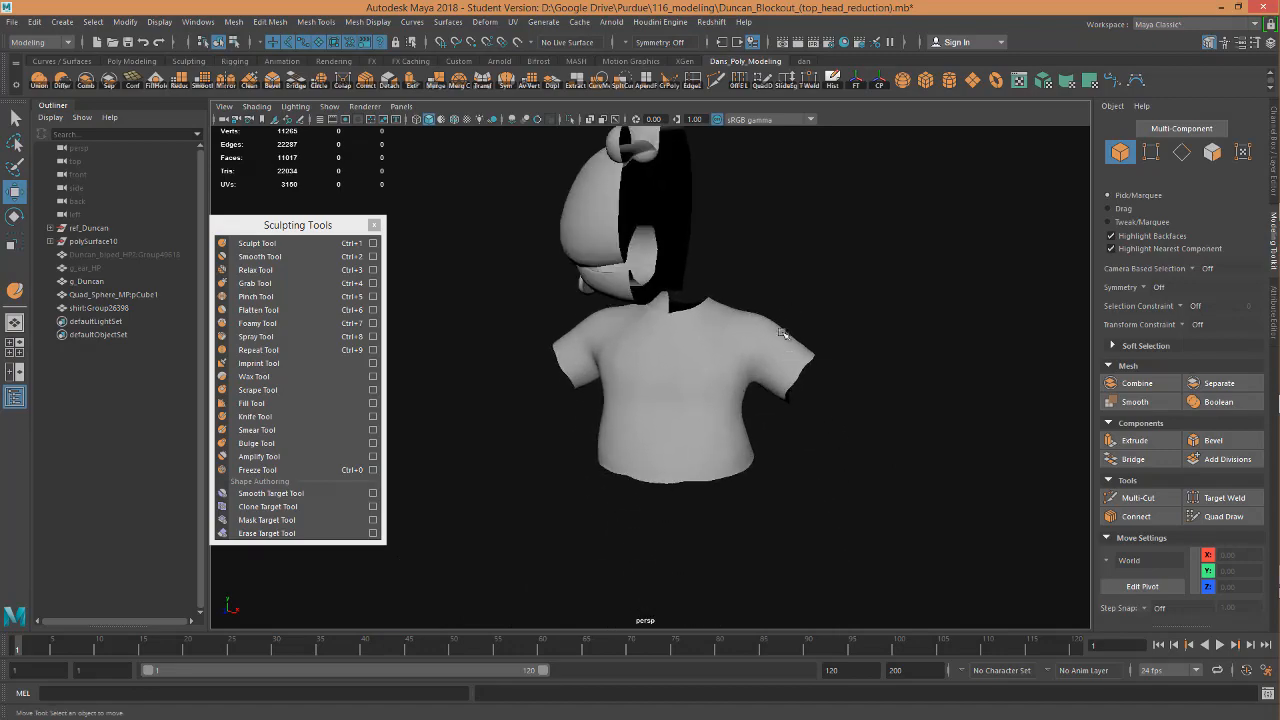
left_click_drag(762, 464, 826, 445, "alt")
left_click(630, 380)
left_click_drag(639, 393, 916, 424, "alt")
scroll(666, 400, "up", 3)
scroll(670, 396, "down", 3)
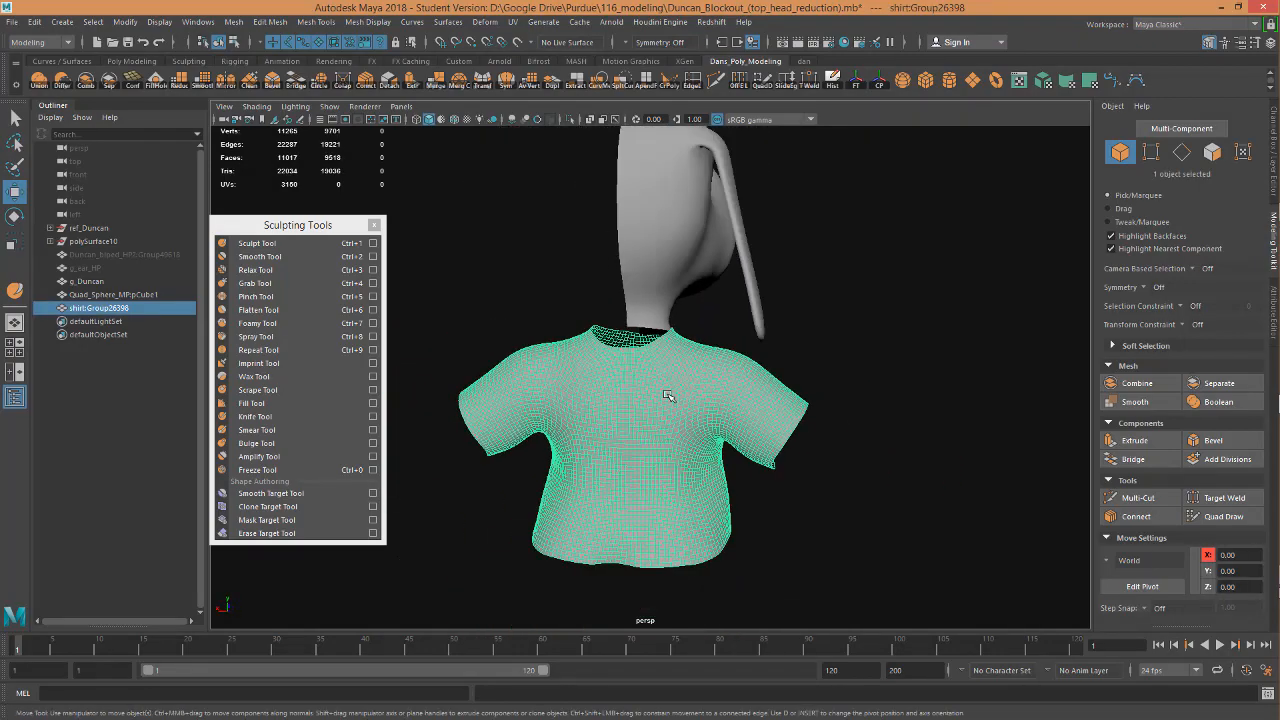
left_click_drag(671, 397, 571, 377, "alt")
left_click_drag(710, 390, 779, 351, "alt")
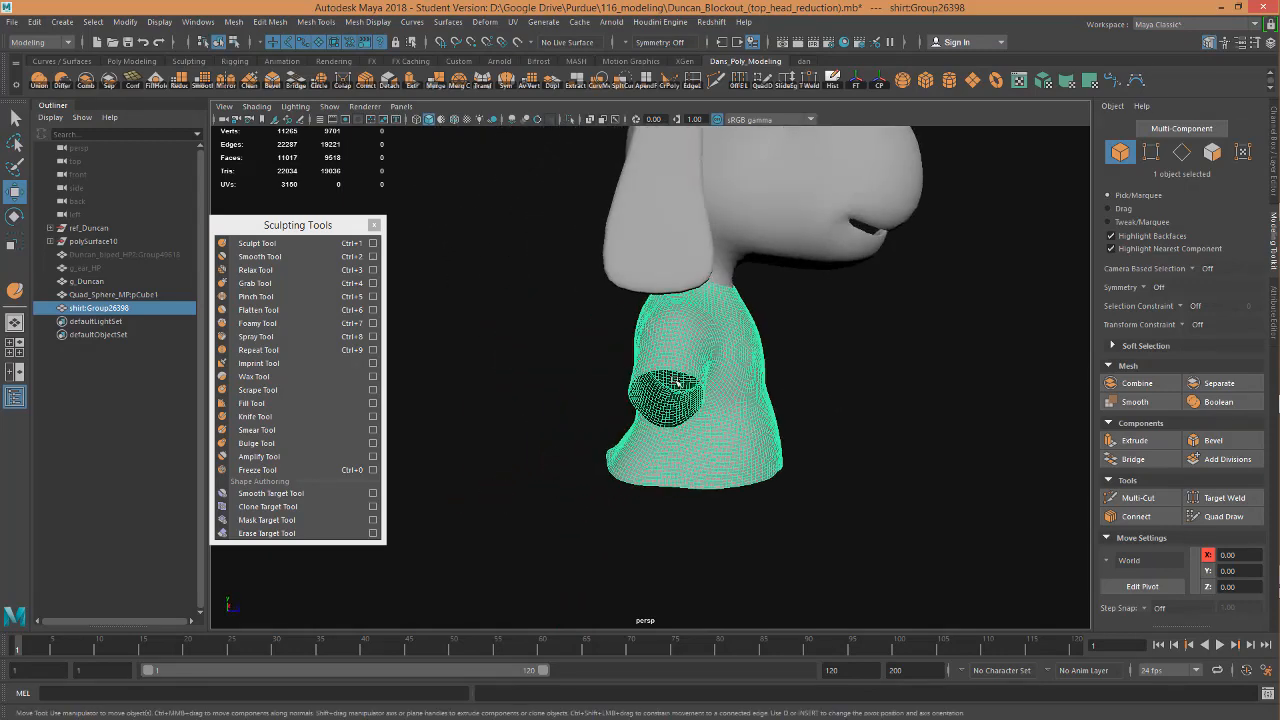
Close the Sculpting Tools window and examine Duncan's head and the selected shirt from the side.
left_click(374, 224)
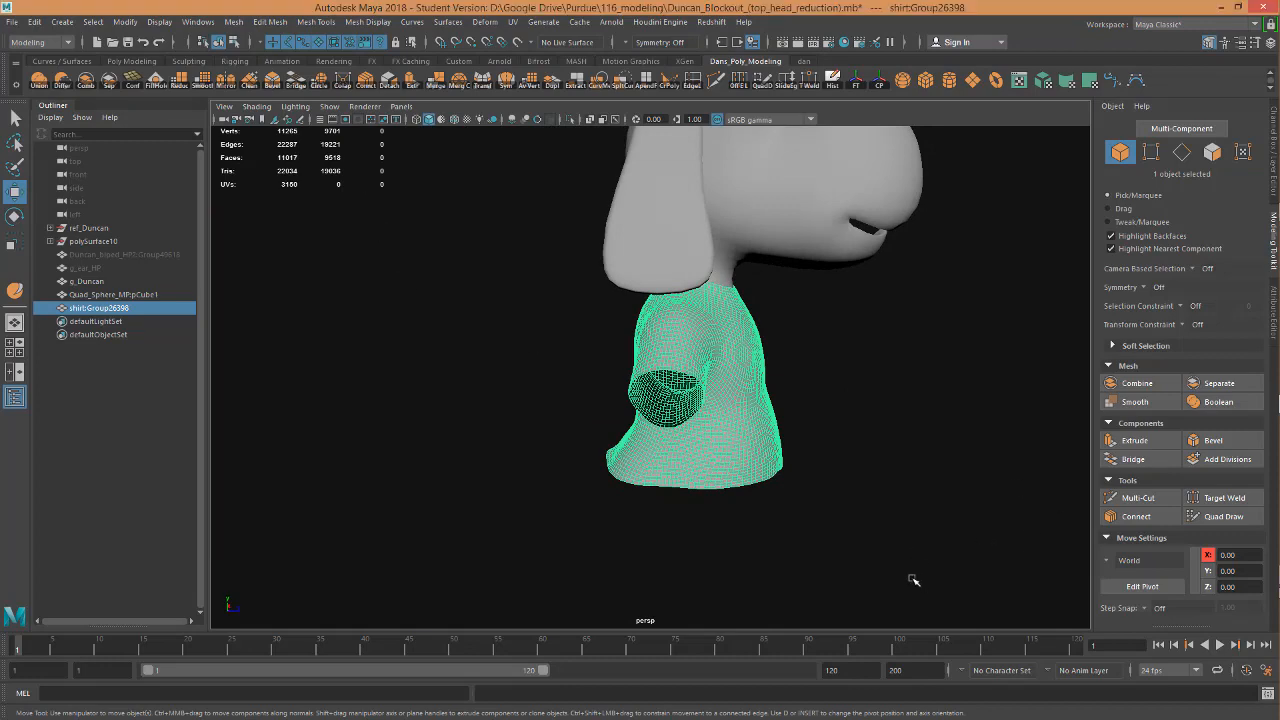
left_click_drag(913, 580, 415, 247)
middle_click_drag(888, 157, 860, 405, "alt")
left_click(858, 404, "ctrl")
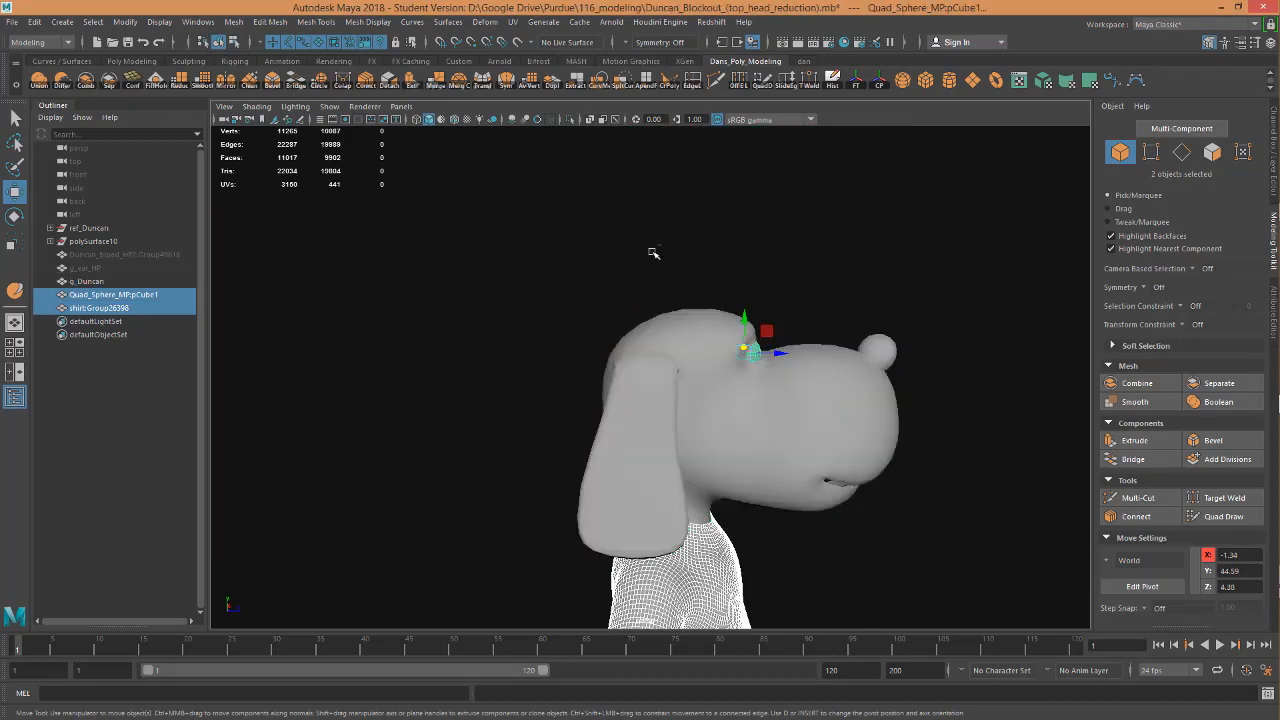
left_click_drag(601, 267, 811, 383, "ctrl")
middle_click_drag(888, 491, 897, 241, "alt")
left_click_drag(897, 241, 750, 358, "alt")
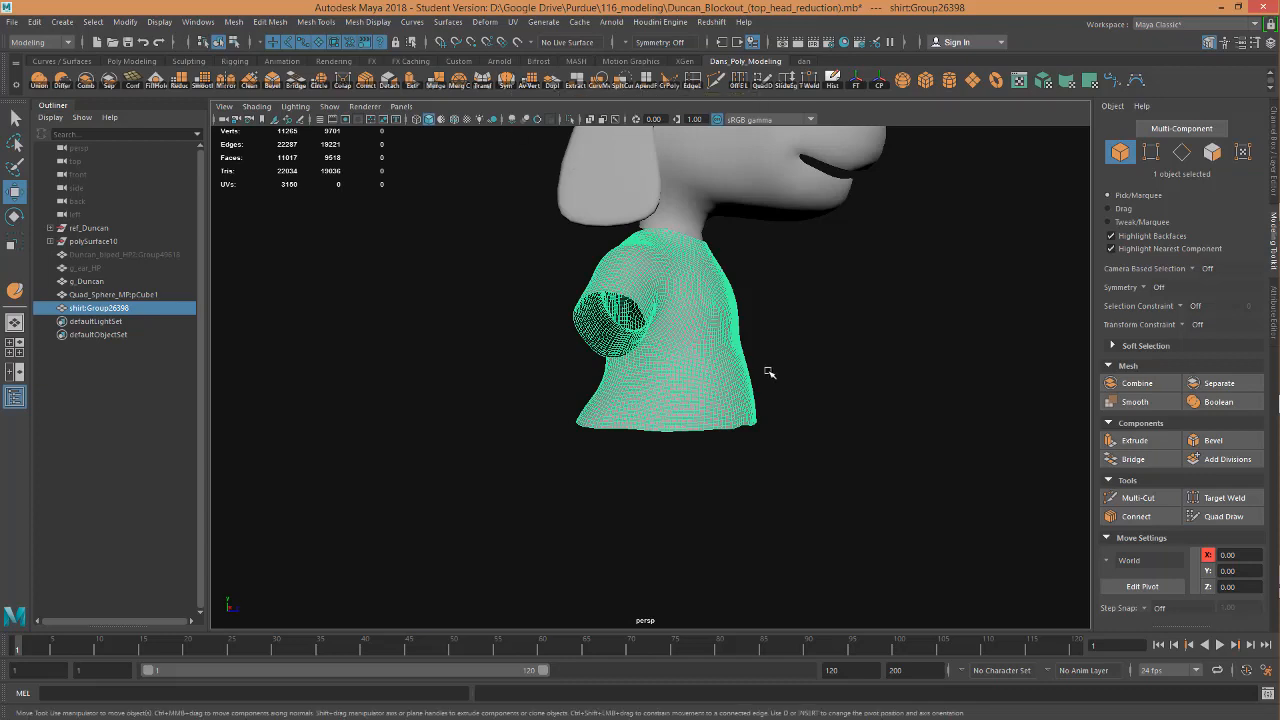
Examine the shirt's quad mesh up close around the belly and sleeves, and its overall shape under the head.
left_click_drag(899, 448, 964, 420, "alt")
right_click_drag(964, 420, 1095, 436, "alt")
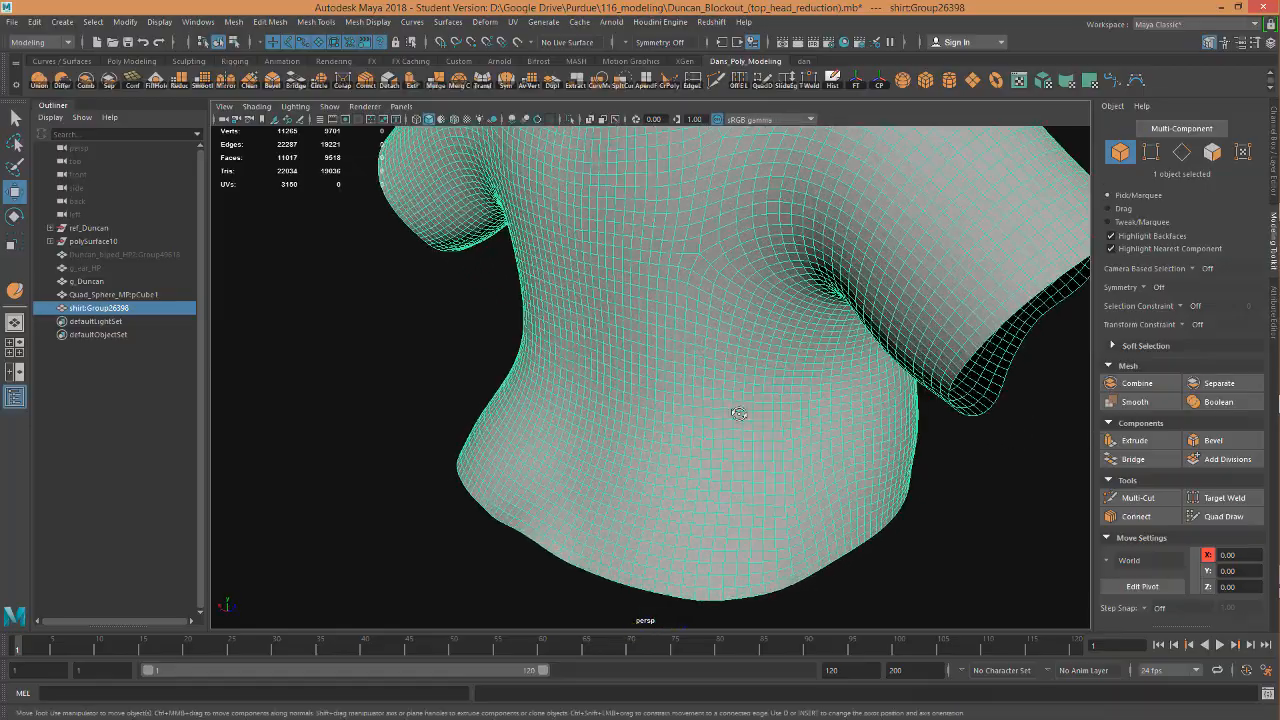
left_click_drag(734, 414, 708, 311, "alt")
middle_click_drag(708, 311, 748, 426, "alt")
left_click_drag(748, 426, 738, 339, "alt")
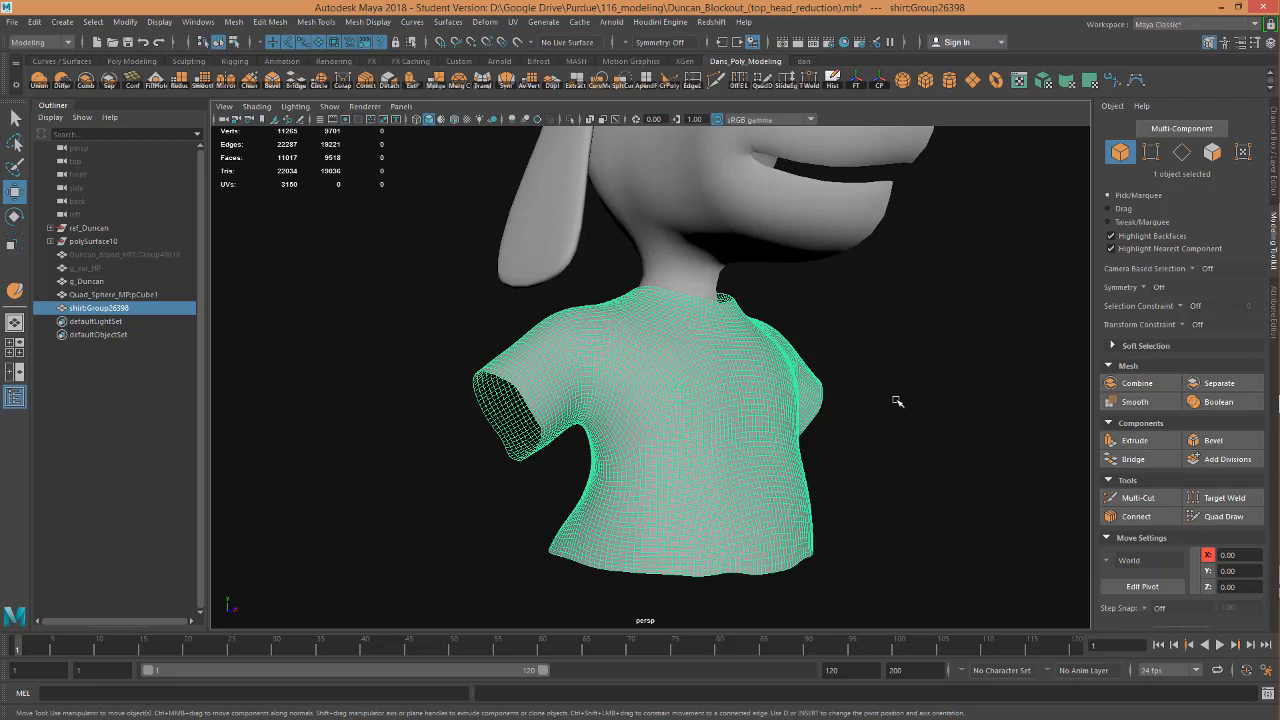
Switch to ZBrush to view the shirt on the full Duncan model.
mouse_move(1277, 509)
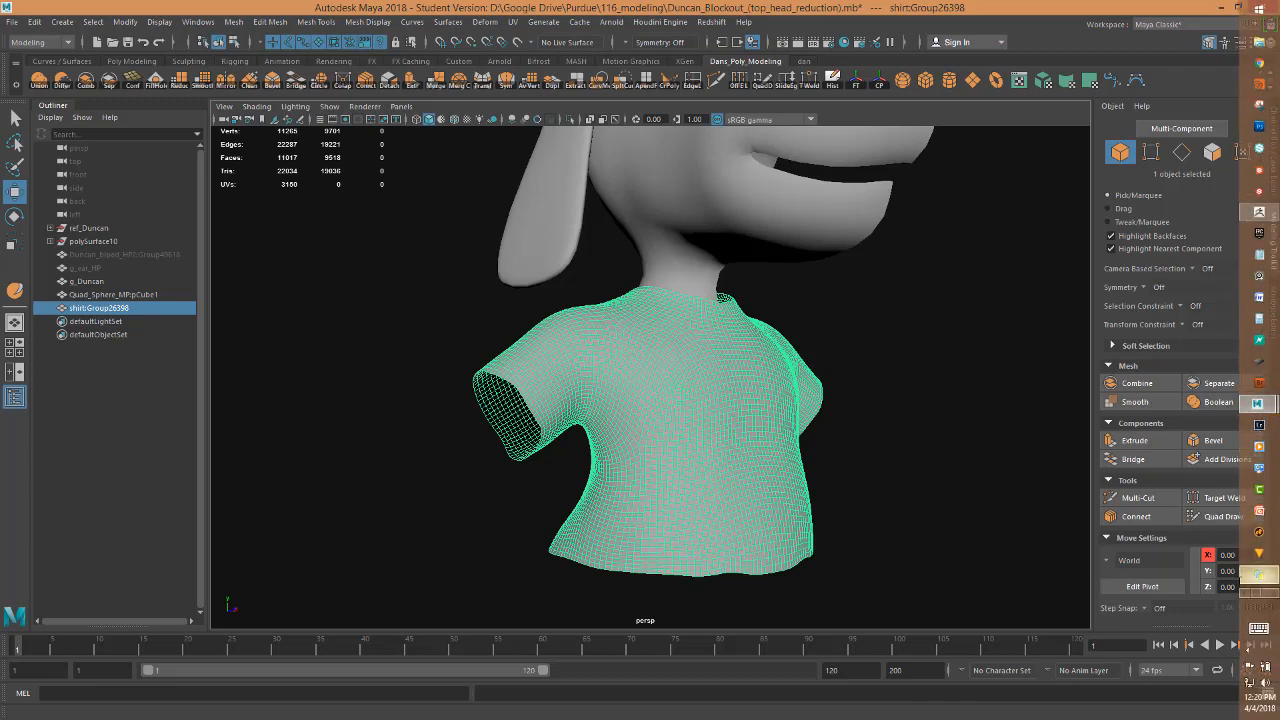
left_click(1258, 213)
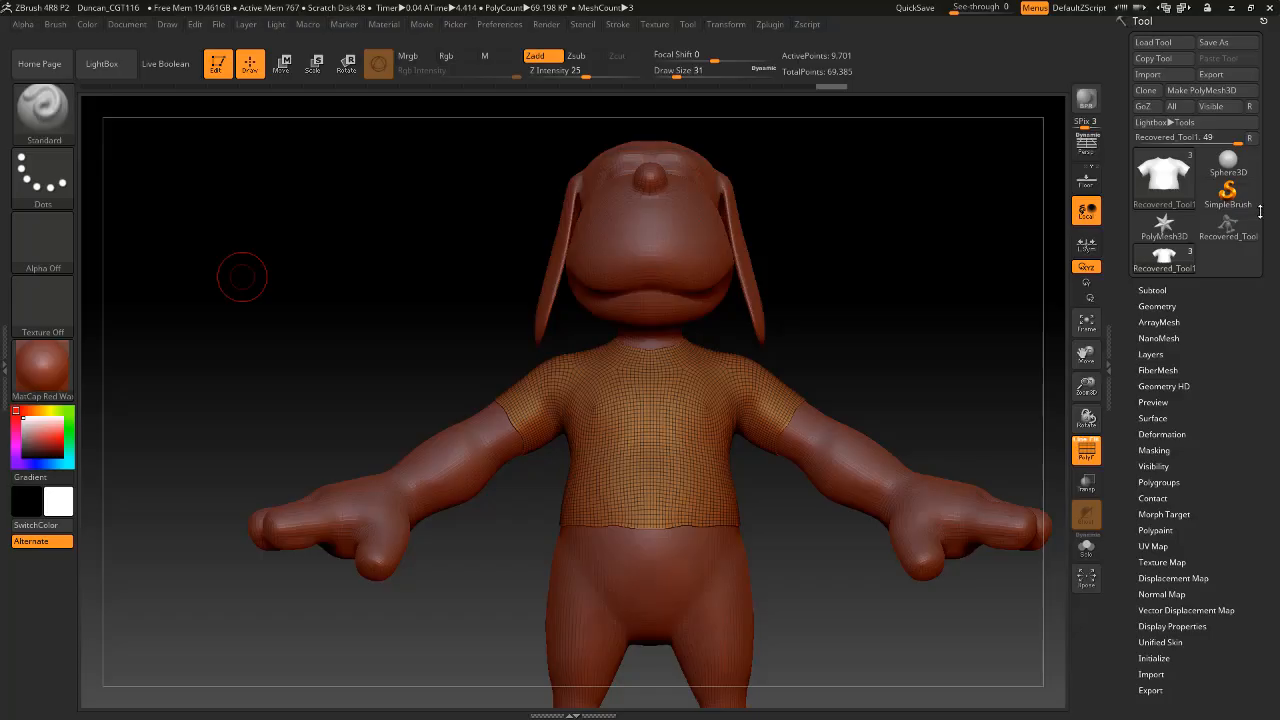
key("alt+Tab")
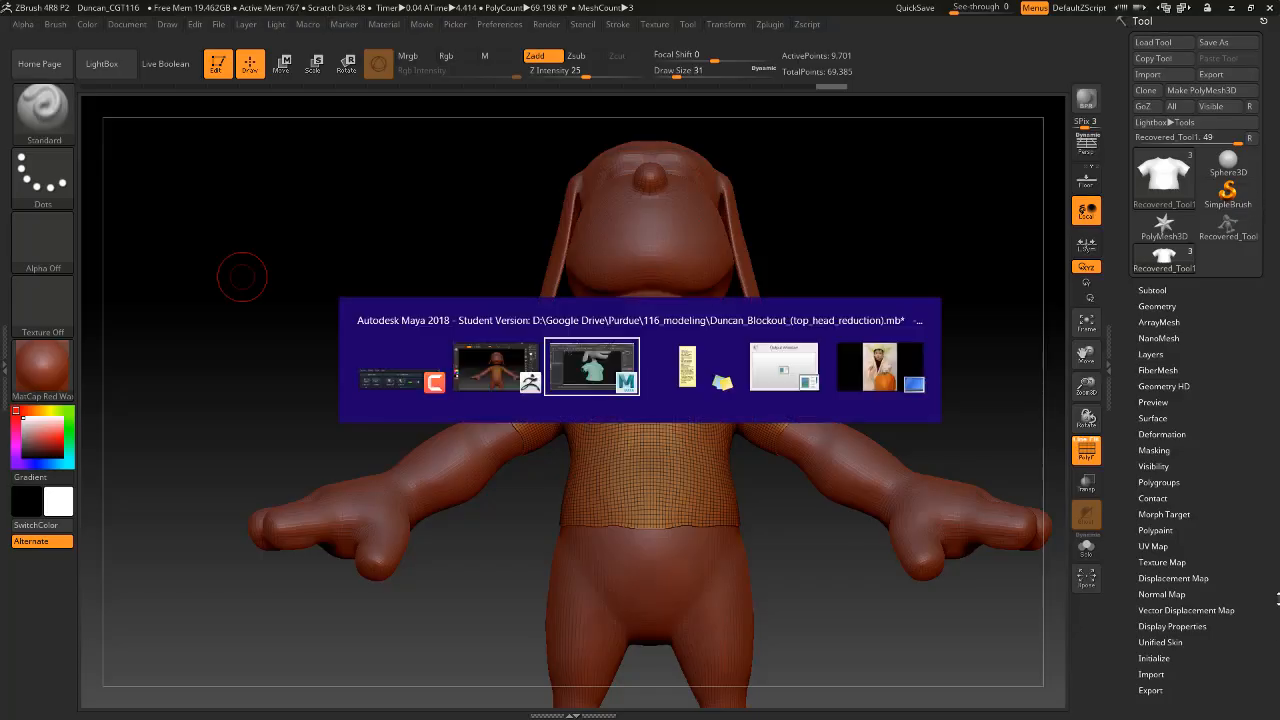
key("alt+Tab")
key("alt+Tab")
key("alt+Tab")
key("alt+Tab")
key("alt+Tab")
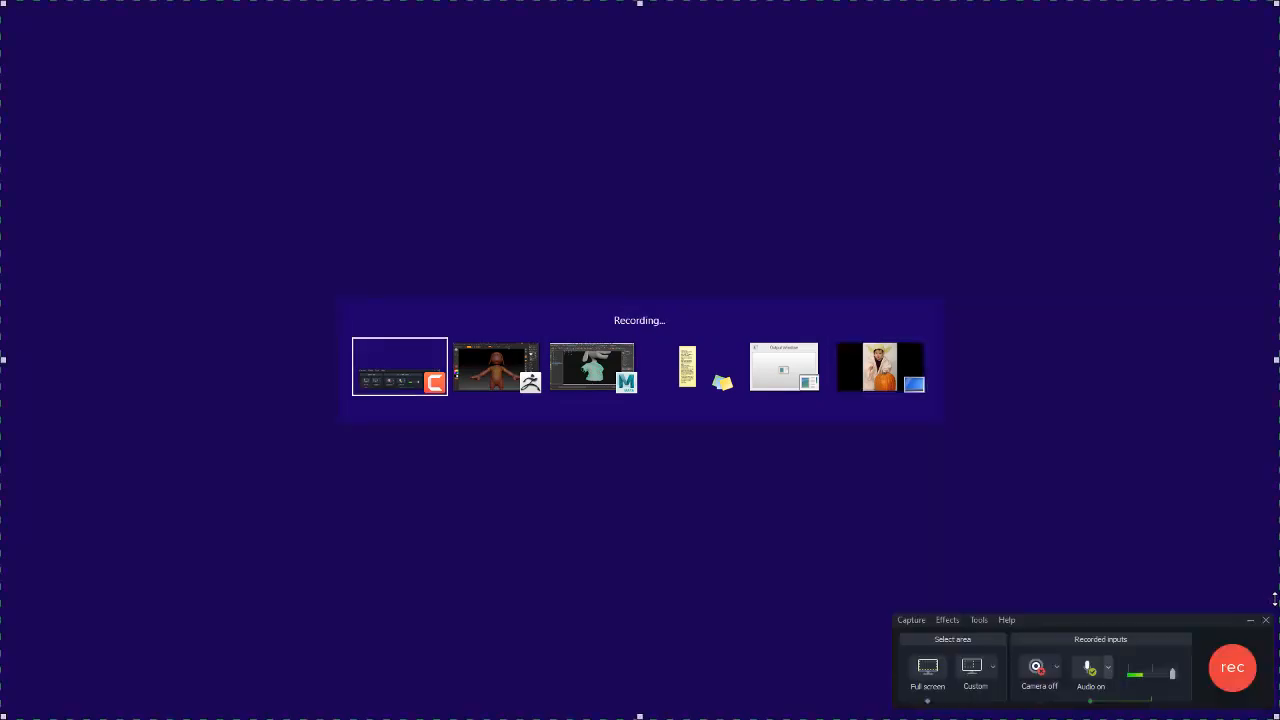